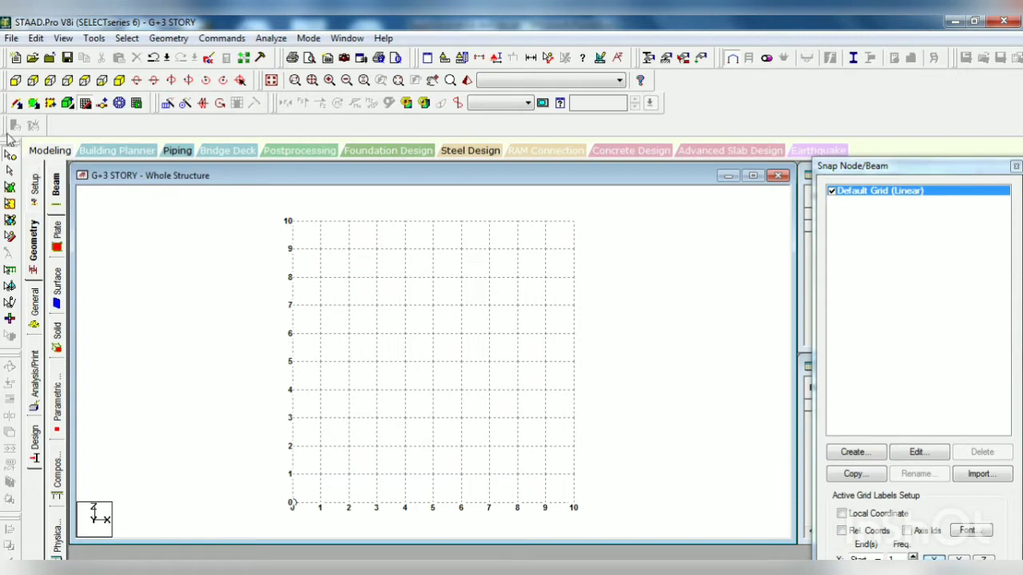
Step: Place a node at the origin of the default linear grid with Snap Node/Beam
left_click(85, 104)
left_click(86, 105)
left_click(295, 504)
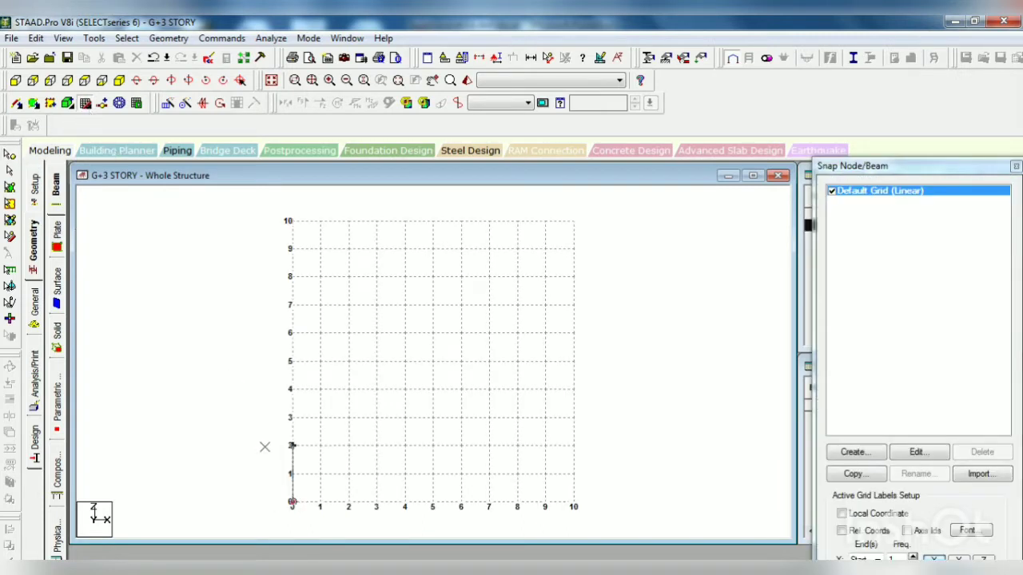
key("Escape")
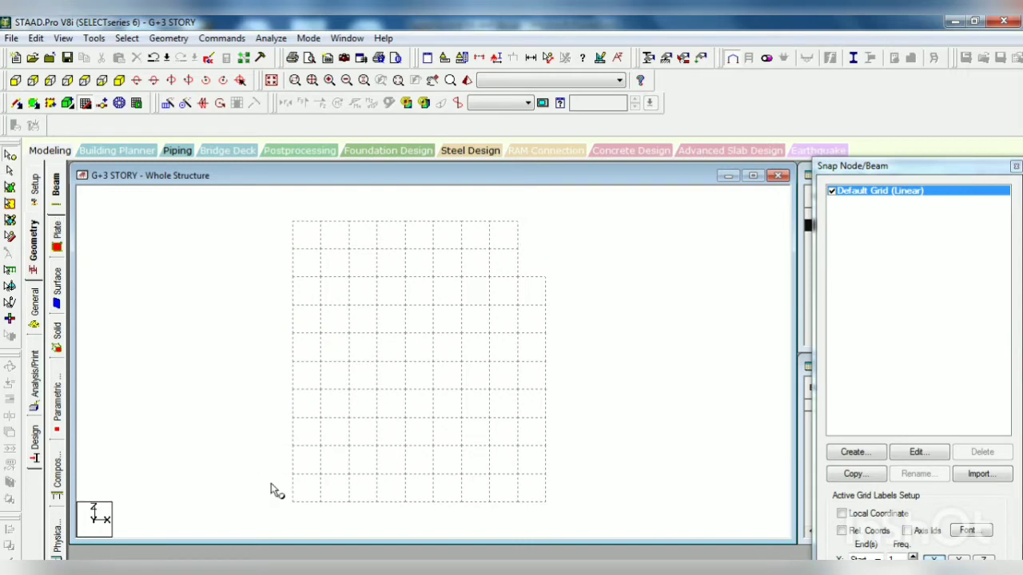
Step: Copy the origin node along X three times, pasting each new node 6 m from the previous one
left_click_drag(268, 467, 299, 517)
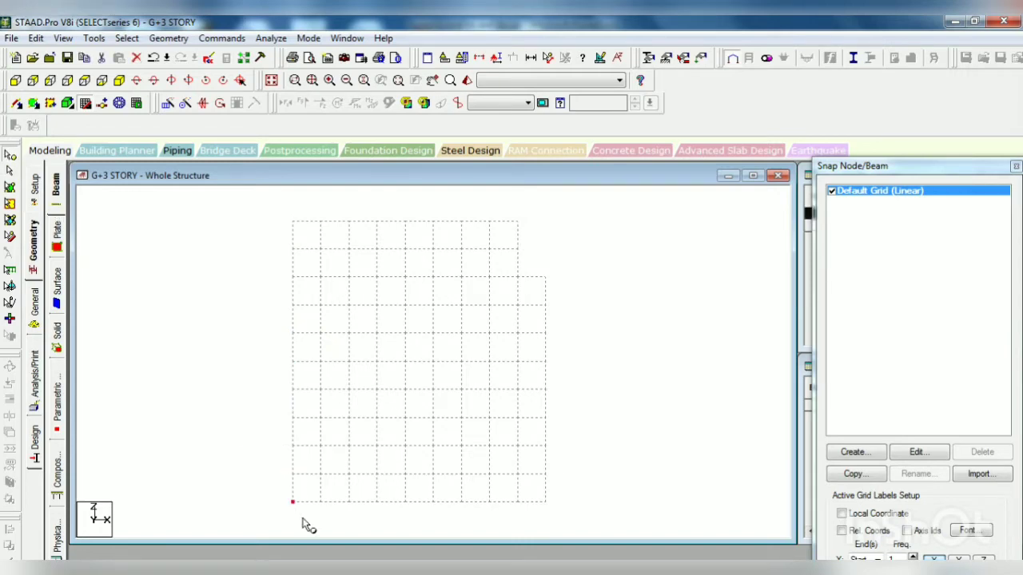
key("ctrl+v")
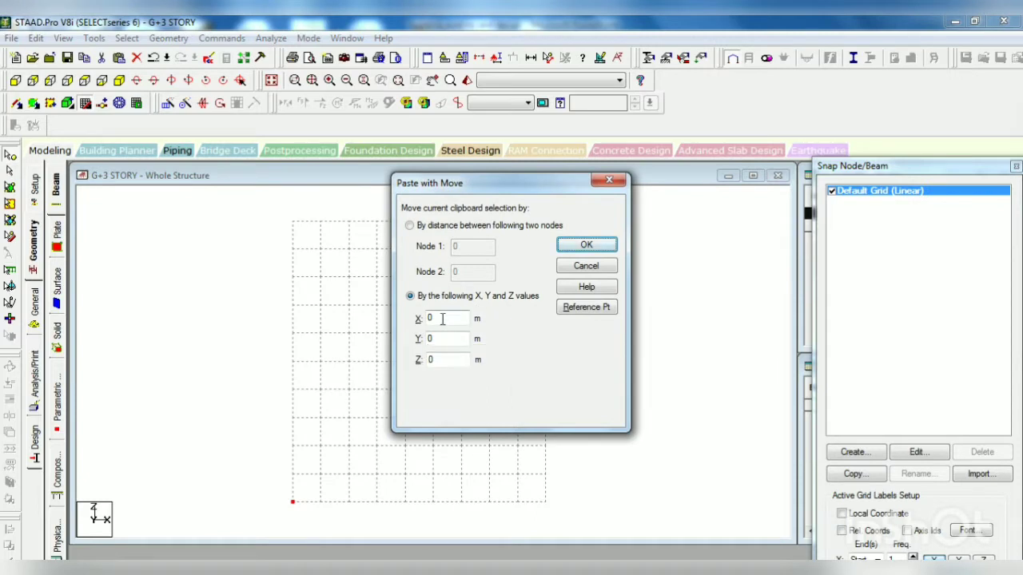
left_click(586, 244)
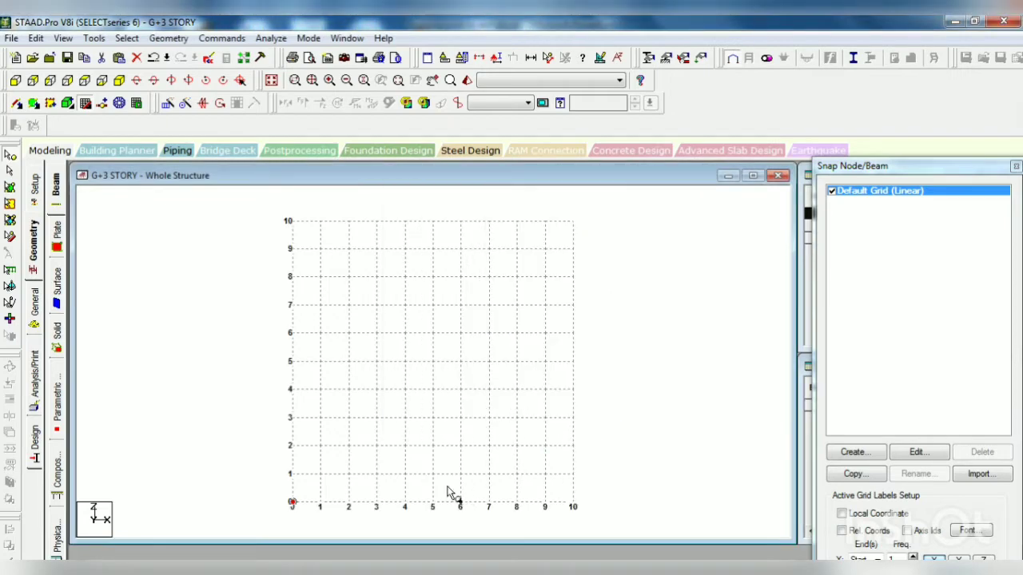
left_click_drag(447, 486, 478, 523)
key("ctrl+v")
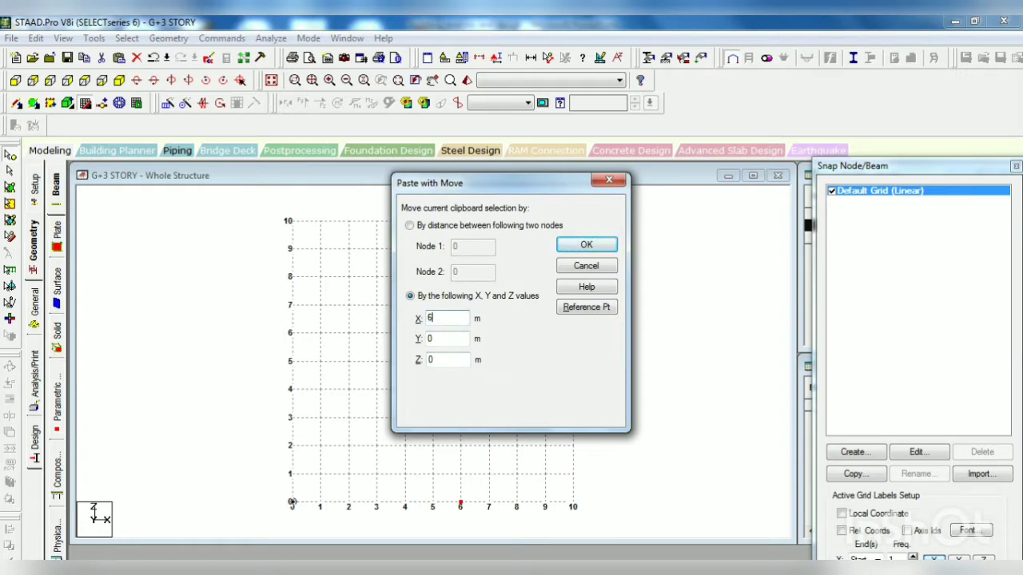
left_click(586, 245)
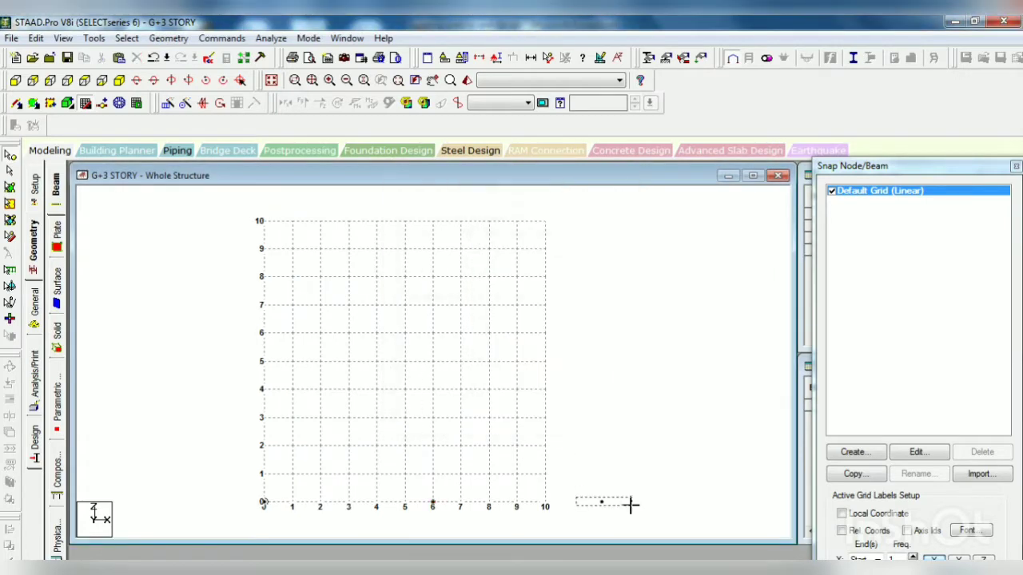
key("ctrl+v")
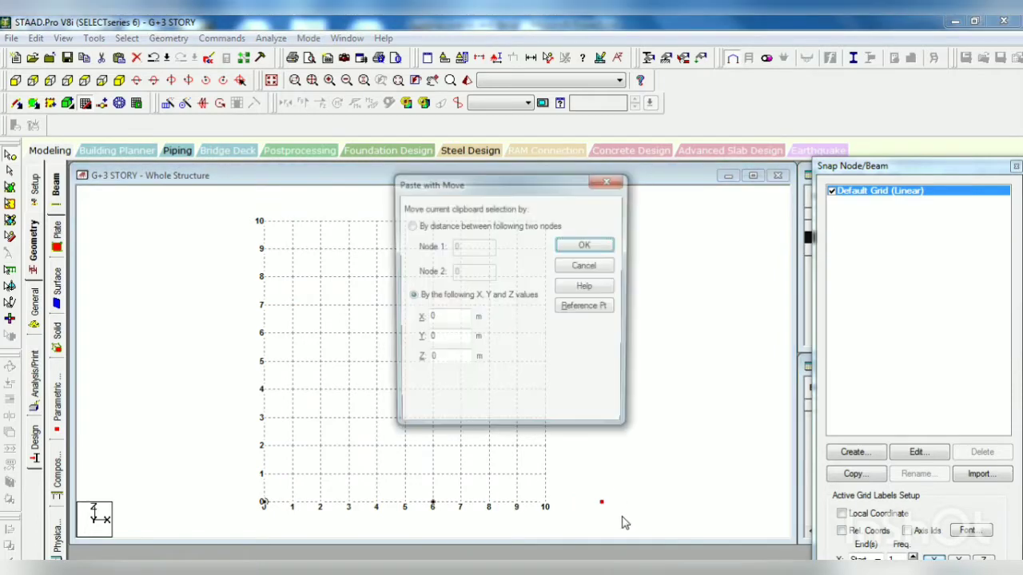
double_click(439, 319)
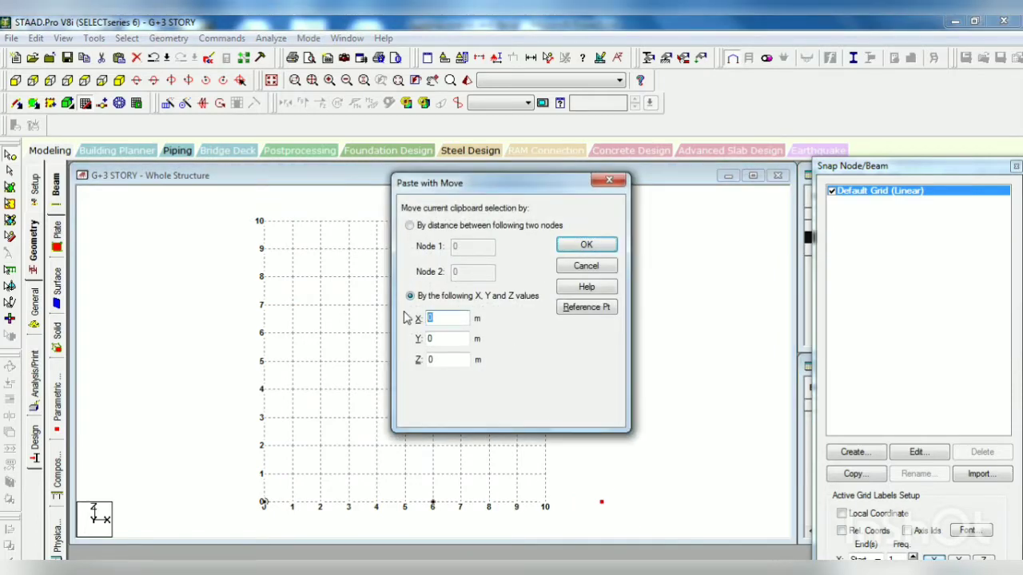
type("6")
left_click(586, 244)
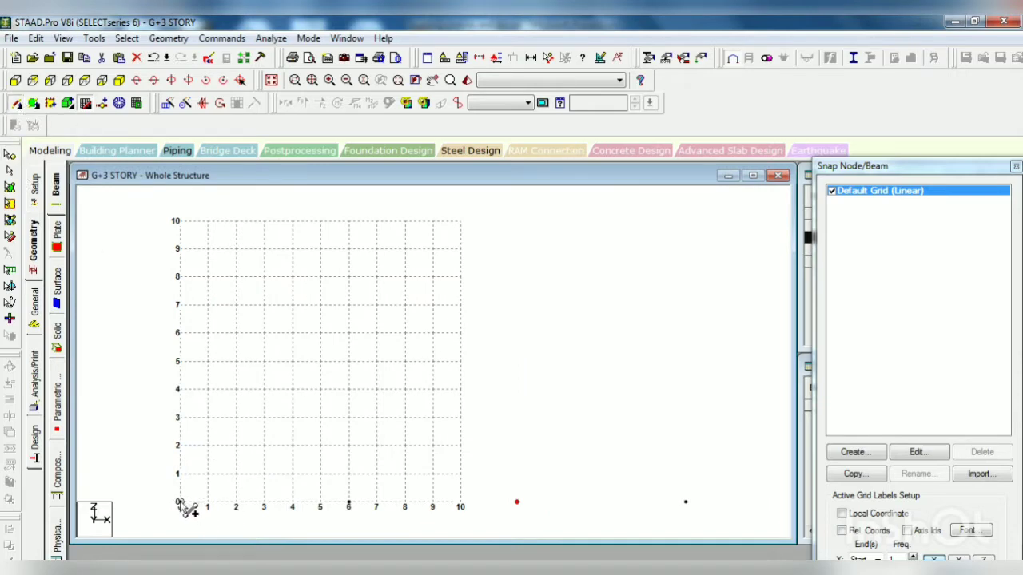
Step: Draw three consecutive beams joining the four nodes along the X axis
left_click(180, 504)
left_click(348, 504)
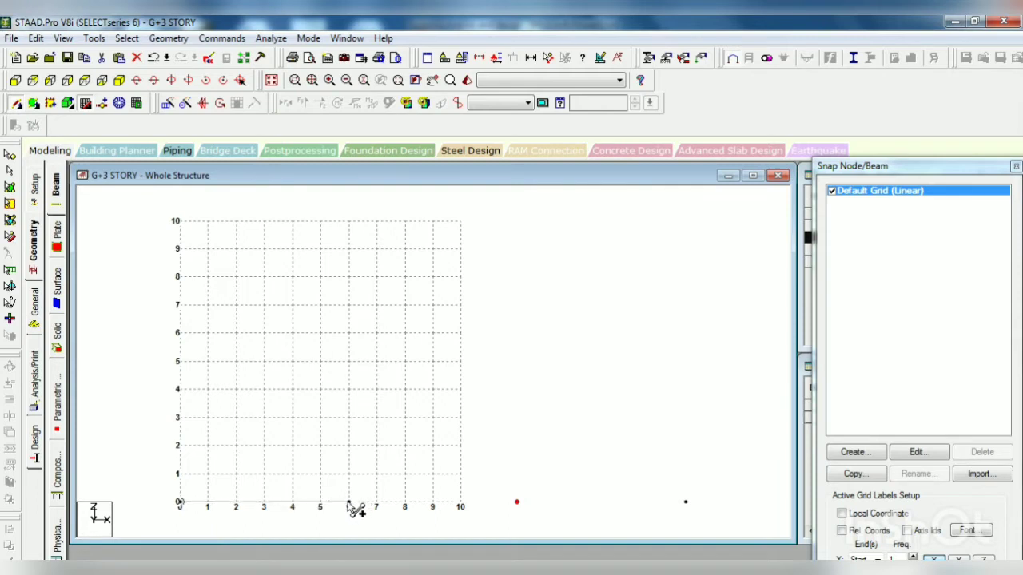
left_click(519, 503)
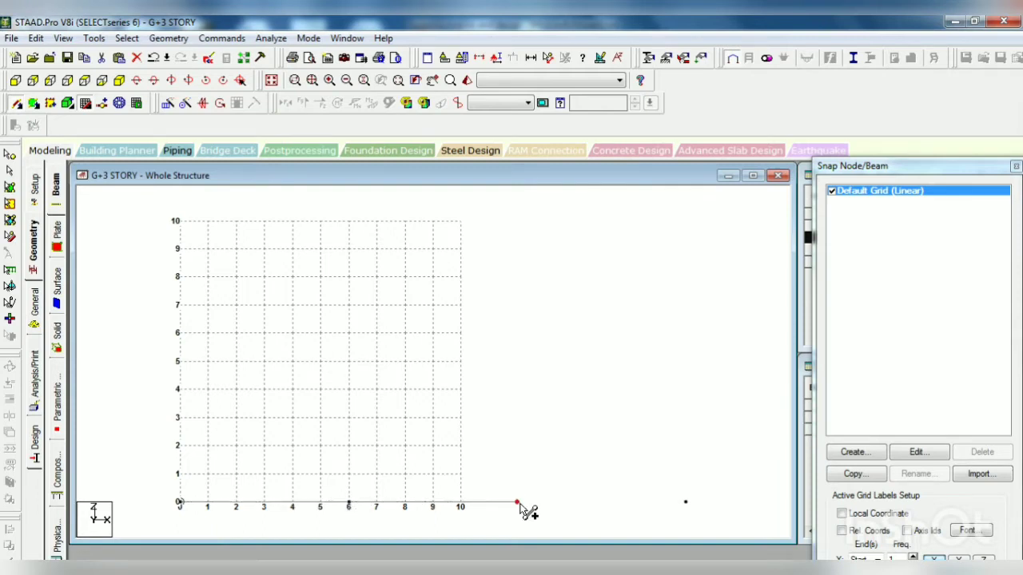
left_click(686, 503)
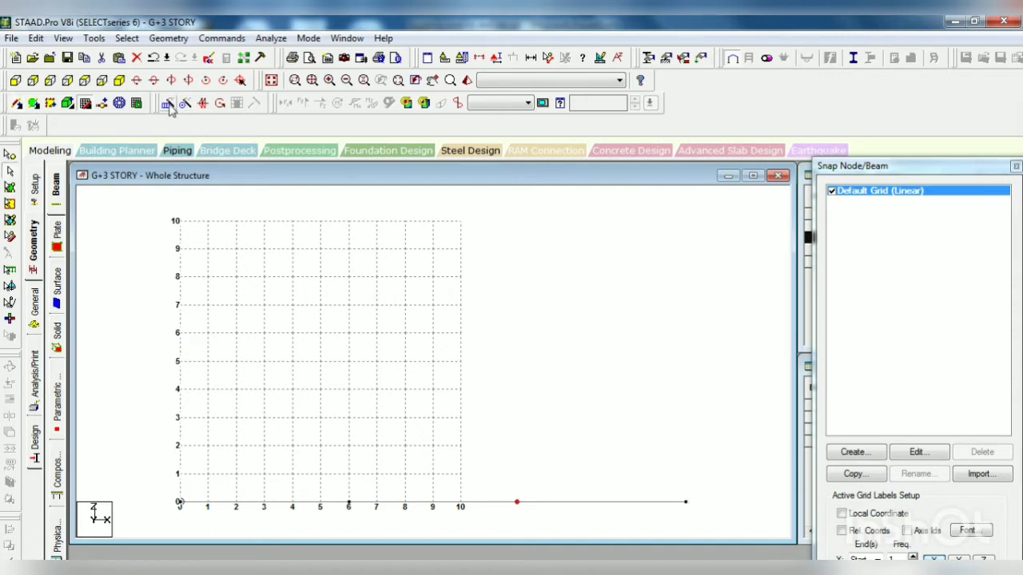
Step: Translationally repeat the three base beams once in the Z direction with 6 m spacing and linked steps
left_click_drag(148, 497, 709, 506)
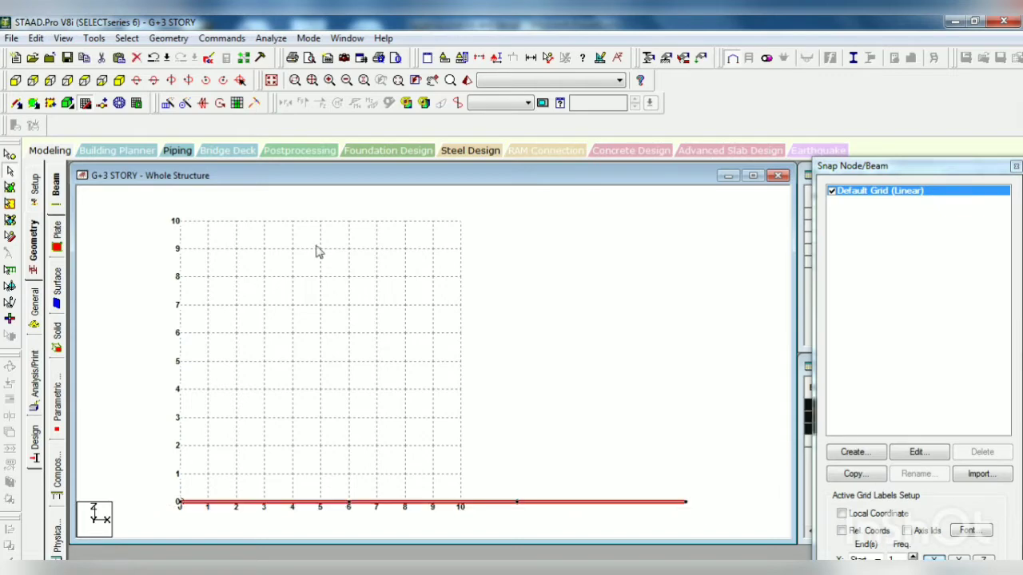
left_click(168, 103)
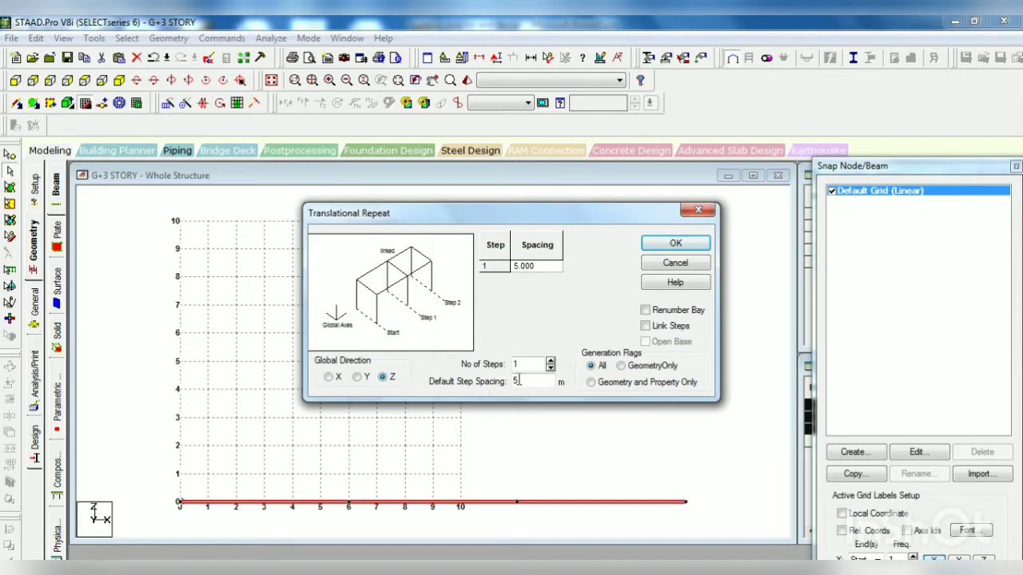
left_click_drag(525, 381, 502, 384)
type("3")
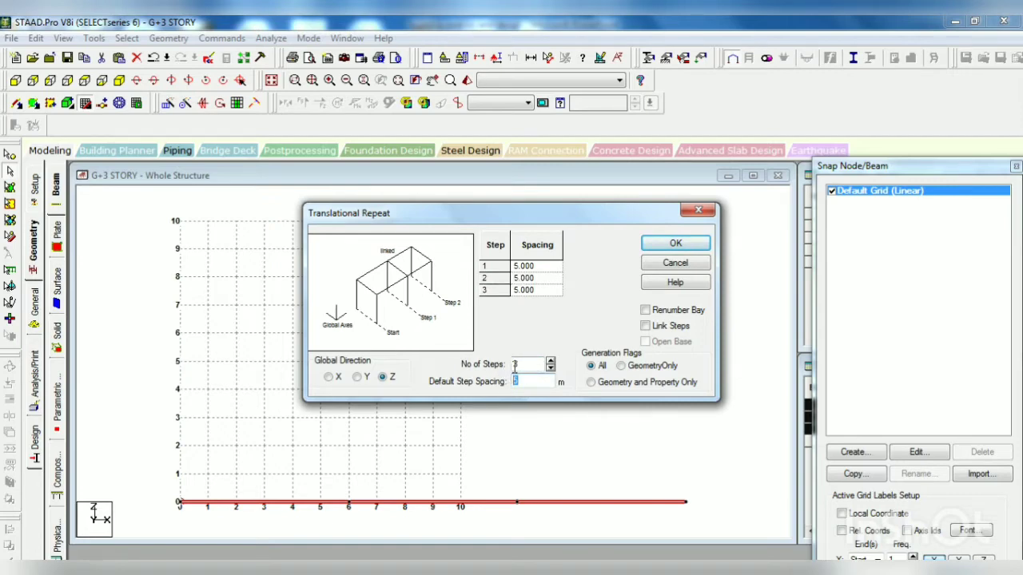
mouse_move(518, 364)
left_mouse_down()
mouse_move(499, 369)
mouse_move(523, 383)
left_mouse_up()
type("1")
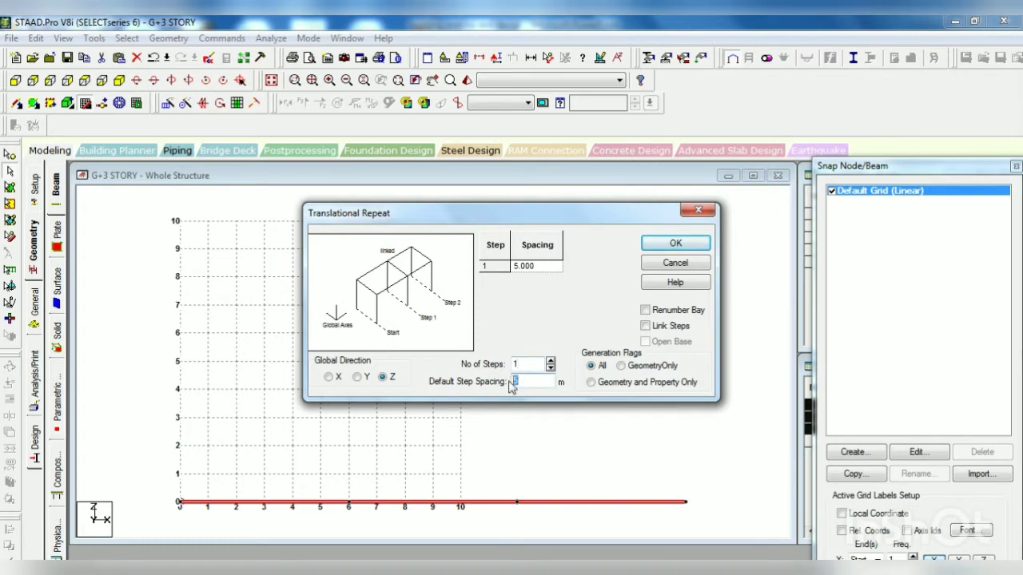
left_click(669, 325)
left_click(676, 245)
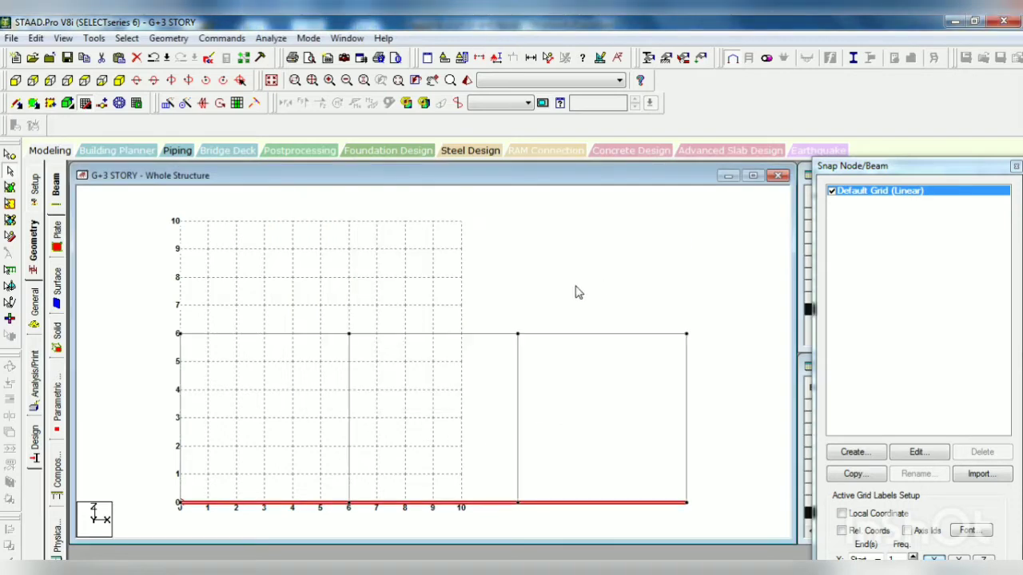
Step: Translationally repeat the beam row at Z = 6 m once in Z with 4 m spacing and linked steps
left_click_drag(169, 315, 707, 351)
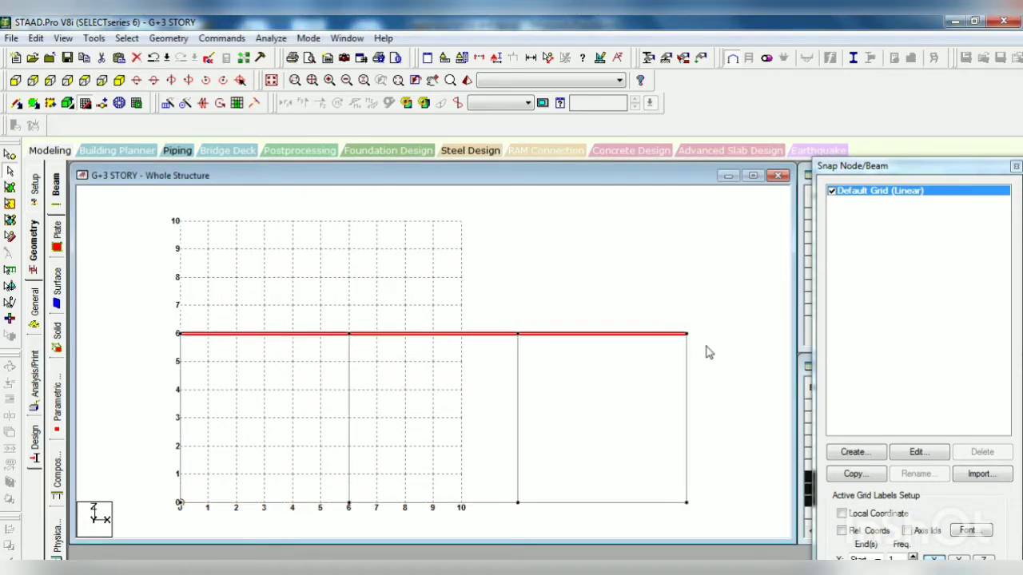
left_click(168, 103)
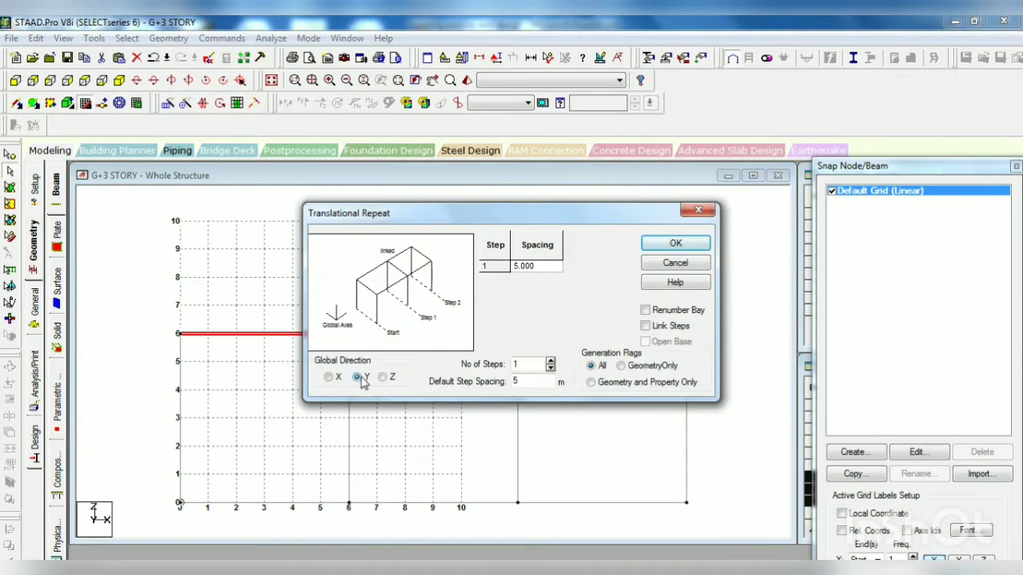
left_click(383, 377)
double_click(523, 381)
left_click(673, 326)
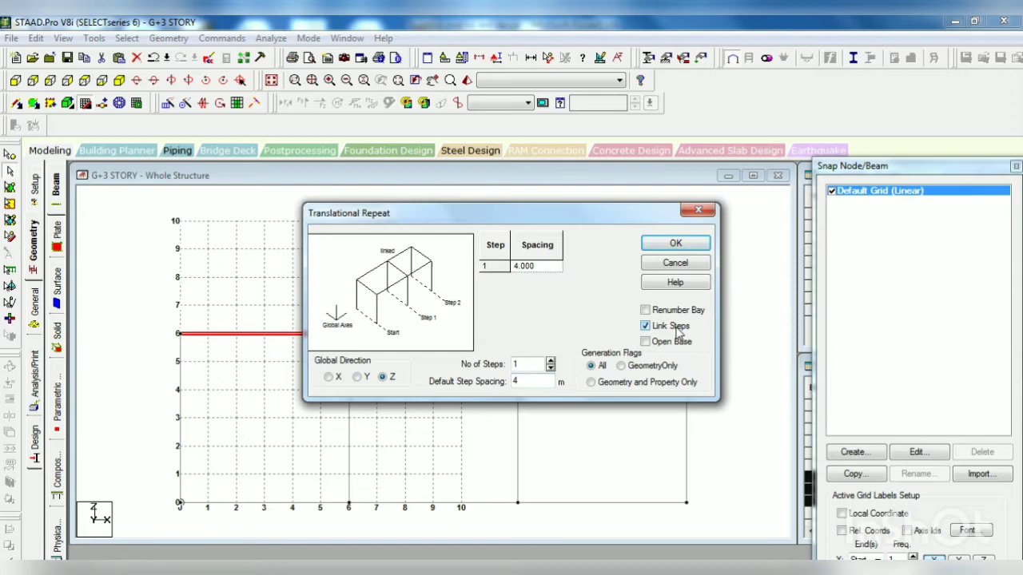
left_click(676, 243)
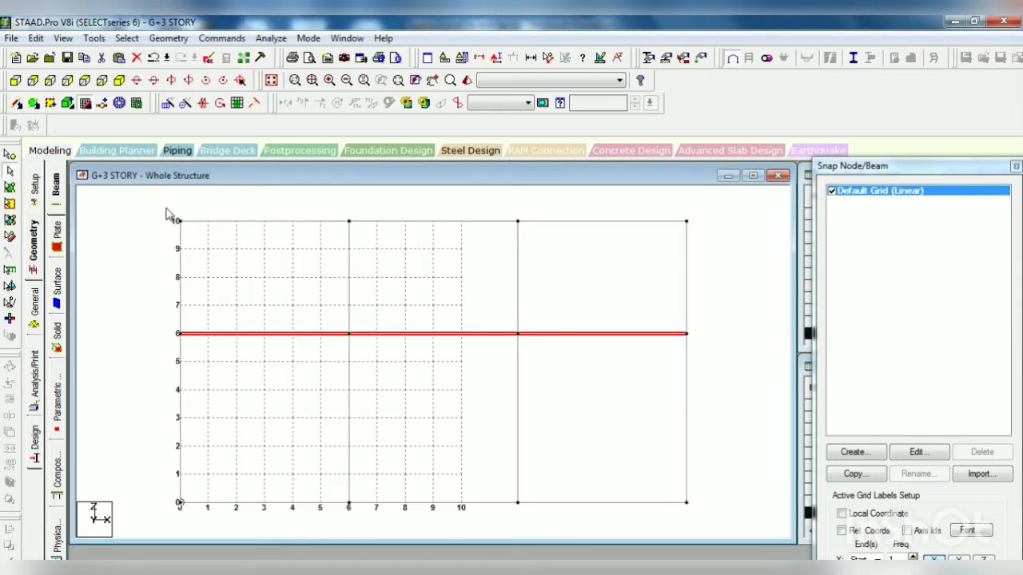
Step: Translationally repeat the beam row at Z = 10 m once in Z with 6 m spacing and linked steps, saving the modified structure
left_click_drag(172, 212, 699, 243)
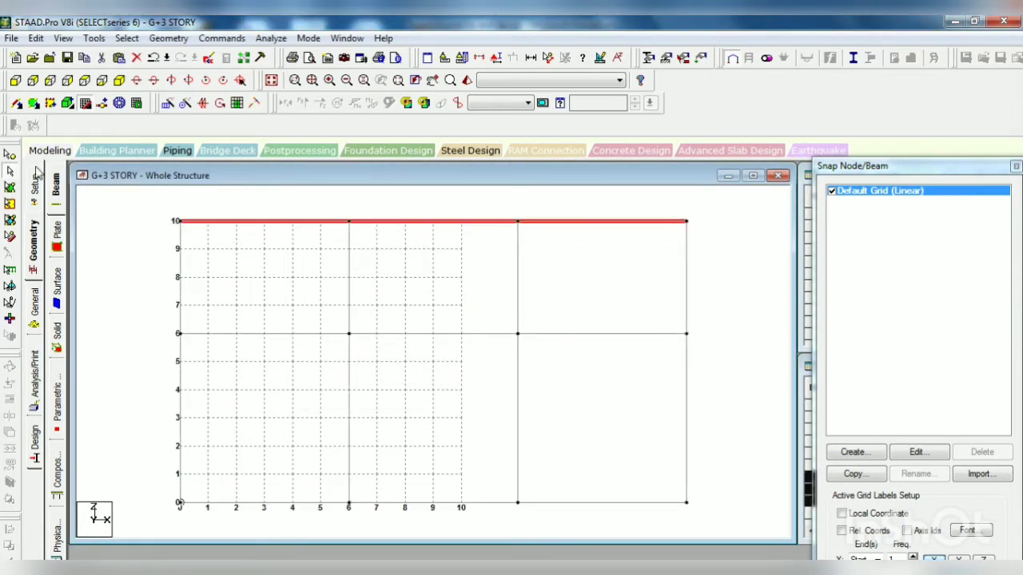
left_click(167, 102)
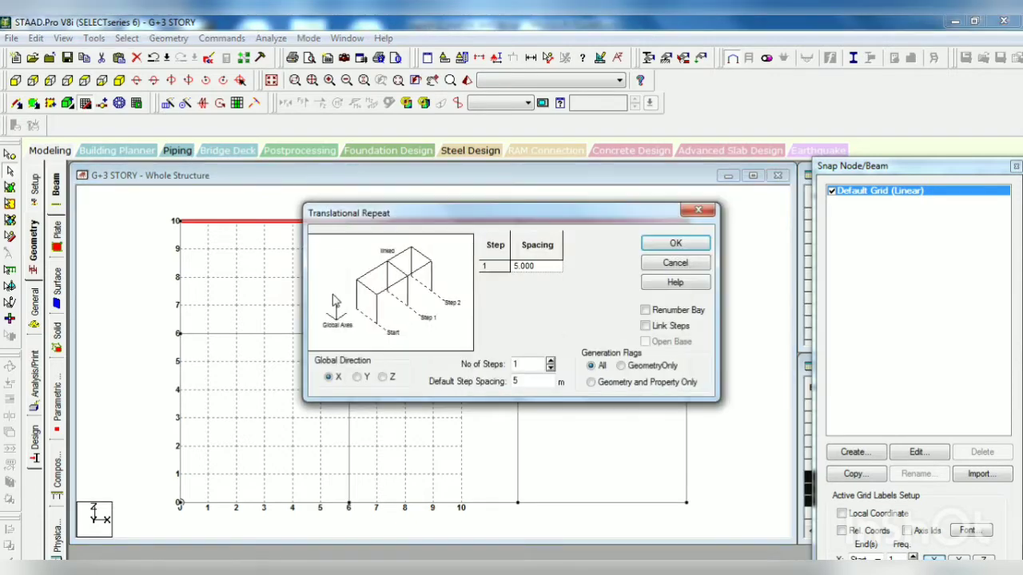
left_click(391, 377)
left_click_drag(524, 381, 505, 381)
type("6")
left_click(679, 326)
left_click(504, 343)
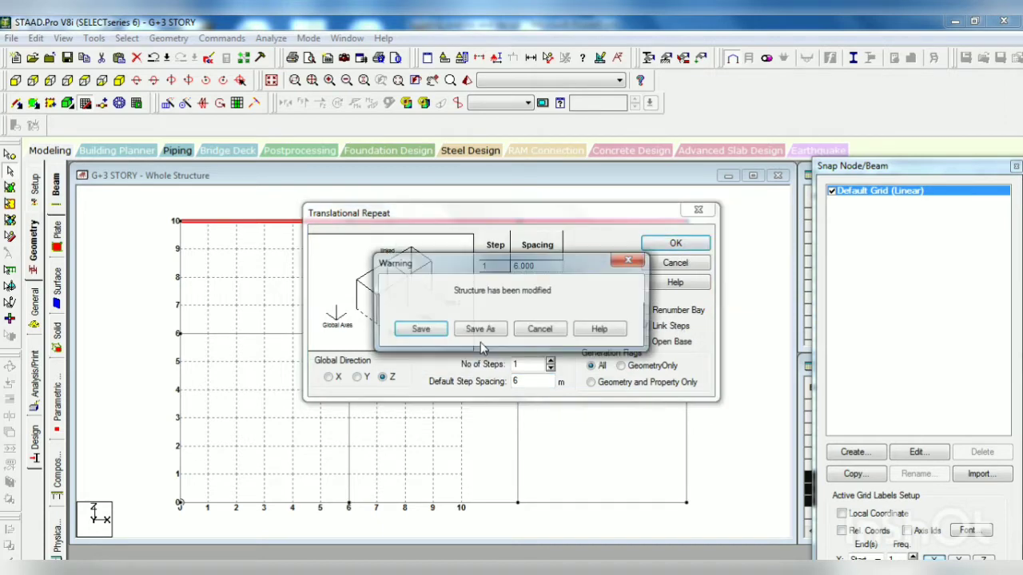
left_click(390, 328)
left_click(675, 244)
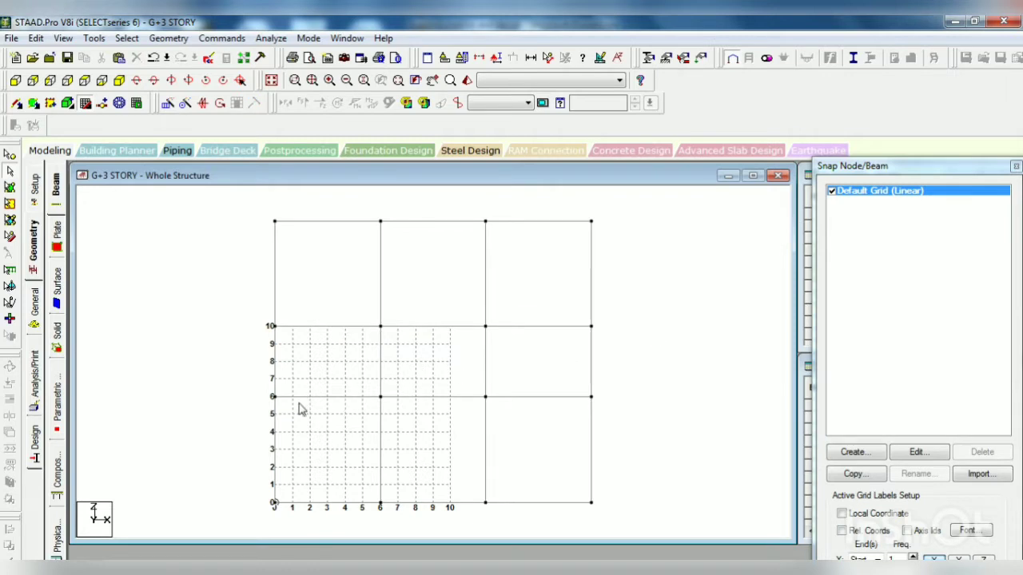
Step: Translationally repeat the Z-direction beams of both 6 m bays on the first three grid lines once in X with 3 m spacing
left_click(281, 301)
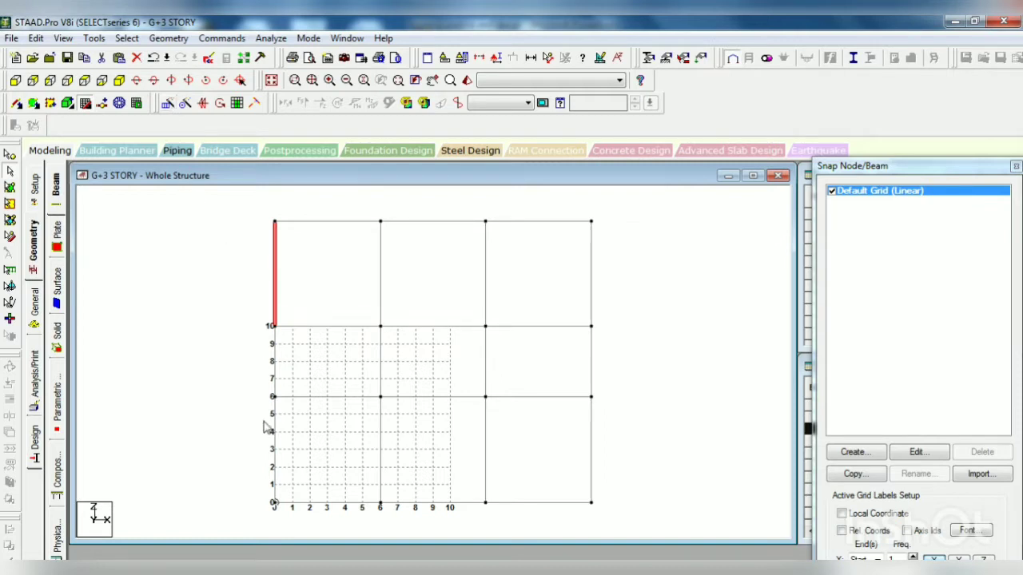
left_click(276, 459, "ctrl")
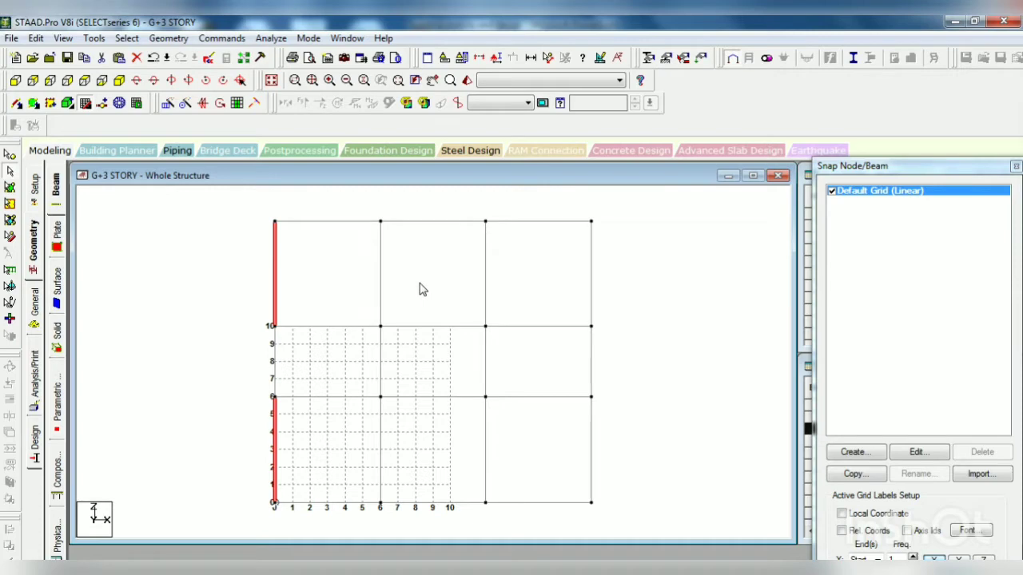
left_click(380, 279, "ctrl")
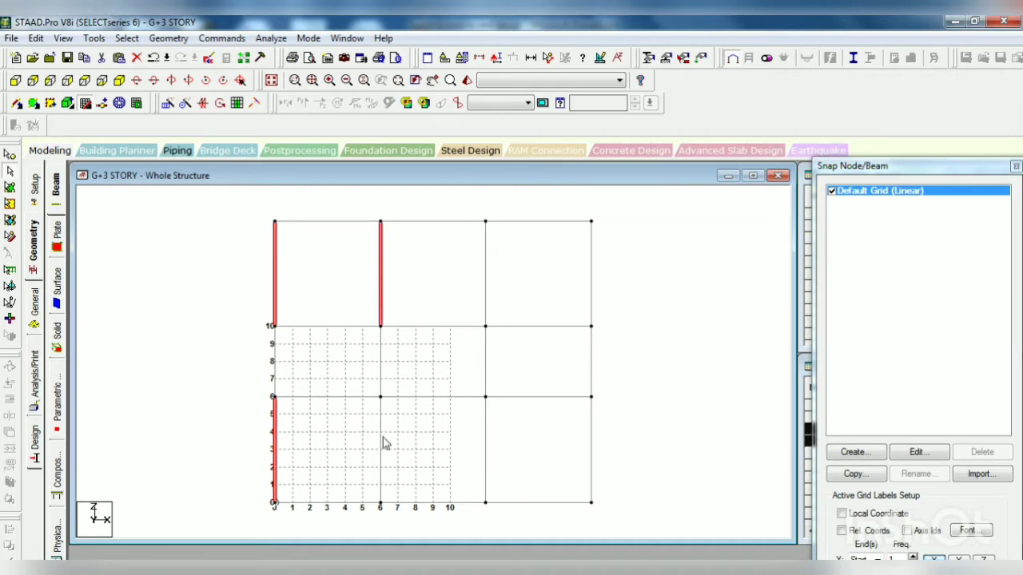
left_click(381, 449, "ctrl")
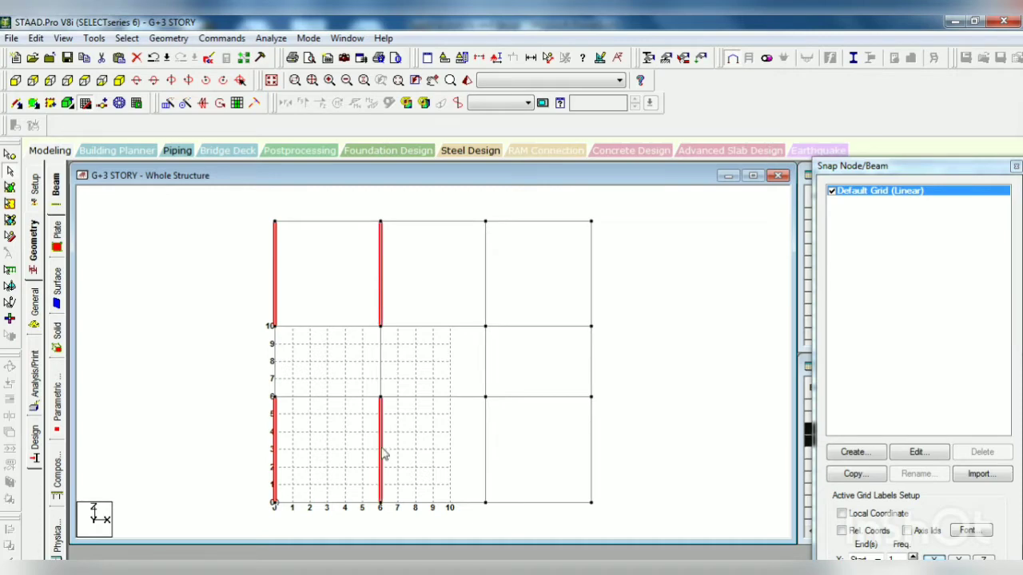
left_click(485, 294, "ctrl")
left_click(485, 469, "ctrl")
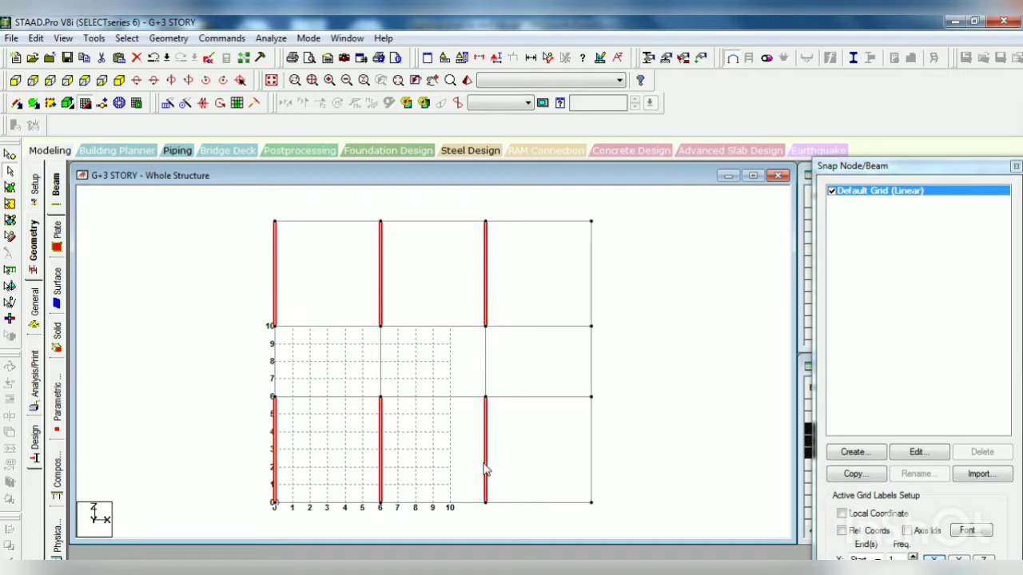
left_click(168, 103)
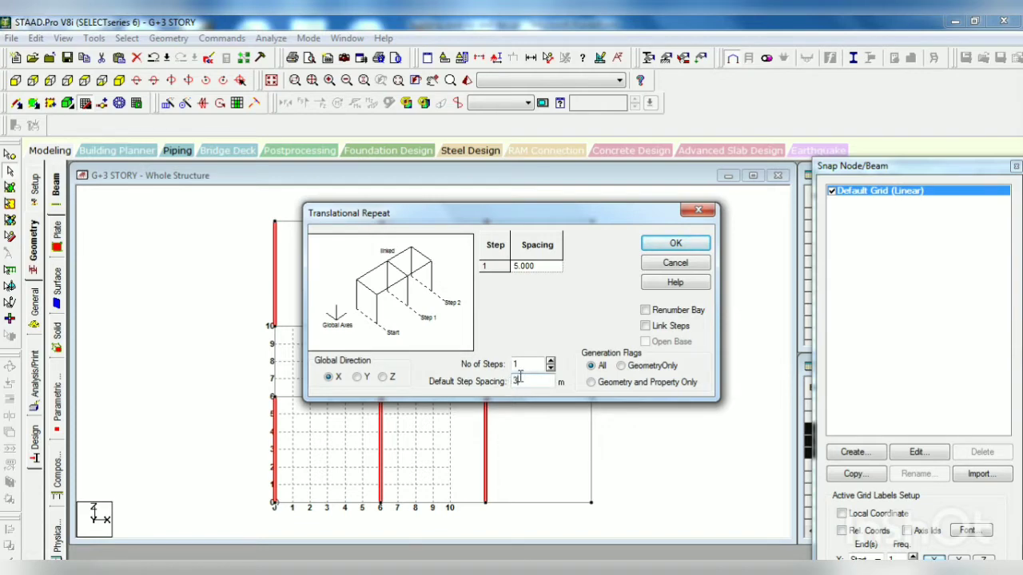
left_click(685, 248)
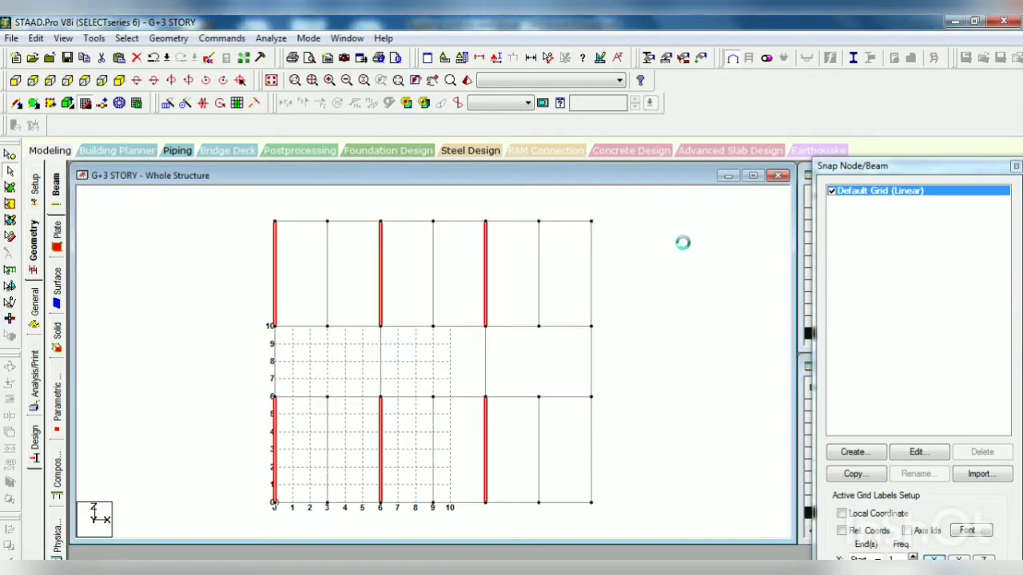
left_click(685, 299)
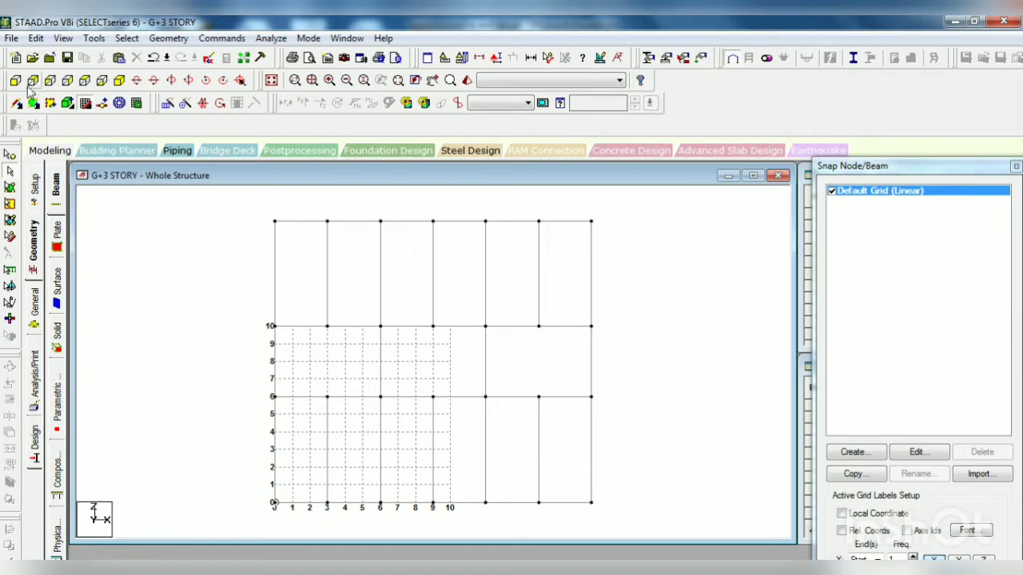
Step: Translationally repeat the sixteen column nodes at the main plan grid intersections once in Y with -3 m spacing and linked steps
left_click(10, 154)
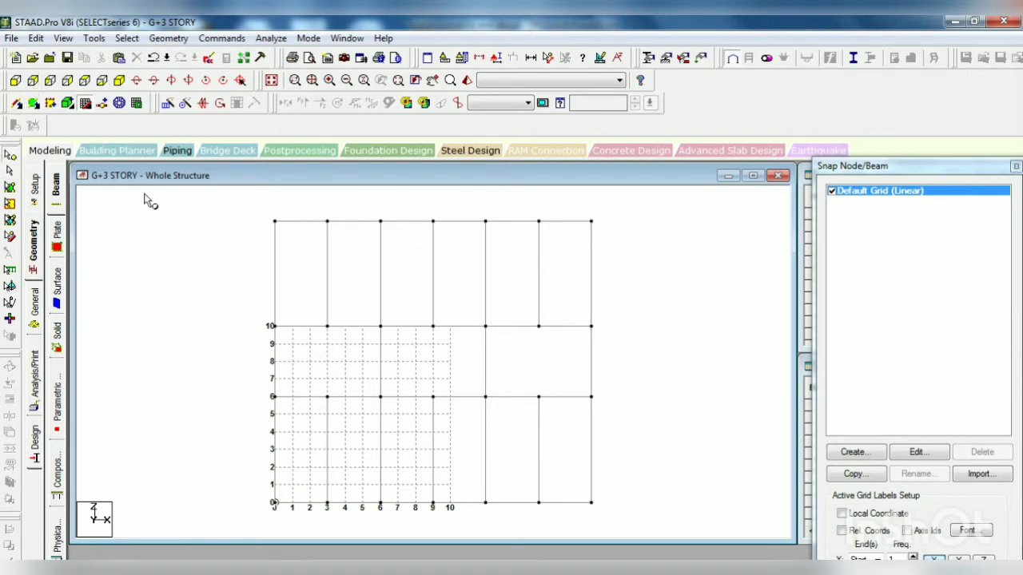
left_click(274, 222)
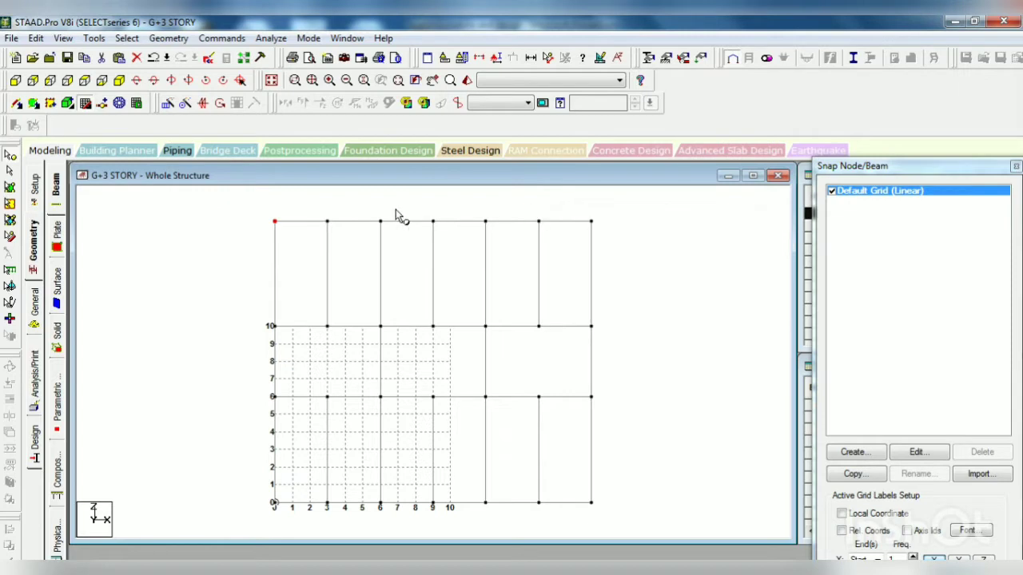
left_click_drag(470, 209, 495, 240)
left_click_drag(566, 210, 609, 235)
left_click_drag(260, 315, 297, 343)
left_click(381, 327)
left_click_drag(492, 336, 493, 338)
left_click_drag(584, 319, 607, 341)
left_click_drag(371, 387, 395, 409)
left_click_drag(477, 392, 495, 409)
left_click_drag(584, 387, 611, 417)
left_click_drag(254, 491, 292, 520)
left_click_drag(366, 493, 402, 524)
left_click_drag(589, 498, 609, 519)
left_click(168, 103)
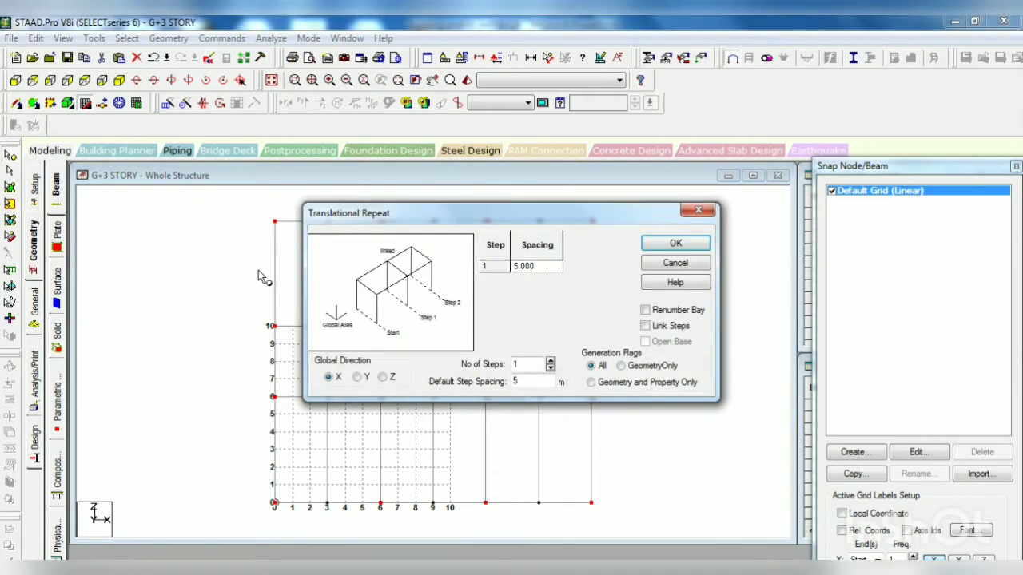
left_click(360, 378)
left_click_drag(529, 381, 497, 385)
type("-3")
left_click(670, 327)
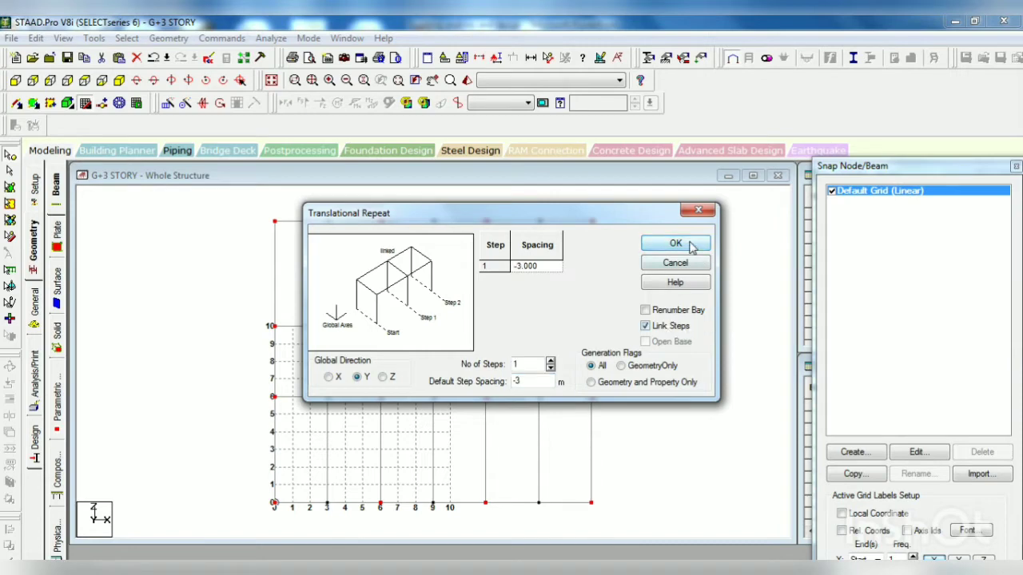
left_click(688, 242)
left_click(118, 81)
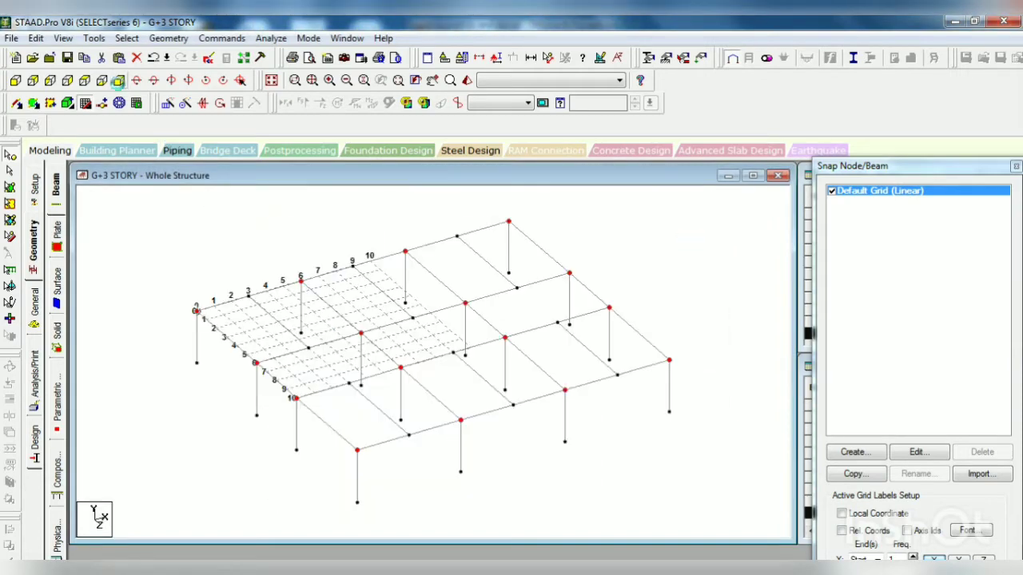
left_click(184, 270)
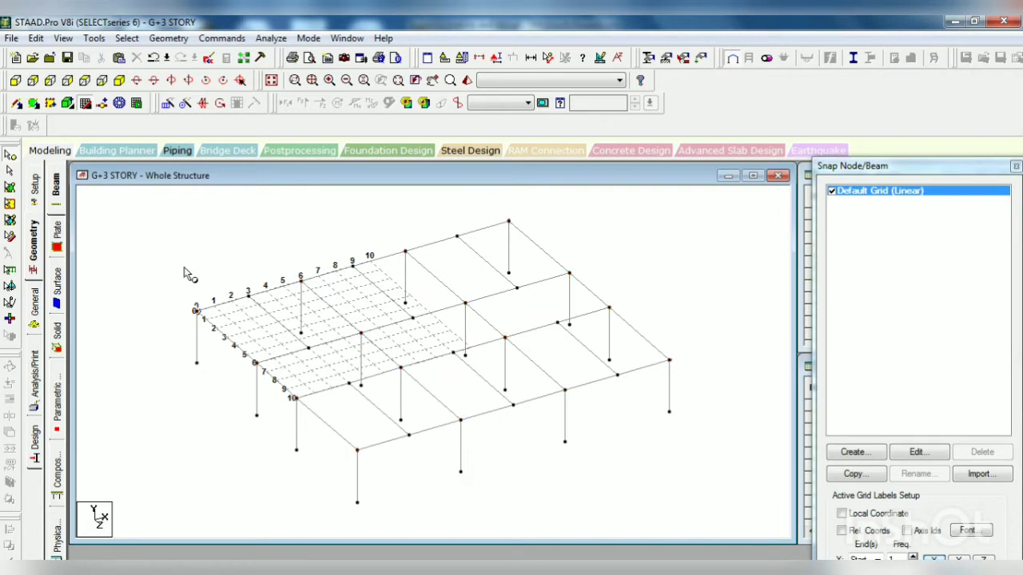
Step: Switch to the PowerPoint presentation and look up the floor-to-floor height on the G+3 data slide
left_click(102, 81)
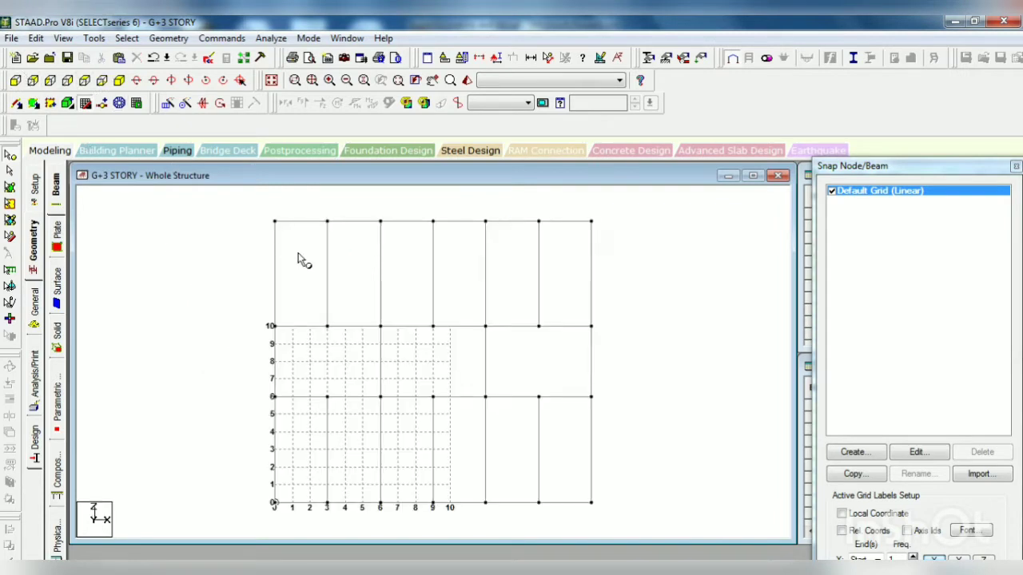
left_click(15, 81)
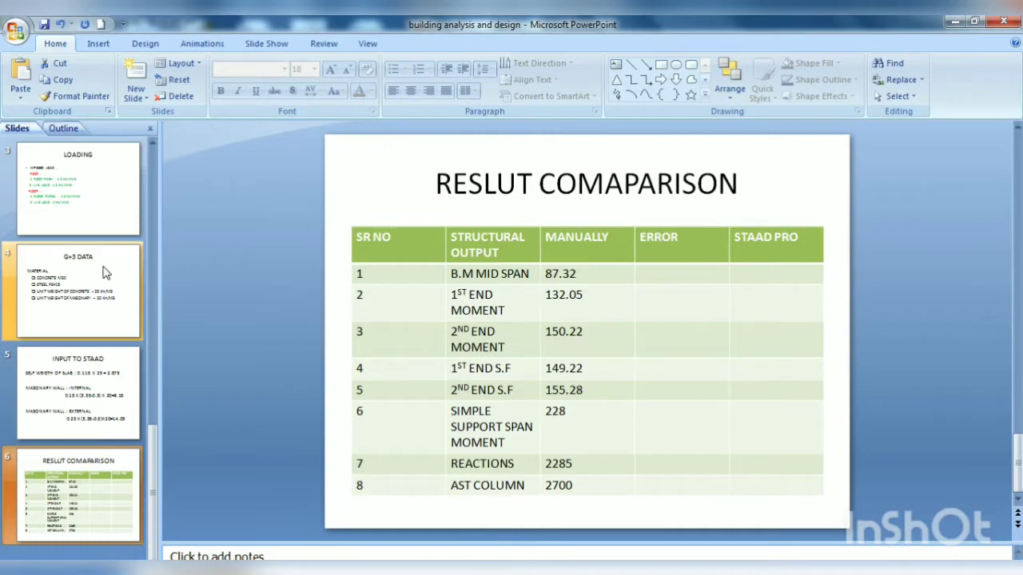
left_click(103, 268)
scroll(104, 273, "up", 1)
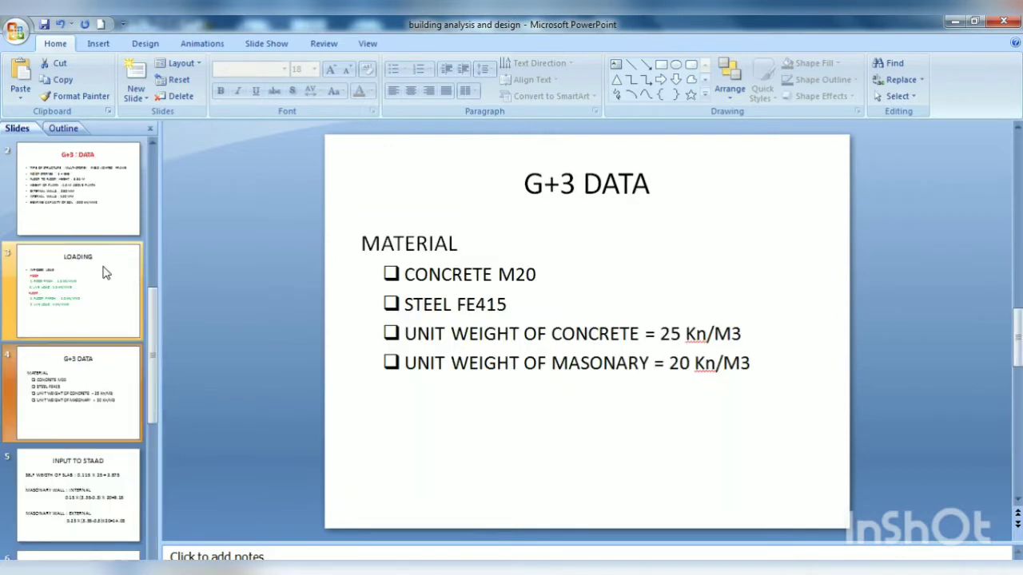
left_click(101, 221)
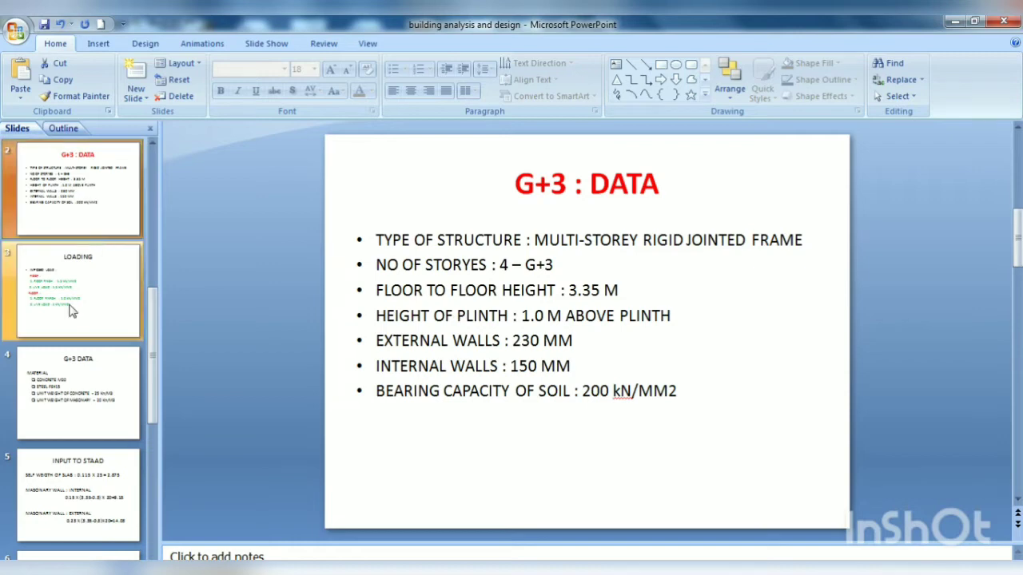
left_click(576, 290)
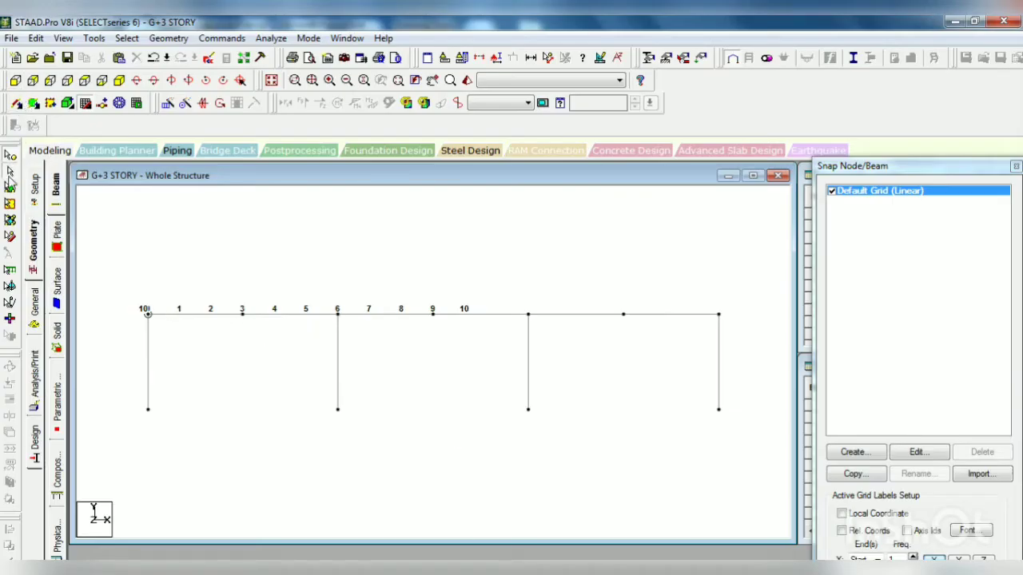
Step: Translationally repeat all beams of the base floor four times in Y with 3.35 m spacing, without linking the steps
left_click_drag(105, 292, 738, 327)
left_click(168, 103)
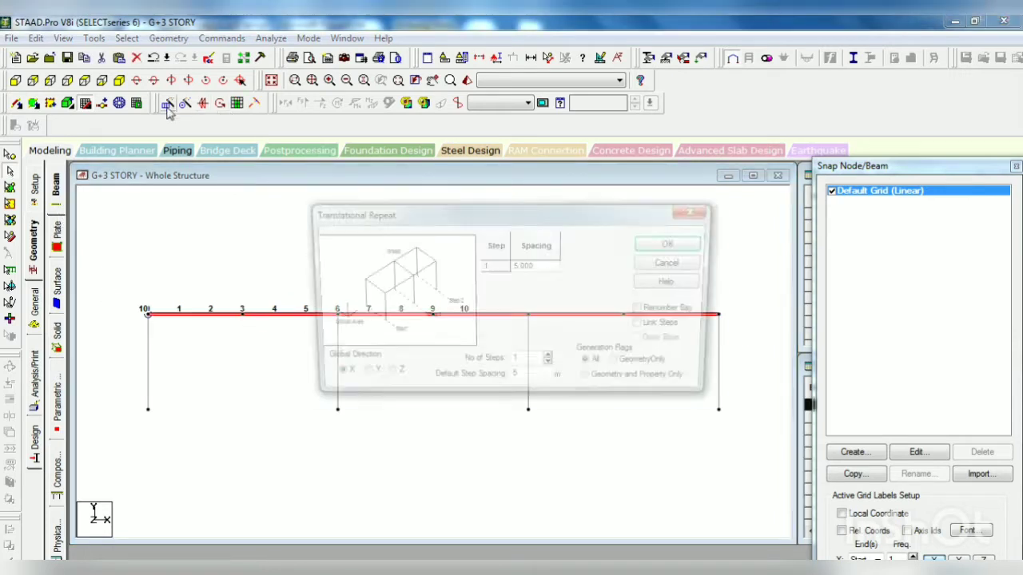
left_click(357, 377)
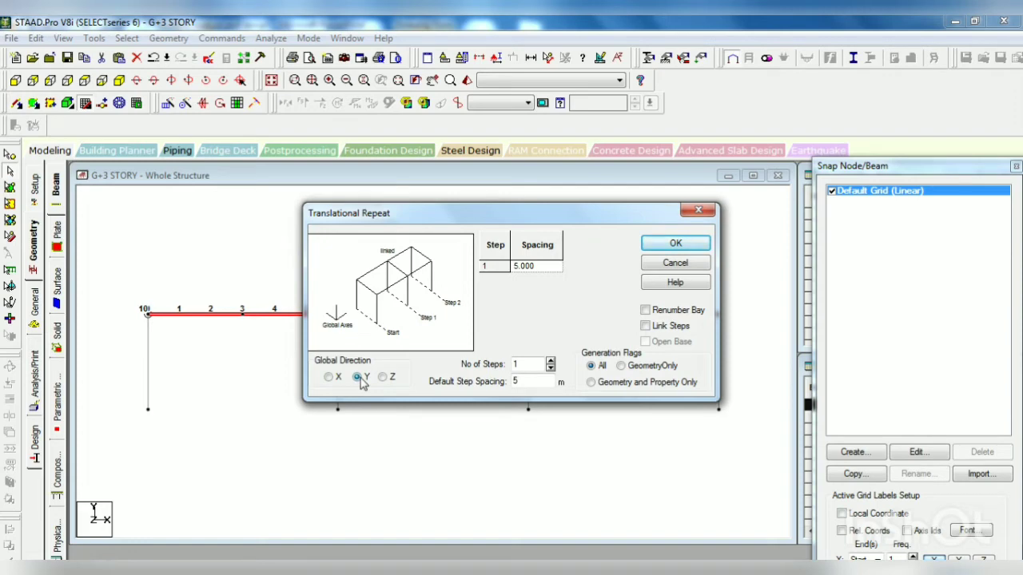
left_click_drag(530, 381, 489, 366)
type("4")
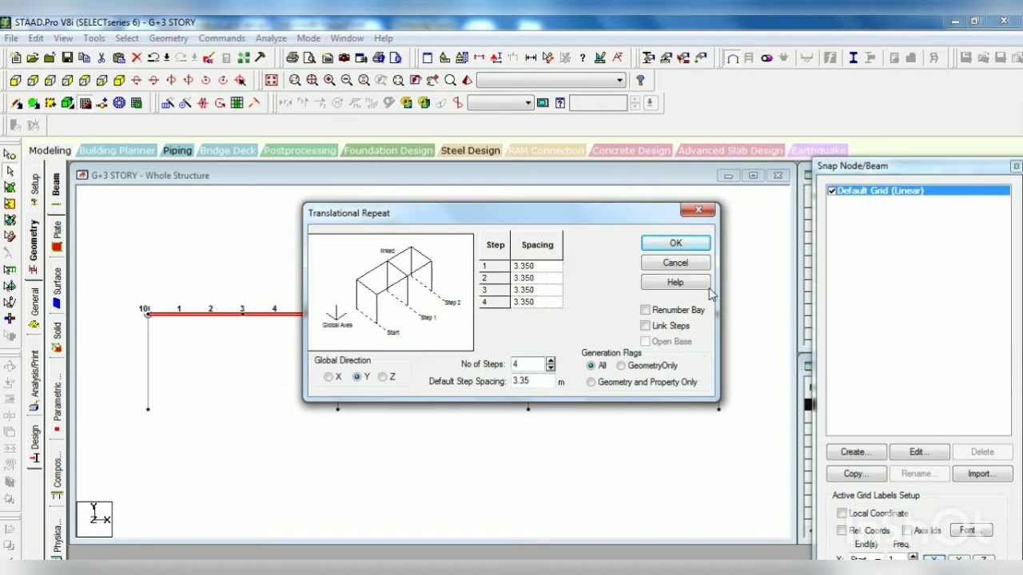
left_click(675, 243)
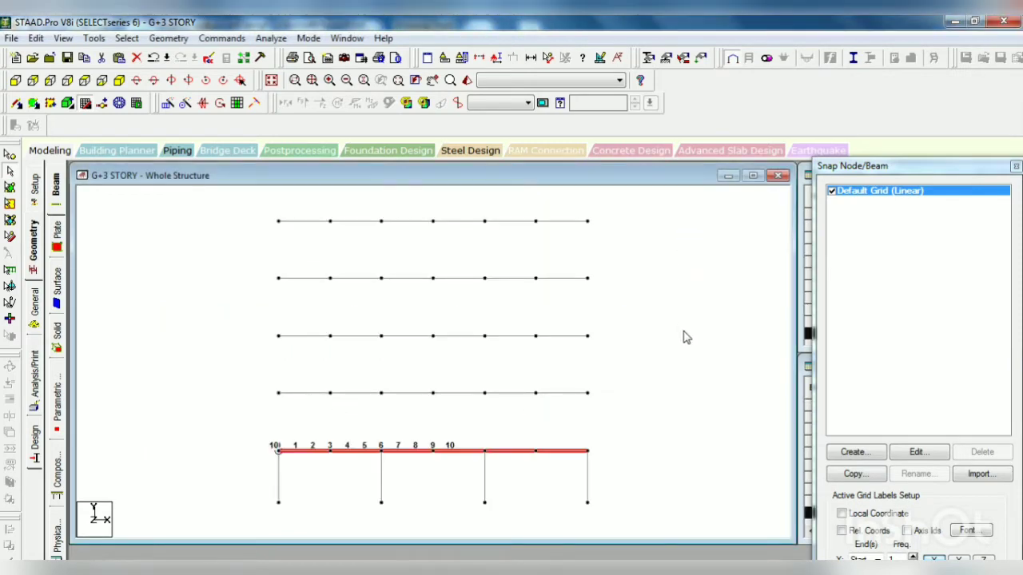
left_click(683, 330)
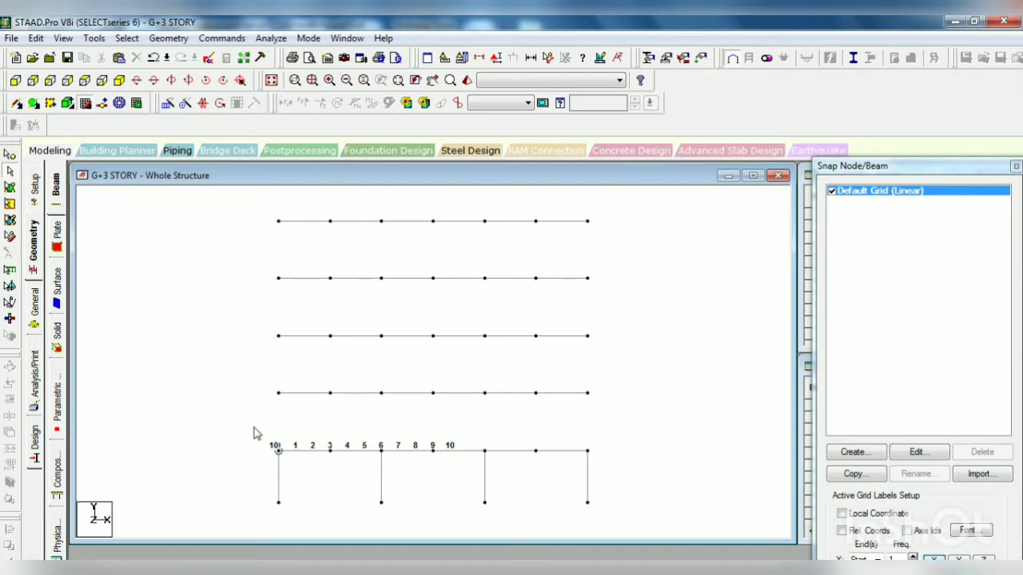
Step: Isolate the lowest floor's beams in a new view displayed in the active window and show it in plan
left_click_drag(256, 424, 615, 457)
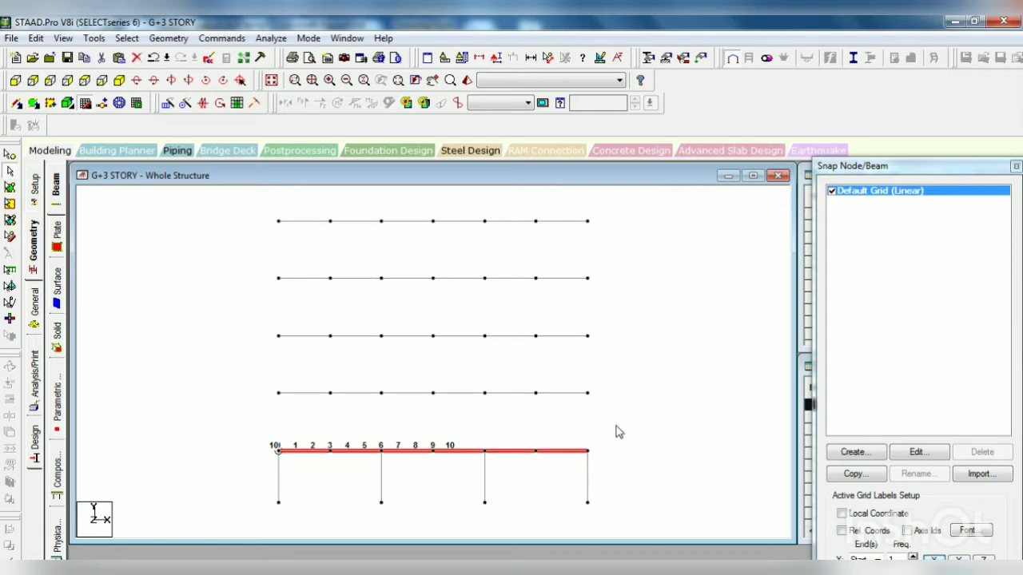
right_click(632, 416)
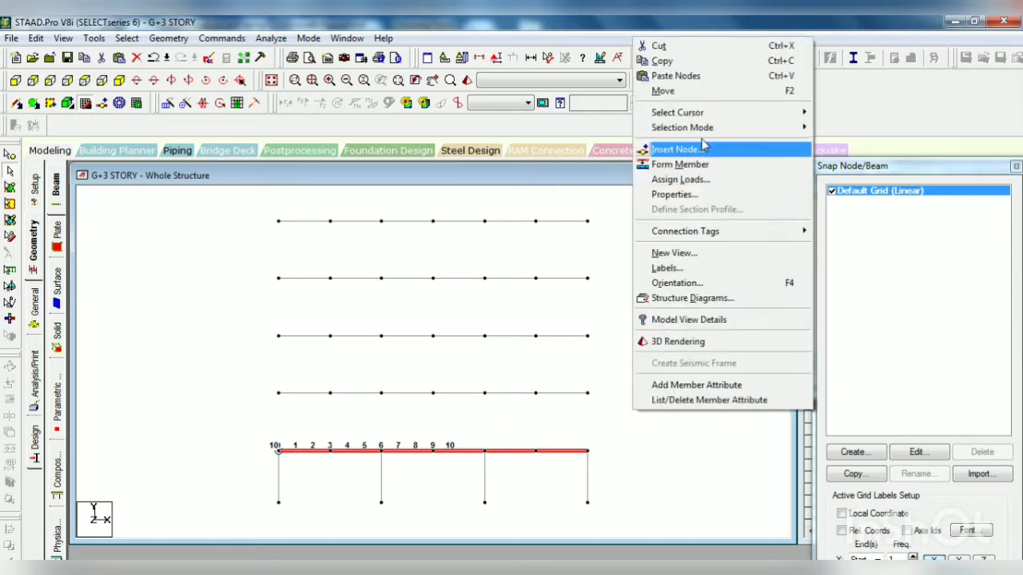
left_click(691, 253)
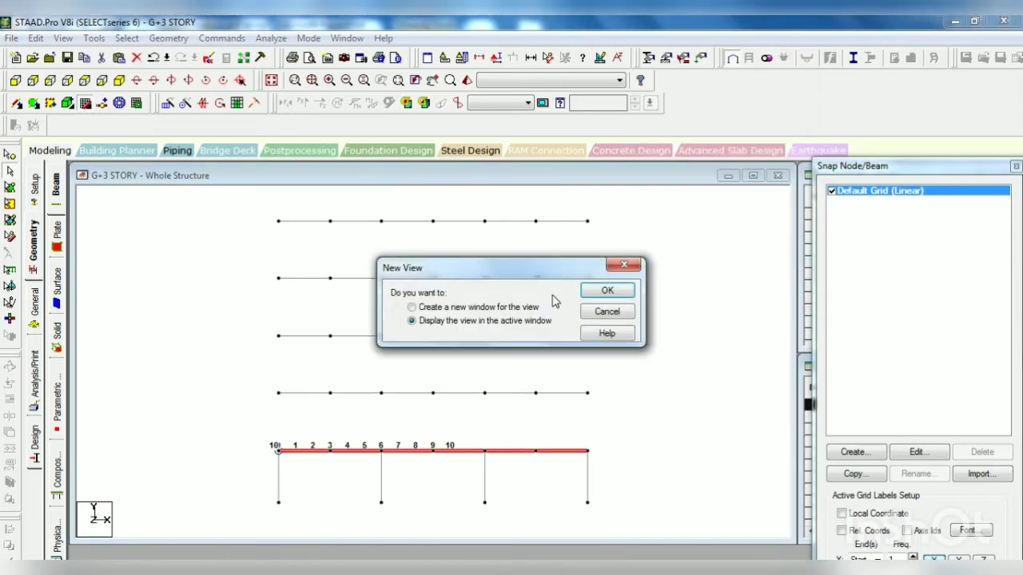
left_click(605, 292)
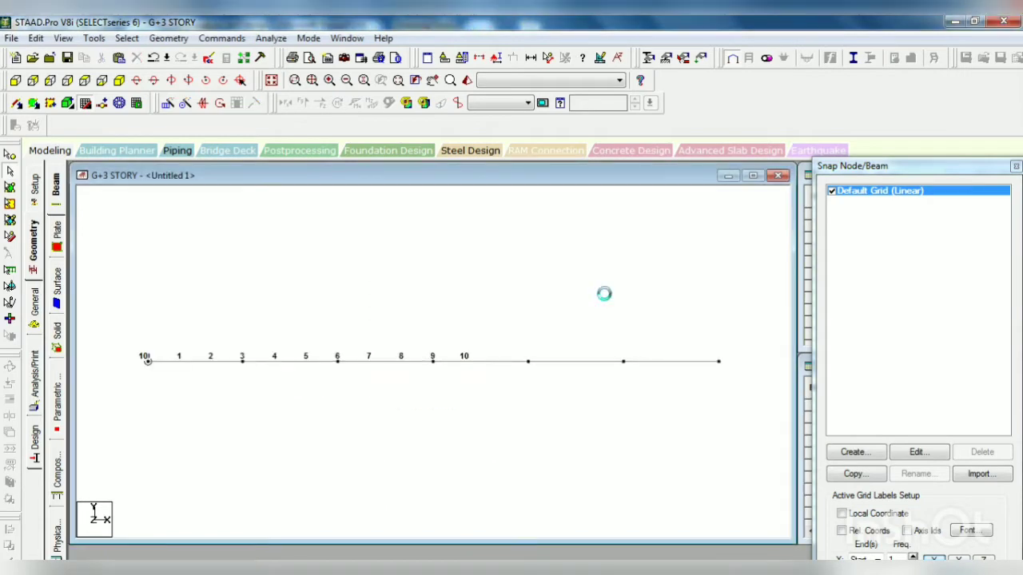
left_click(85, 80)
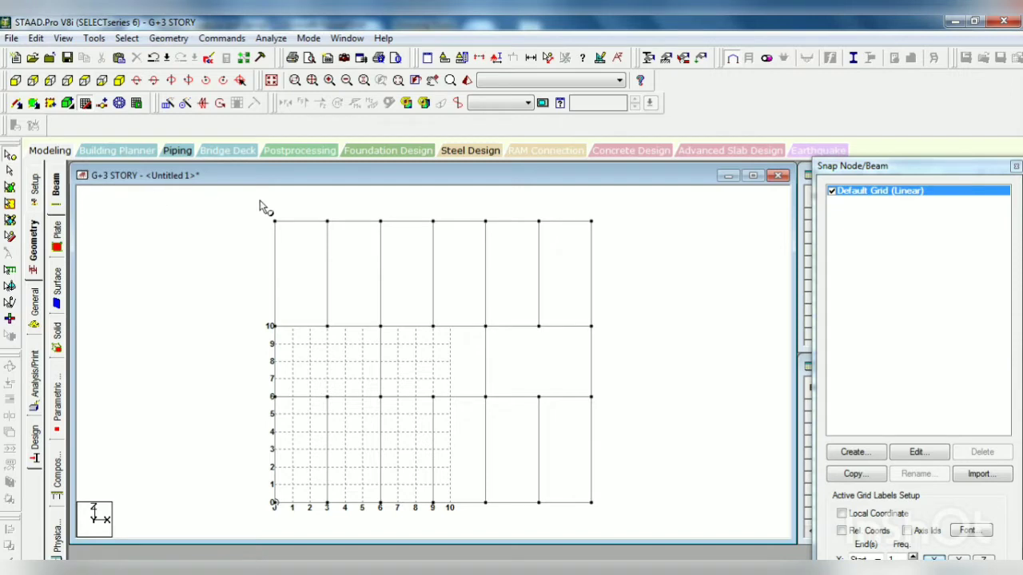
Step: Translationally repeat the sixteen column nodes of the isolated floor four times in Y with 3.35 m spacing and linked steps
left_click(274, 223)
left_click(380, 221)
left_click(485, 221)
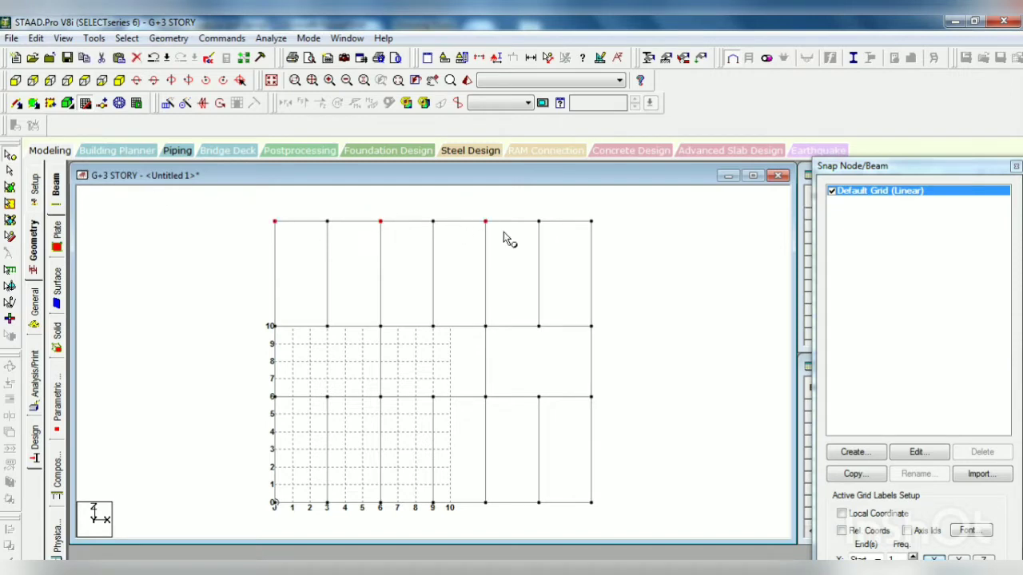
left_click(591, 222)
left_click(275, 326)
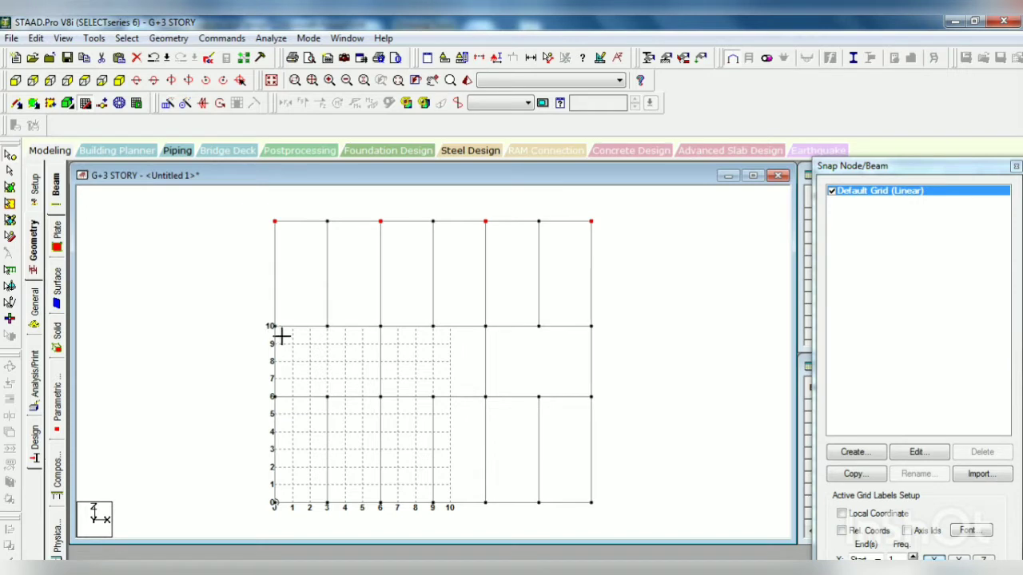
left_click(381, 326)
left_click(484, 326)
left_click(590, 326)
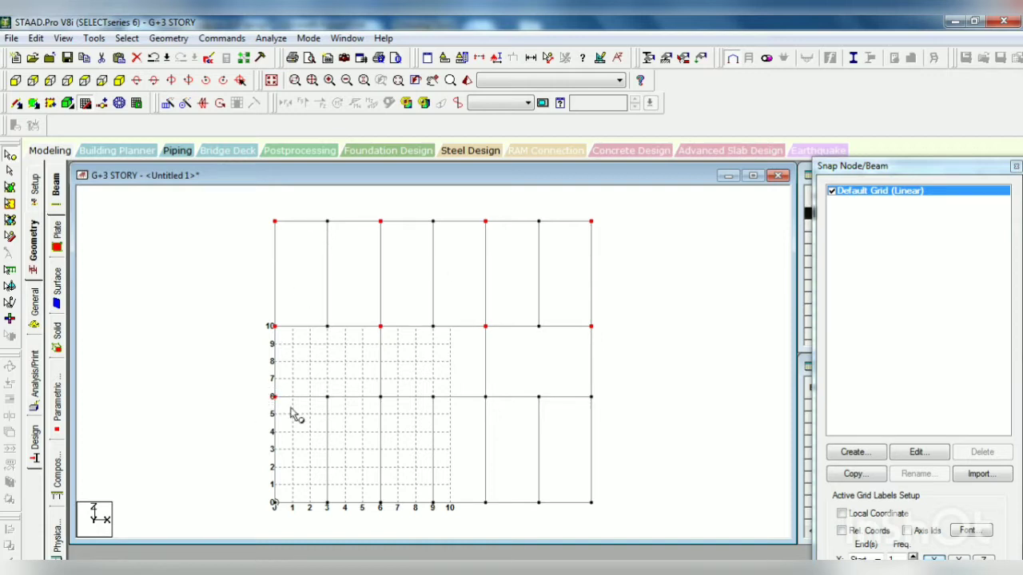
left_click(380, 396)
left_click(484, 395)
left_click(591, 397)
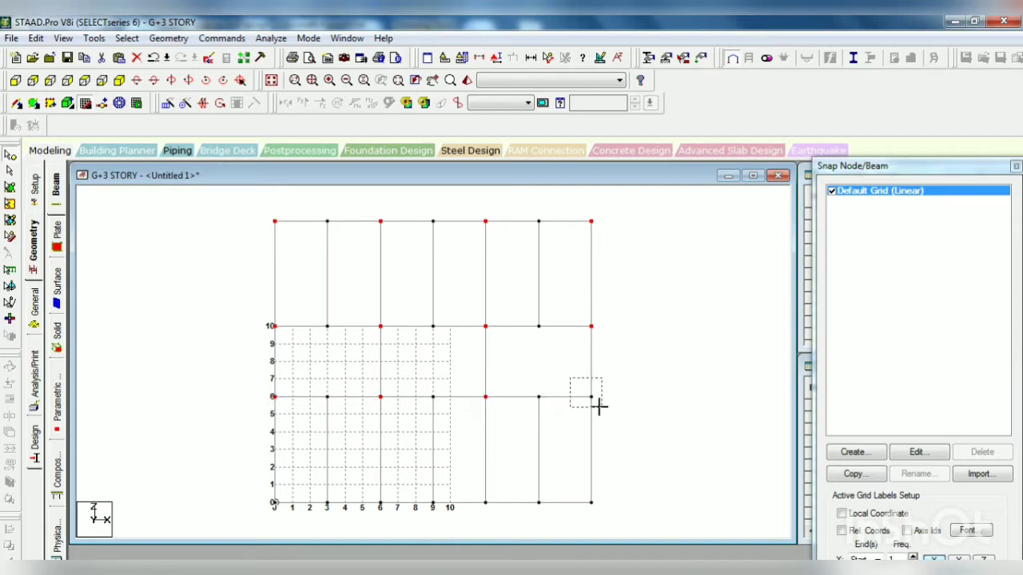
left_click(274, 503)
left_click(380, 503)
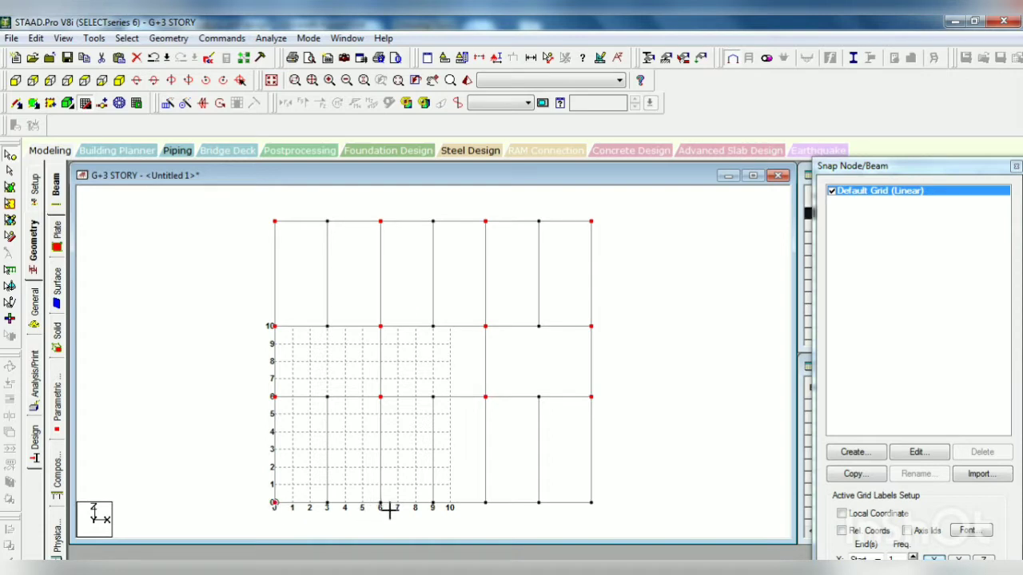
left_click(487, 504, "ctrl")
left_click(591, 503, "ctrl")
left_click(167, 104)
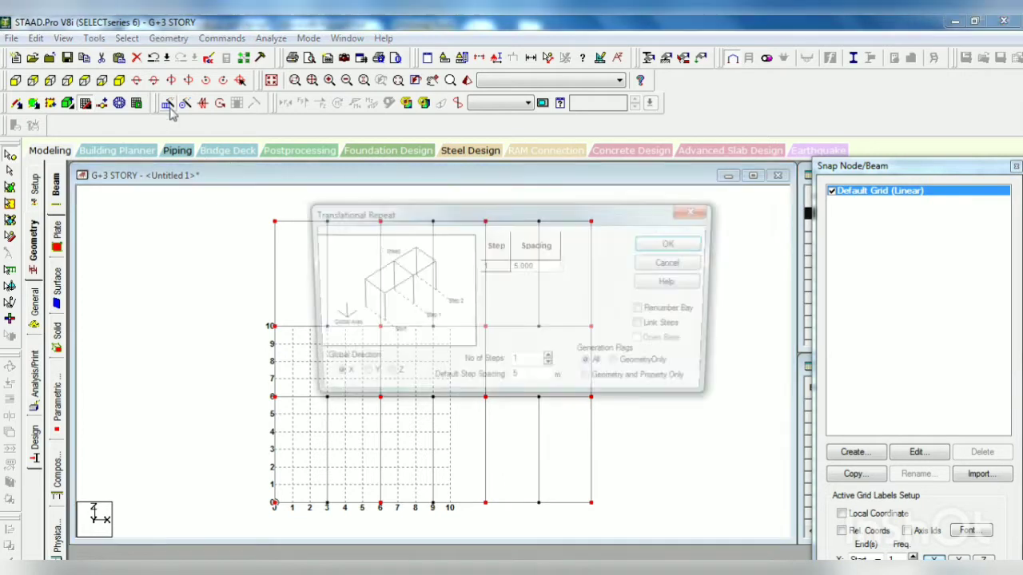
left_click(365, 380)
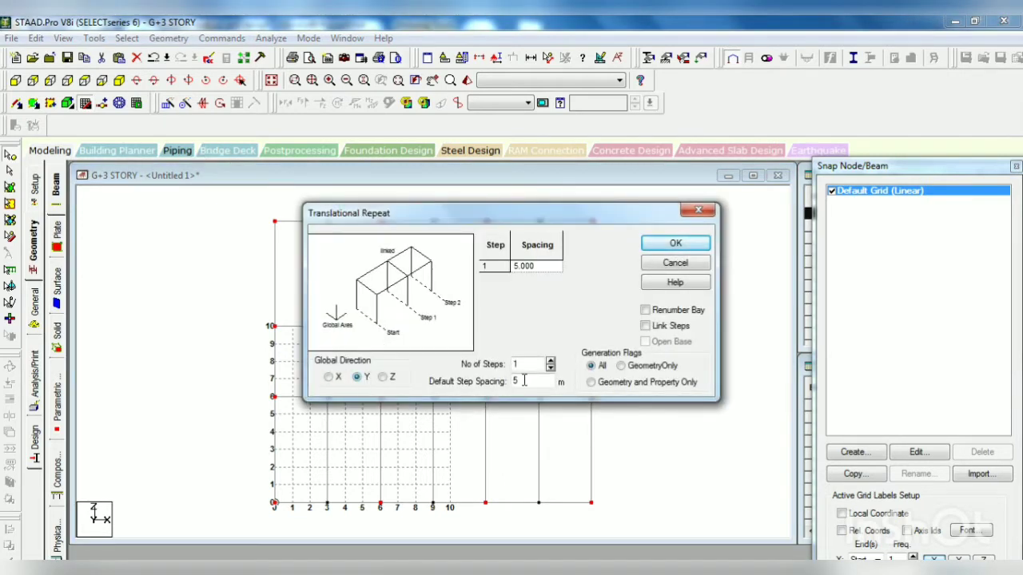
left_click_drag(533, 381, 481, 387)
left_click_drag(532, 365, 502, 371)
type("4")
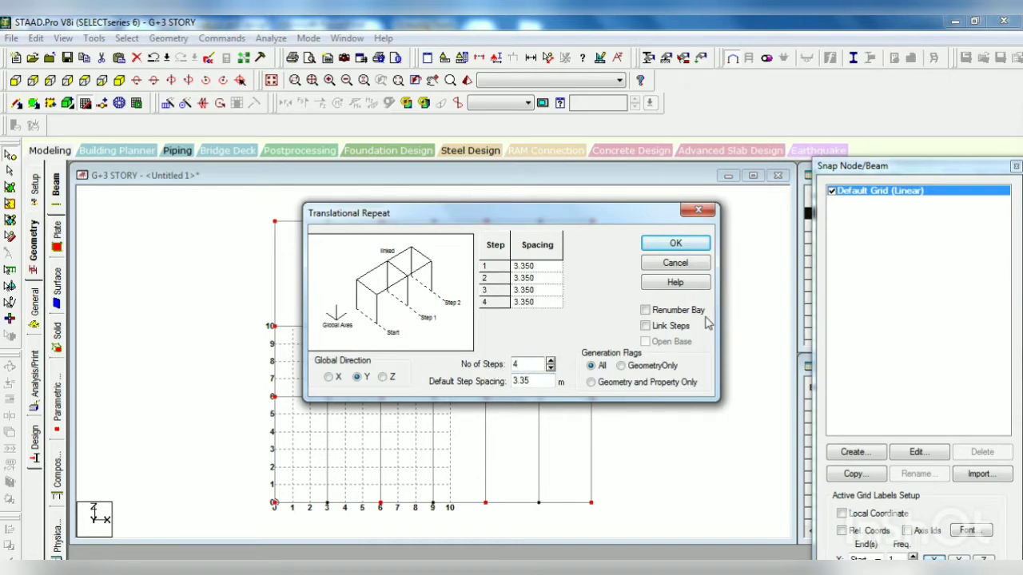
left_click(679, 328)
left_click(677, 243)
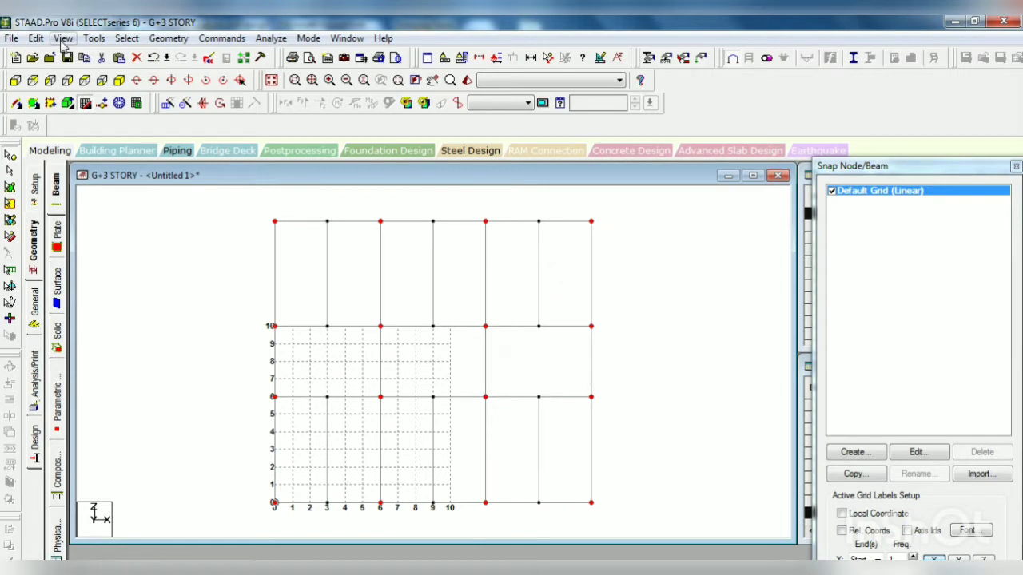
Step: Display the whole structure again and show it from the front
left_click(63, 38)
left_click(116, 134)
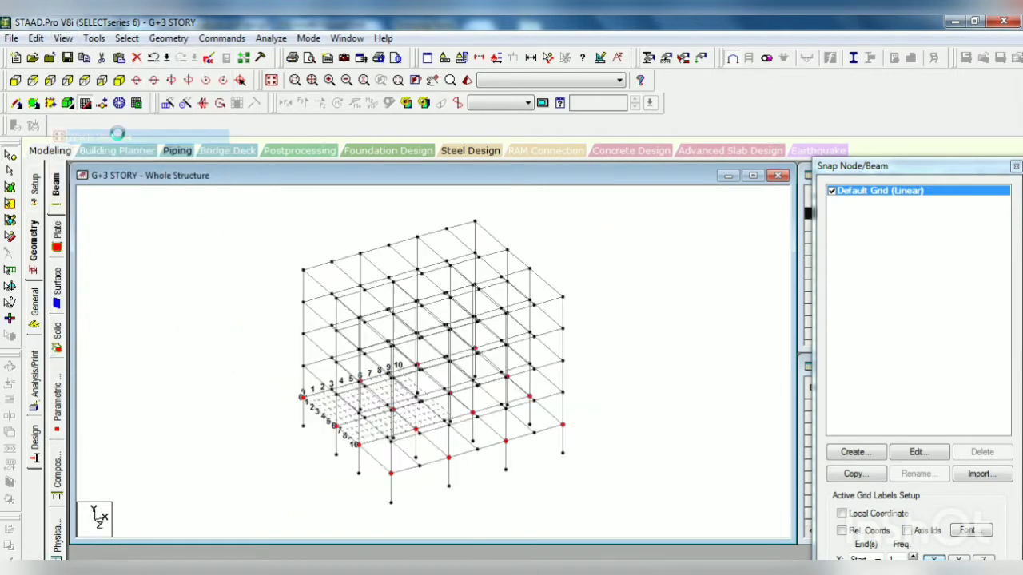
left_click(15, 81)
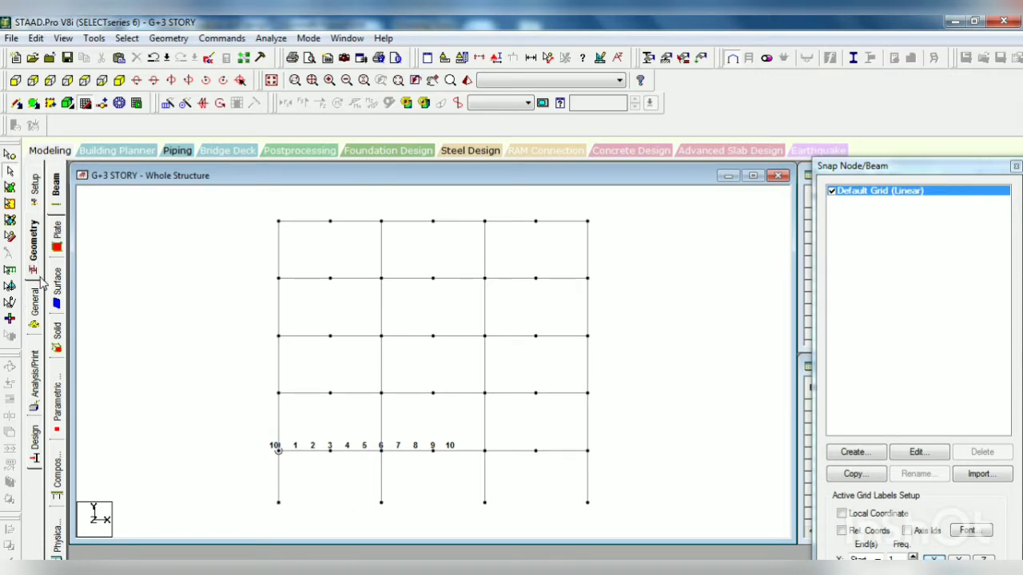
Step: Add a rectangular concrete section property with YD 0.450 m and ZD 0.230 m
left_click(35, 307)
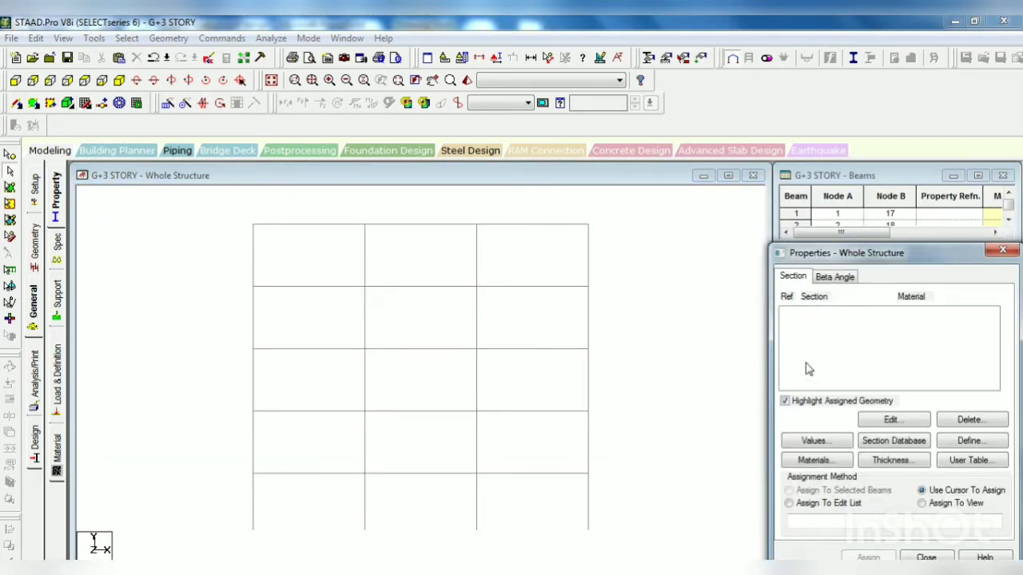
left_click(71, 82)
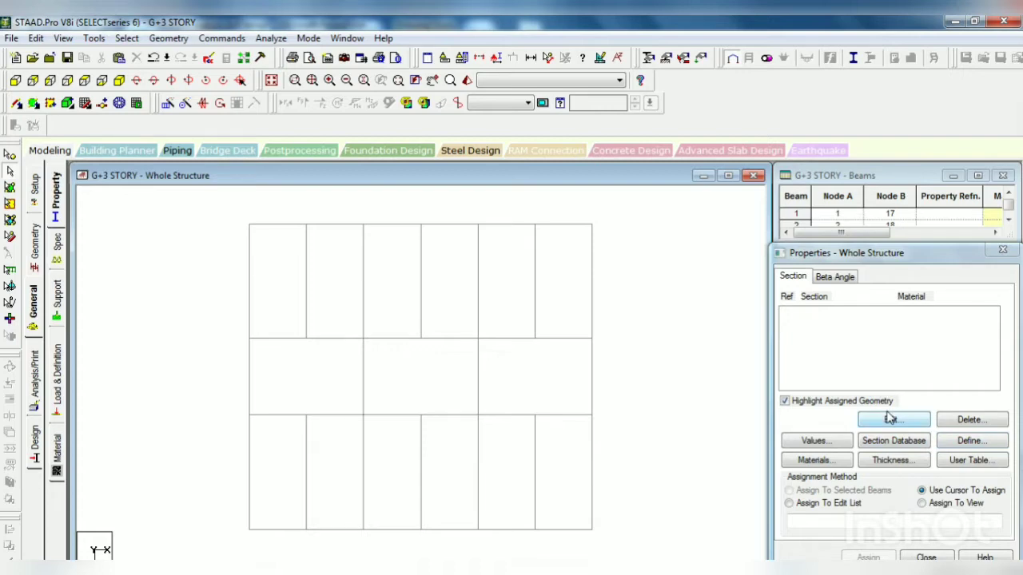
left_click(970, 440)
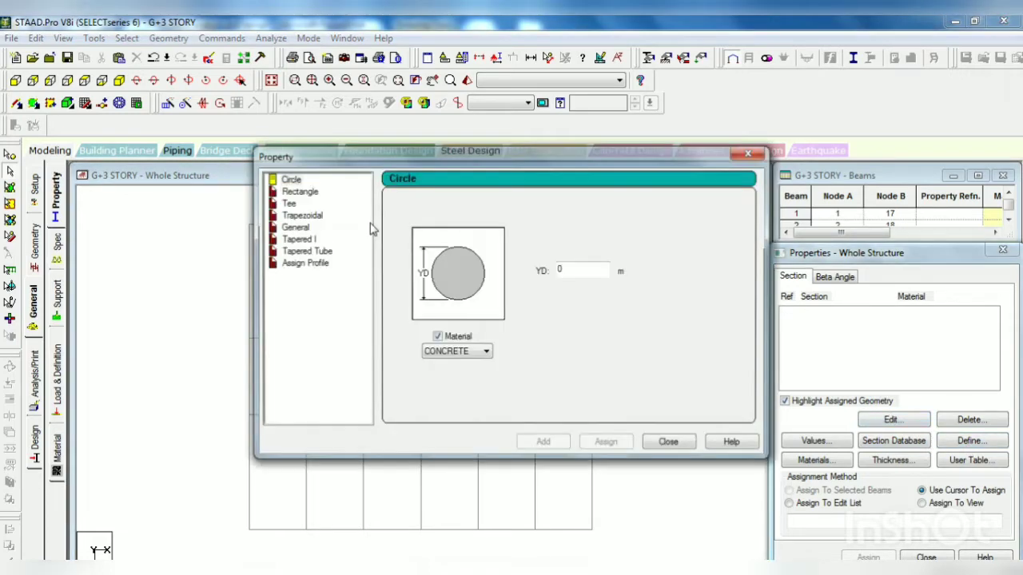
left_click(300, 192)
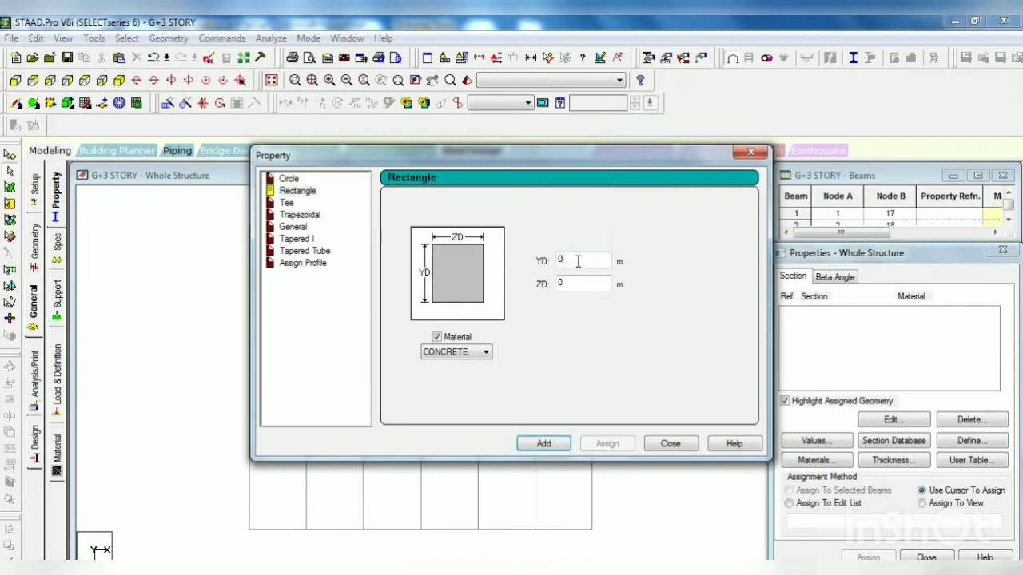
left_click(577, 262)
left_click(582, 285)
type(".25")
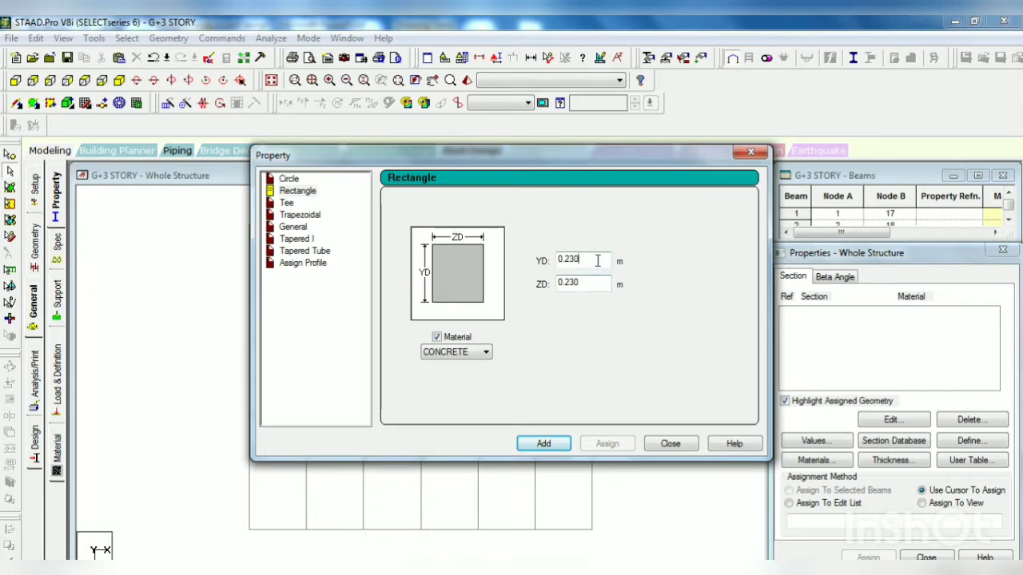
left_click_drag(597, 260, 548, 260)
type("0.450")
left_click(547, 445)
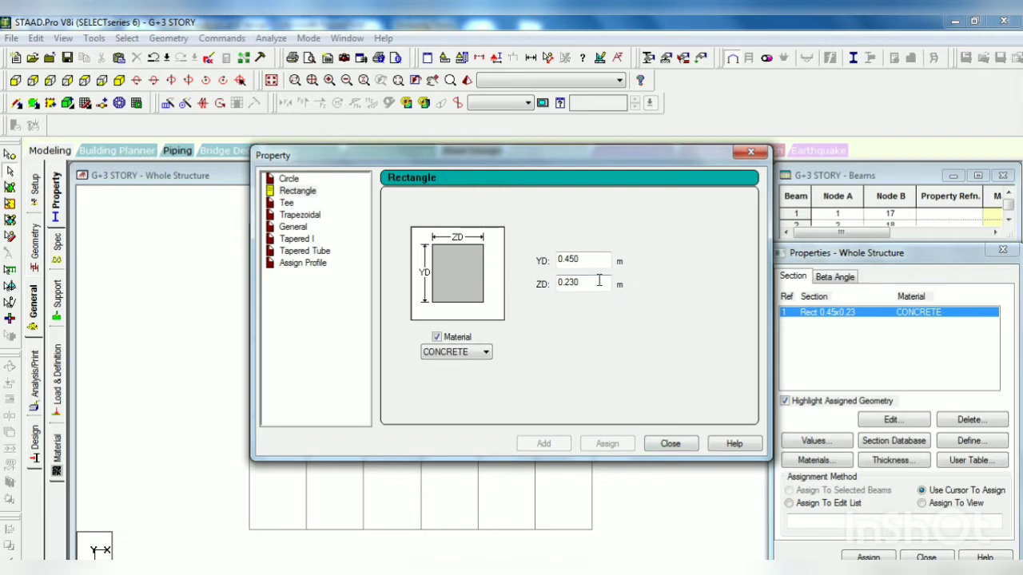
Step: Add a second rectangular concrete section property with YD 0.600 m and ZD 0.300 m, and finish defining sections
left_click_drag(587, 259, 535, 265)
type("00")
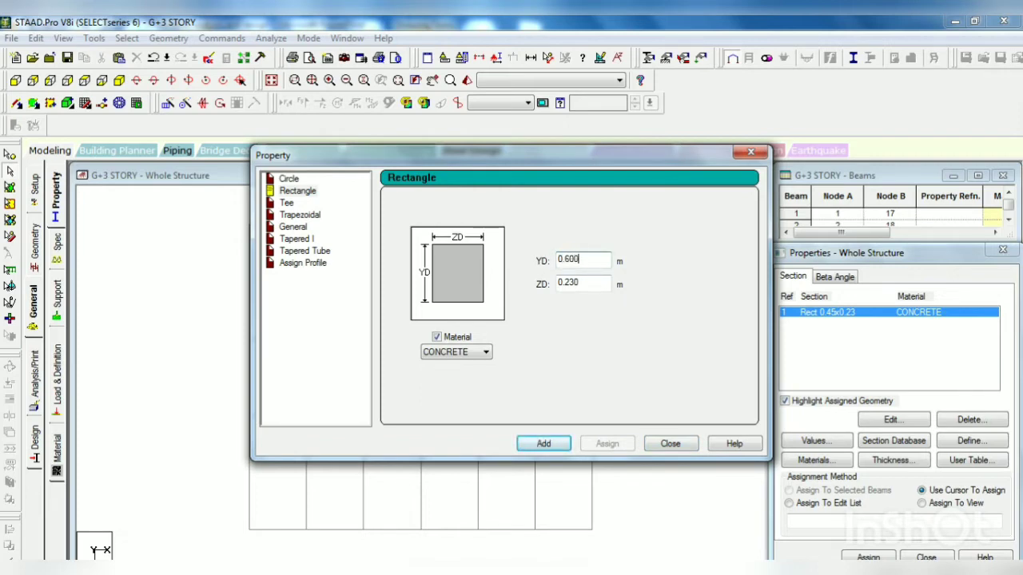
left_click_drag(589, 283, 550, 292)
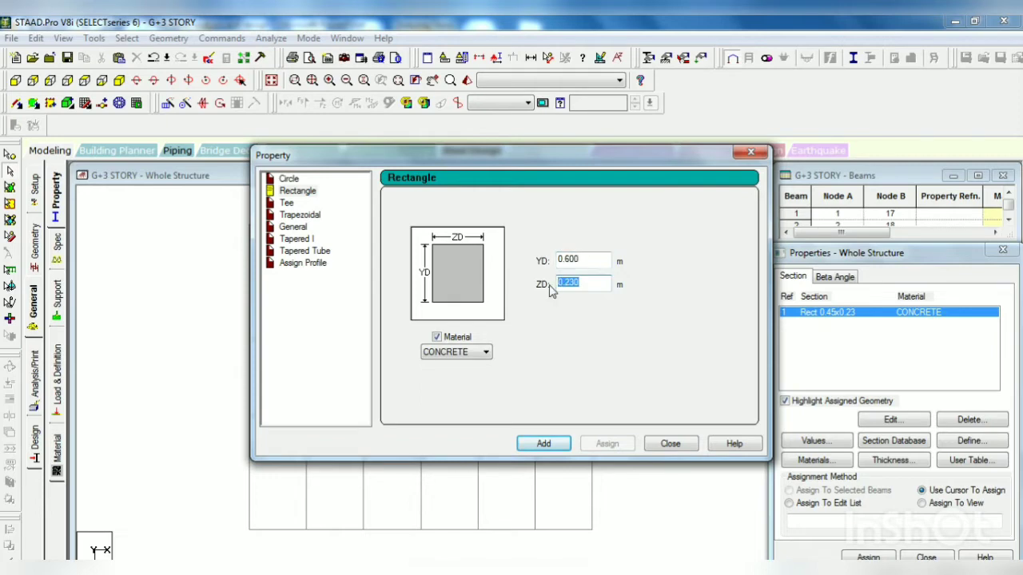
type("0")
left_click(543, 443)
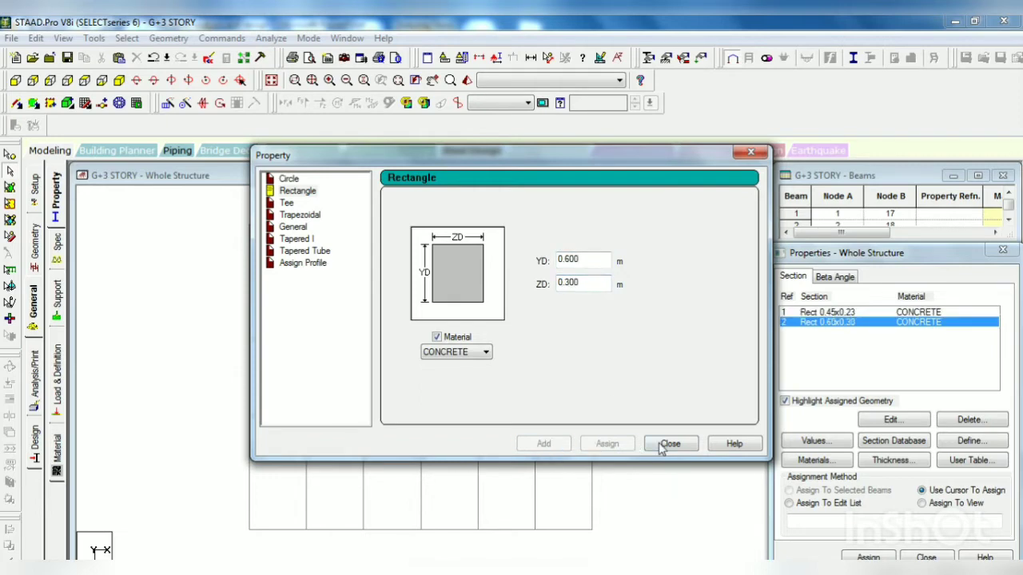
left_click(665, 446)
Step: Assign the Rect 0.45x0.23 section to all beams parallel to X and Z and let the file be auto-saved
left_click(849, 312)
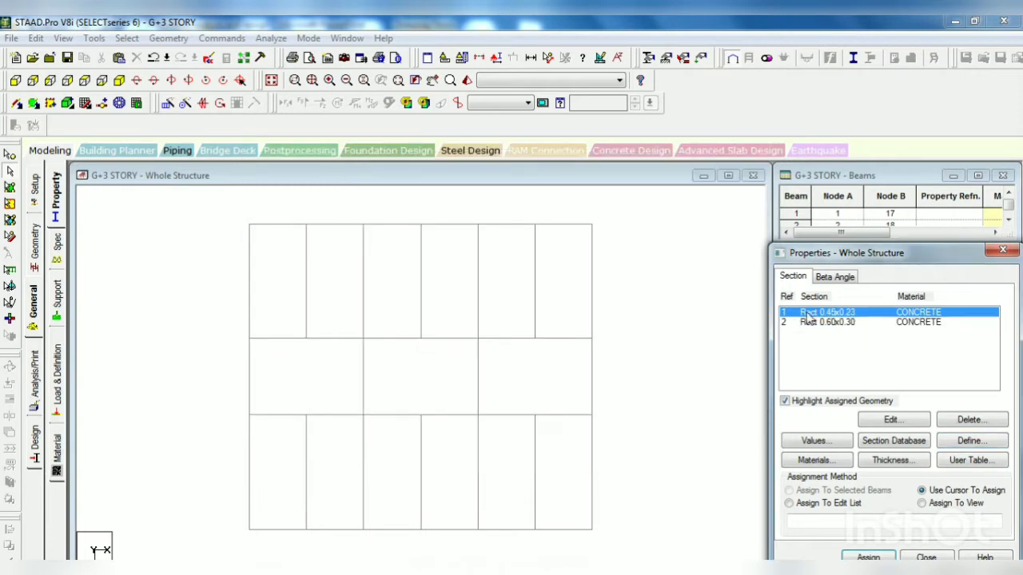
left_click(126, 39)
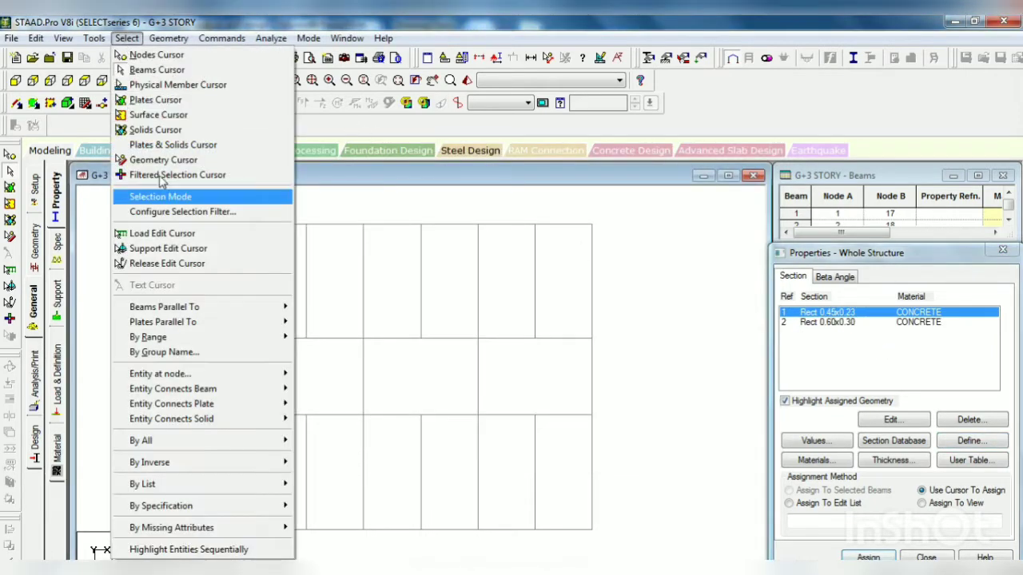
mouse_move(228, 308)
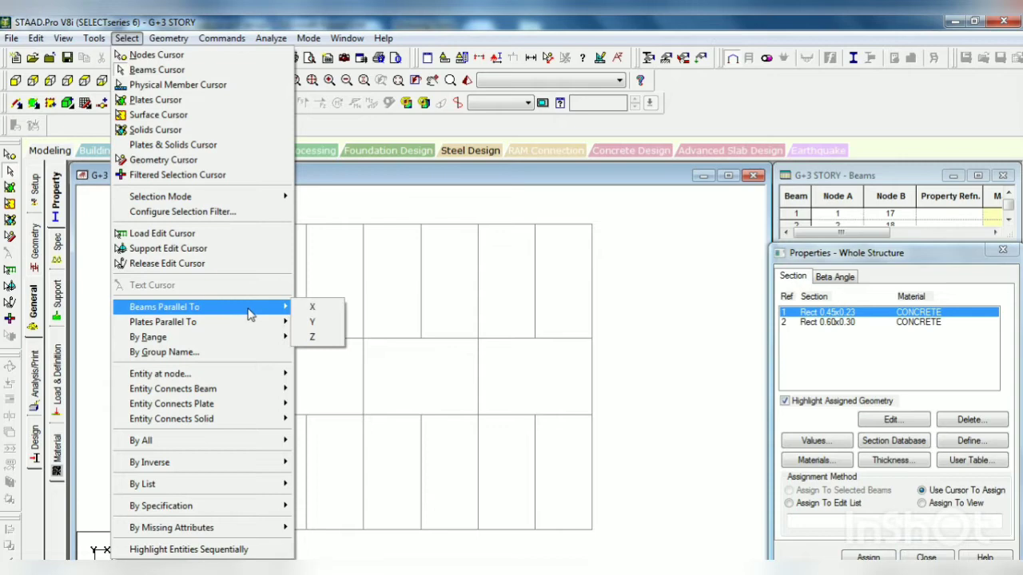
left_click(318, 308)
left_click(126, 38)
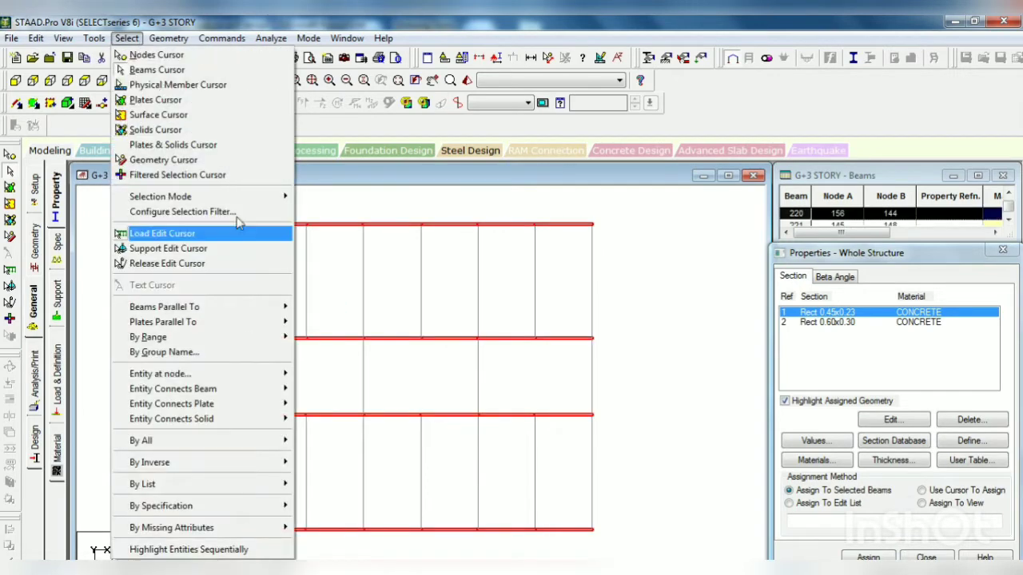
mouse_move(262, 310)
left_click(323, 336)
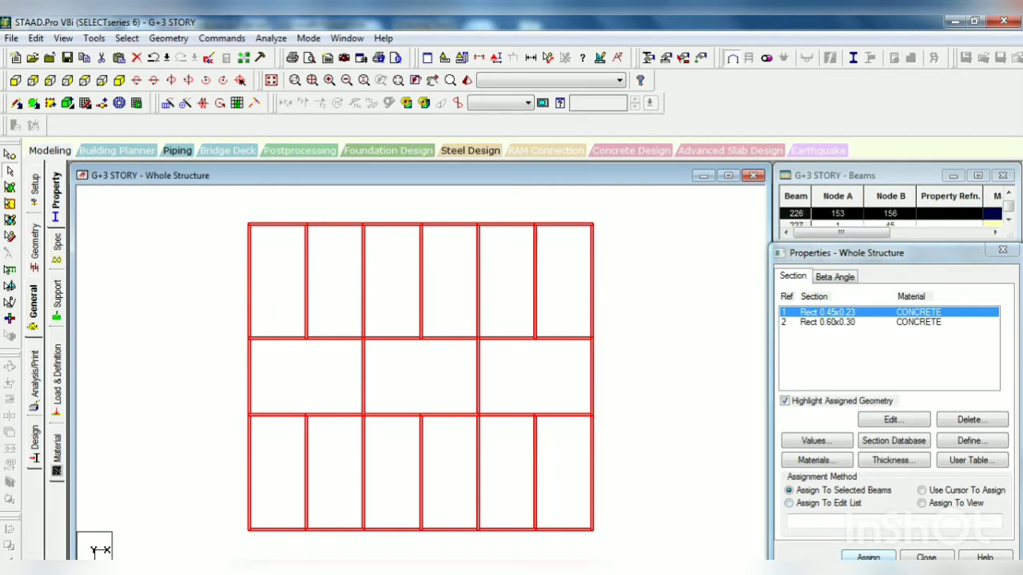
left_click(871, 557)
left_click(907, 450)
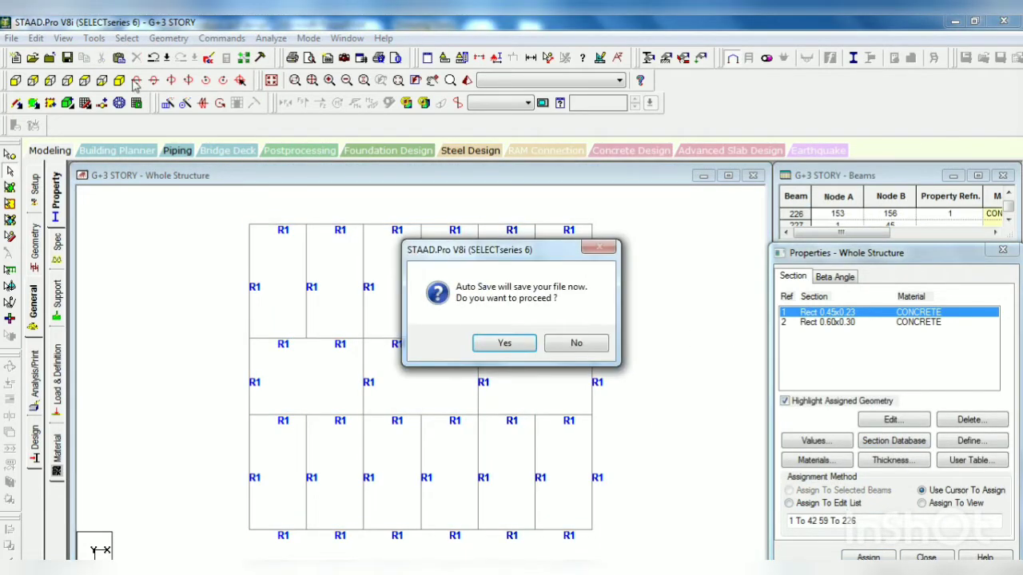
left_click(504, 343)
left_click(421, 330)
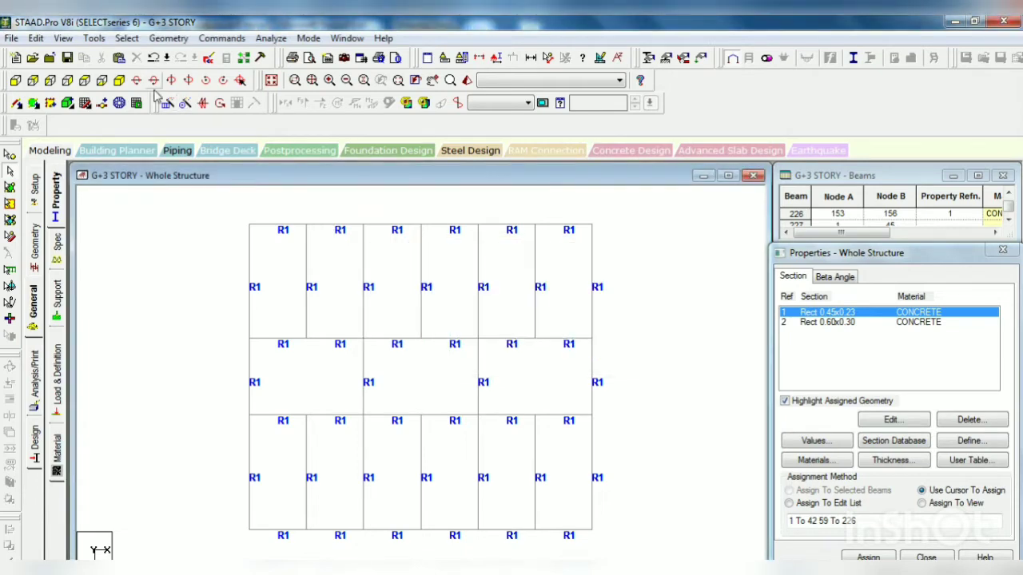
Step: Show the structure isometrically and assign the Rect 0.60x0.30 section to all members parallel to Y
left_click(119, 81)
left_click(848, 324)
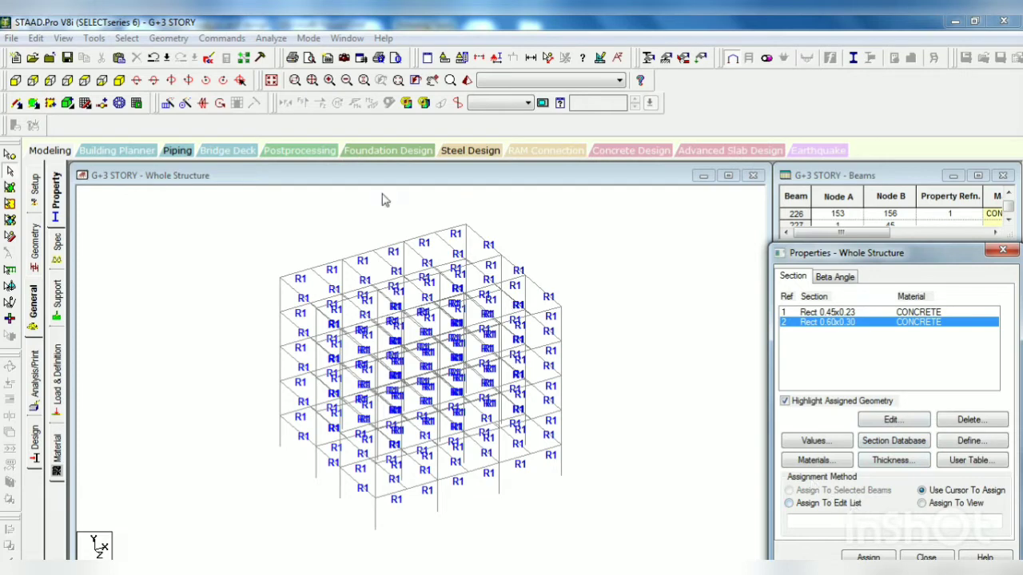
left_click(126, 38)
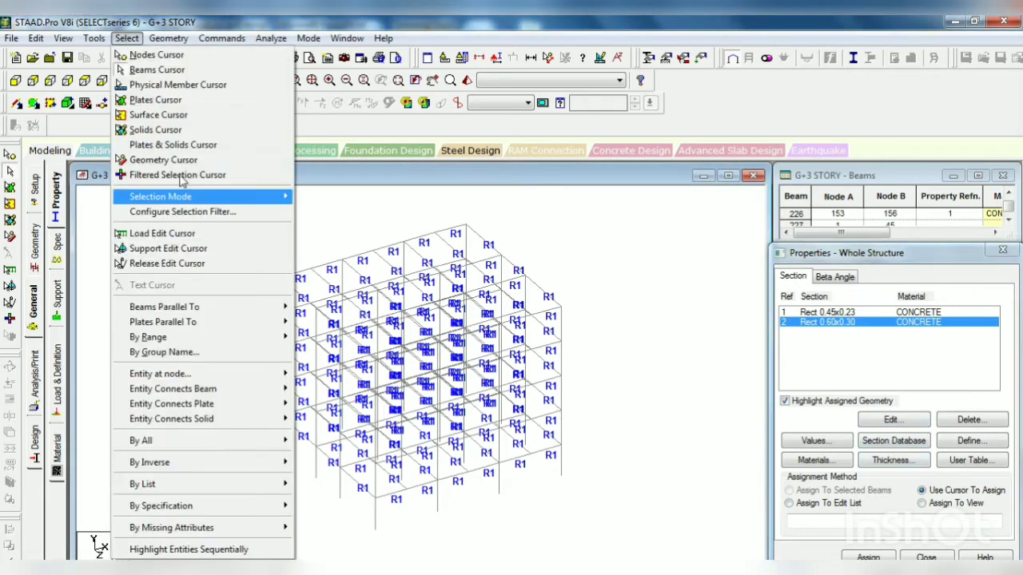
mouse_move(240, 309)
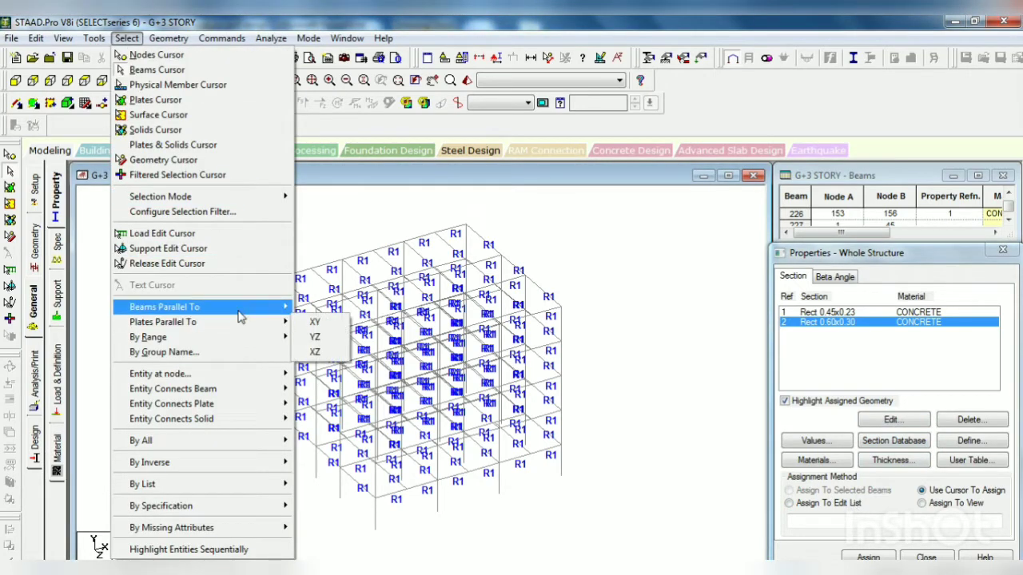
left_click(314, 322)
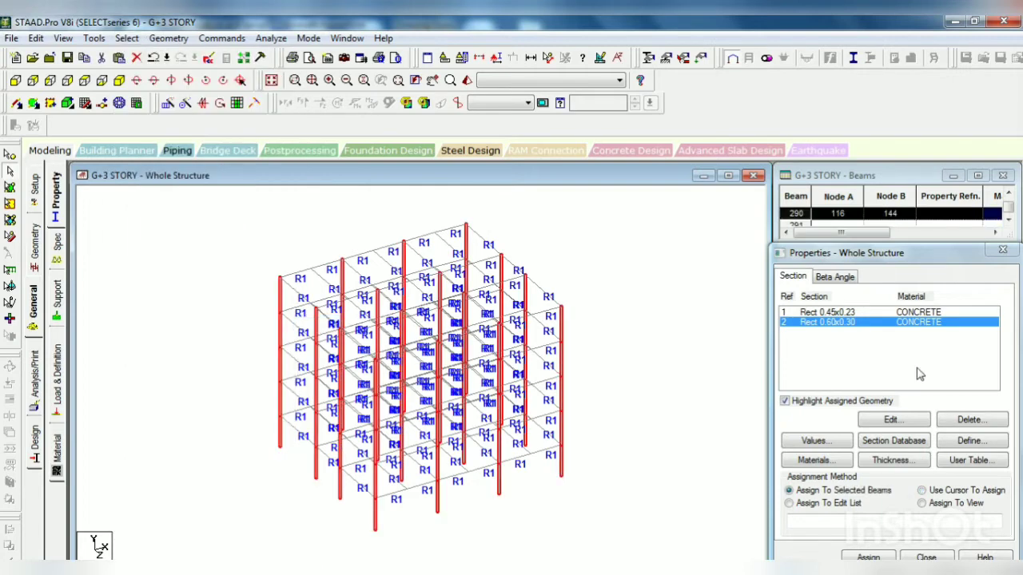
left_click(873, 554)
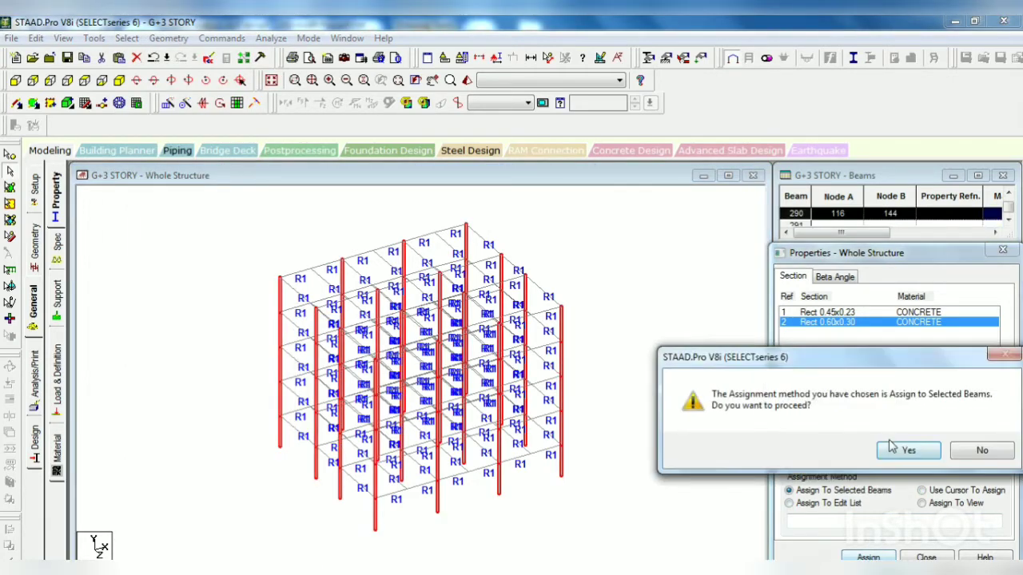
left_click(907, 449)
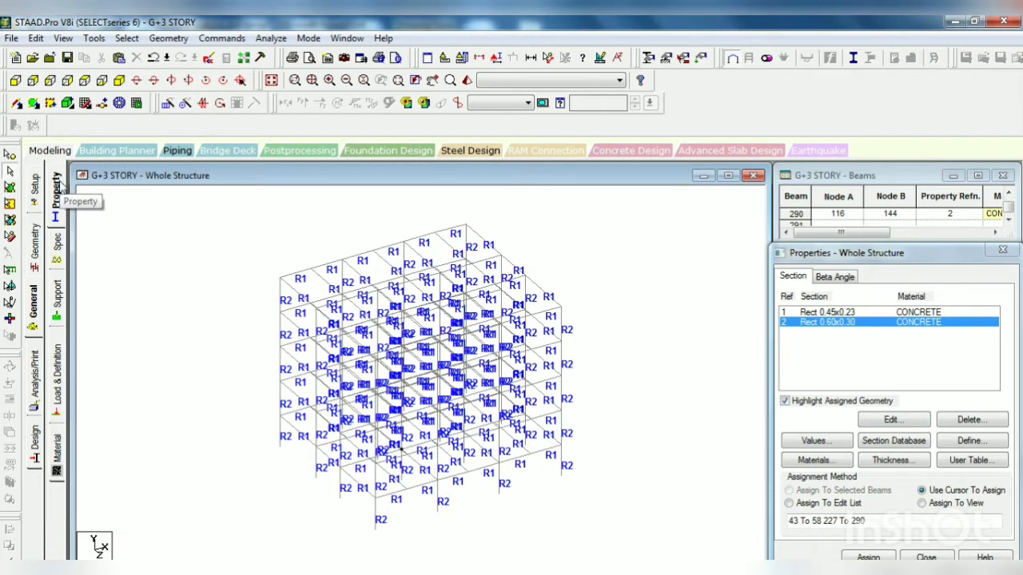
Step: Create a beam release specification that frees MY and MZ at the member start, with the structure shown in plan
left_click(60, 248)
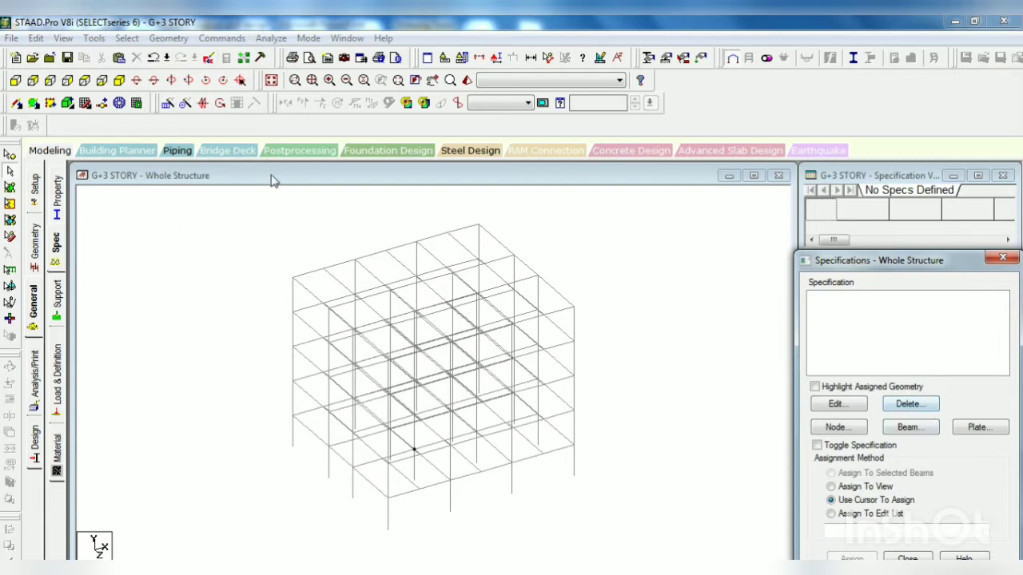
left_click(103, 80)
left_click(319, 309)
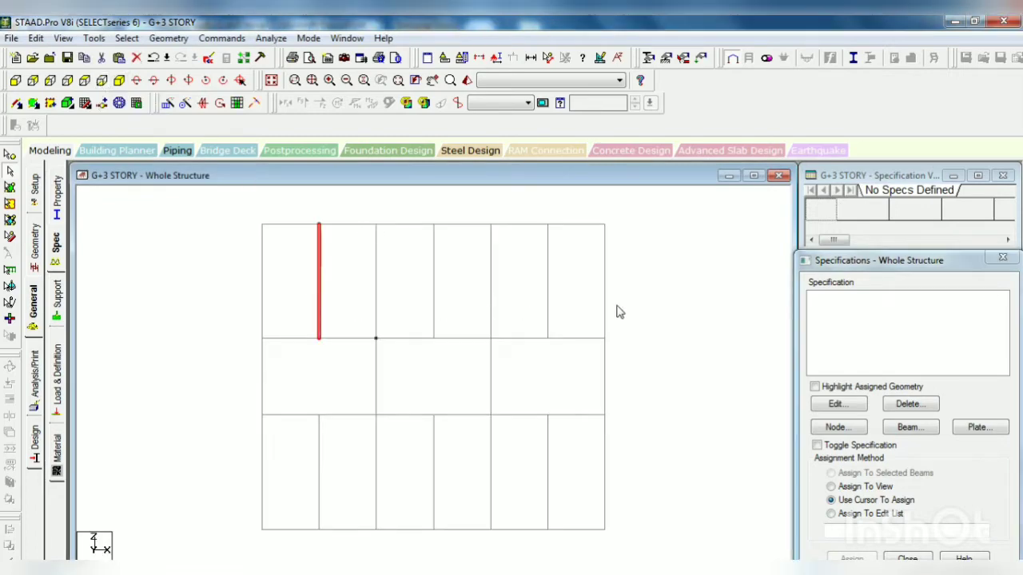
left_click(680, 314)
left_click(908, 428)
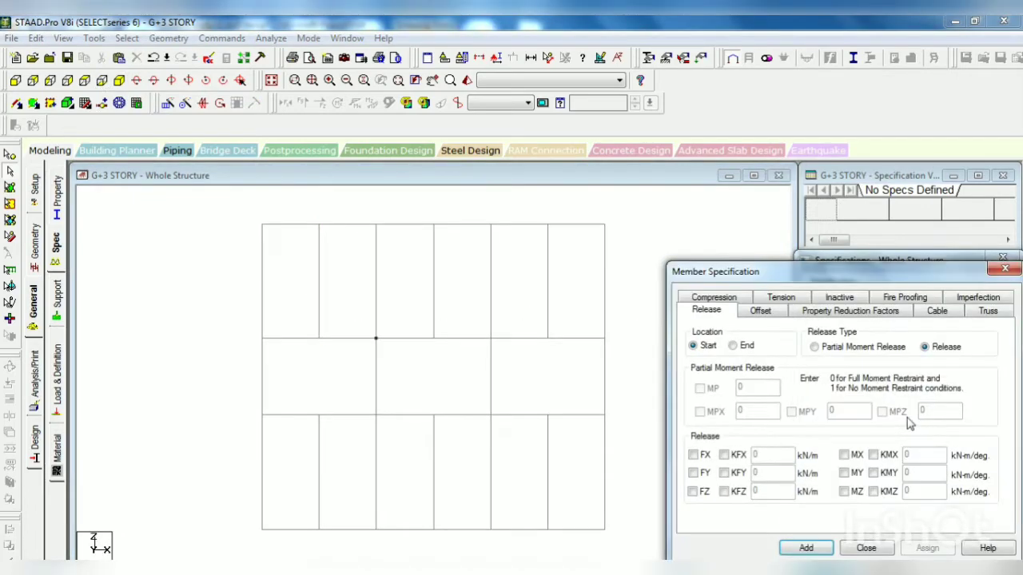
left_click_drag(858, 271, 828, 219)
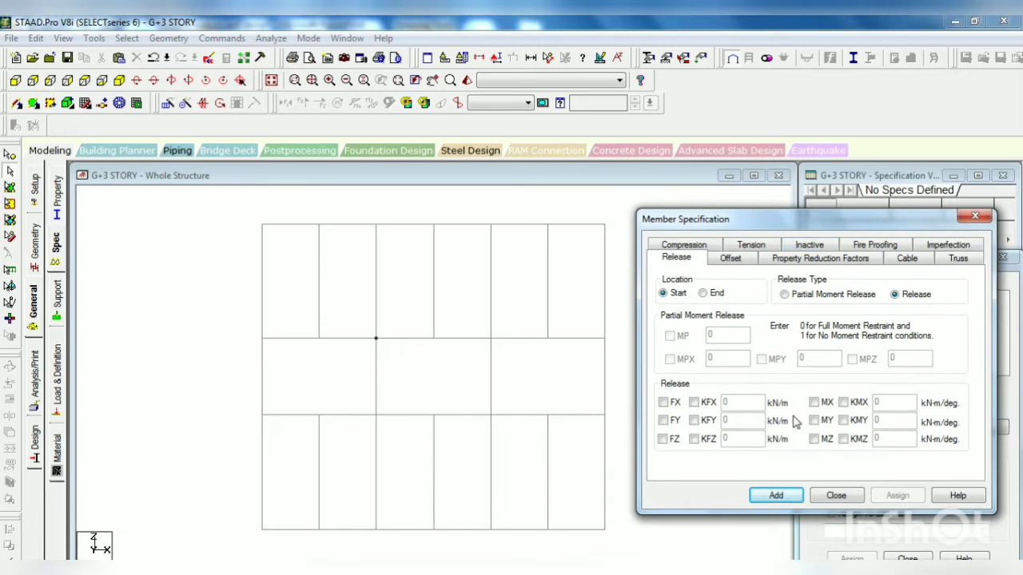
left_click(814, 420)
left_click(813, 439)
left_click(772, 496)
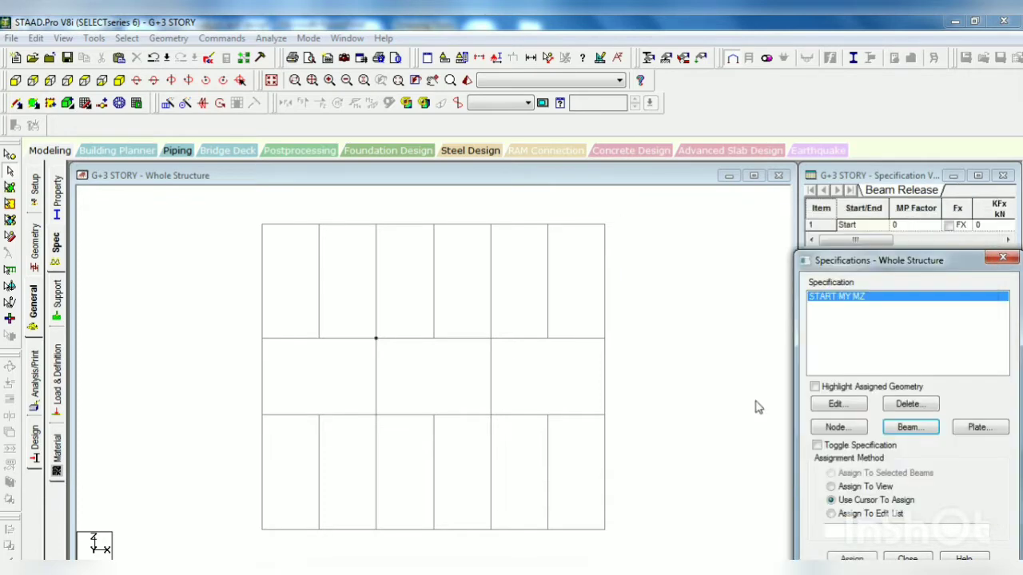
Step: Create a second beam release specification that frees MY and MZ at the member end
left_click(907, 426)
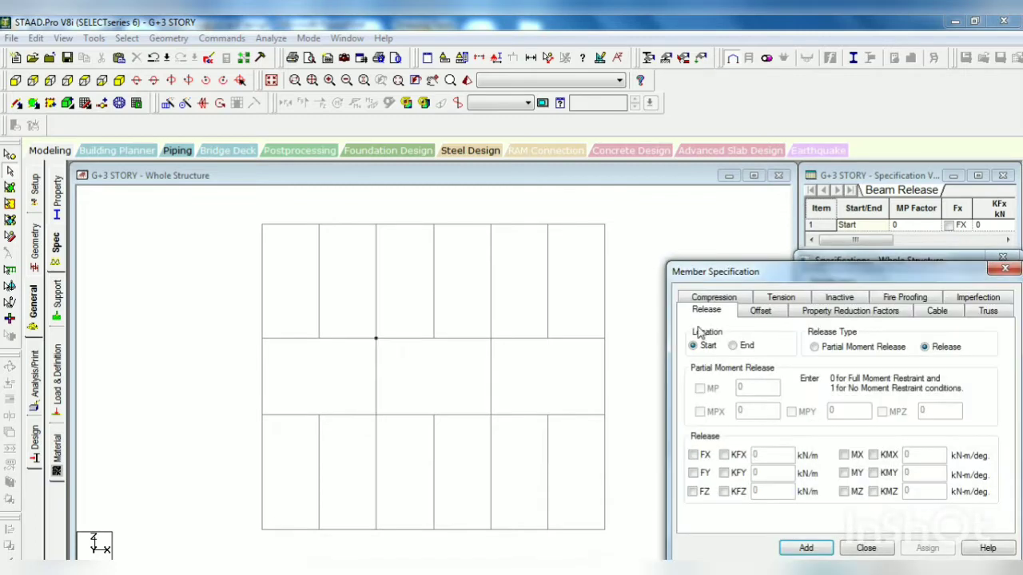
left_click(750, 345)
left_click(844, 473)
left_click(845, 491)
left_click(806, 548)
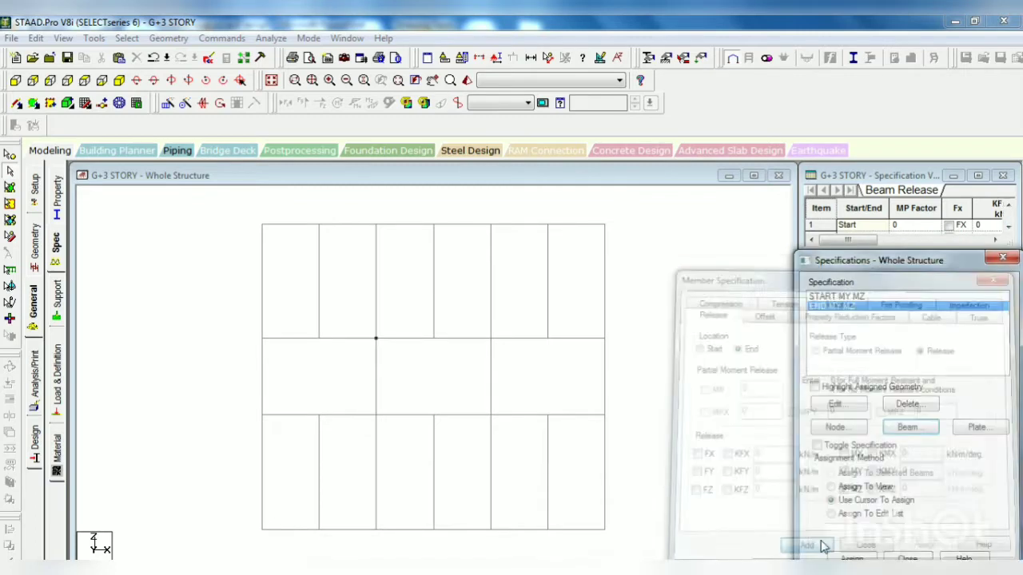
Step: Select the six intermediate secondary beam lines in plan on all floors and assign them the END MY MZ release
left_click(319, 293)
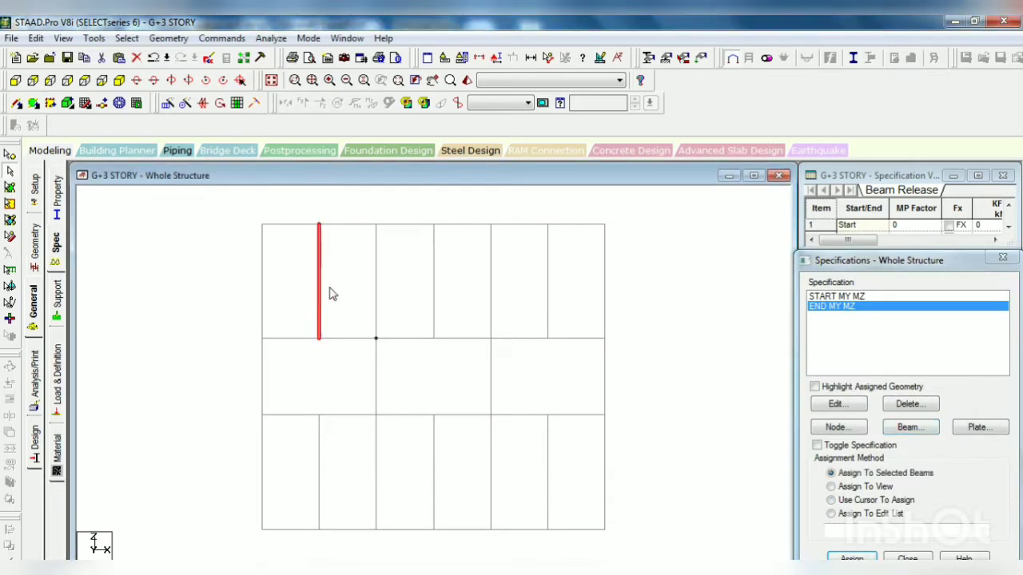
key("Escape")
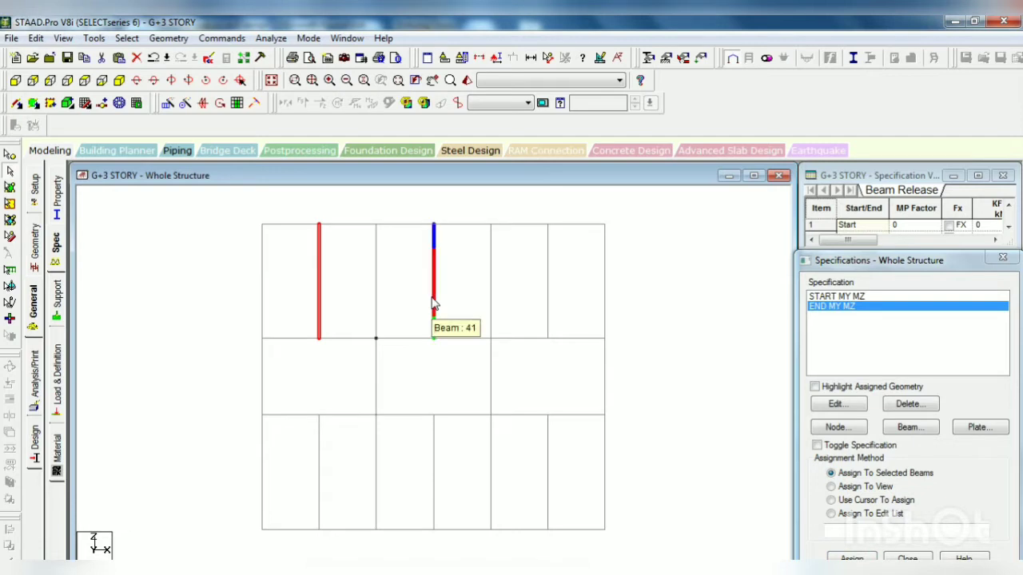
left_click(432, 304)
left_click(547, 316)
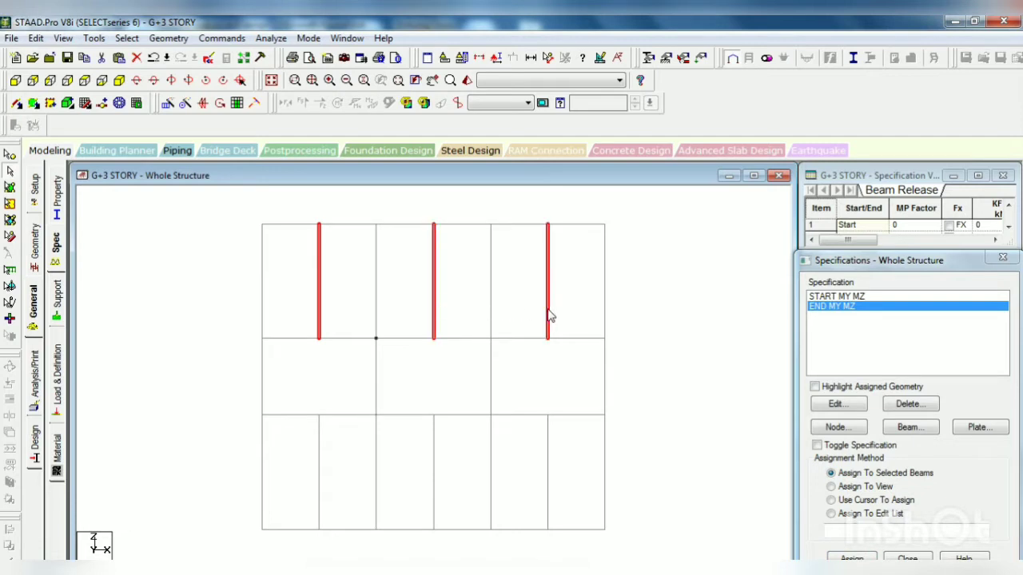
left_click(320, 475)
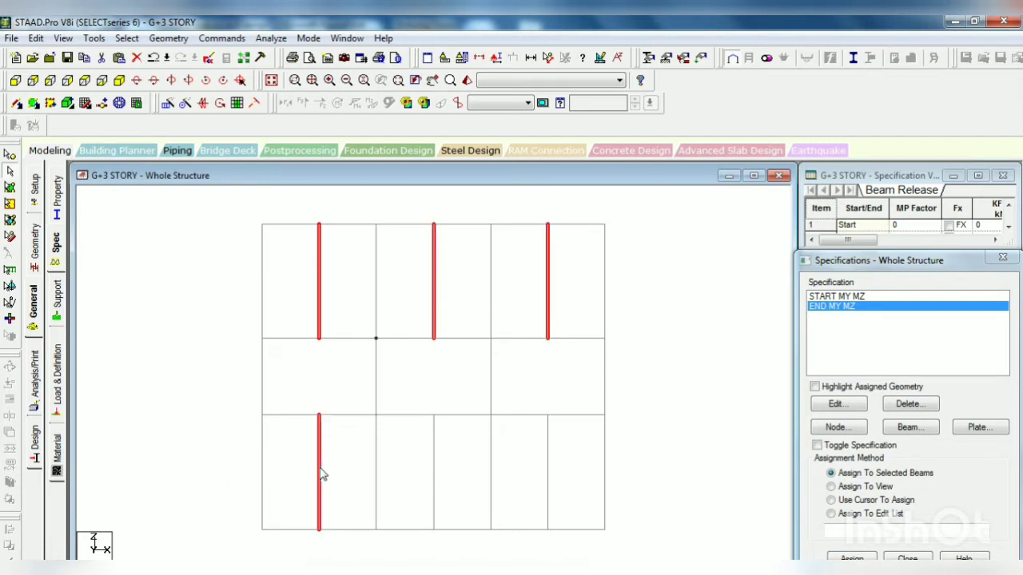
left_click(433, 483)
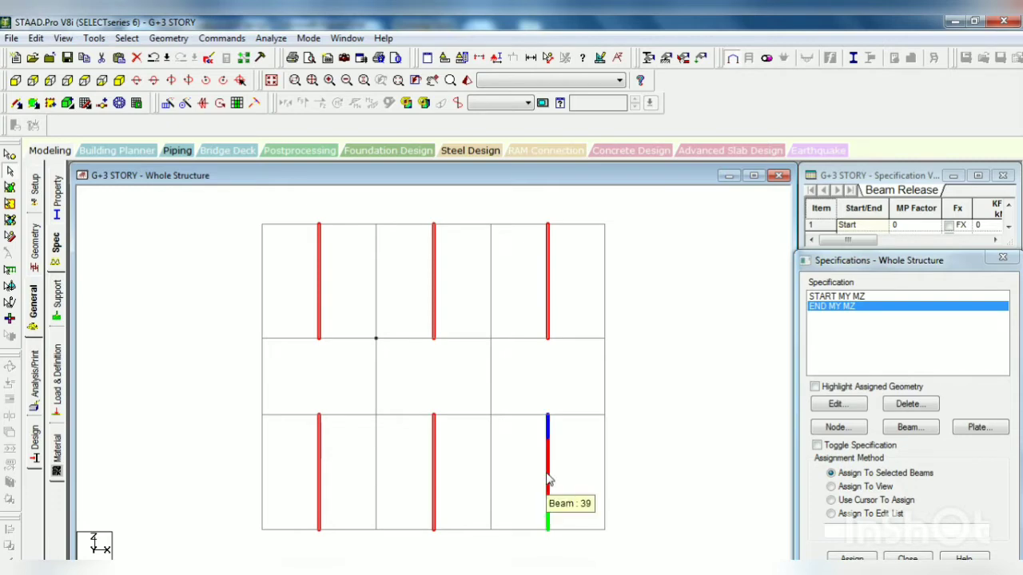
left_click(547, 465)
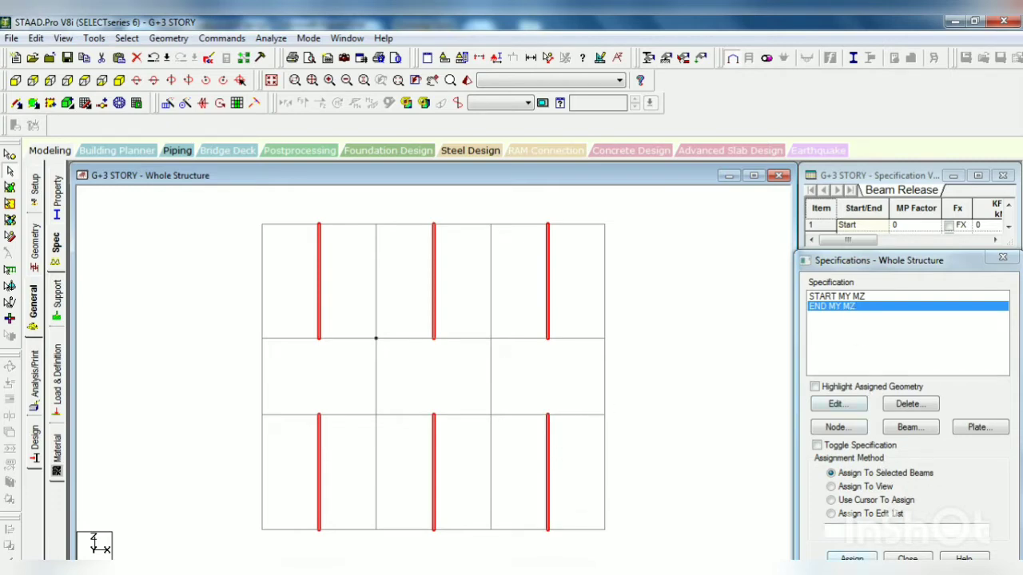
left_click(852, 557)
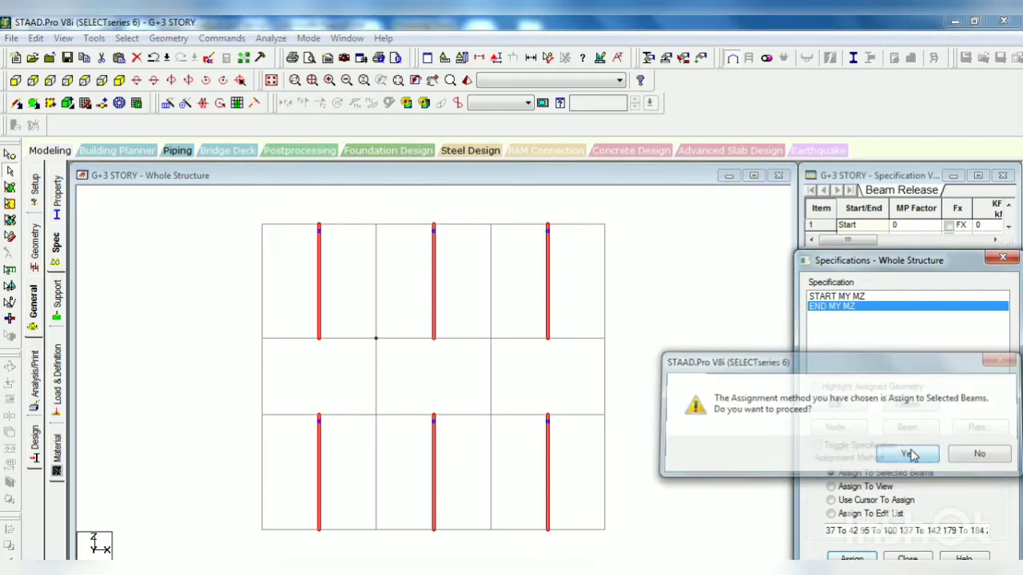
left_click(849, 454)
Step: Assign the START MY MZ release to the same selected secondary beams and show the structure isometrically
left_click(861, 301)
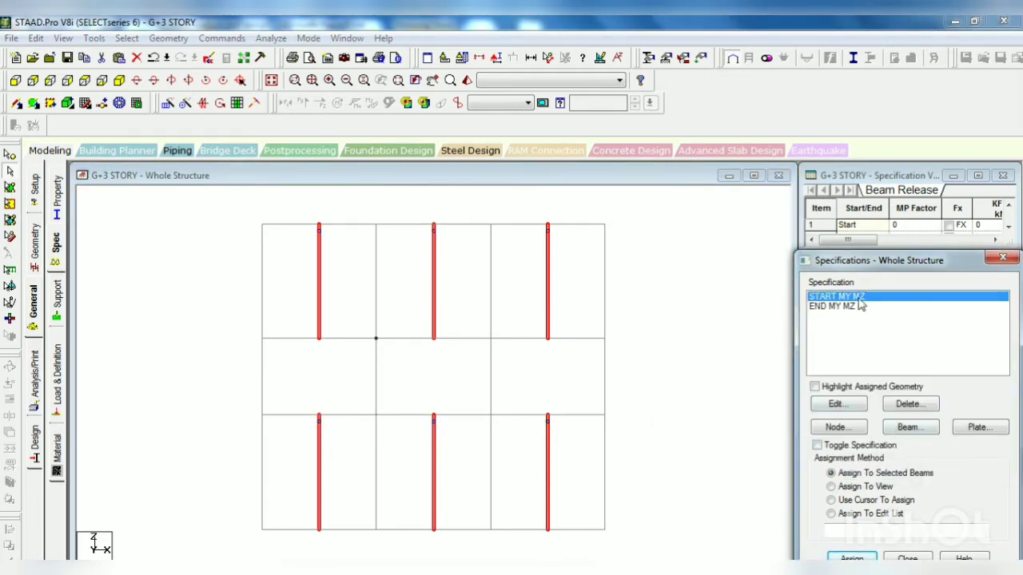
left_click(851, 558)
left_click(905, 454)
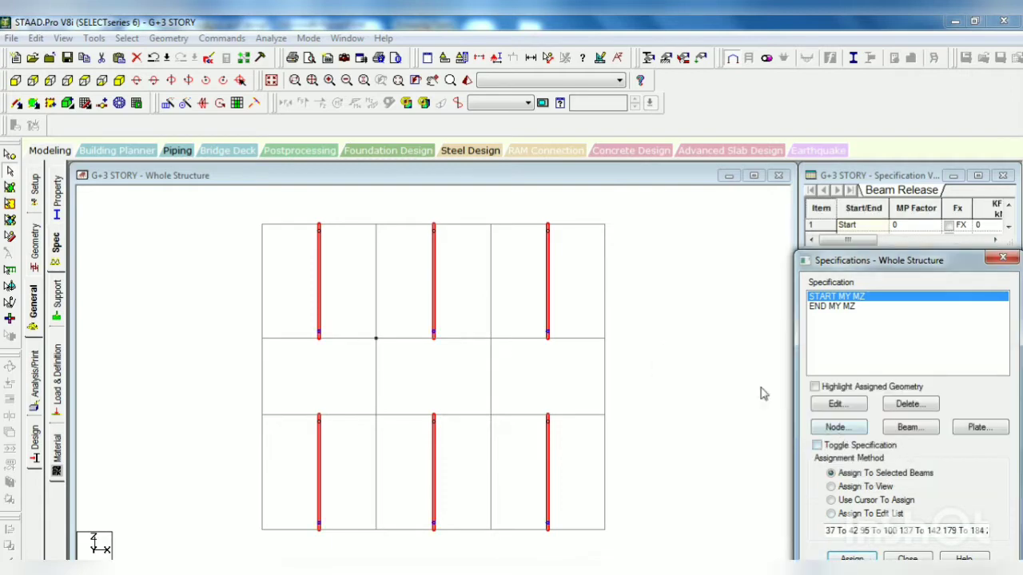
left_click(118, 81)
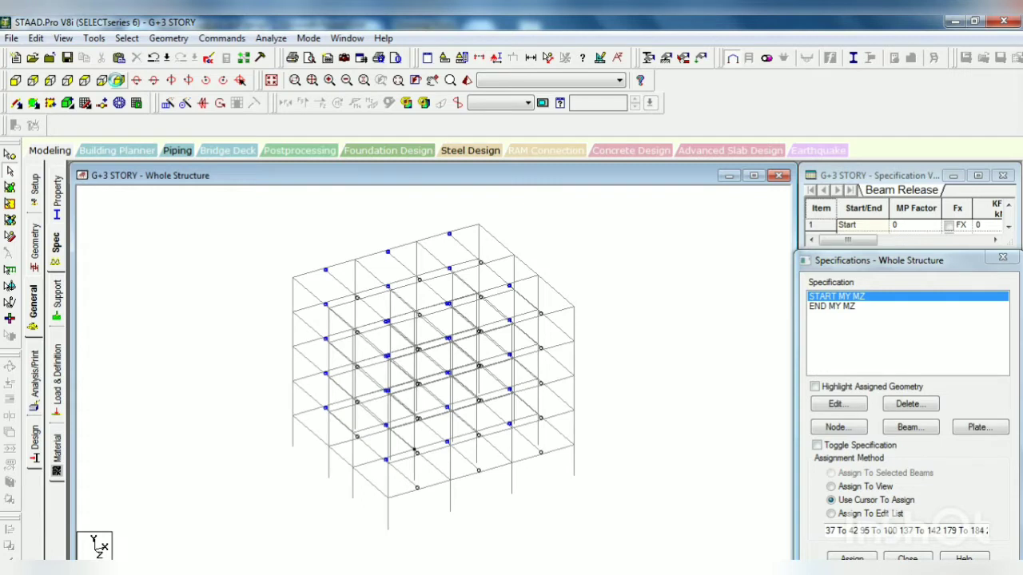
Step: Create a fixed support definition, with the structure shown in front elevation
left_click(84, 80)
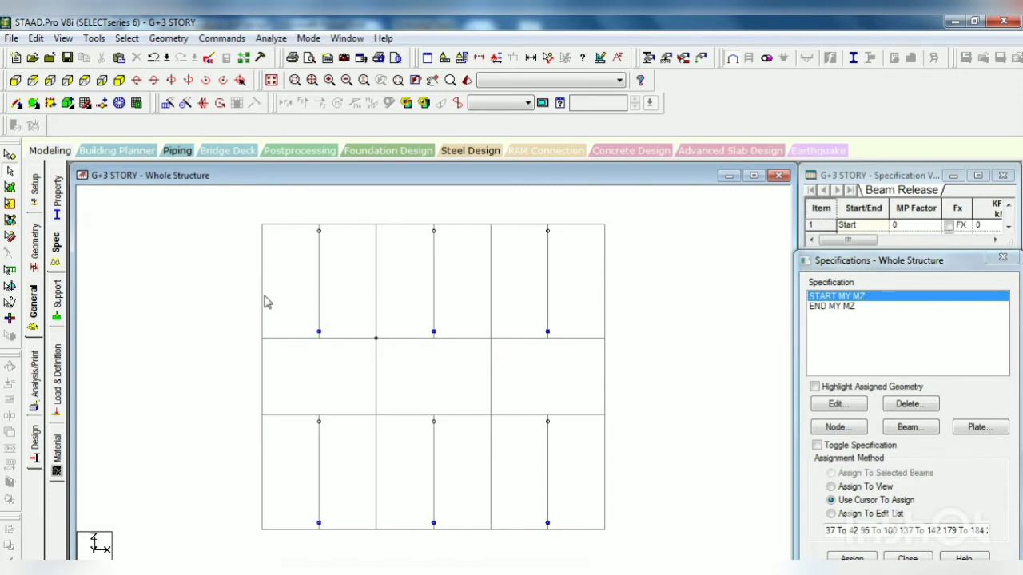
left_click(57, 296)
left_click(15, 81)
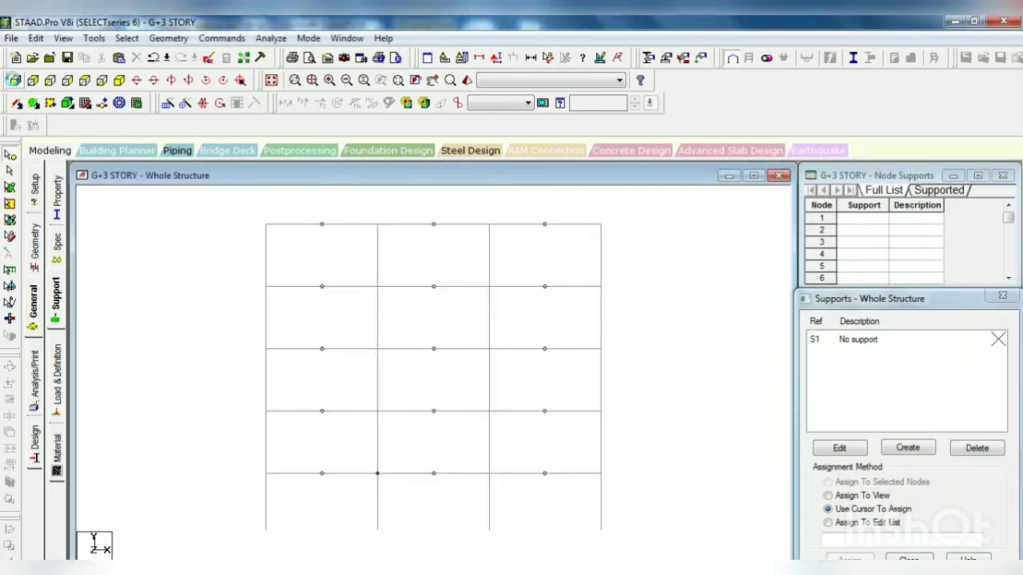
left_click(907, 448)
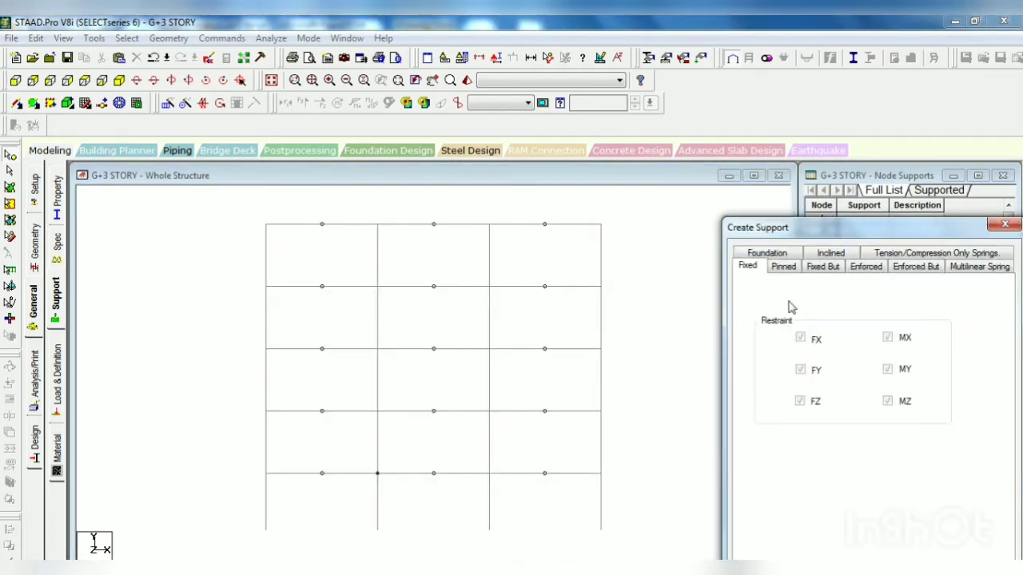
left_click_drag(784, 244, 773, 181)
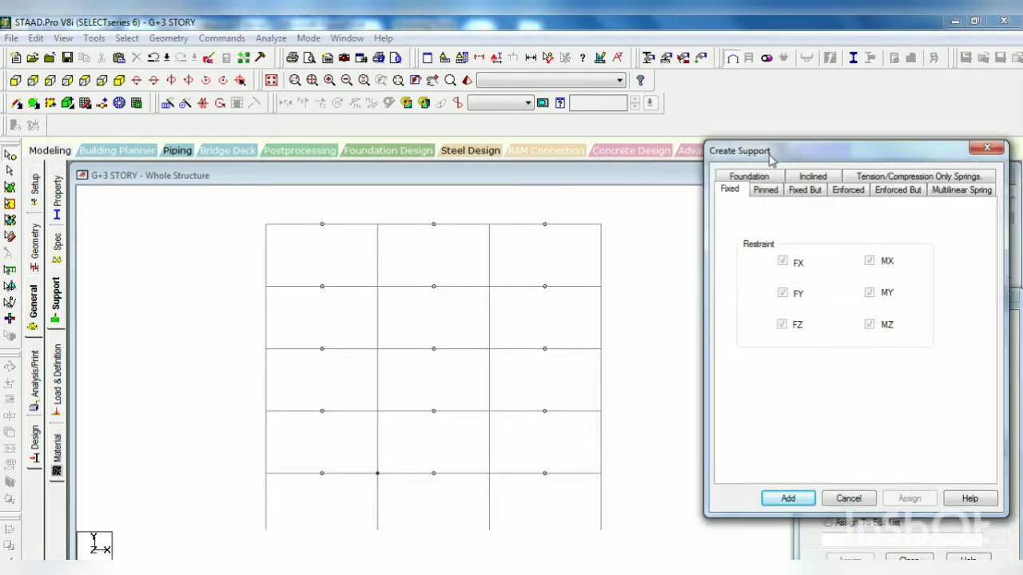
left_click(795, 497)
Step: Assign the fixed support to all column base nodes and check the supports in the isometric view
left_click(852, 355)
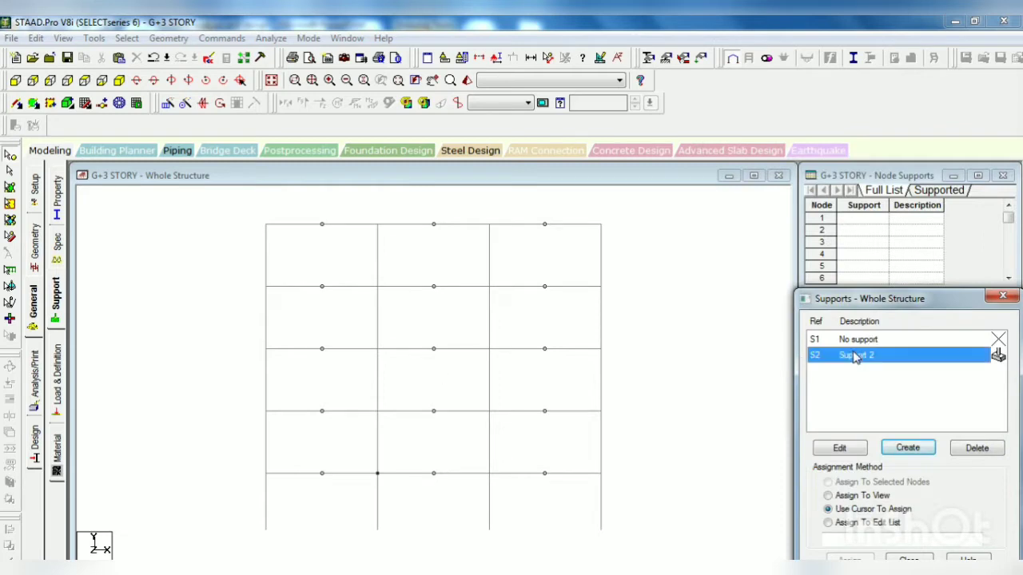
left_click_drag(272, 527, 631, 540)
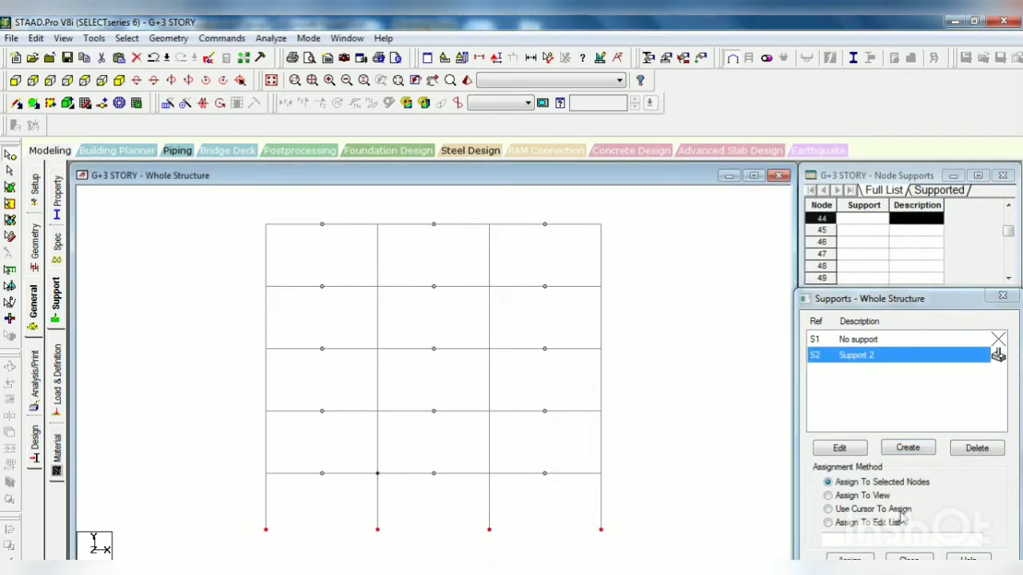
left_click(851, 559)
left_click(888, 473)
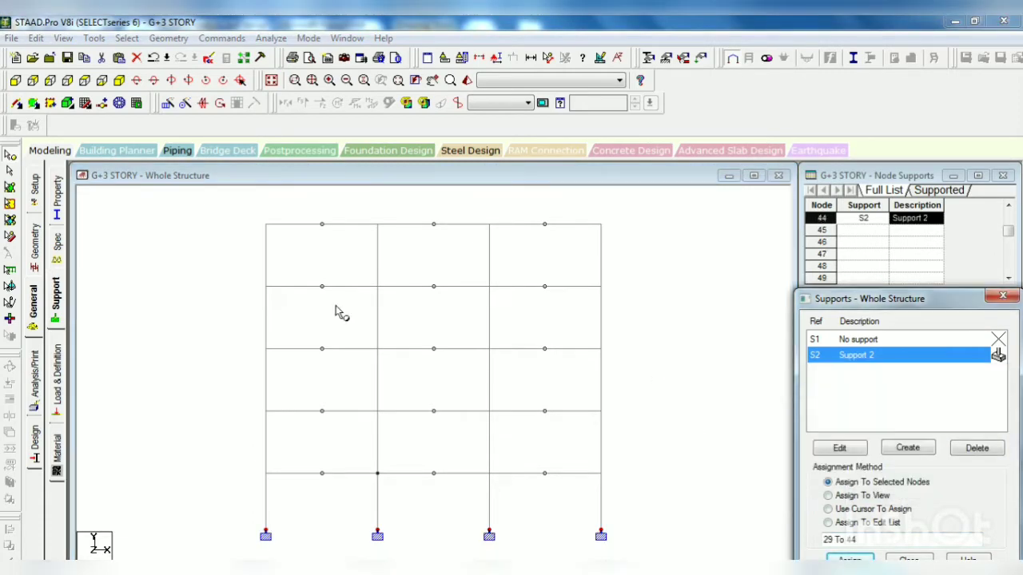
left_click(118, 80)
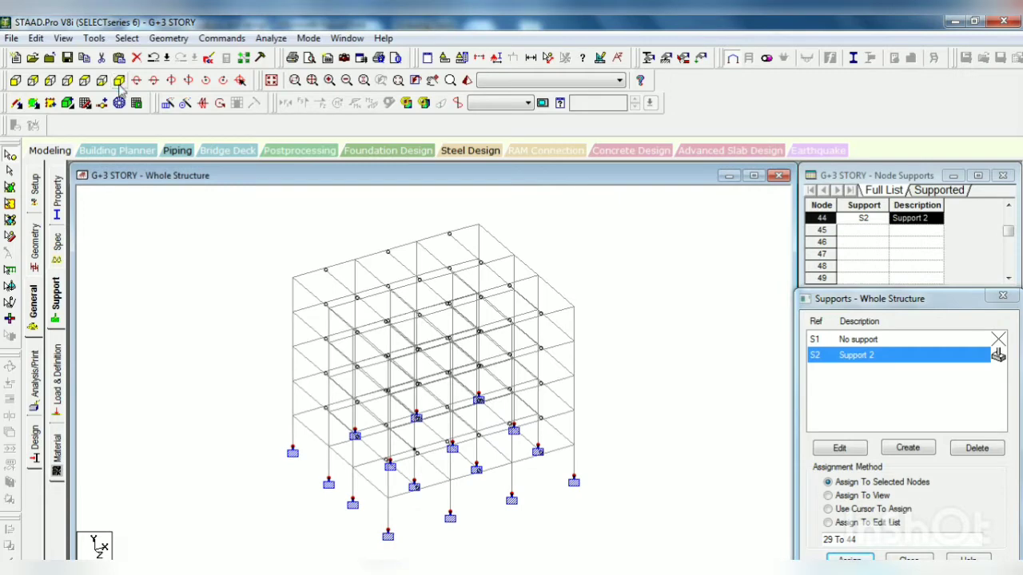
left_click(16, 81)
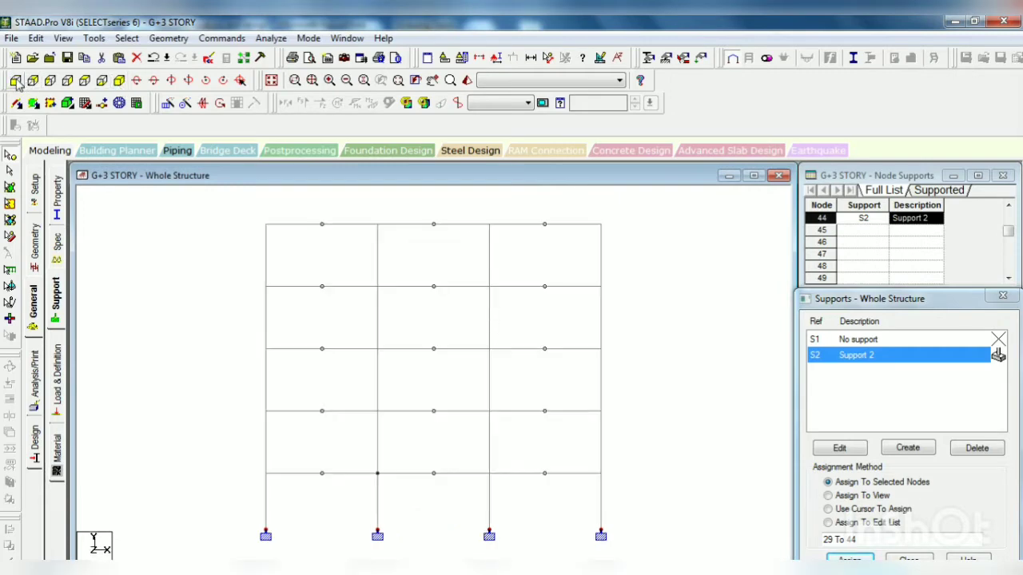
Step: Add primary load case 1 with loading type Dead and the title DL
left_click(57, 385)
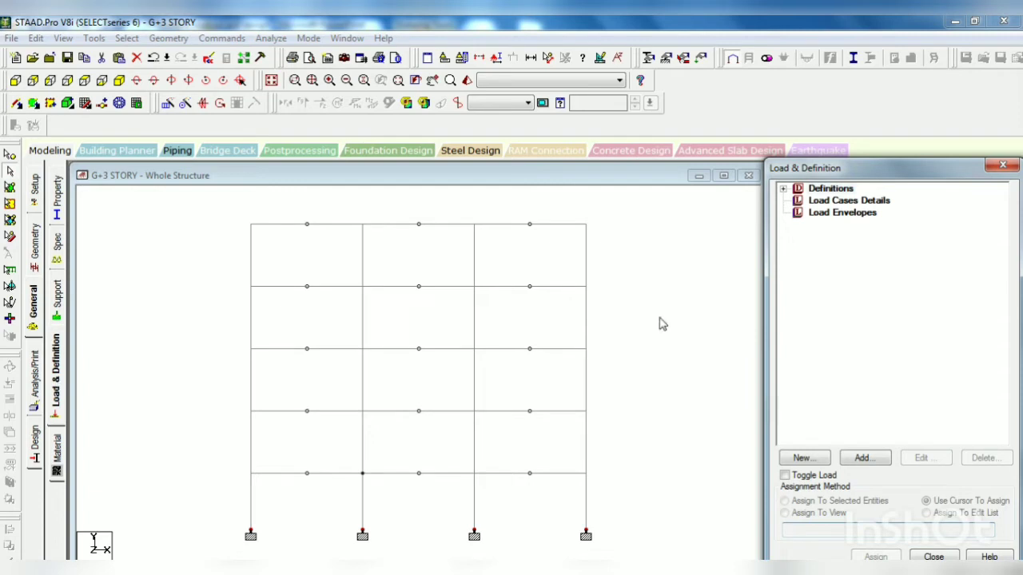
left_click(810, 202)
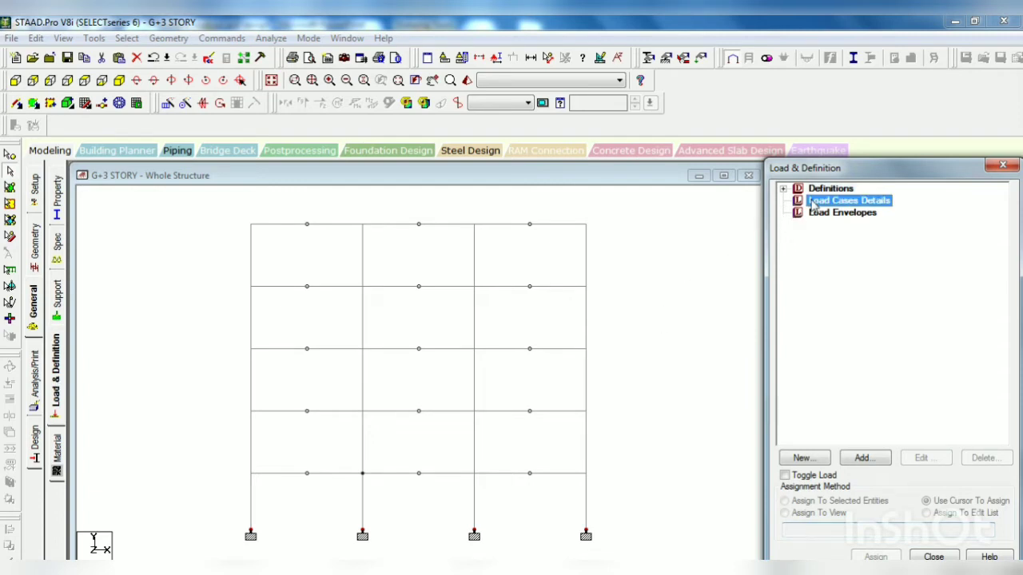
left_click(857, 464)
left_click(576, 224)
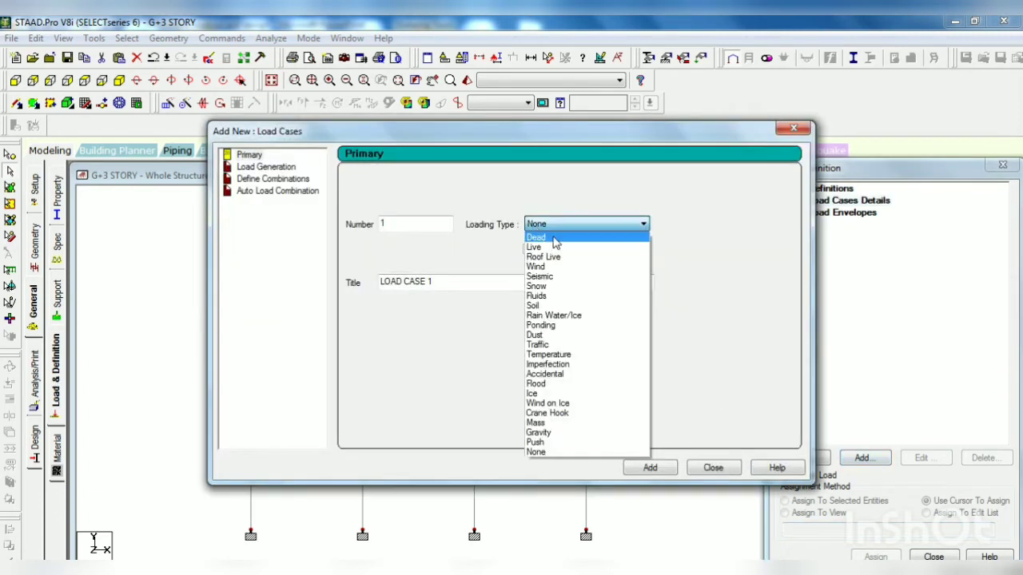
left_click(555, 242)
left_click_drag(476, 285, 371, 282)
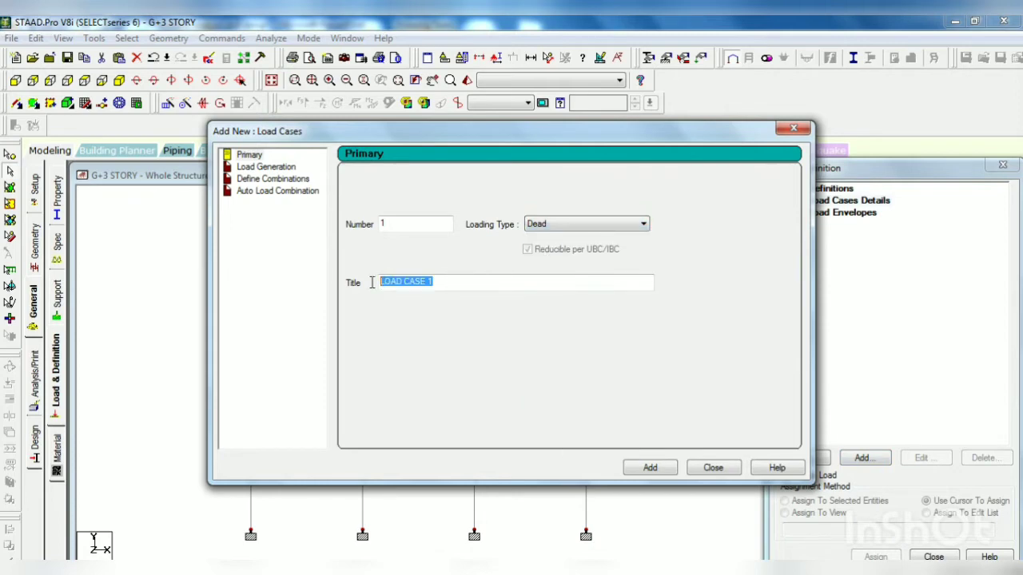
type("DL")
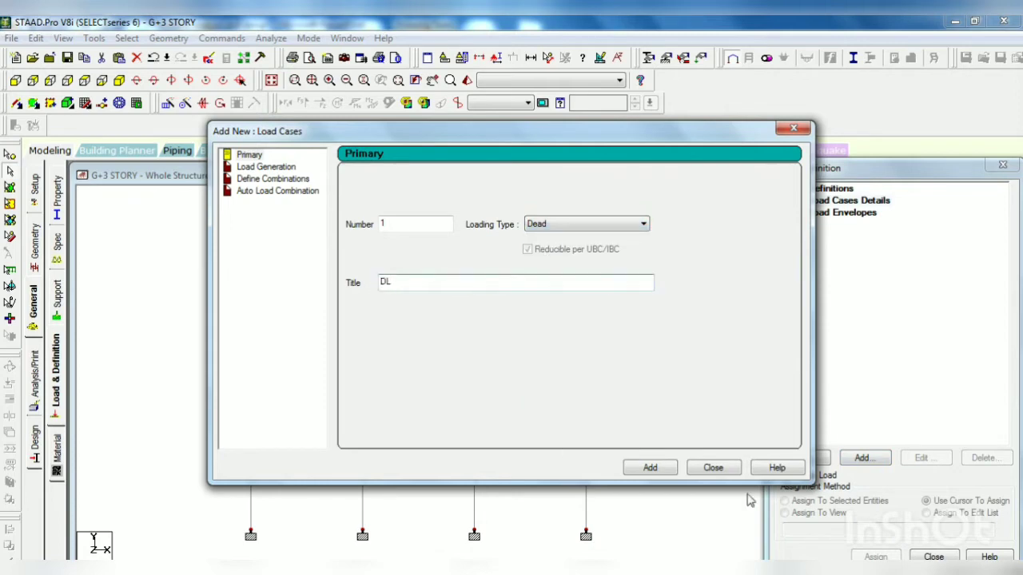
left_click(668, 472)
Step: Add primary load case 2 with loading type Live and the title LL
left_click(631, 227)
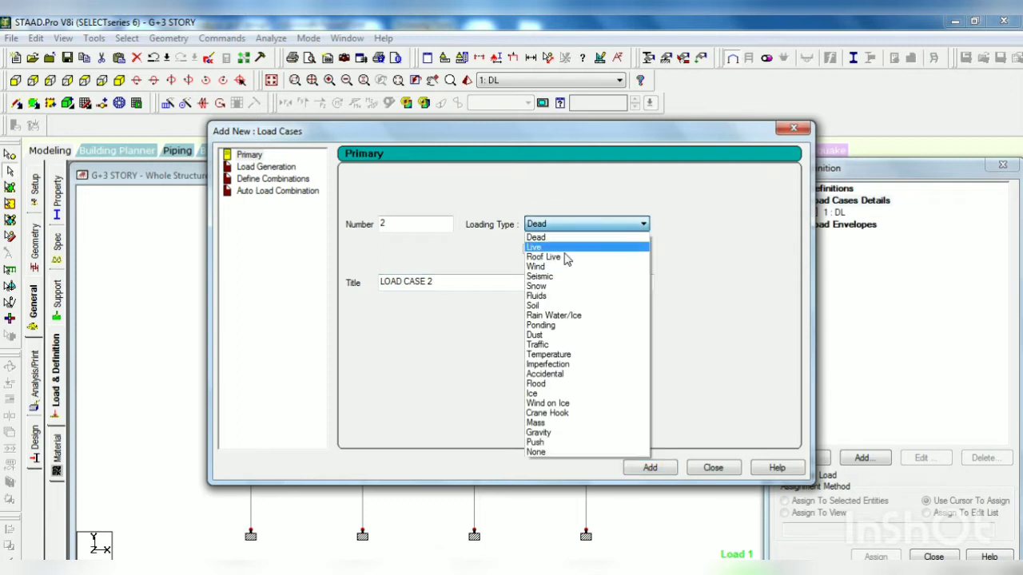
left_click(564, 239)
left_click_drag(447, 281, 336, 282)
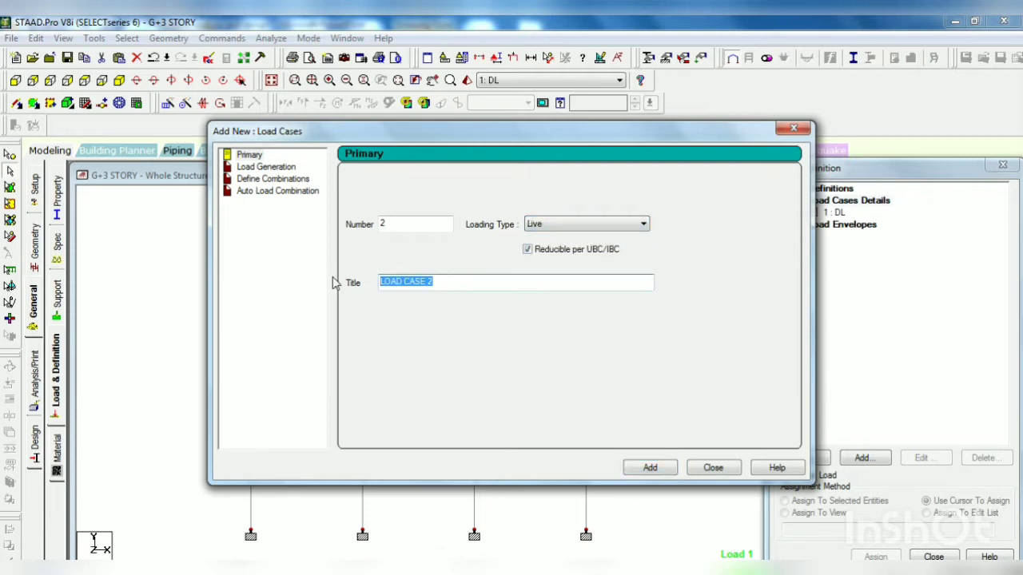
type("LL")
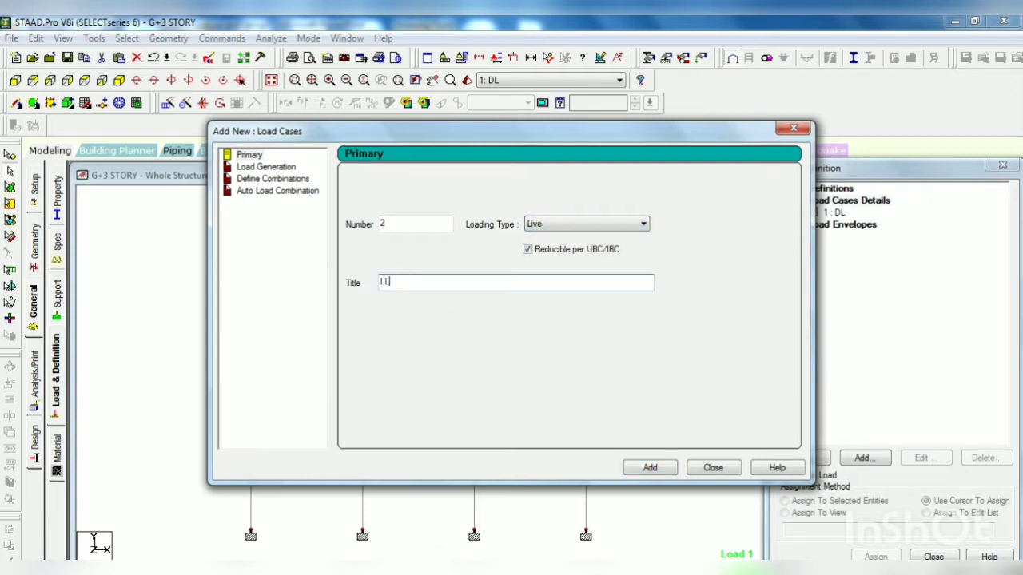
left_click(649, 467)
left_click(713, 467)
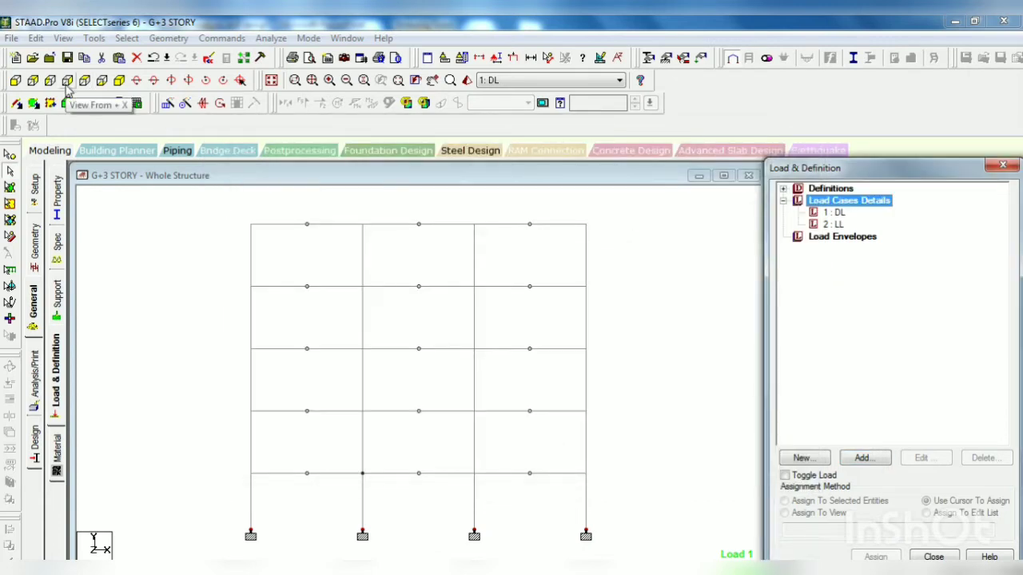
Step: Isolate the four floor levels below the roof, without the base columns, in the active window and show them in plan
left_click(16, 83)
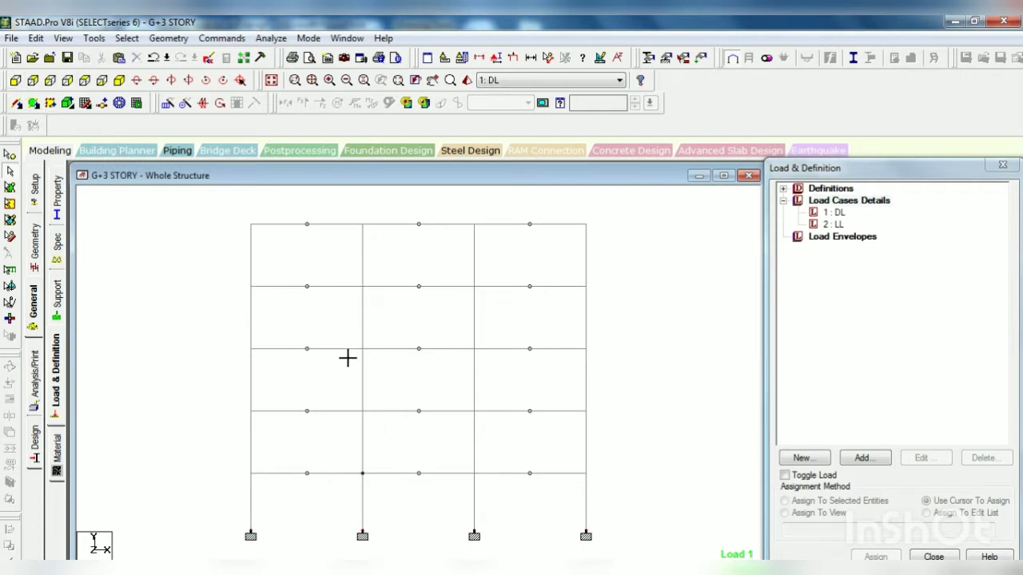
left_click_drag(235, 277, 617, 485)
right_click(630, 354)
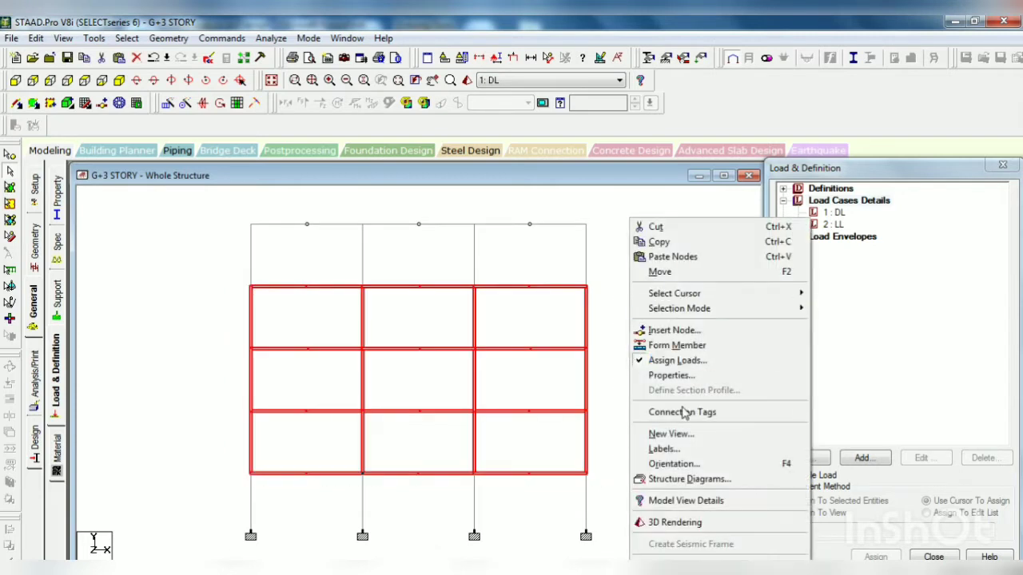
left_click(671, 434)
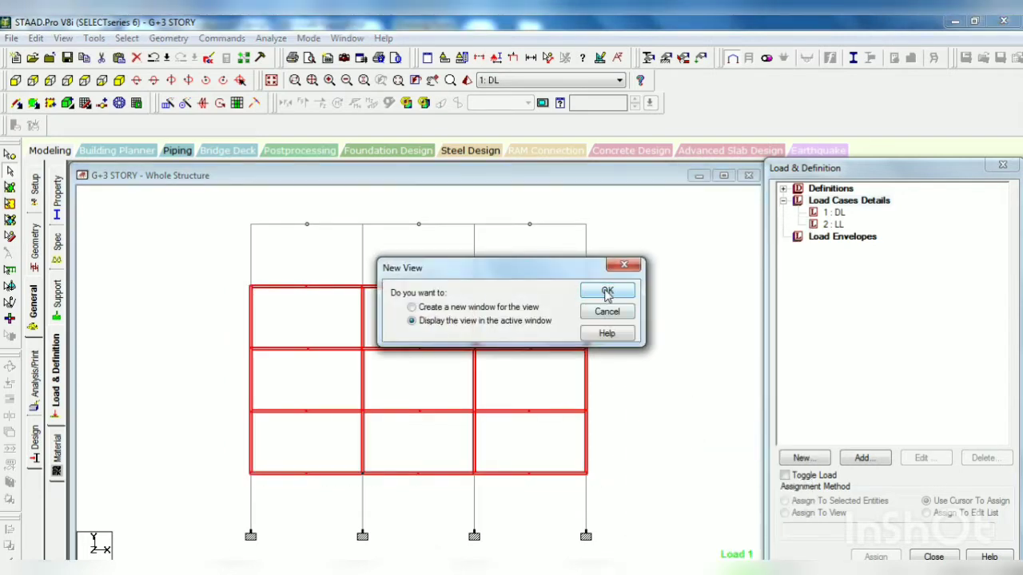
left_click(605, 290)
left_click(102, 80)
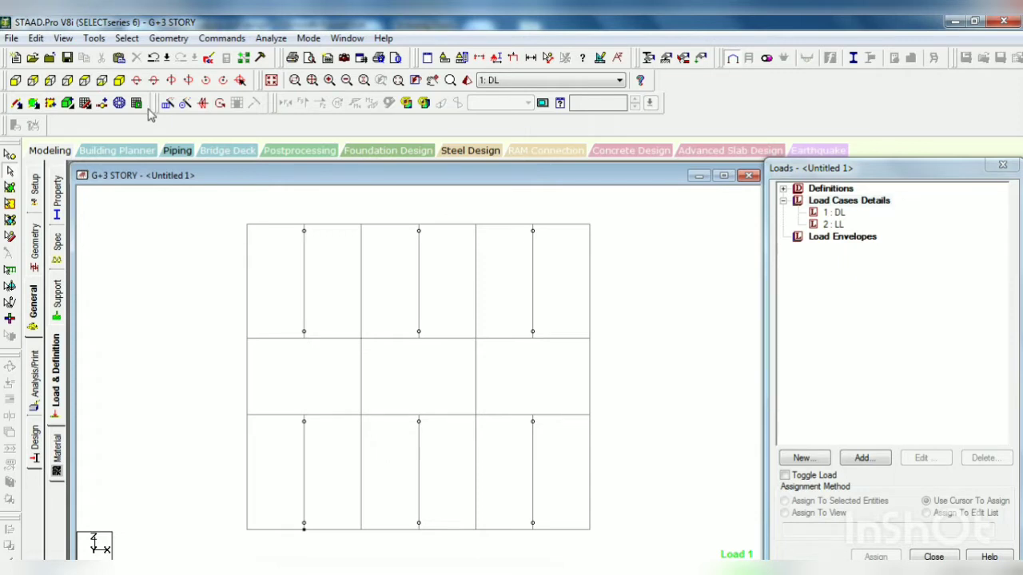
Step: Select the beams of the two outer bay rows in plan and create a Floor-type group named ONEWAYFLOOR
left_click_drag(234, 214, 607, 353)
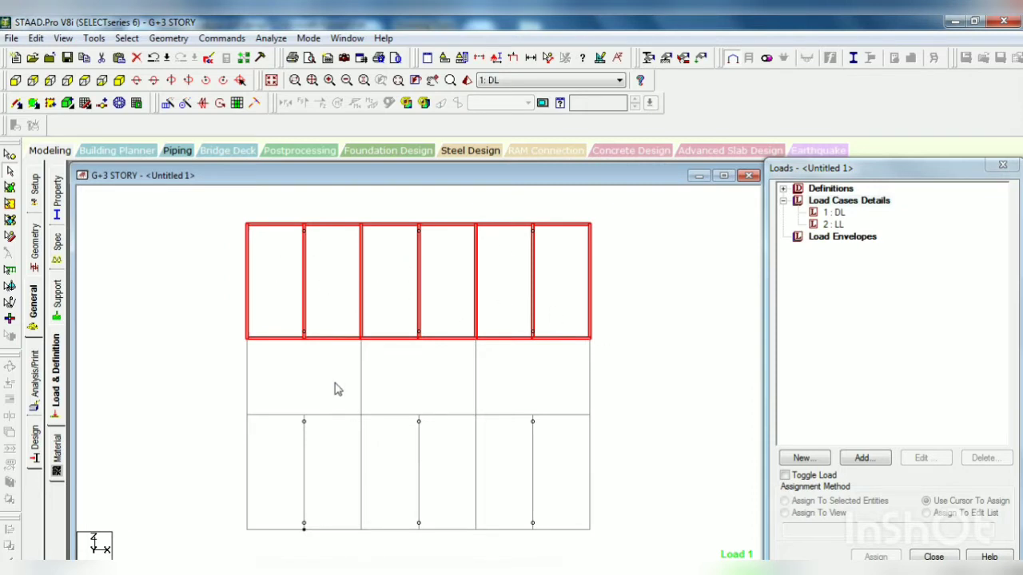
left_click_drag(310, 452, 613, 540)
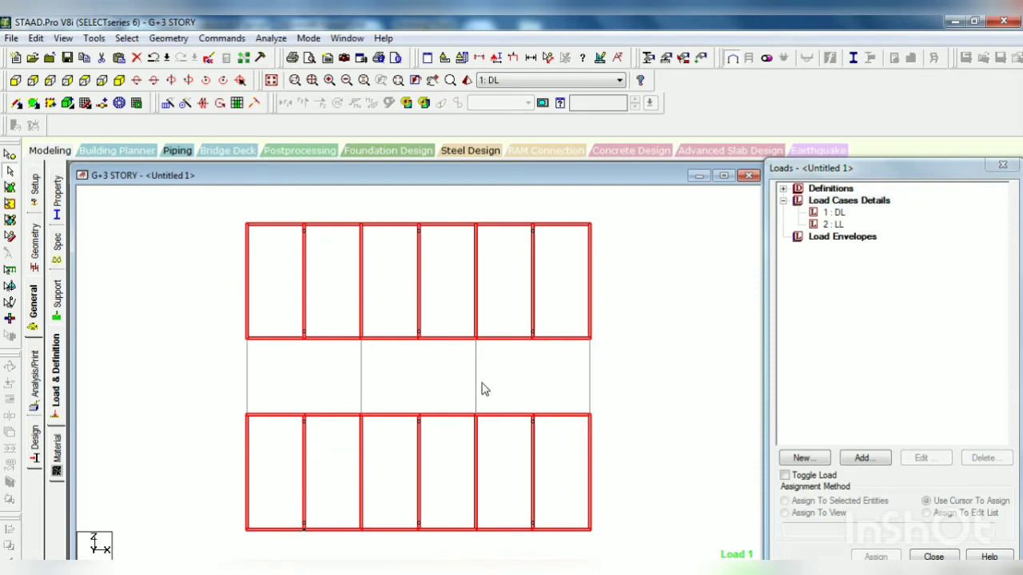
key("ctrl+g")
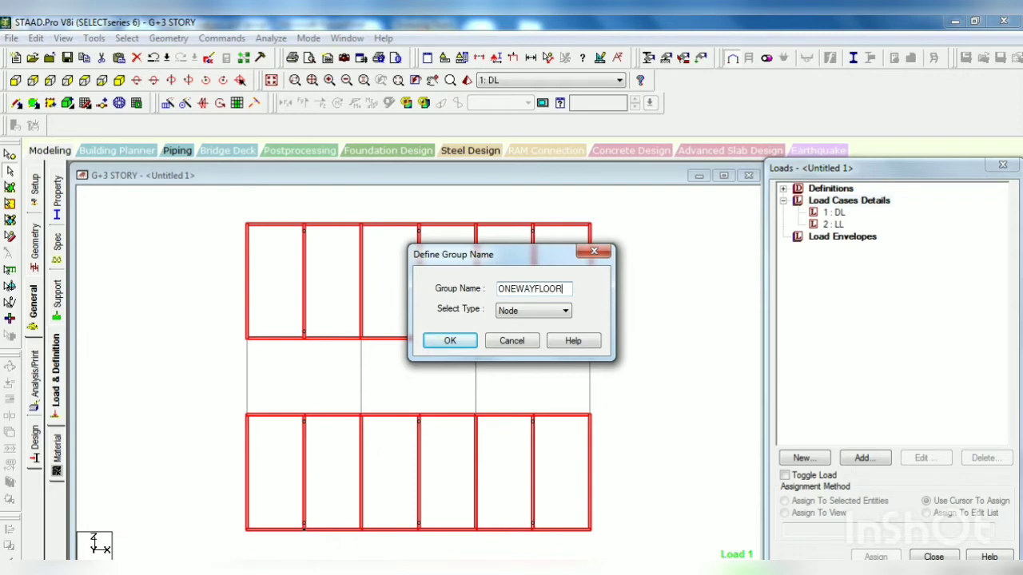
left_click(564, 311)
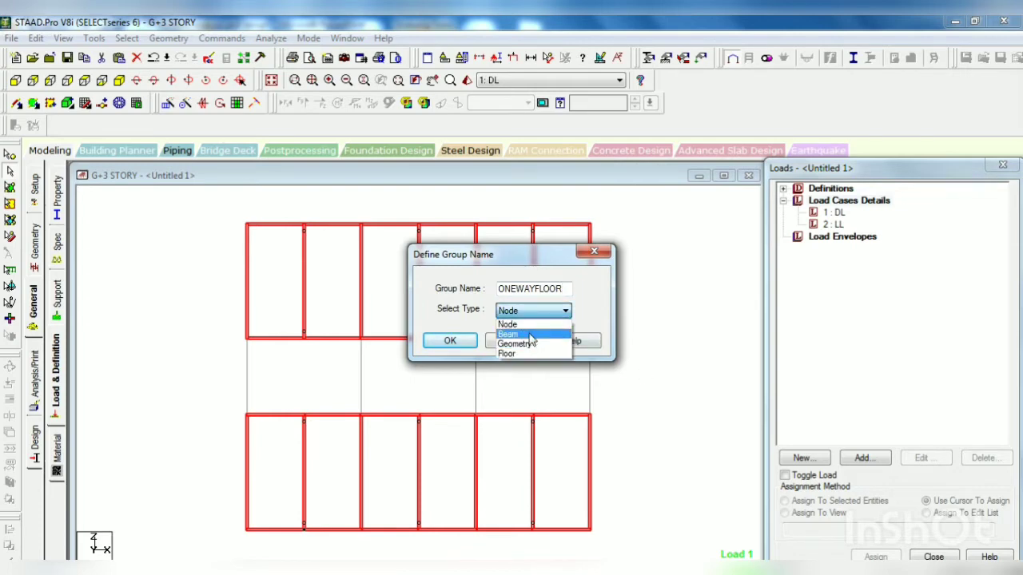
left_click(531, 353)
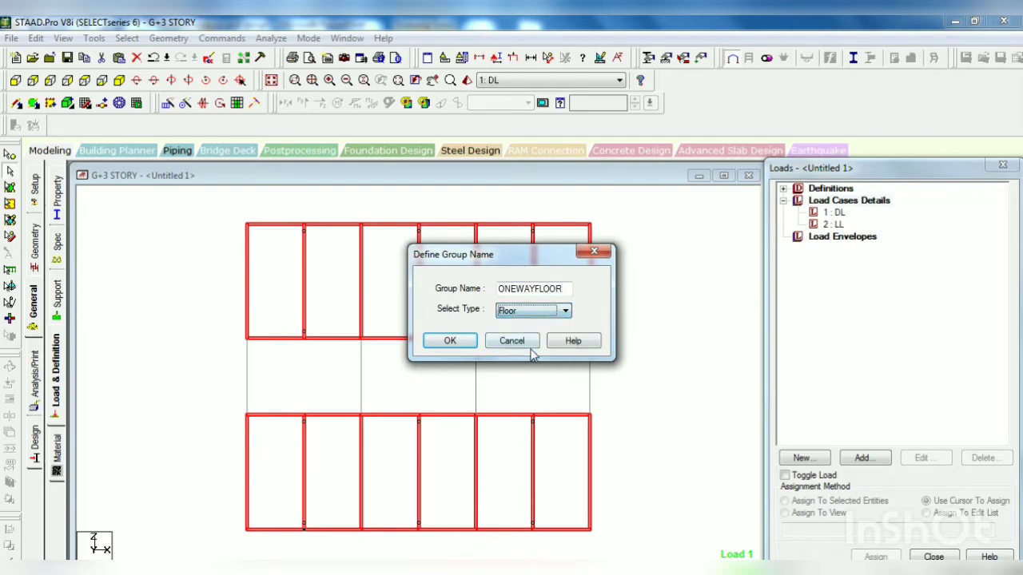
left_click(451, 340)
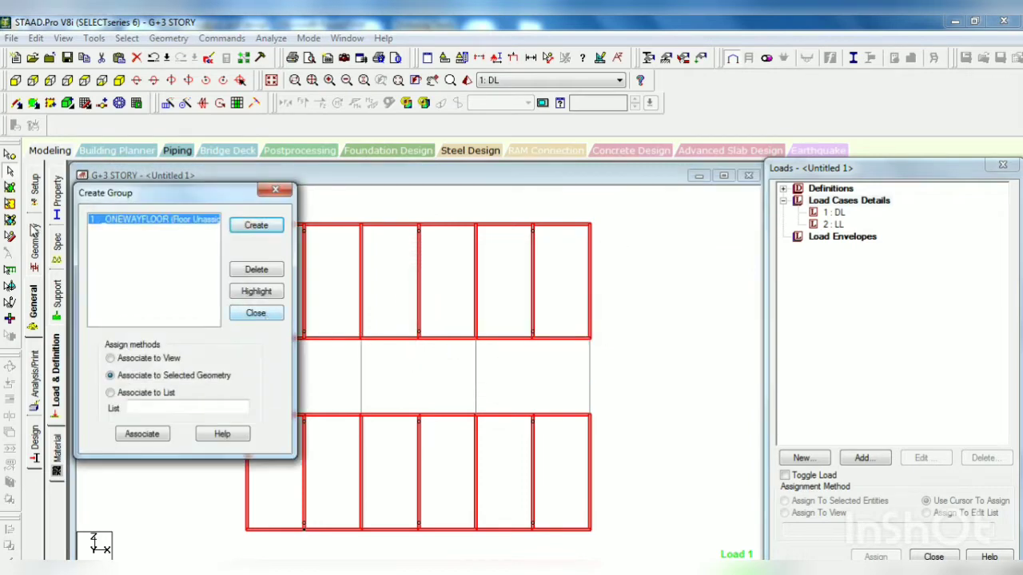
Step: Associate the selected beams with the ONEWAYFLOOR group and highlight the group to check its members
left_click(148, 435)
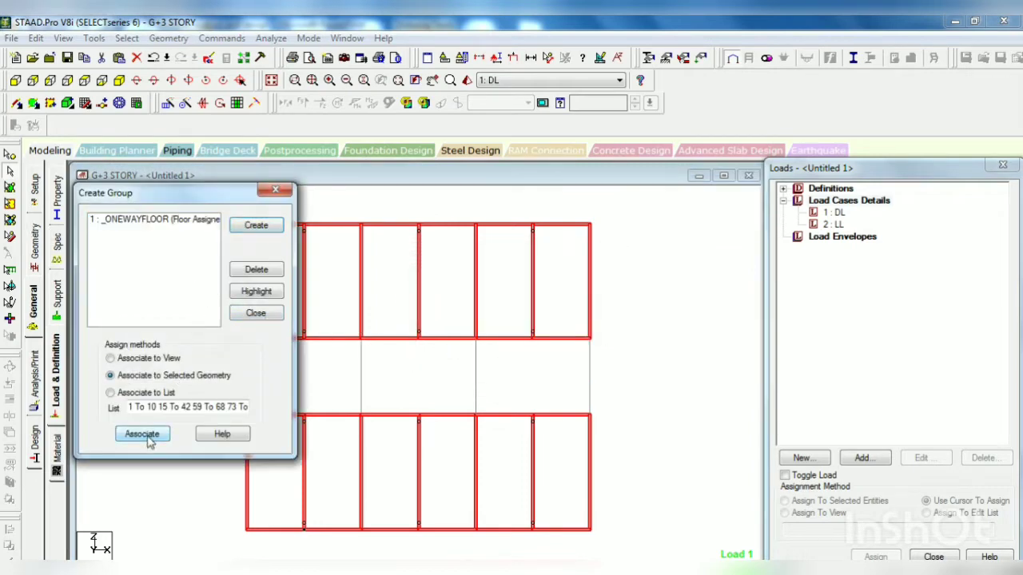
left_click(386, 379)
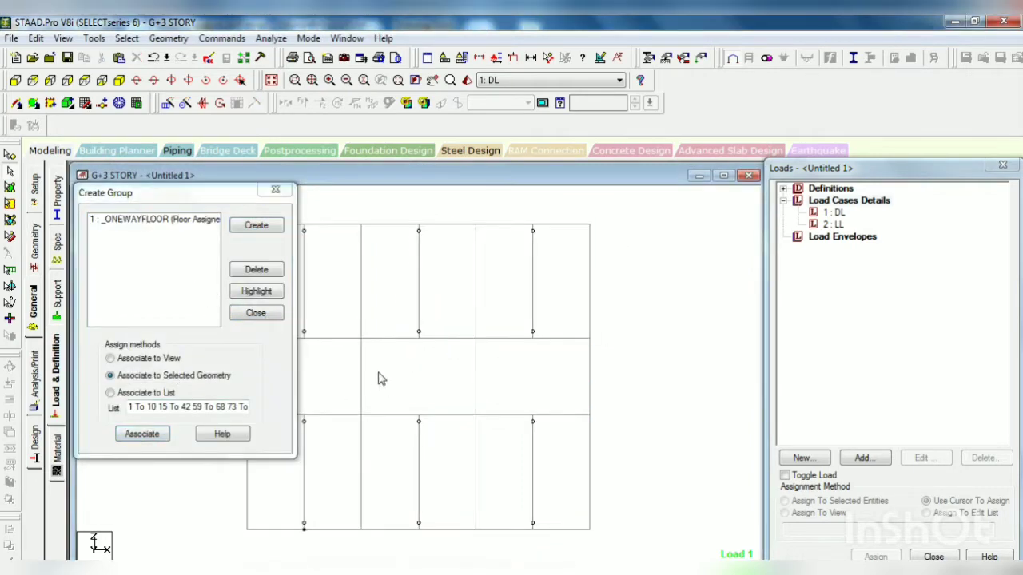
left_click(154, 220)
left_click(255, 292)
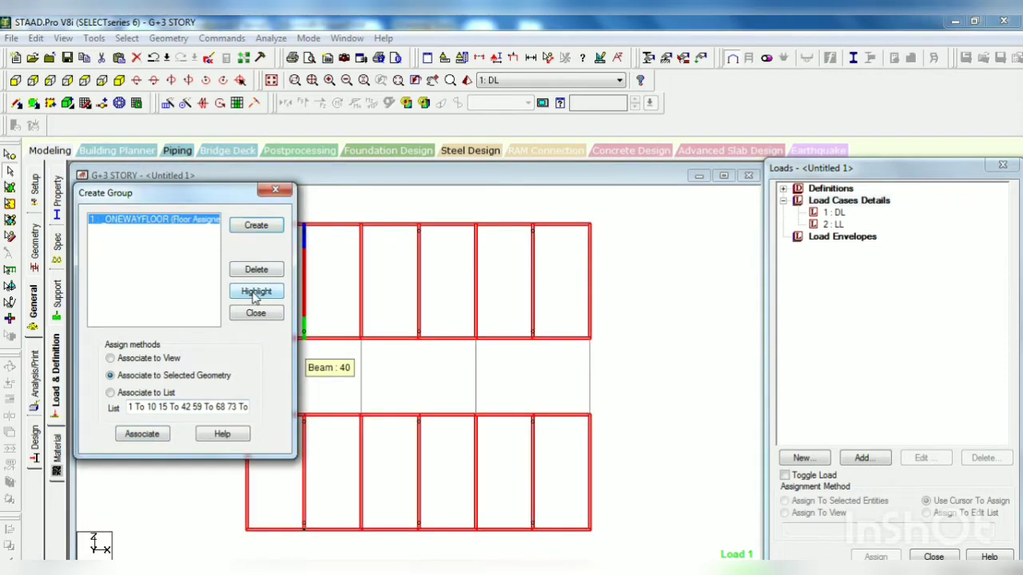
left_click(650, 358)
Step: Create a second group of type Floor named TWOWAYFLOOR
left_click_drag(221, 193, 141, 166)
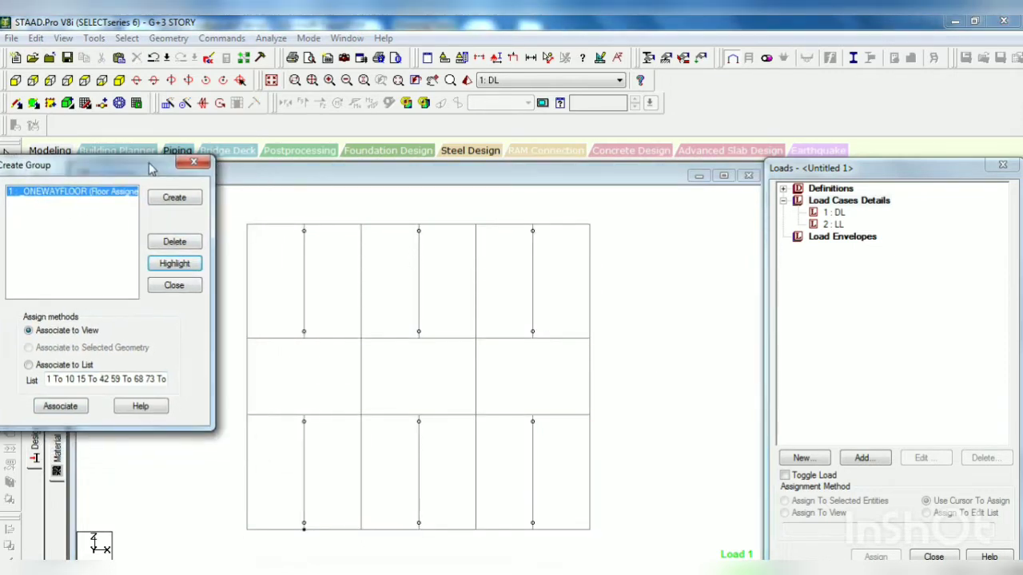
left_click(174, 197)
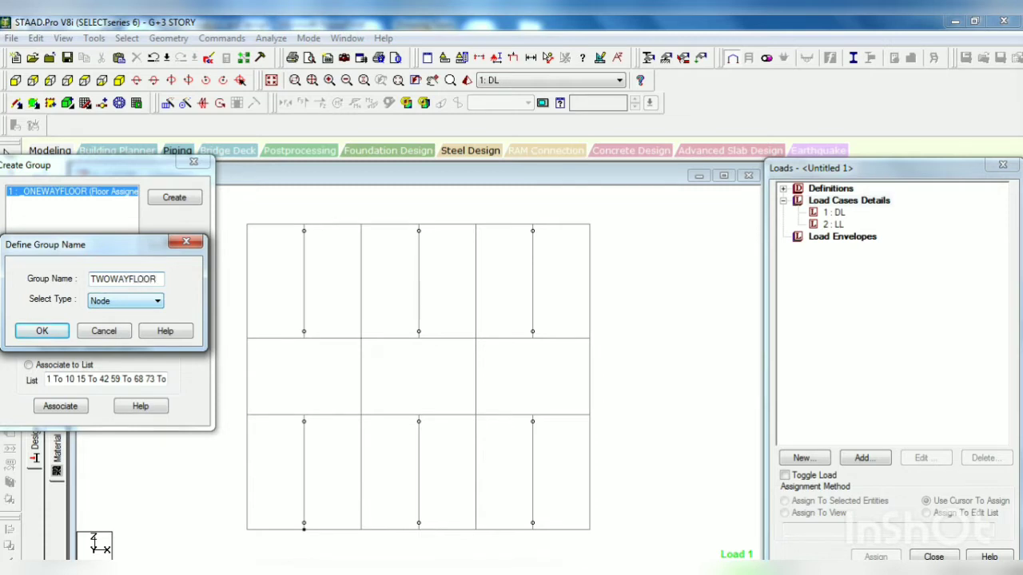
left_click(139, 301)
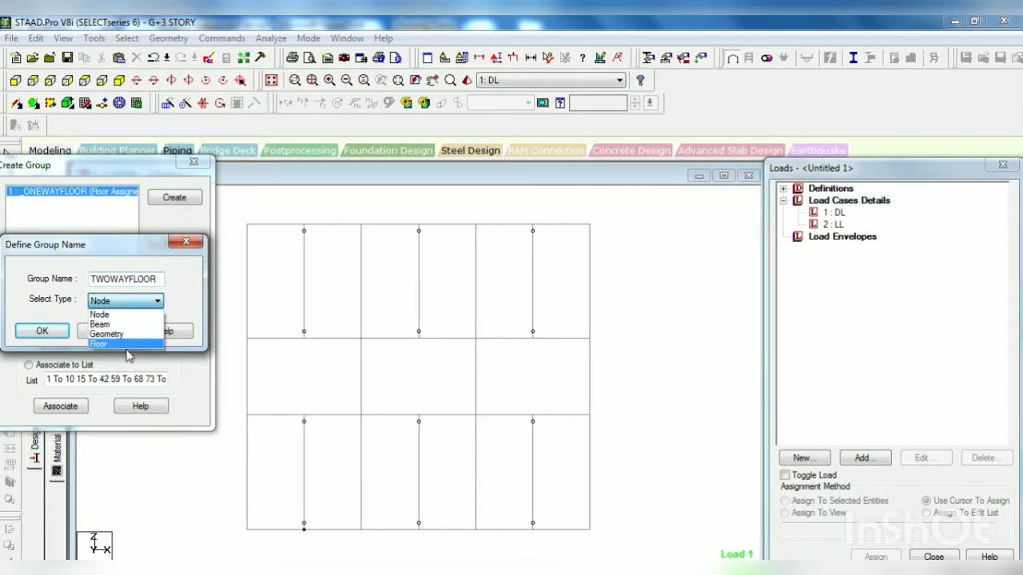
left_click(126, 344)
left_click(58, 332)
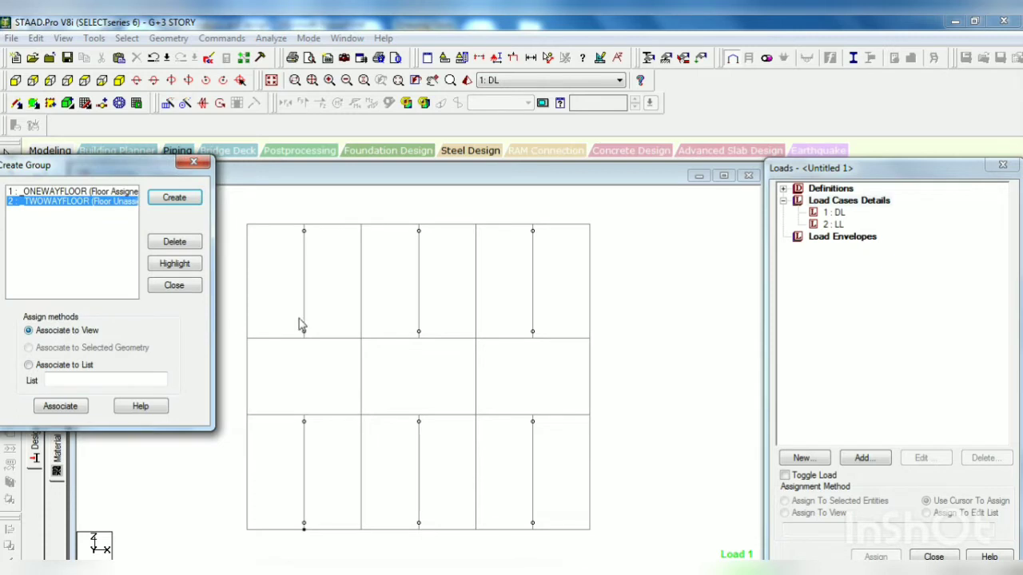
Step: Select the beams of the middle bay row in plan, associate them with the TWOWAYFLOOR group and clear the selection
left_click_drag(229, 327, 609, 429)
left_click(67, 408)
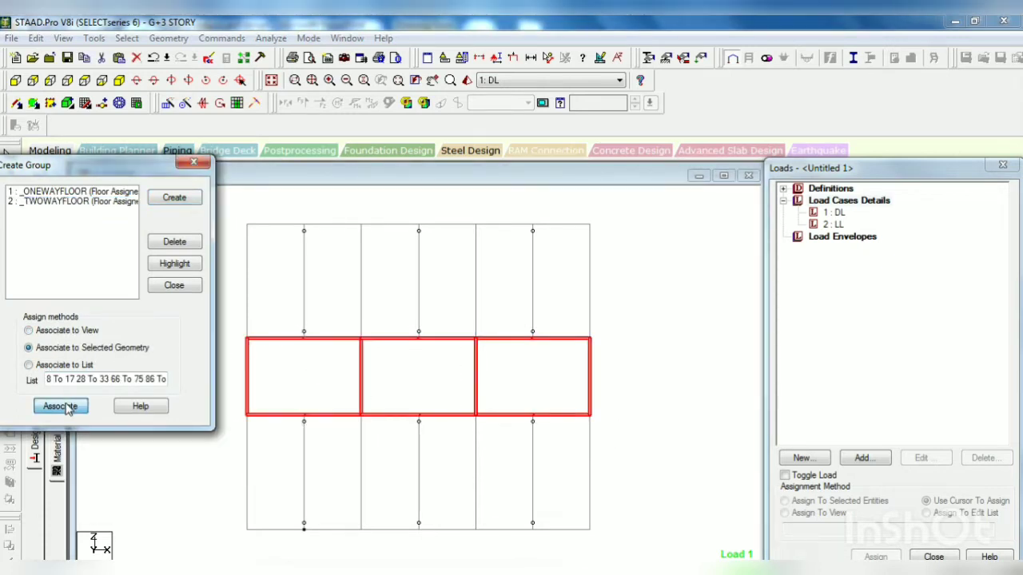
left_click(399, 369)
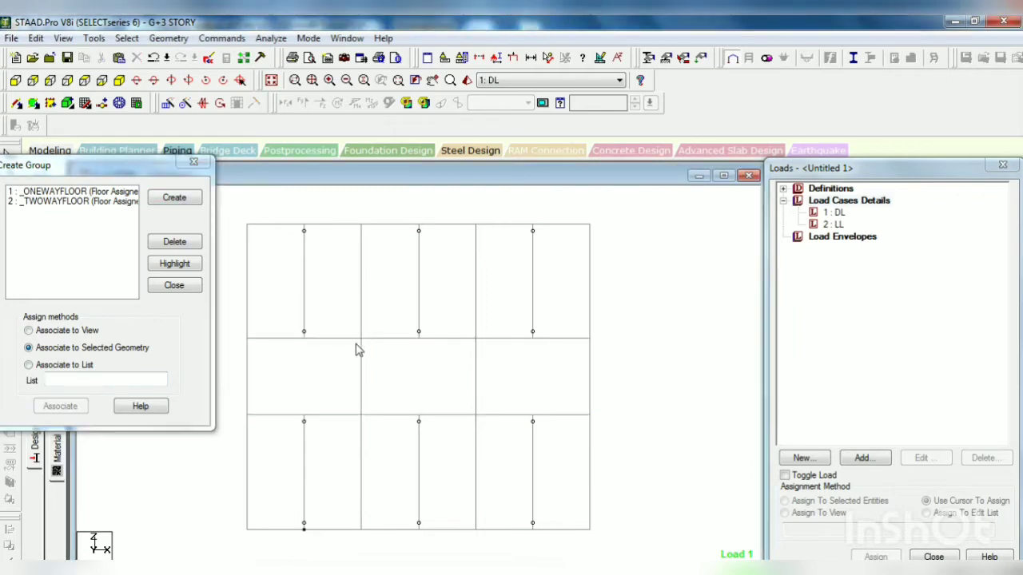
Step: Highlight the ONEWAYFLOOR and TWOWAYFLOOR groups in turn to check their member beams
left_click(119, 194)
left_click(175, 264)
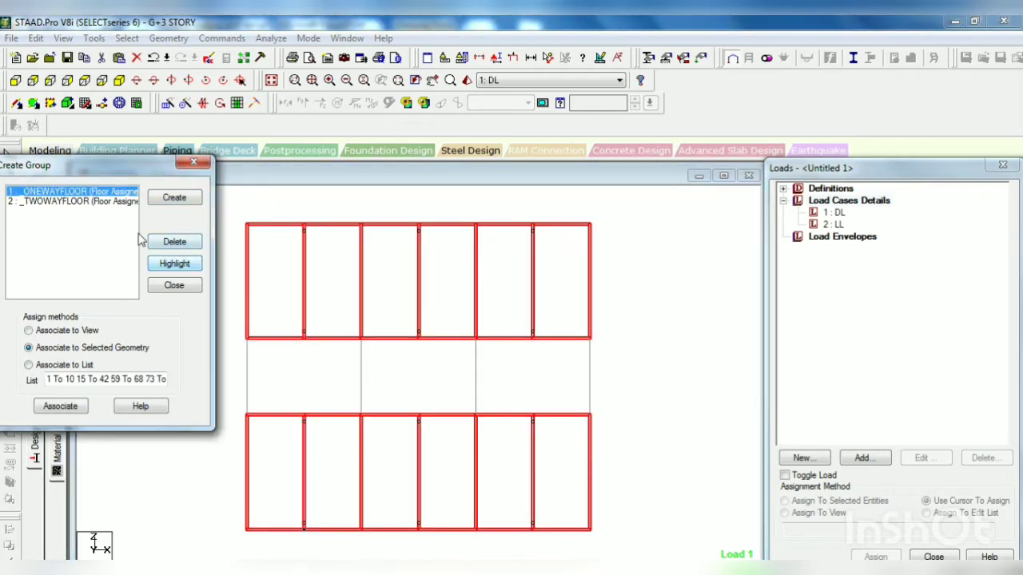
left_click(101, 203)
left_click(284, 272)
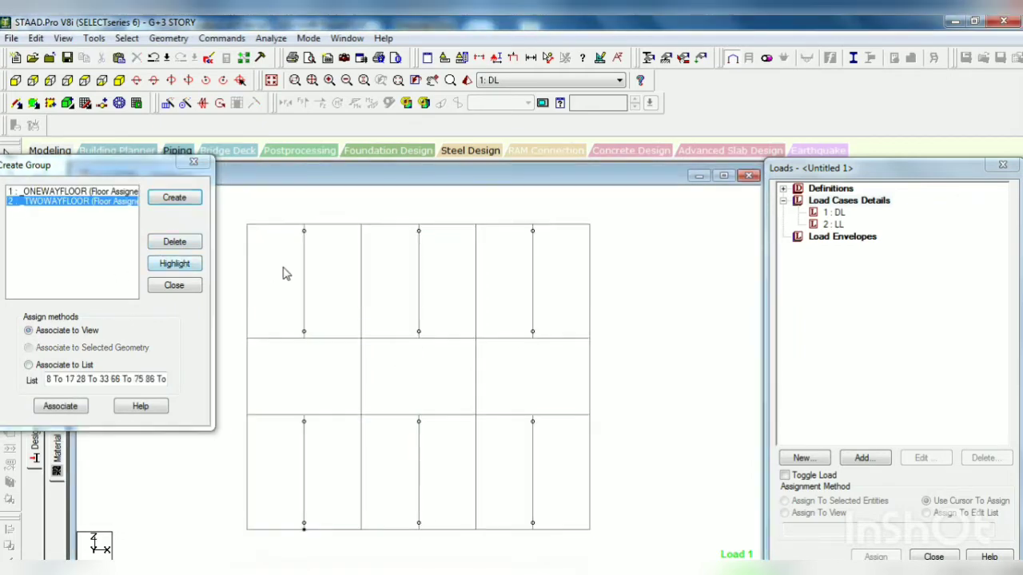
left_click(164, 263)
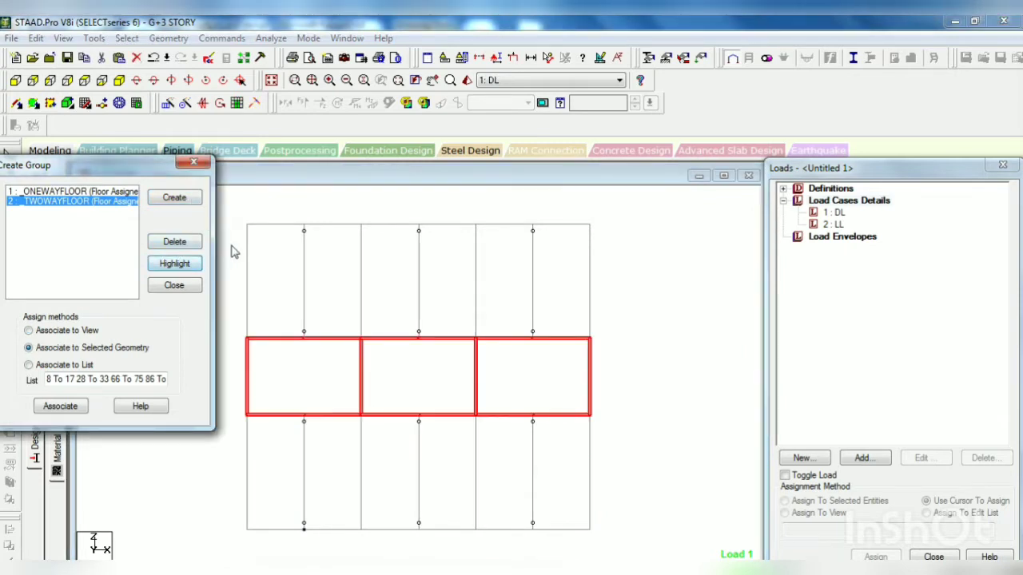
left_click(232, 216)
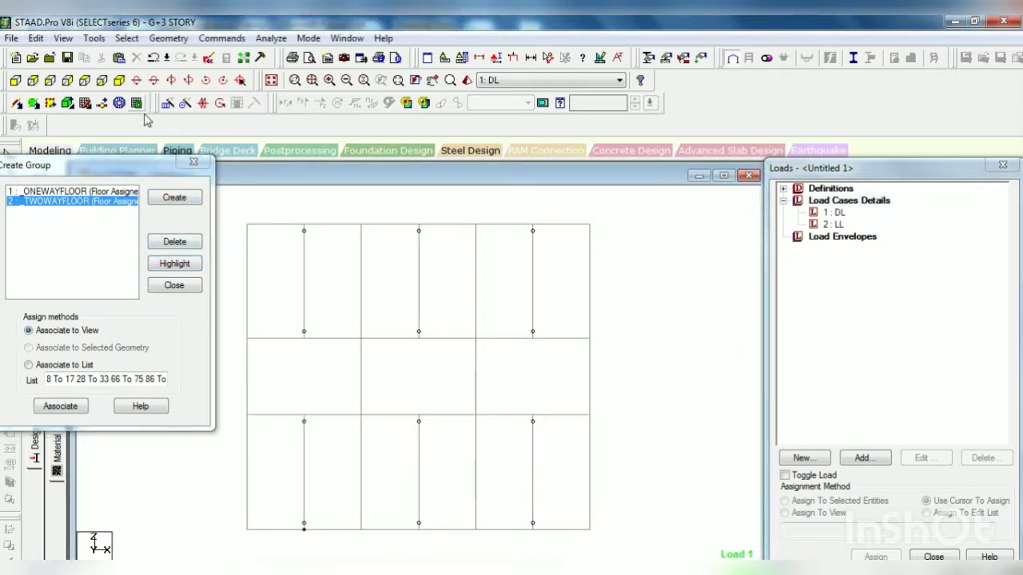
Step: Restore the whole structure, isolate the roof-level beams in the active window and show them in plan
left_click(63, 38)
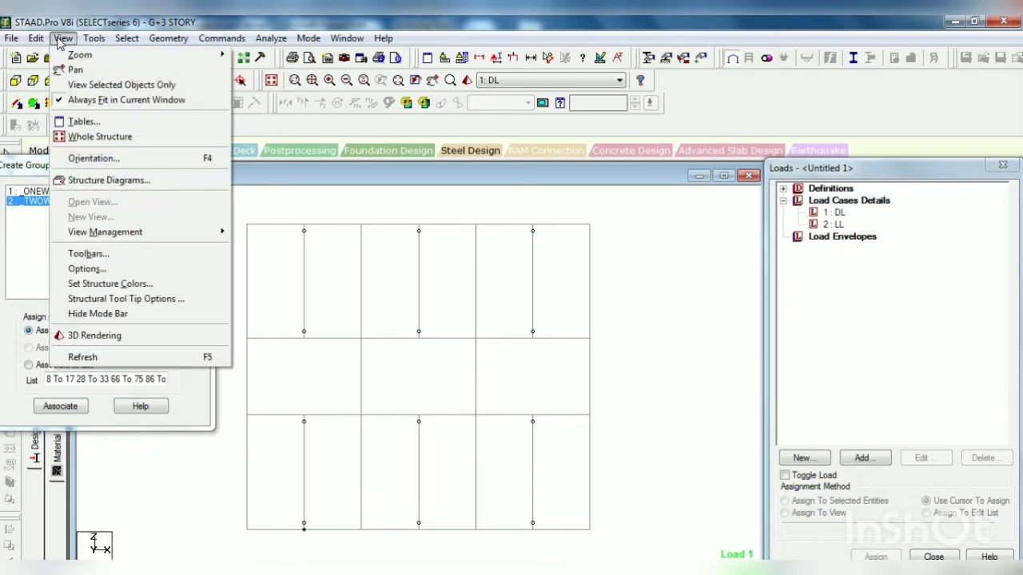
left_click(97, 134)
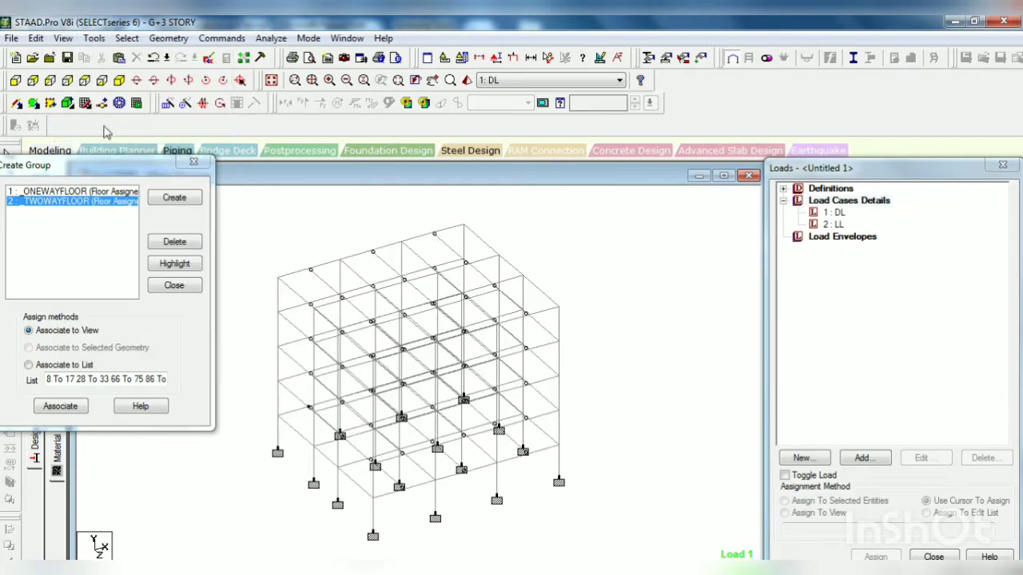
left_click(15, 80)
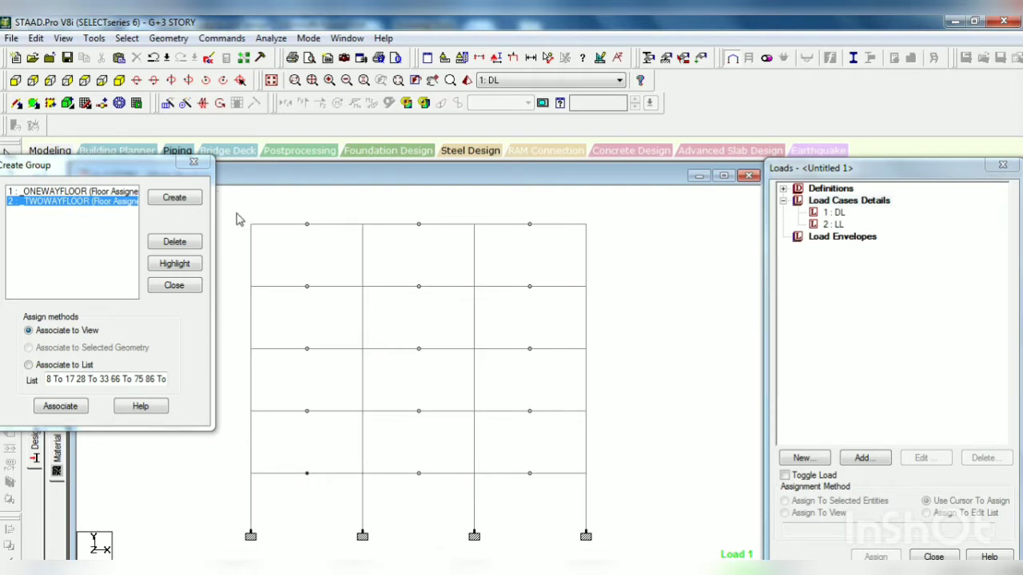
left_click_drag(244, 213, 619, 254)
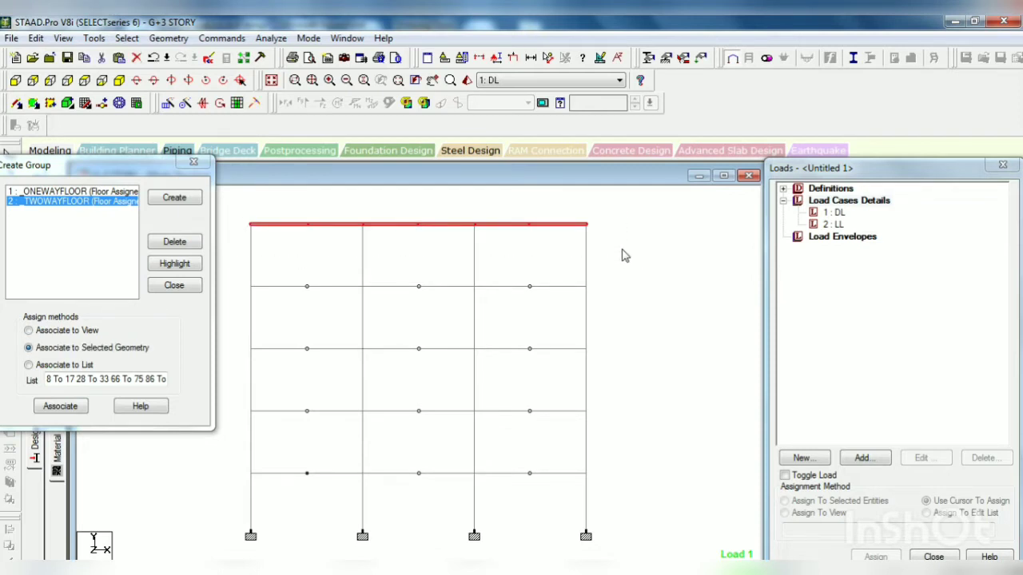
right_click(622, 250)
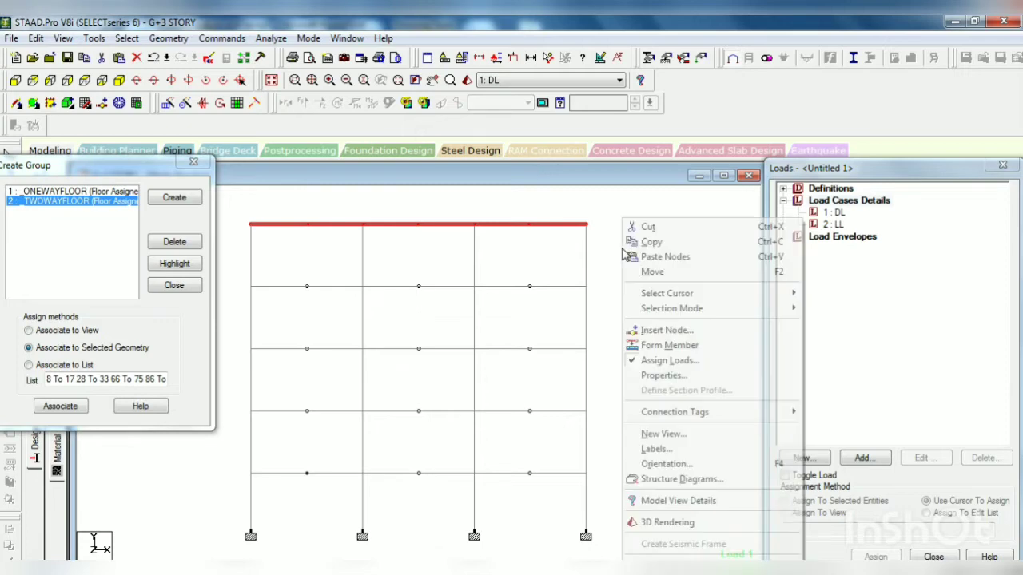
left_click(683, 437)
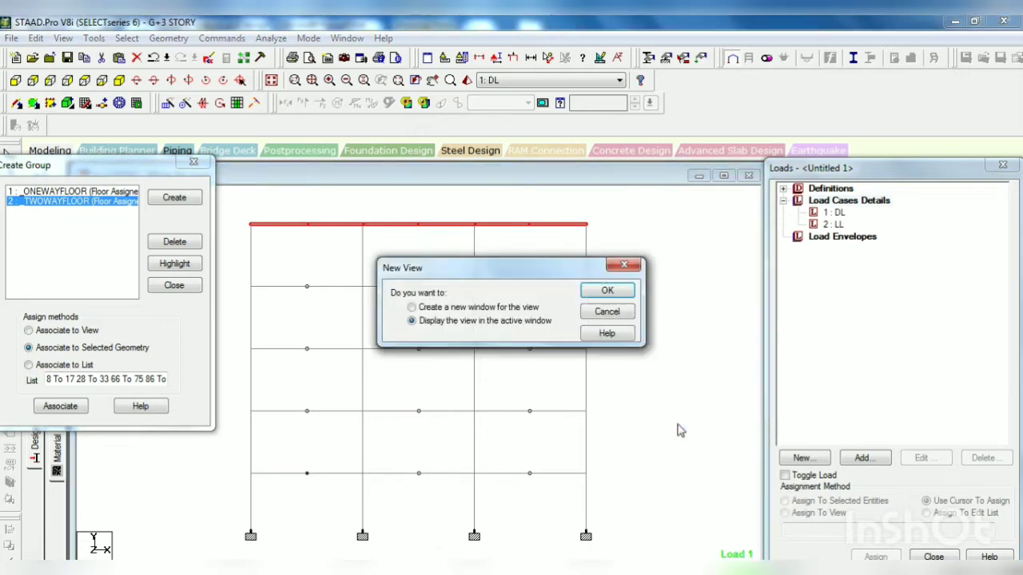
left_click(601, 293)
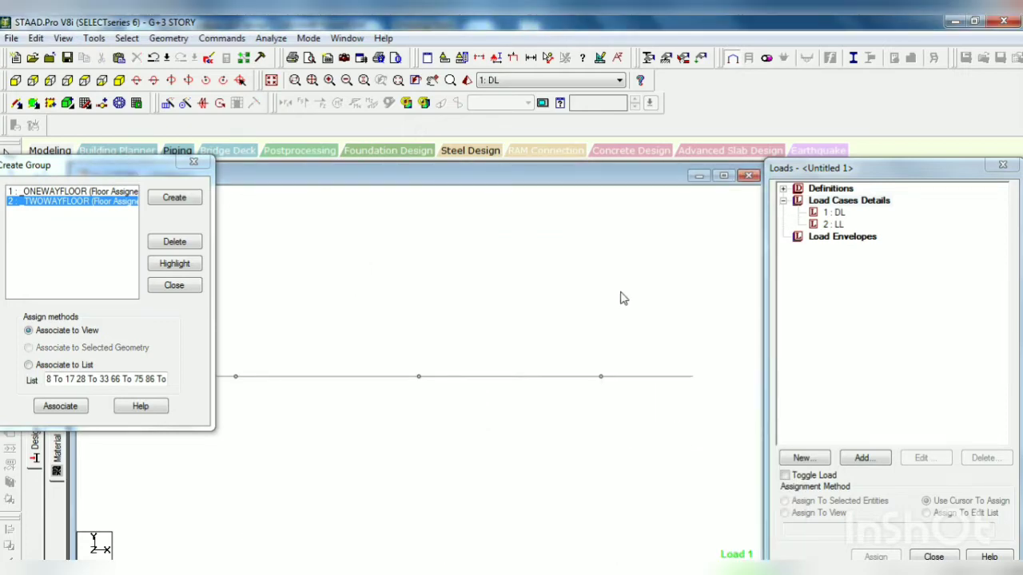
left_click(101, 81)
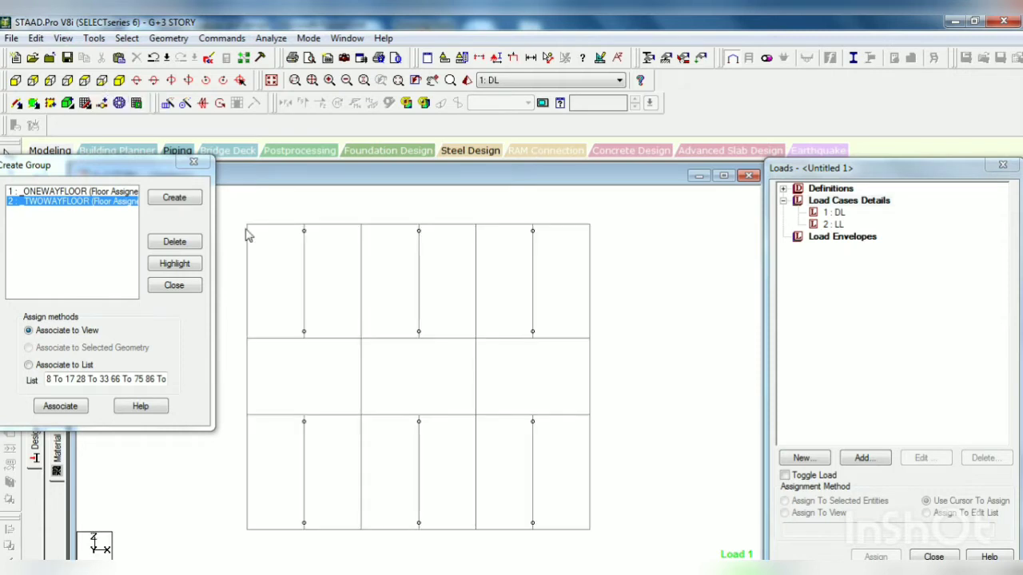
Step: Create a third group of type Floor named ONEWAYTERRACE
left_click(174, 197)
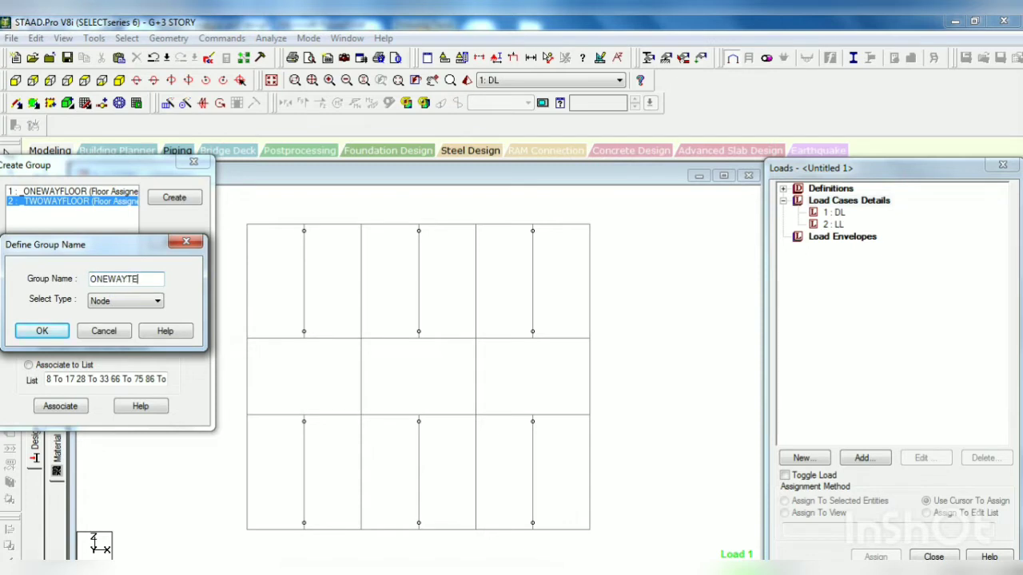
type("ONEWAYTERRACE")
left_click(156, 300)
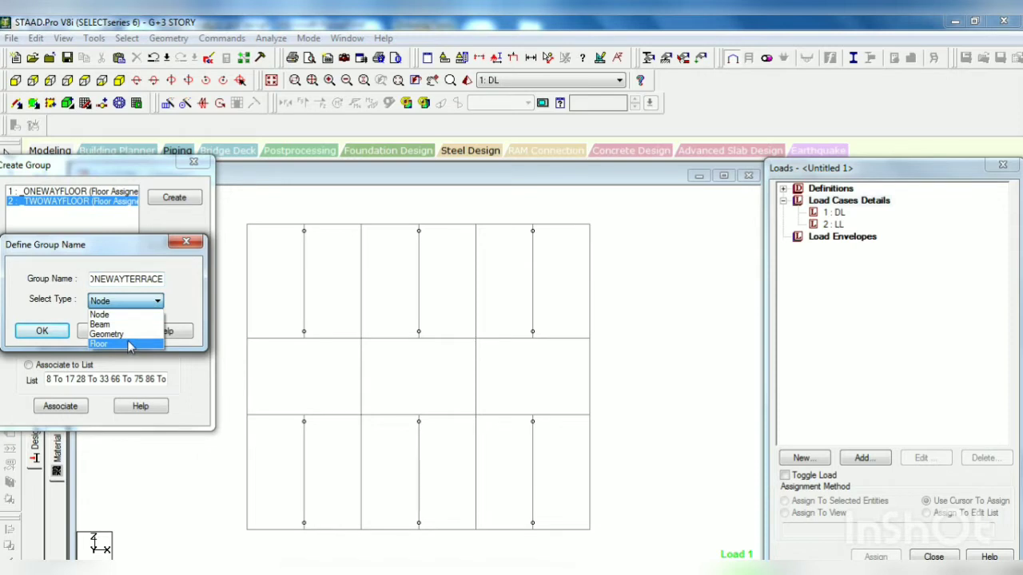
left_click(130, 344)
left_click(44, 331)
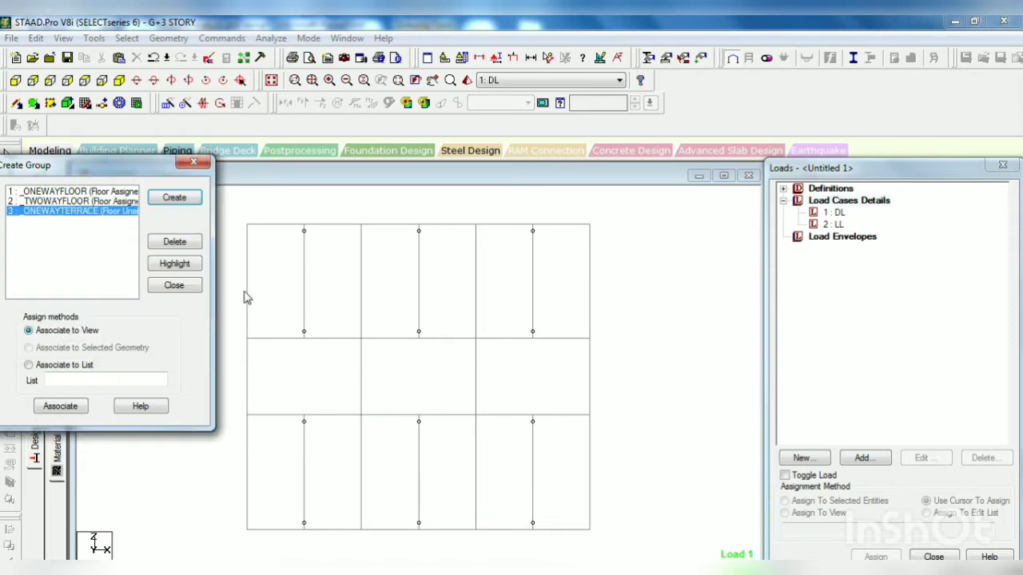
Step: Select the roof beams of the two outer bay rows and associate them with the ONEWAYTERRACE group
left_click_drag(244, 226, 648, 350)
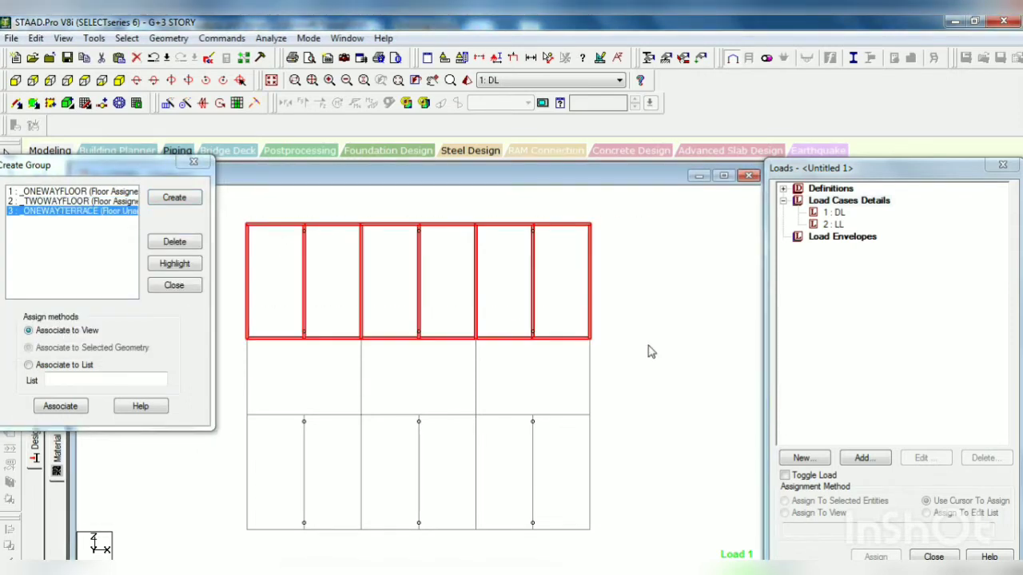
left_click_drag(243, 417, 605, 535, "ctrl")
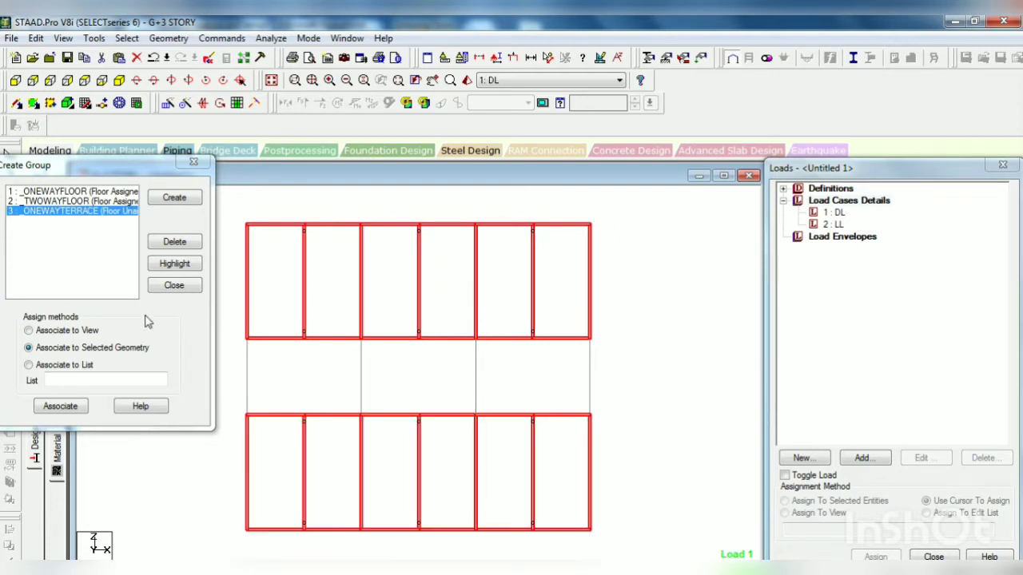
left_click(61, 406)
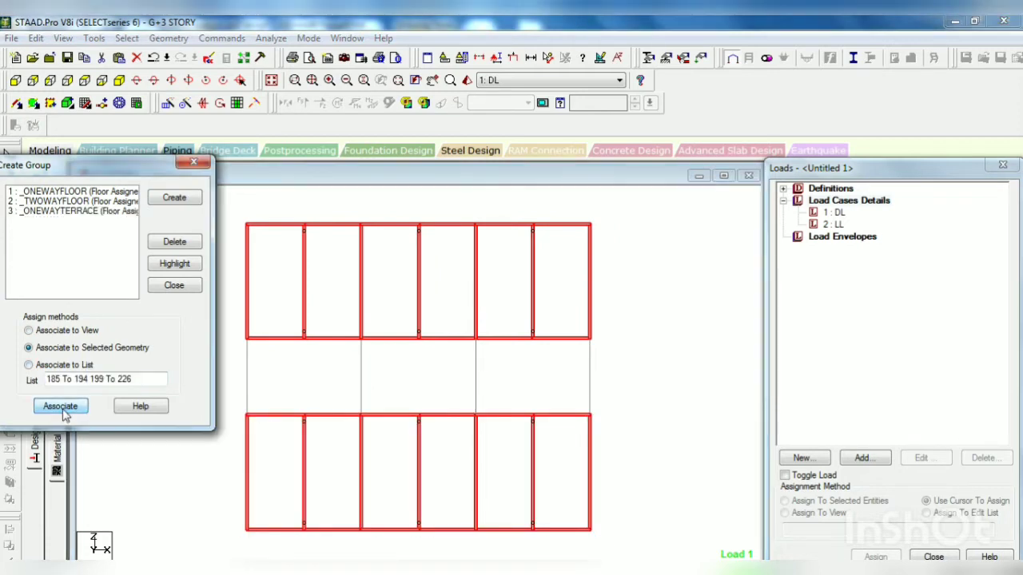
left_click(304, 359)
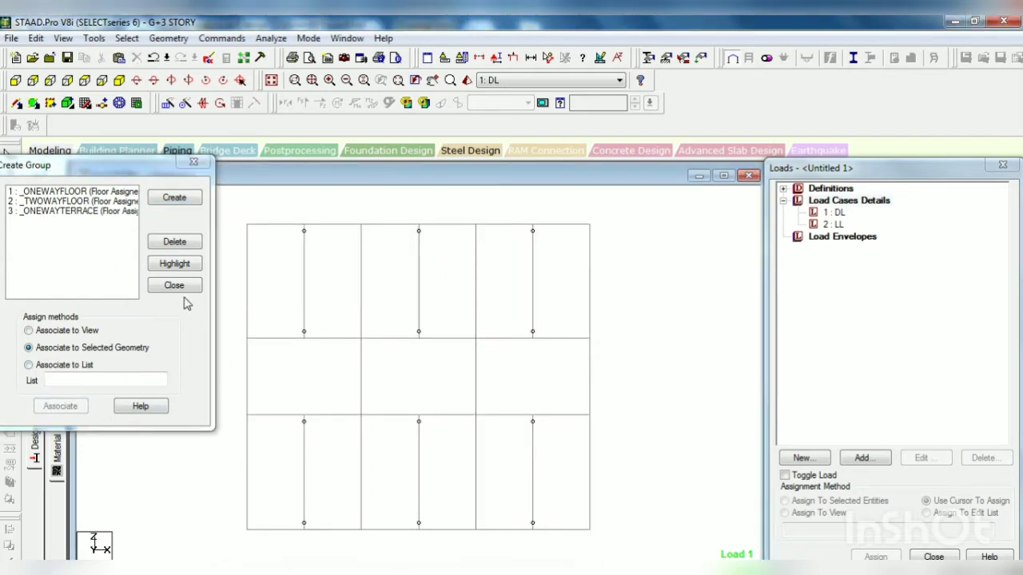
Step: Create a fourth group of type Floor named TWOWAYTERRACE
left_click(175, 197)
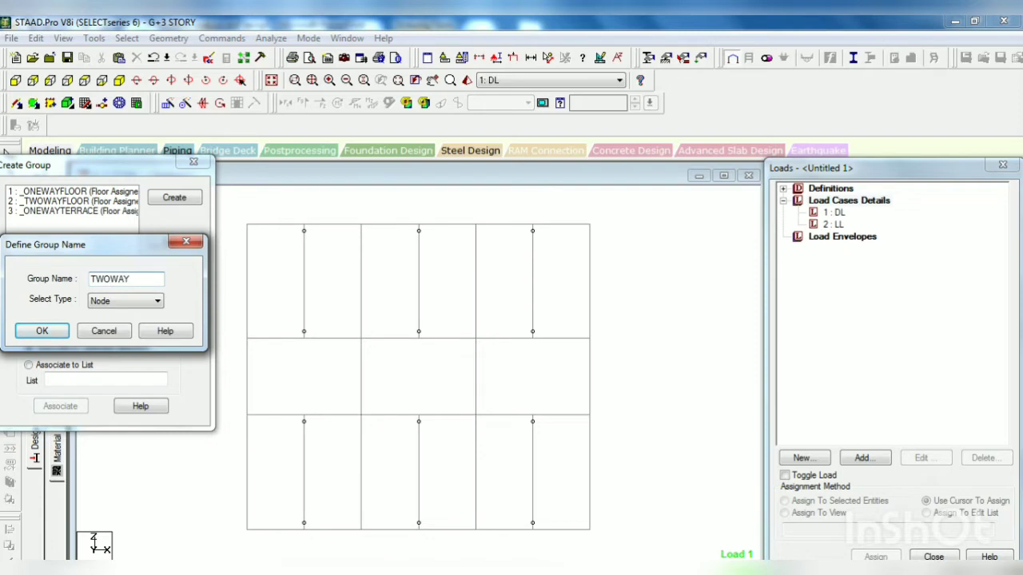
type("TWOWAYTERRACE")
left_click(124, 300)
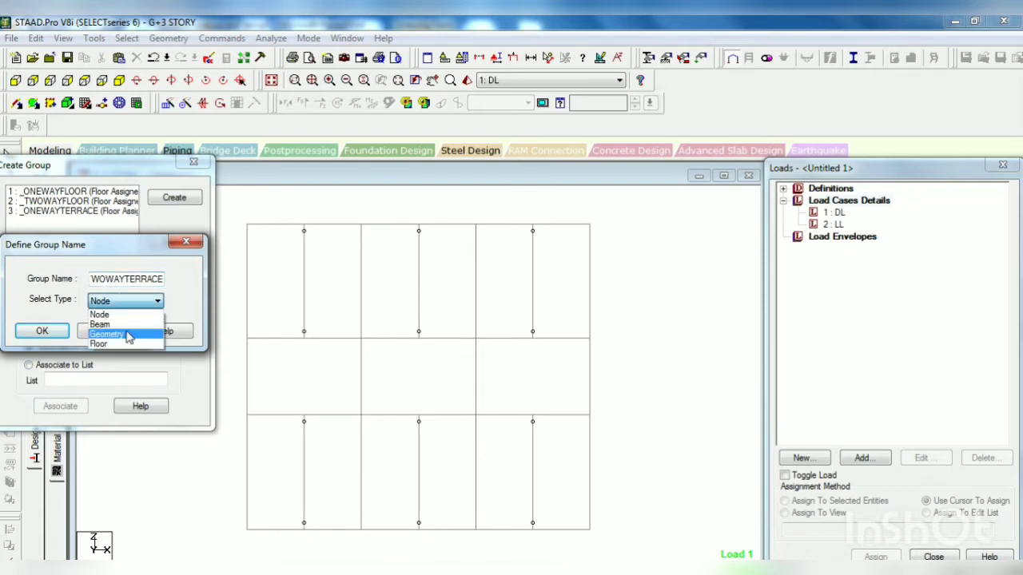
left_click(124, 343)
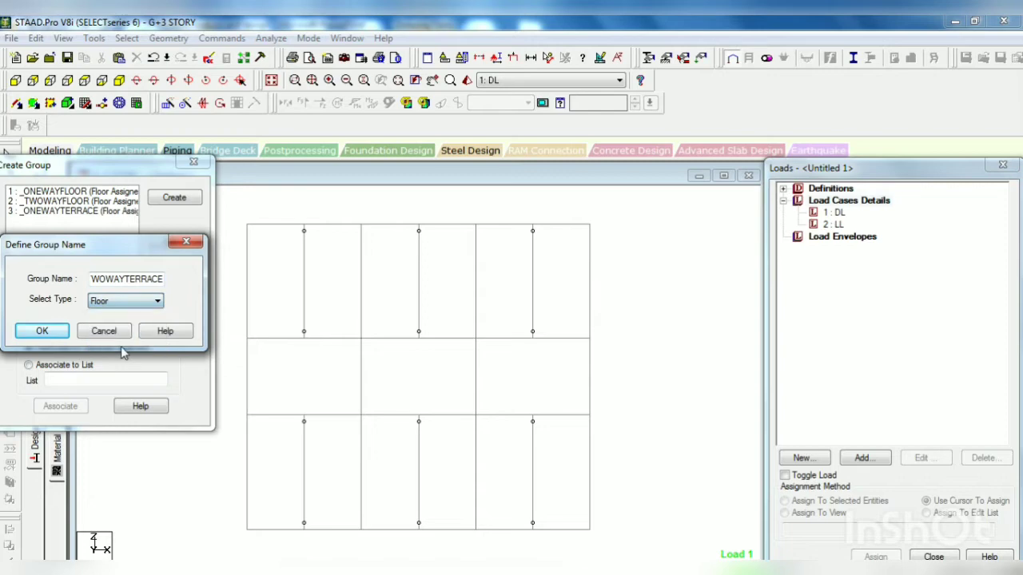
left_click(40, 332)
Step: Associate the roof beams of the middle bay row with the TWOWAYTERRACE group and finish group creation
left_click_drag(233, 335, 637, 415)
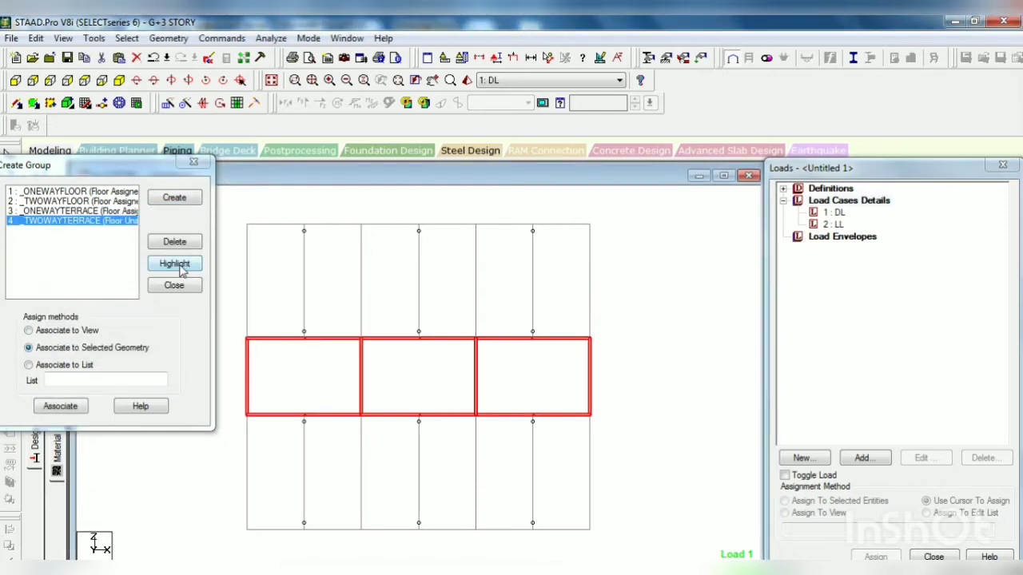
left_click(68, 406)
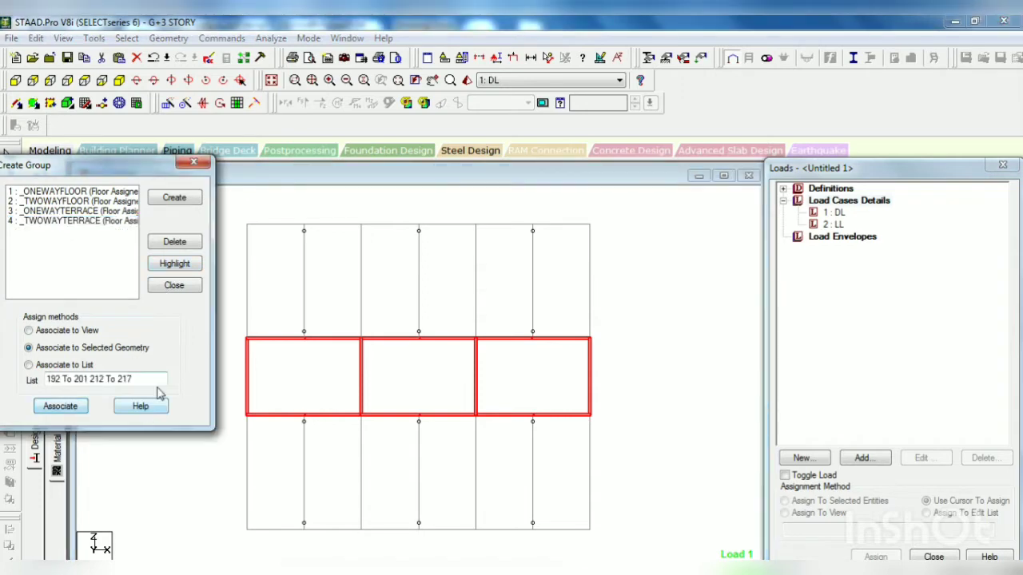
left_click(293, 370)
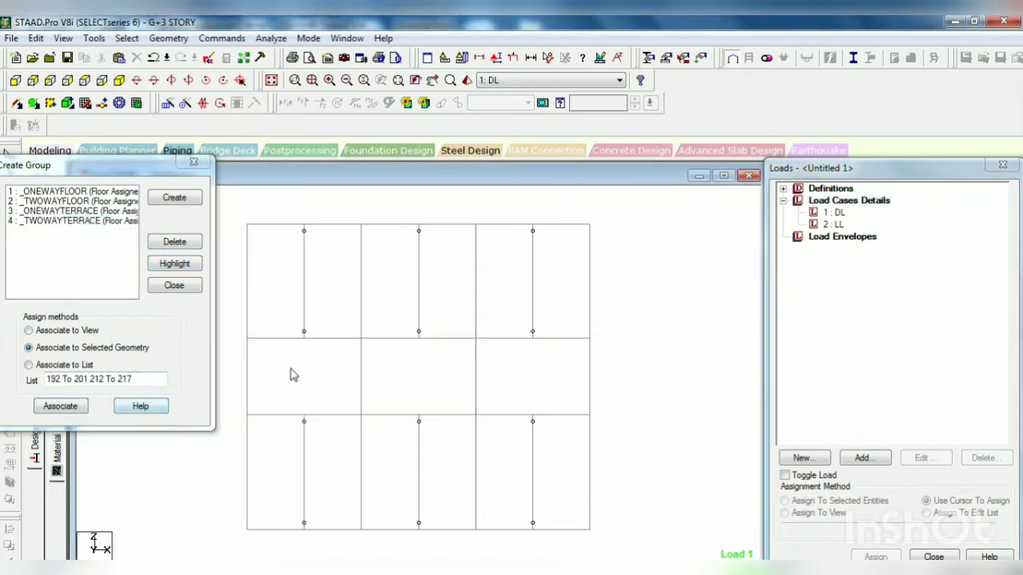
left_click(194, 163)
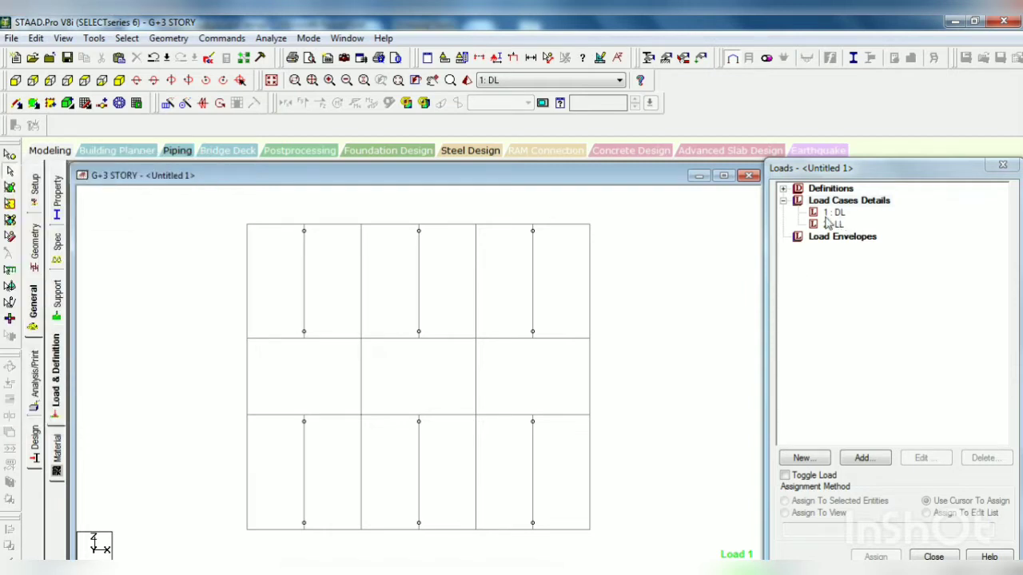
Step: Bring back the whole structure and show it in front elevation
left_click(63, 37)
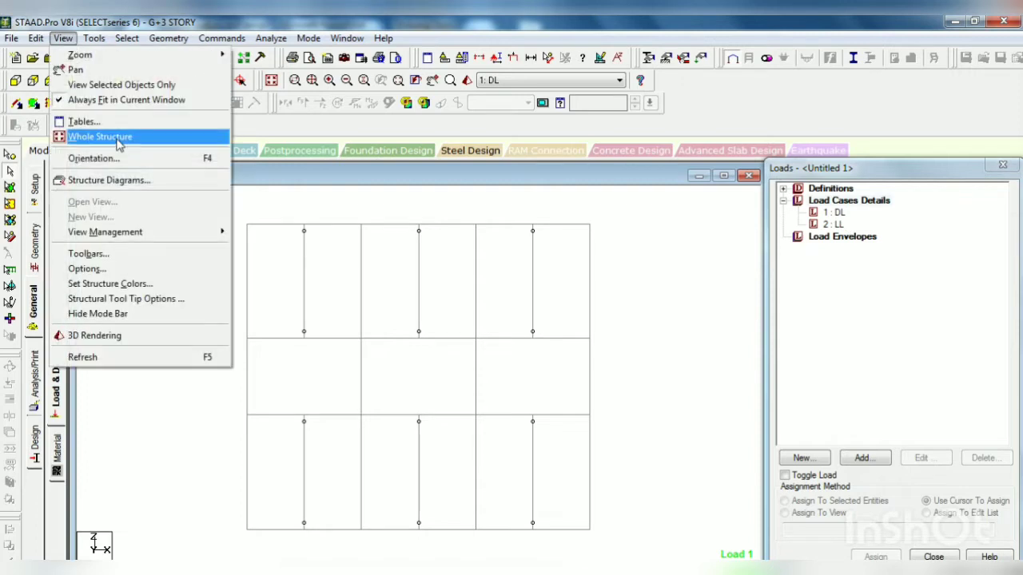
left_click(118, 138)
left_click(16, 80)
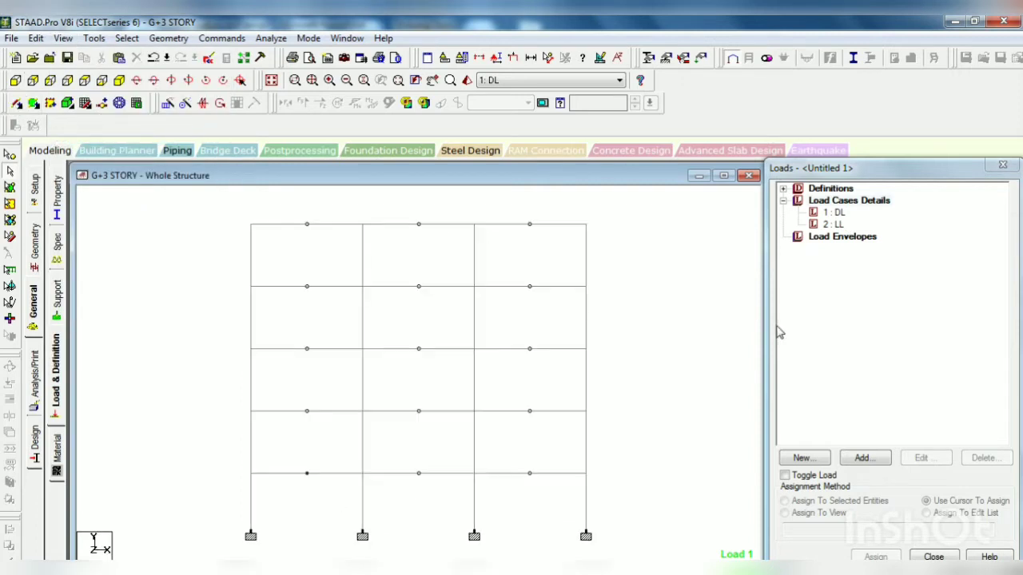
Step: Add a selfweight load in the Y direction with factor -1 to the DL load case
left_click(823, 213)
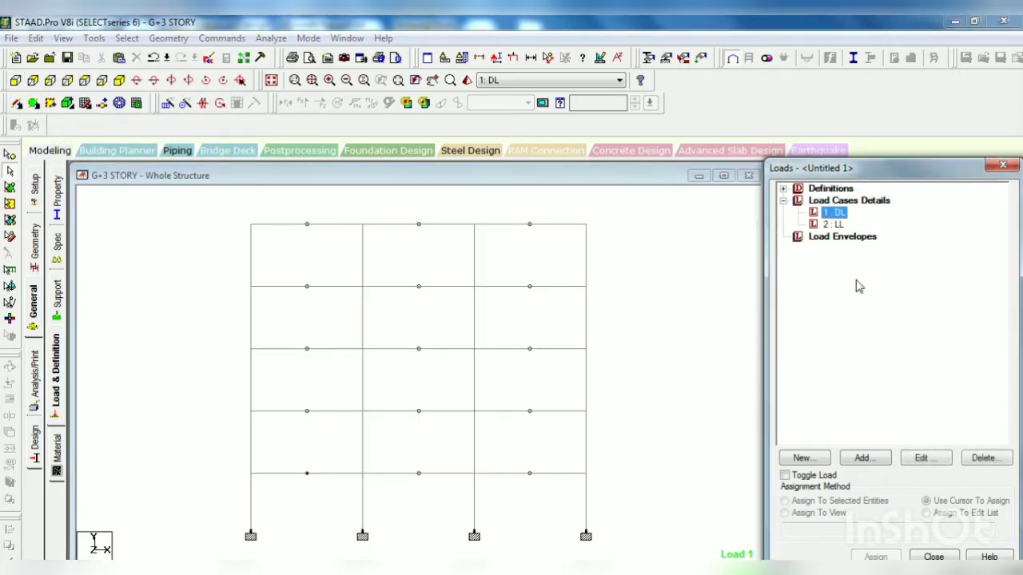
left_click(863, 459)
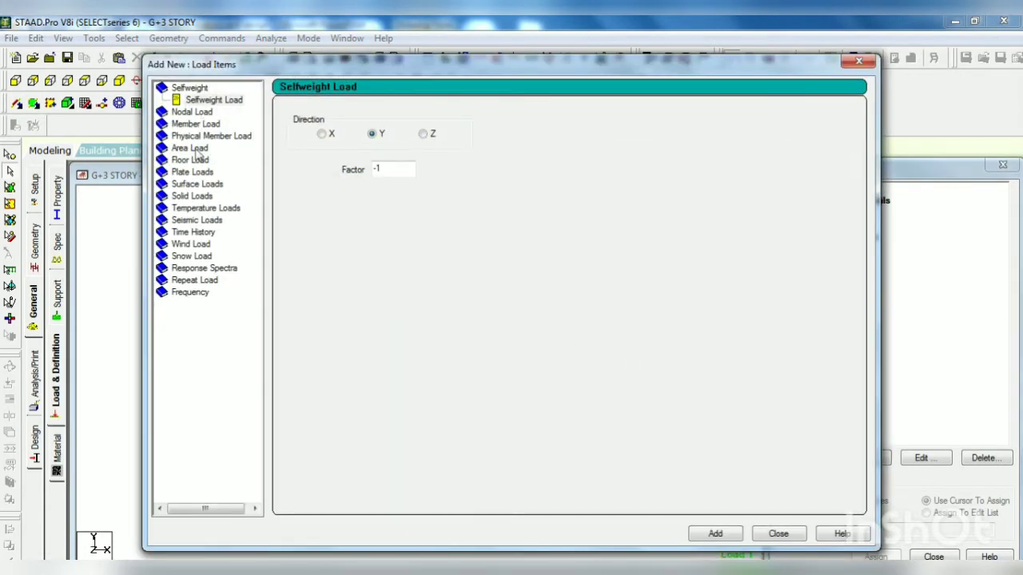
left_click(193, 125)
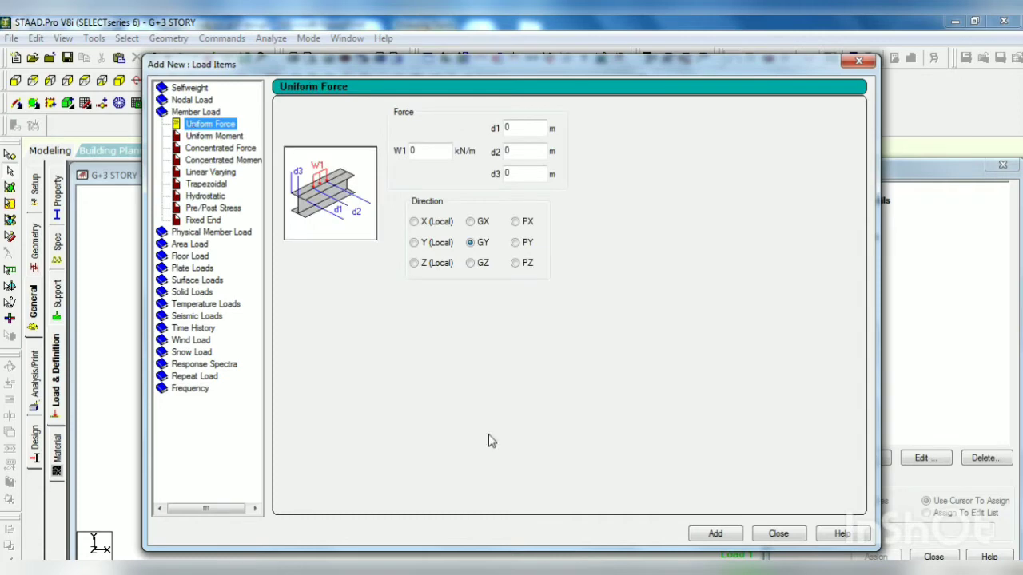
left_click(204, 90)
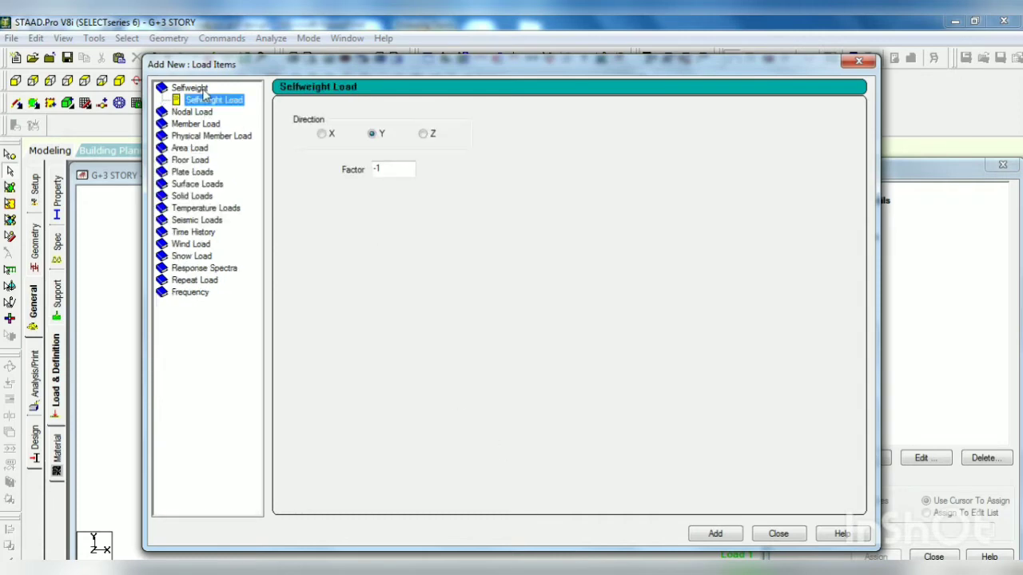
left_click(714, 533)
left_click(777, 533)
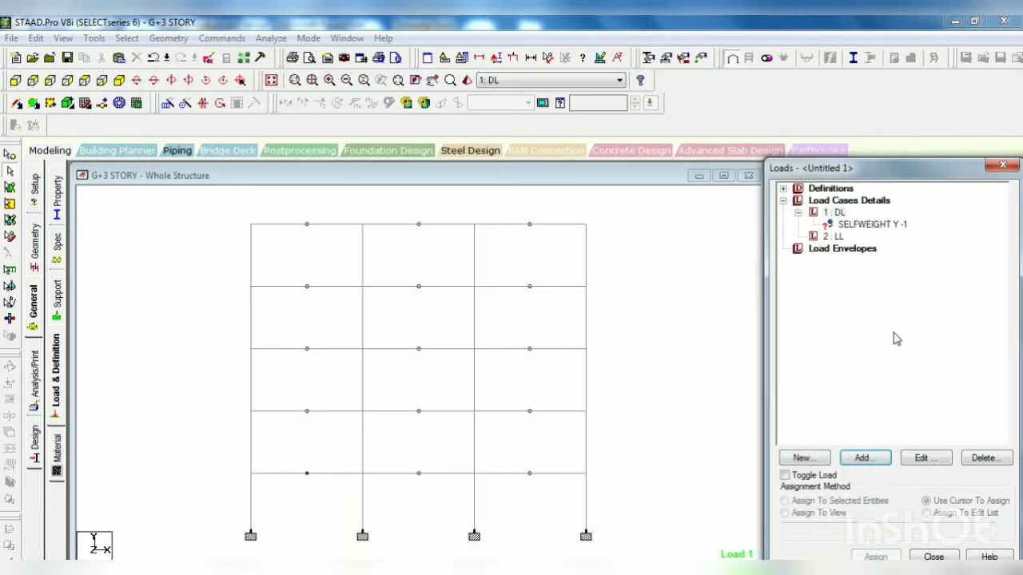
Step: Assign the selfweight load to all members in the view, accepting the auto-save of the file
left_click(883, 226)
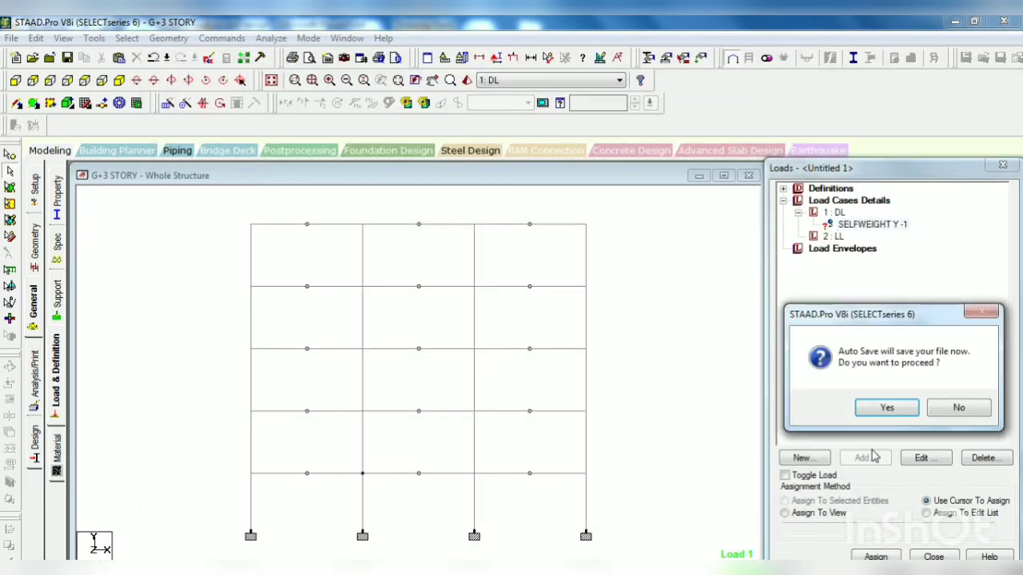
left_click(886, 407)
left_click(417, 330)
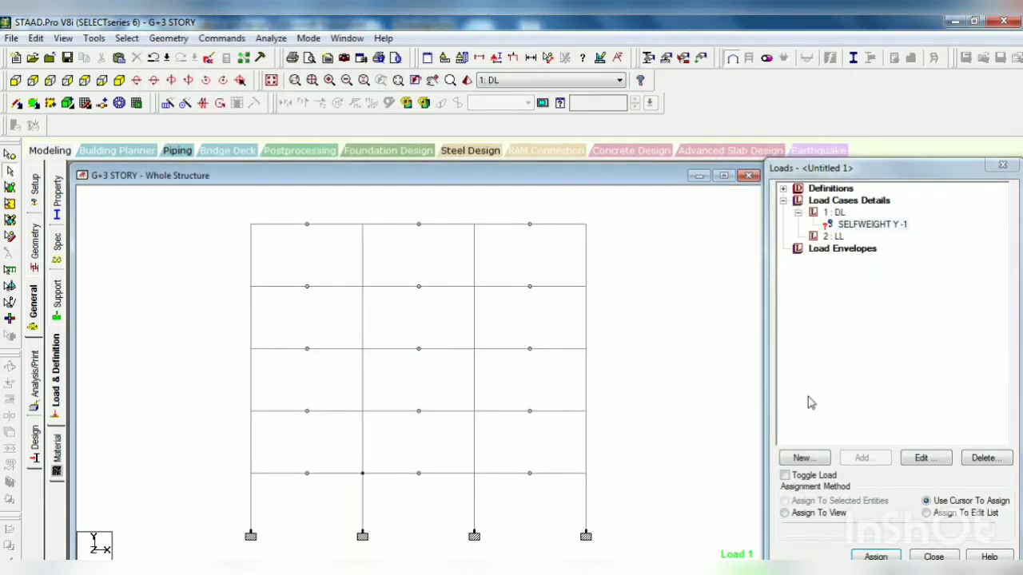
left_click(822, 513)
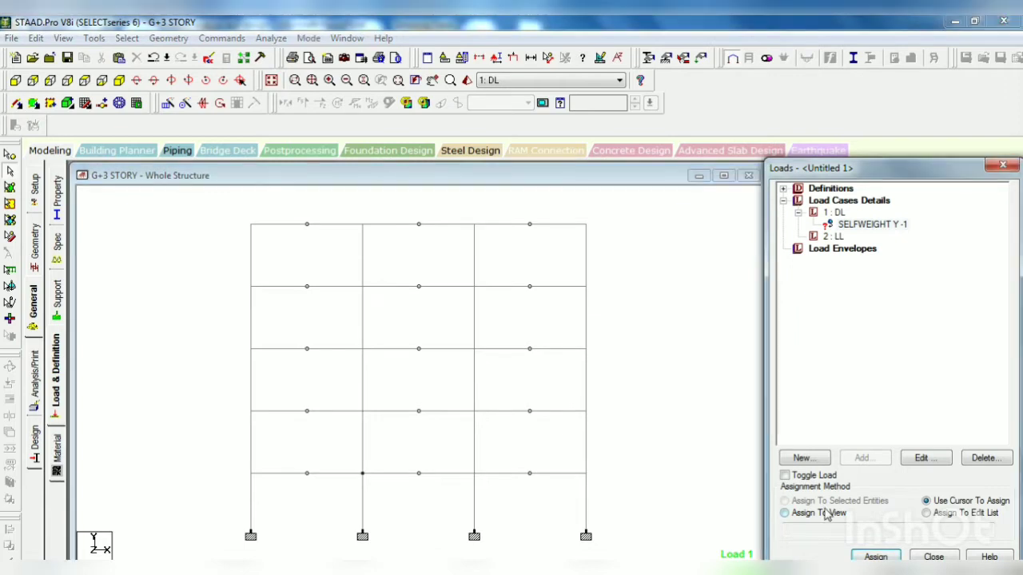
left_click(876, 557)
left_click(906, 407)
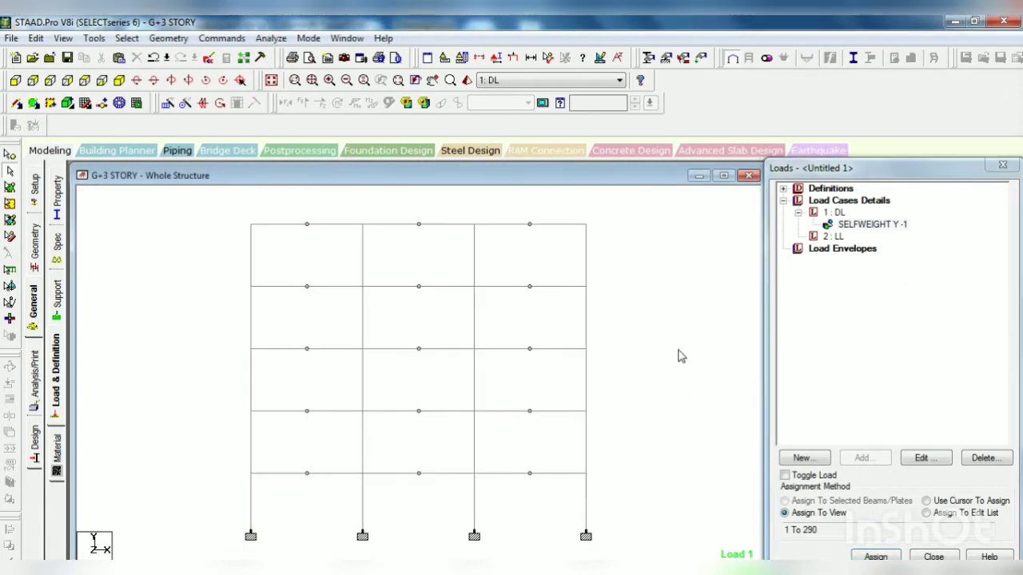
Step: Start adding another load item to the DL load case
left_click(835, 213)
left_click(863, 457)
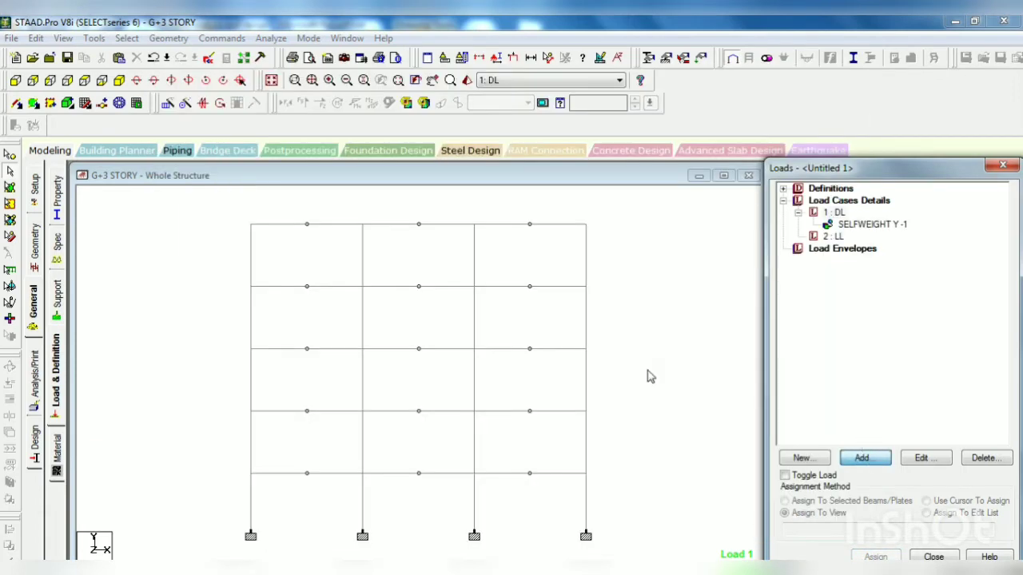
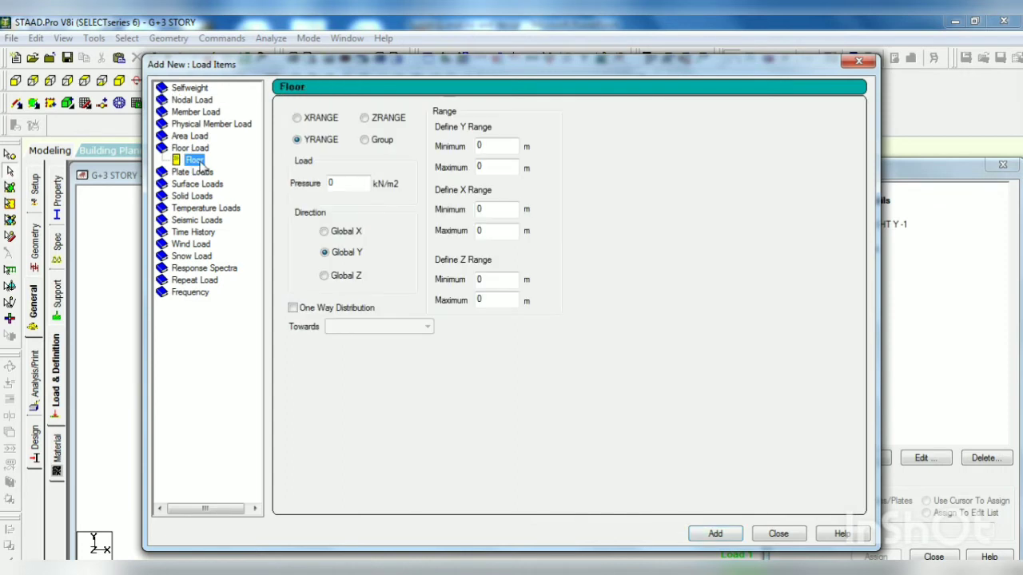
Step: Add a floor load of -7.875 kN/m2 in Global Y to the _ONEWAYFLOOR group with one-way distribution towards the default longer direction
left_click(372, 138)
left_click_drag(339, 184, 321, 183)
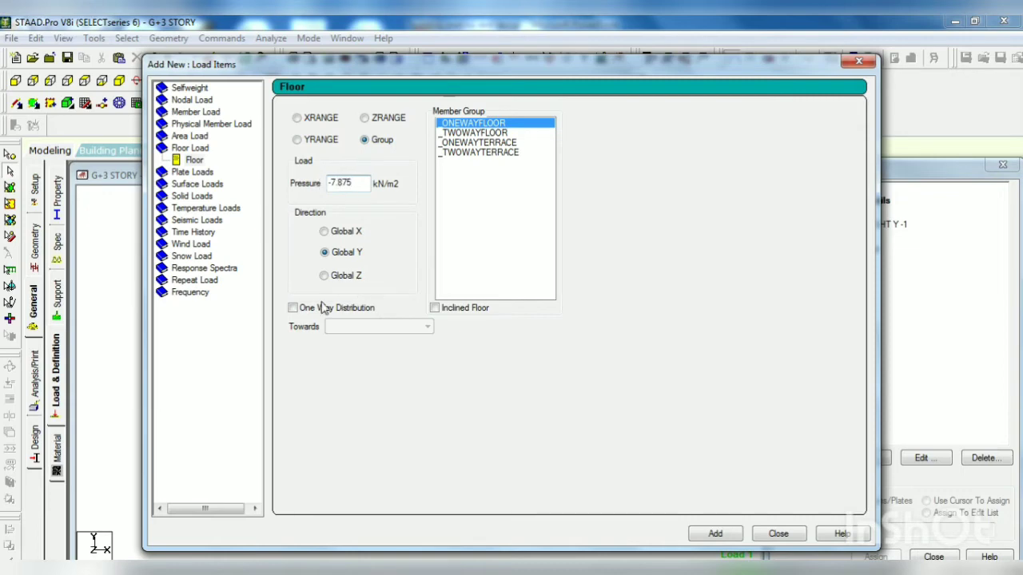
left_click(293, 308)
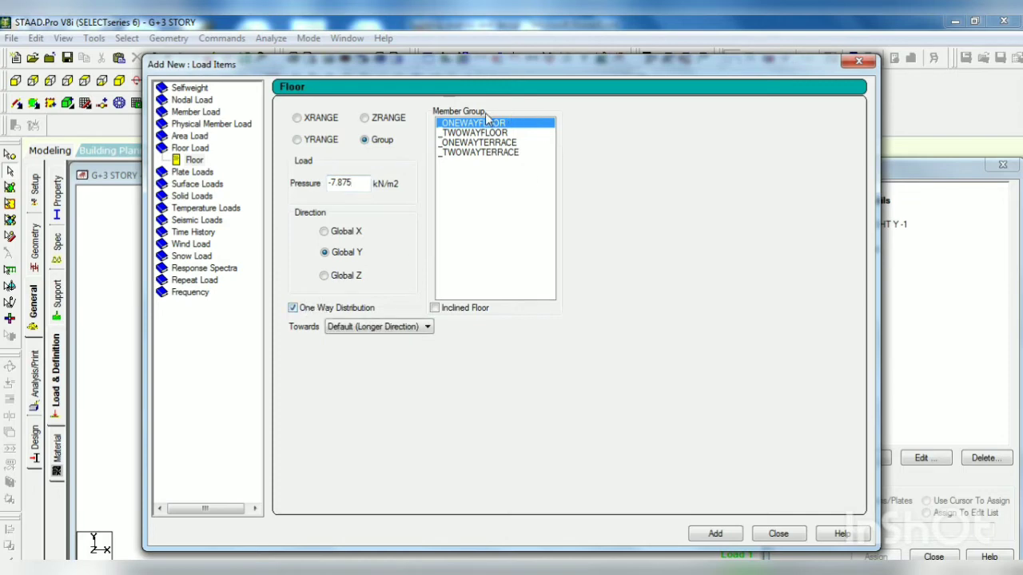
left_click(703, 540)
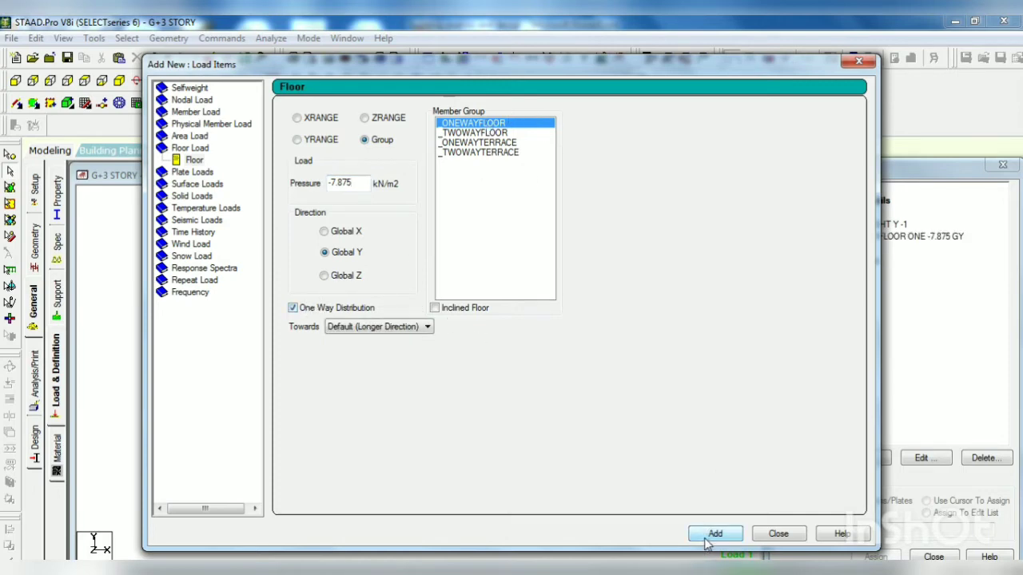
Step: Add the same -7.875 kN/m2 Global Y floor load to the _TWOWAYFLOOR group without one-way distribution
left_click(501, 133)
left_click(293, 308)
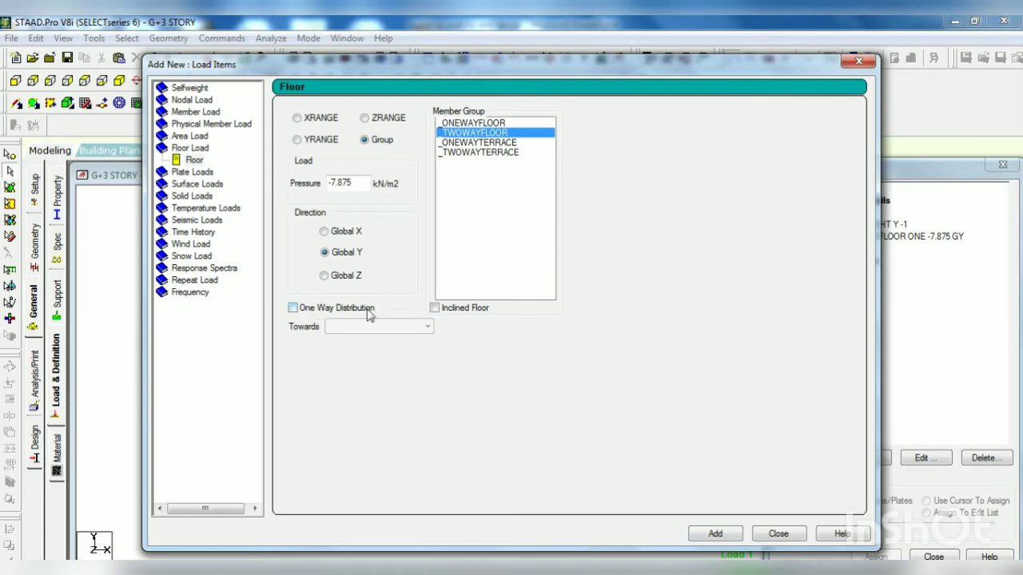
left_click(725, 535)
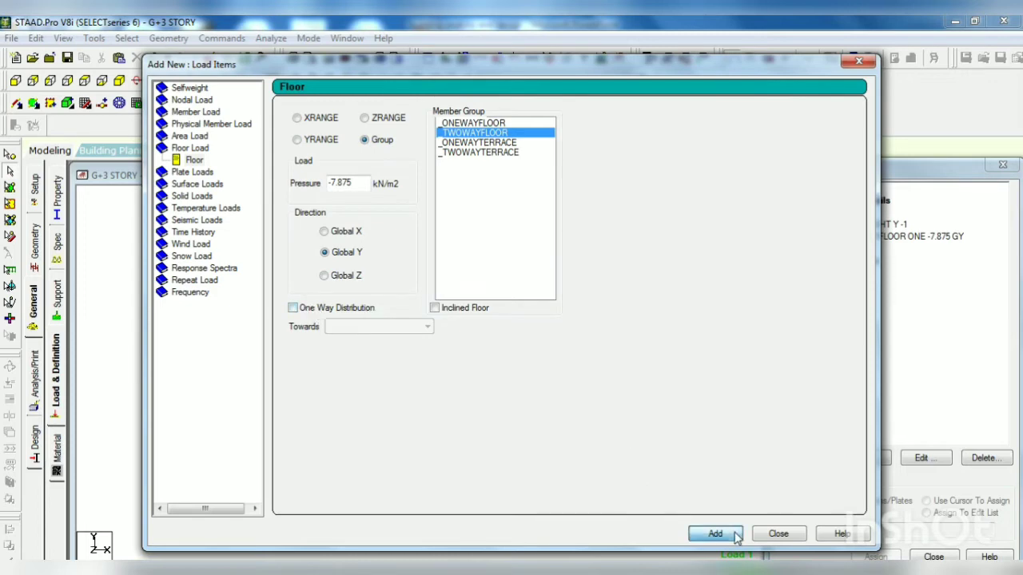
Step: Check the roof loading in the PowerPoint slides and add a one-way floor load of -5.875 kN/m2 in Global Y to the _ONEWAYTERRACE group
left_click(507, 144)
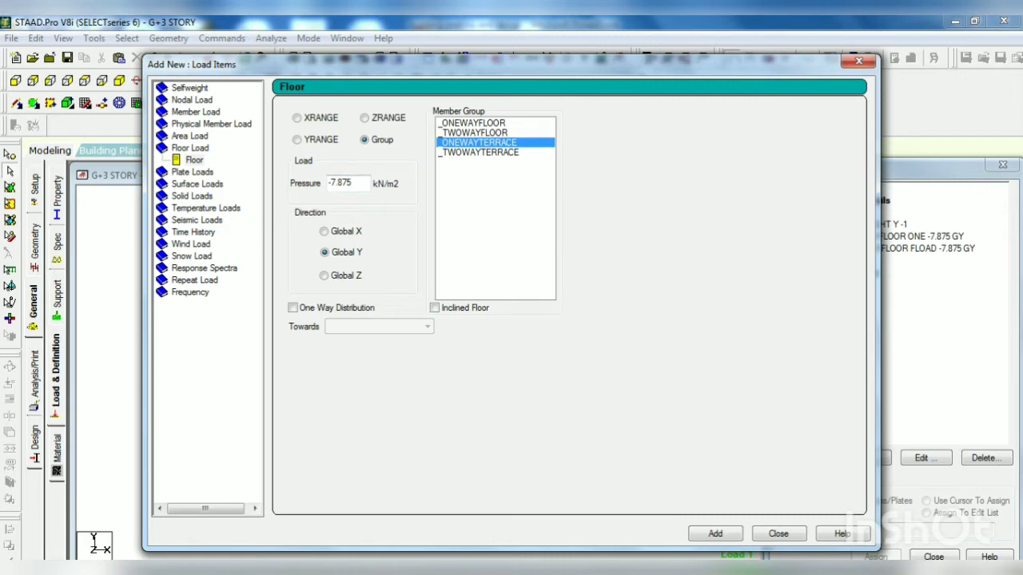
mouse_move(490, 567)
left_click(490, 512)
scroll(88, 230, "up", 1)
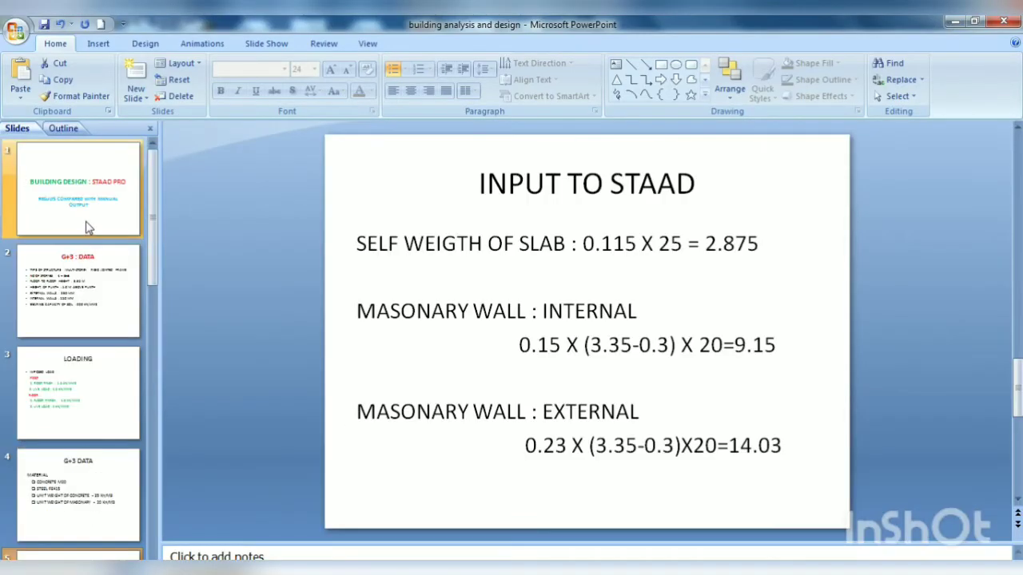
left_click(71, 310)
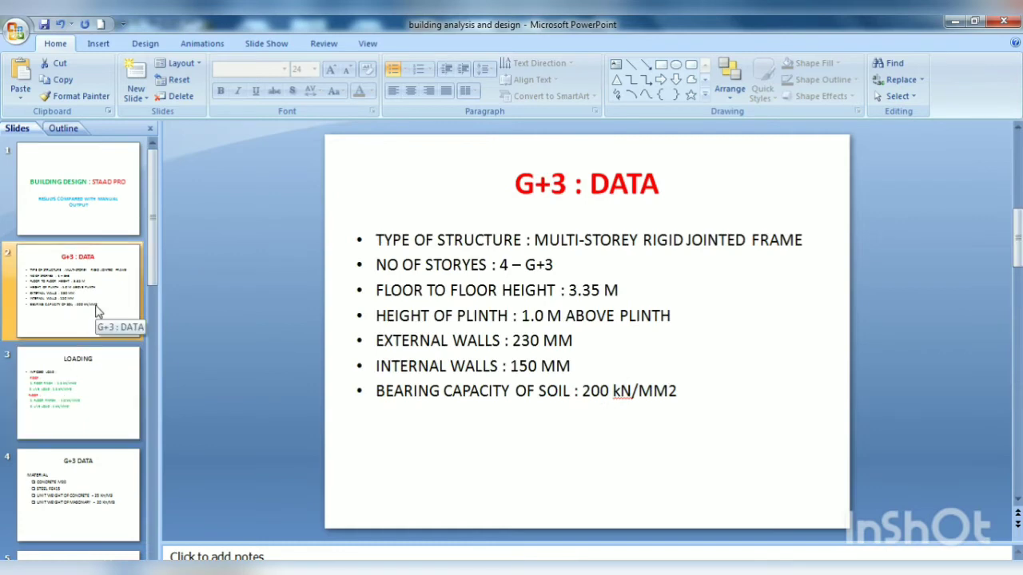
left_click(107, 411)
scroll(94, 400, "down", 1)
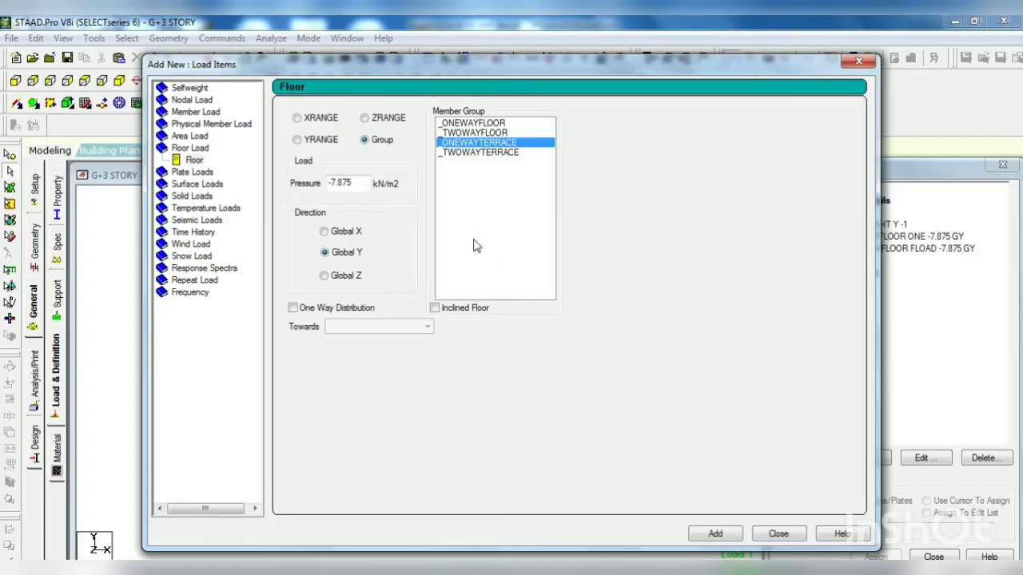
left_click_drag(350, 187, 325, 177)
key("BackSpace")
left_click(293, 310)
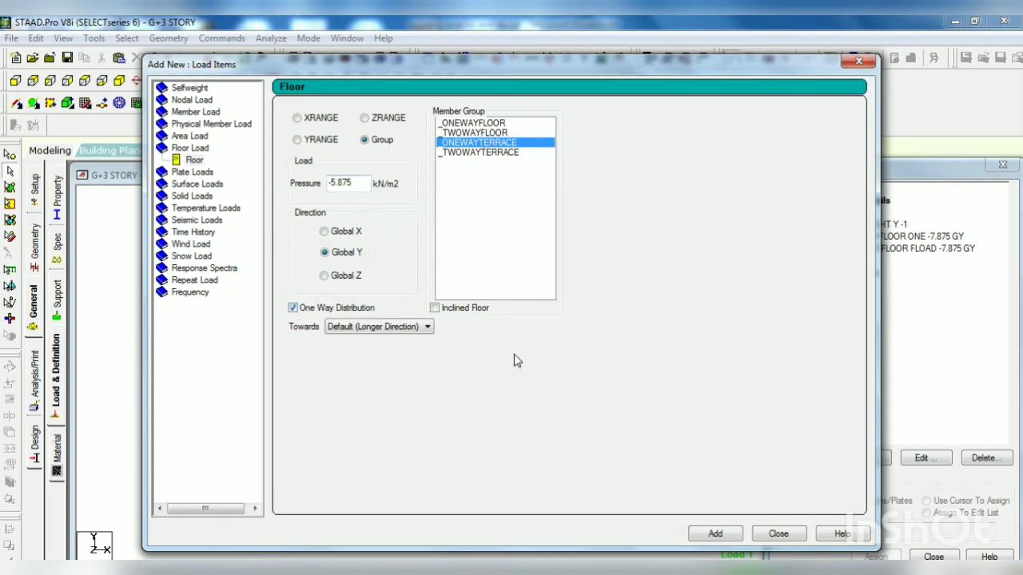
left_click(717, 535)
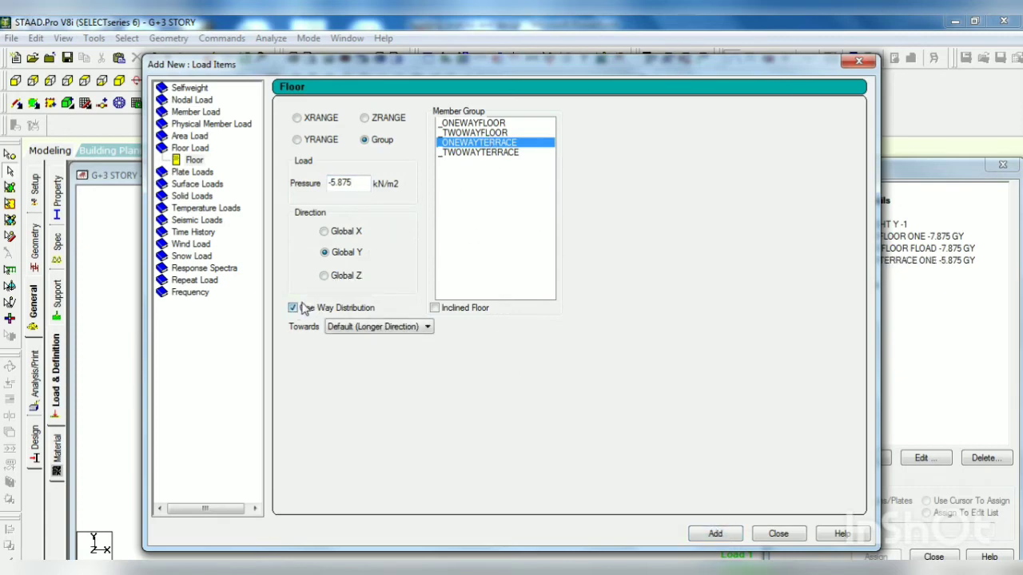
Step: Add the -5.875 kN/m2 Global Y floor load to the _TWOWAYTERRACE group without one-way distribution, and finish adding load items
left_click(293, 307)
left_click(511, 152)
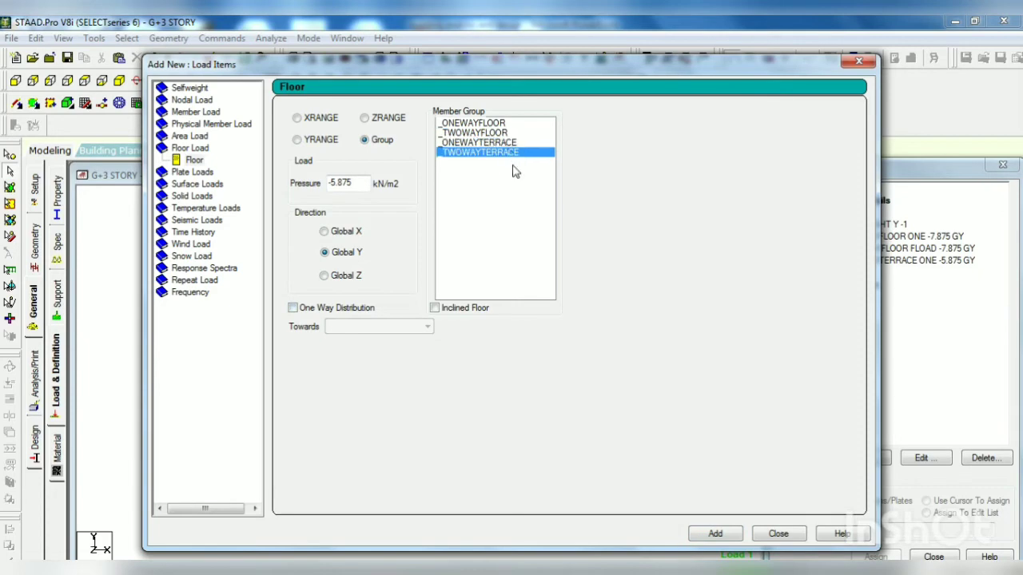
left_click(715, 535)
left_click(777, 534)
Step: Delete the LL load case and show the structure in plan view
left_click(832, 286)
key("Delete")
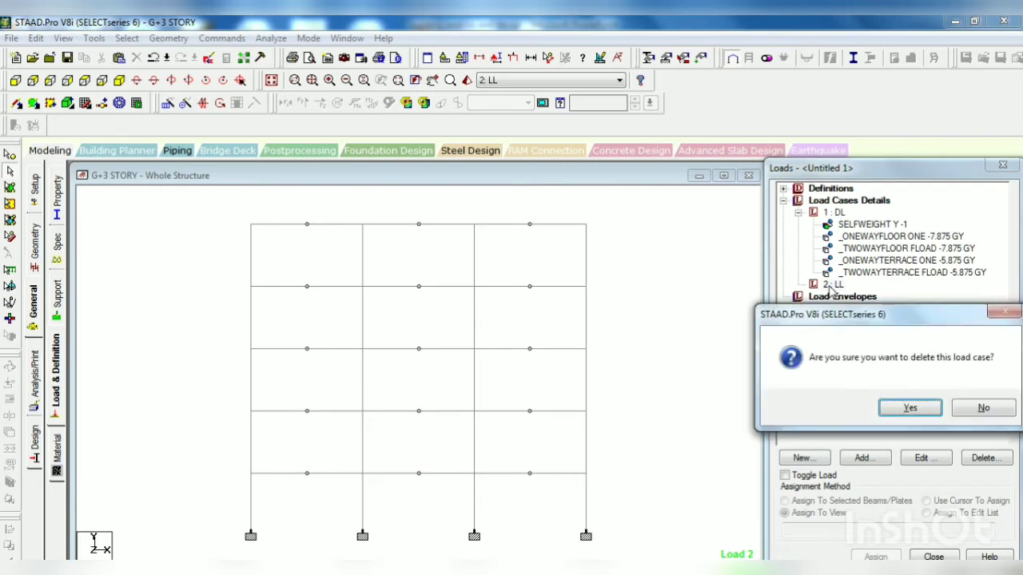
left_click(910, 408)
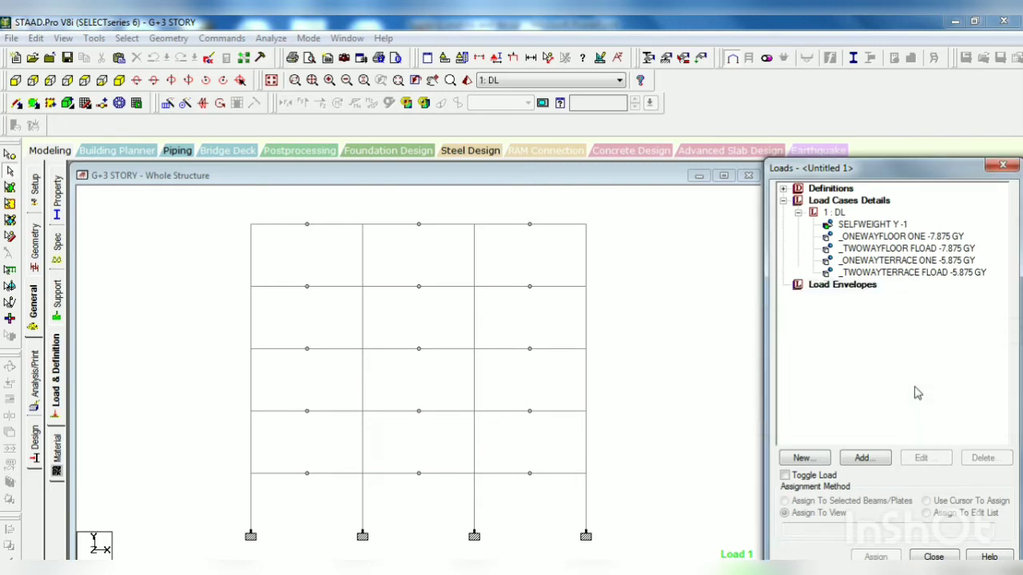
left_click(887, 356)
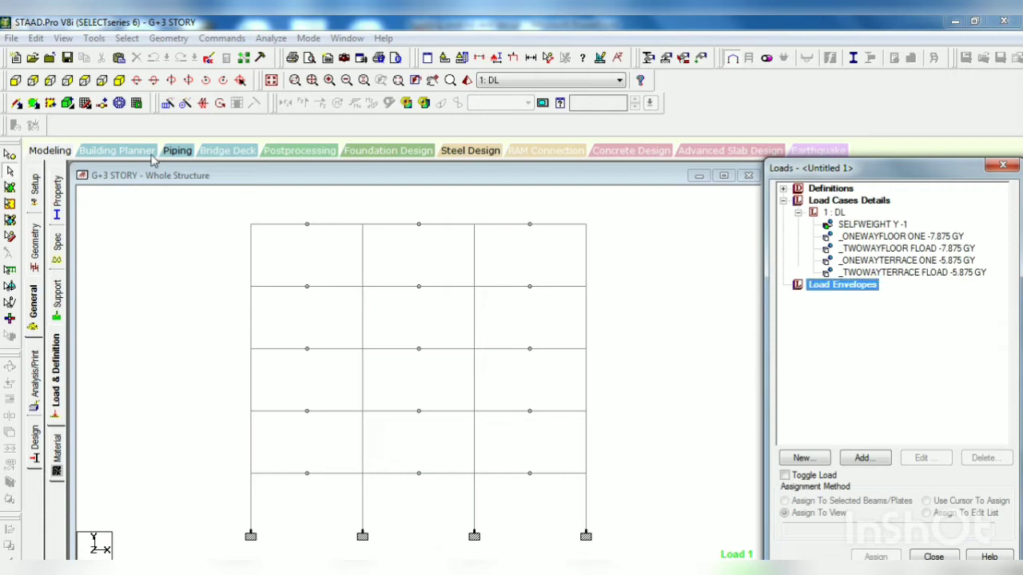
left_click(84, 81)
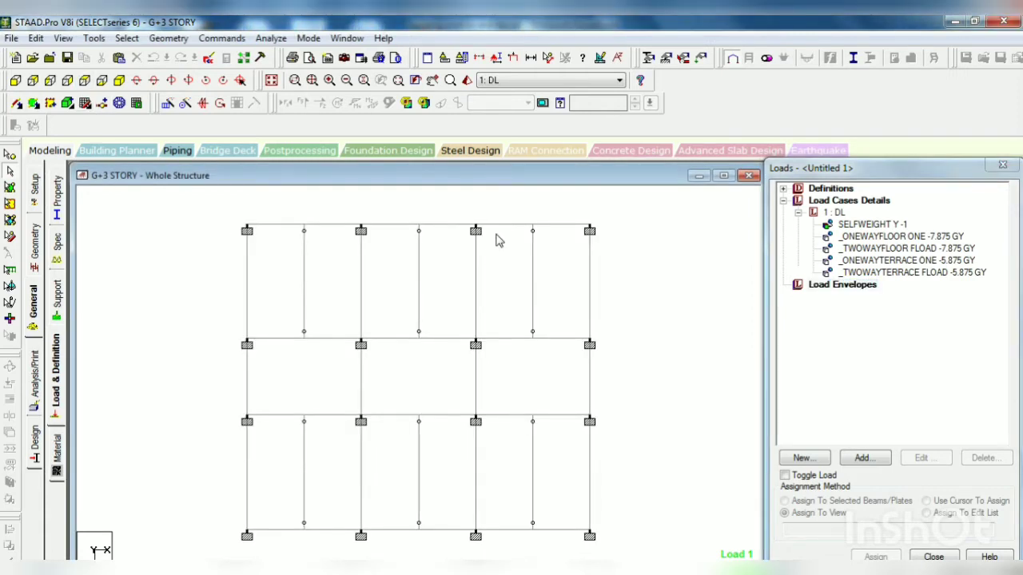
Step: Try a physical member uniform force of -9.15 kN/m in GY in the DL case, taking the internal wall load from the PowerPoint slides
left_click(834, 213)
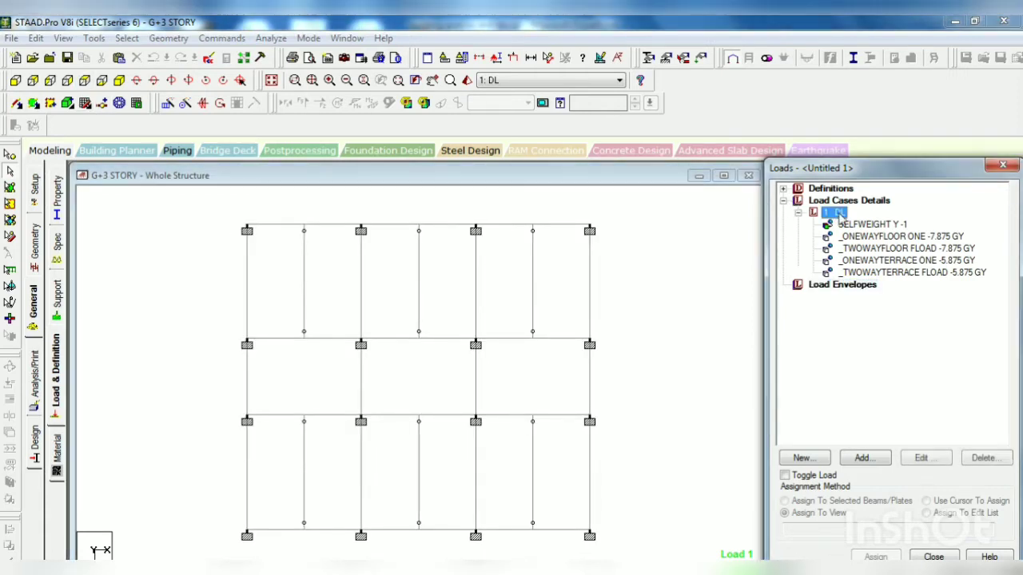
left_click(864, 461)
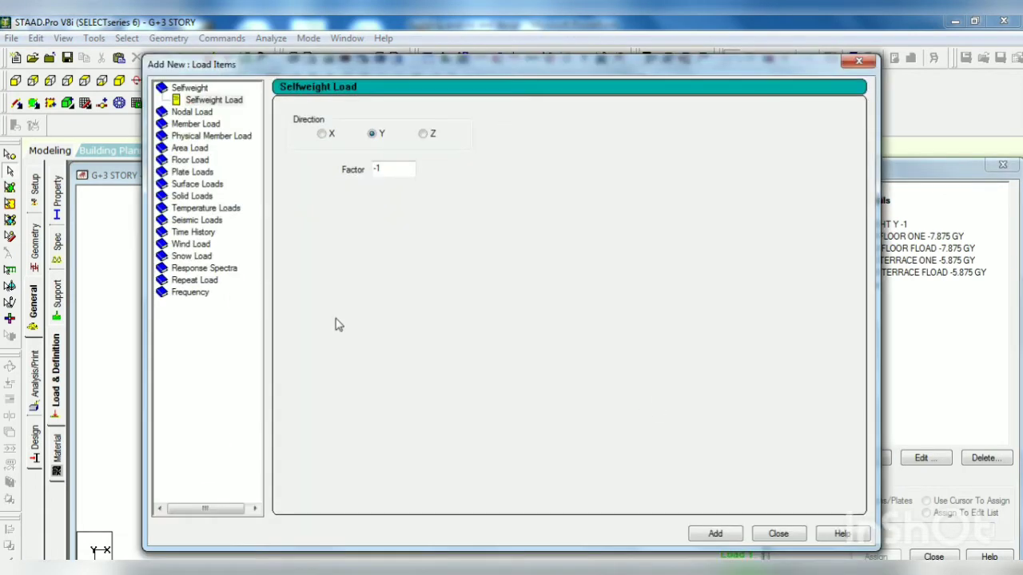
left_click(204, 137)
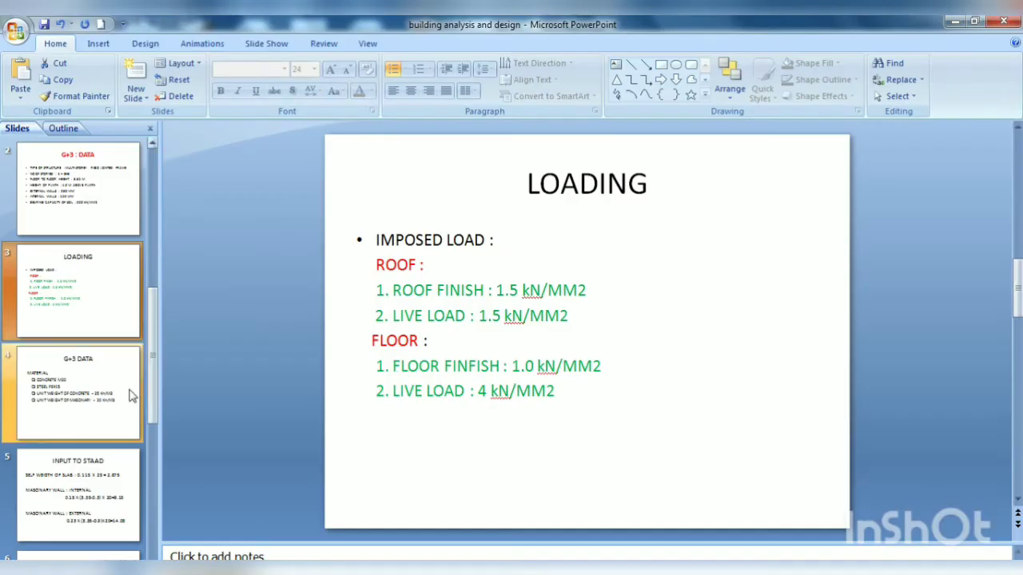
scroll(50, 424, "down", 1)
left_click(92, 406)
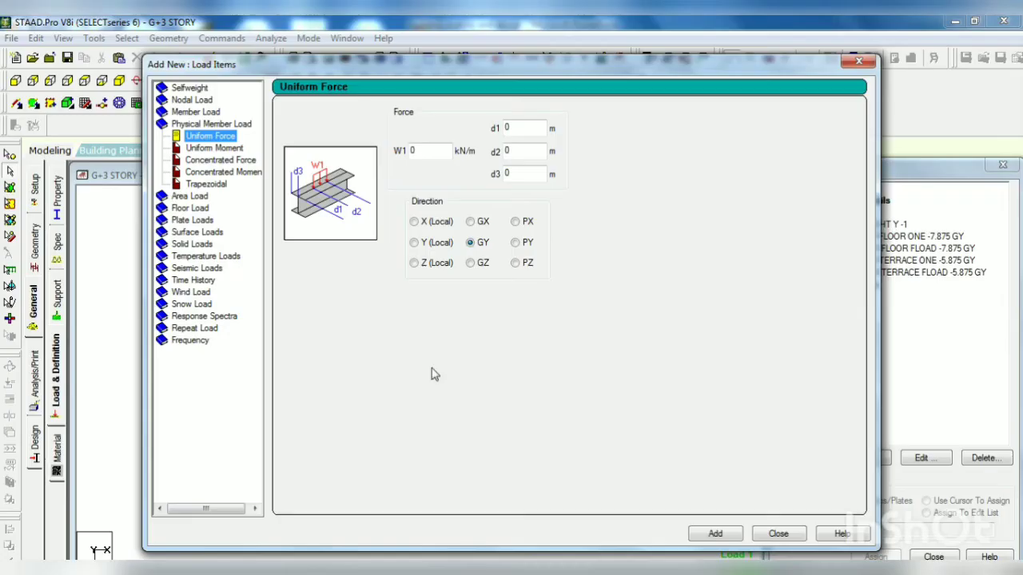
left_click(425, 151)
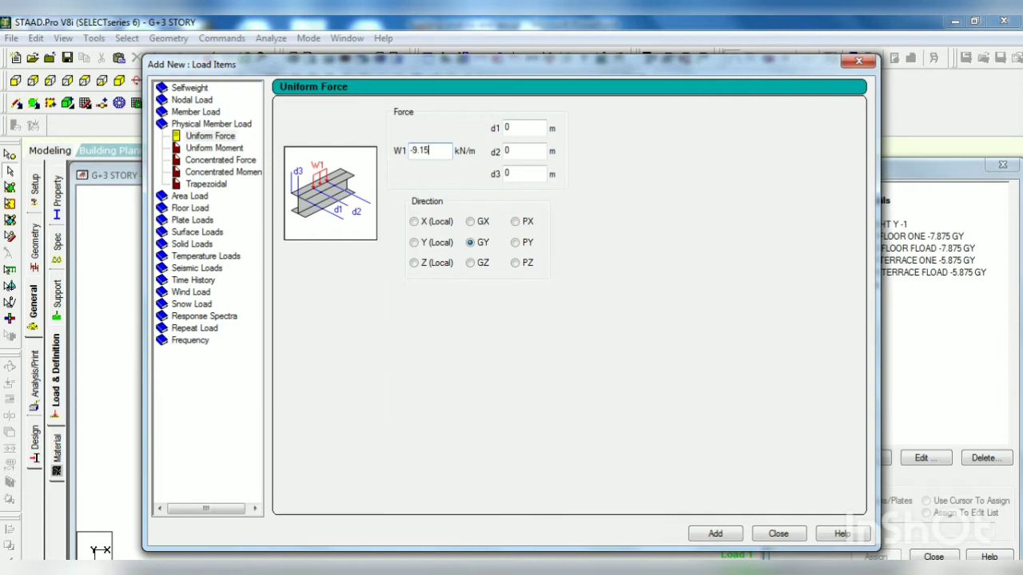
left_click(717, 533)
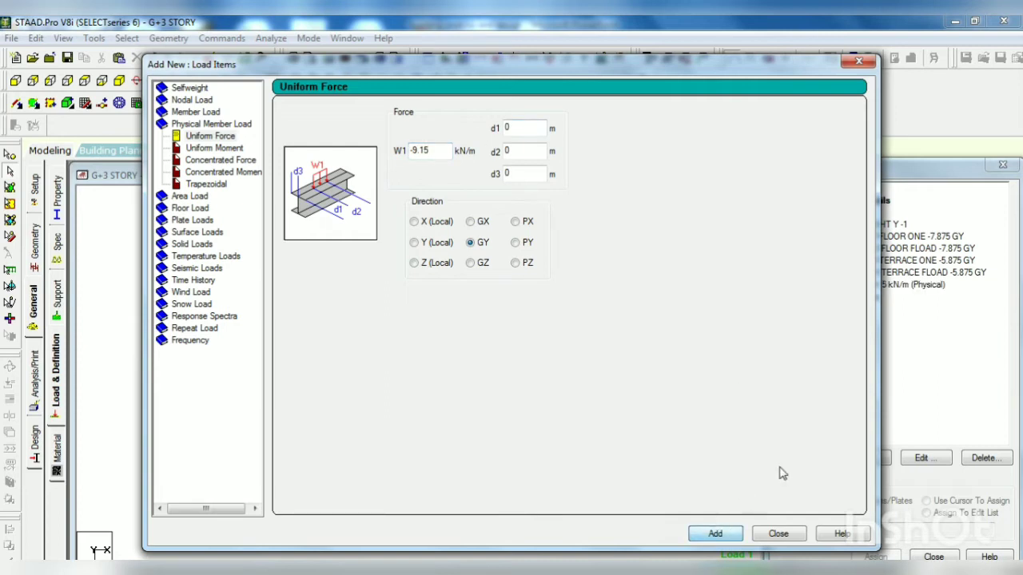
left_click(791, 535)
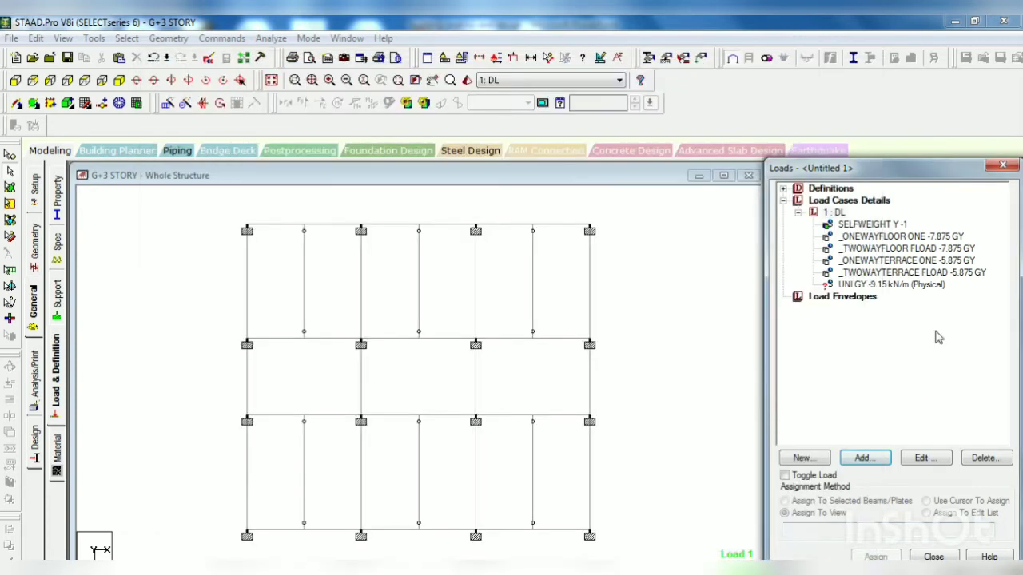
left_click(933, 285)
key("Delete")
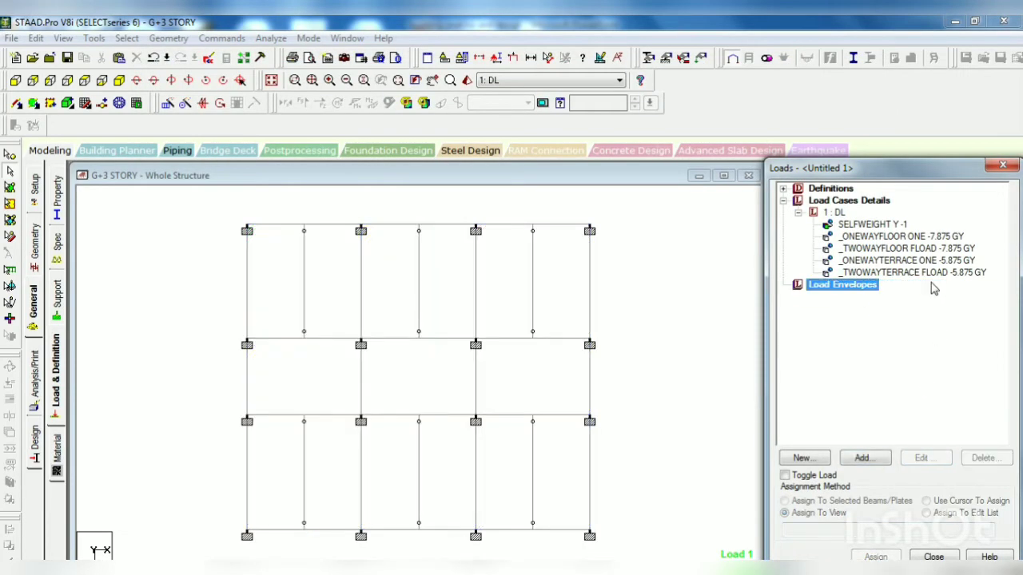
Step: Add a member load to the DL load case as a uniform force of -9.15 kN/m in the GY direction
left_click(831, 213)
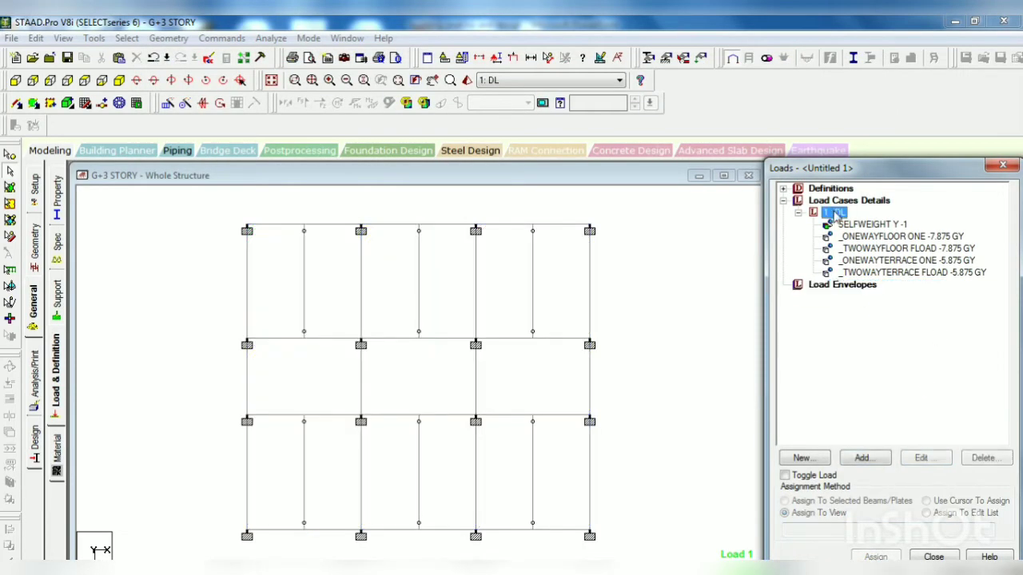
left_click(860, 460)
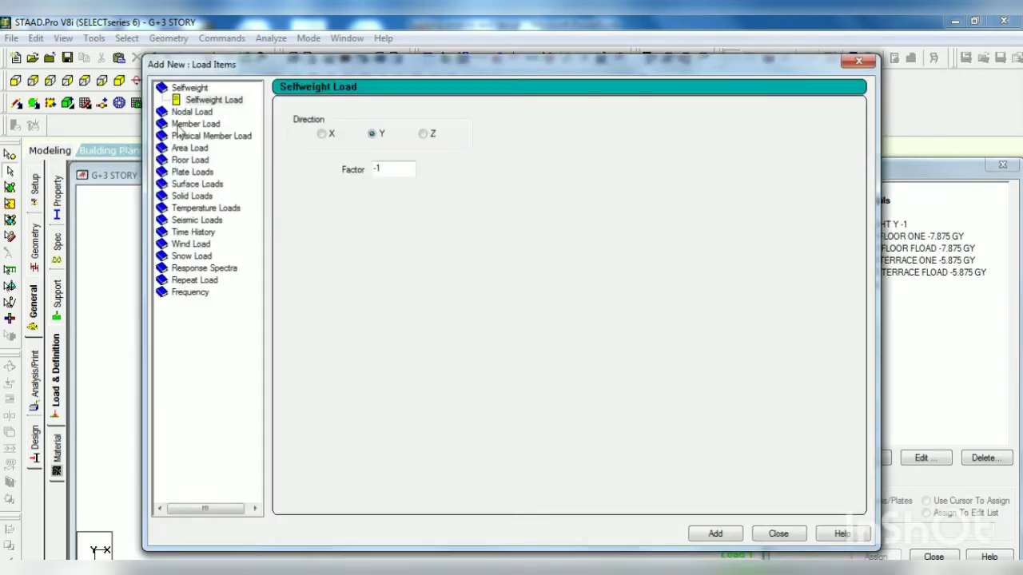
left_click(181, 125)
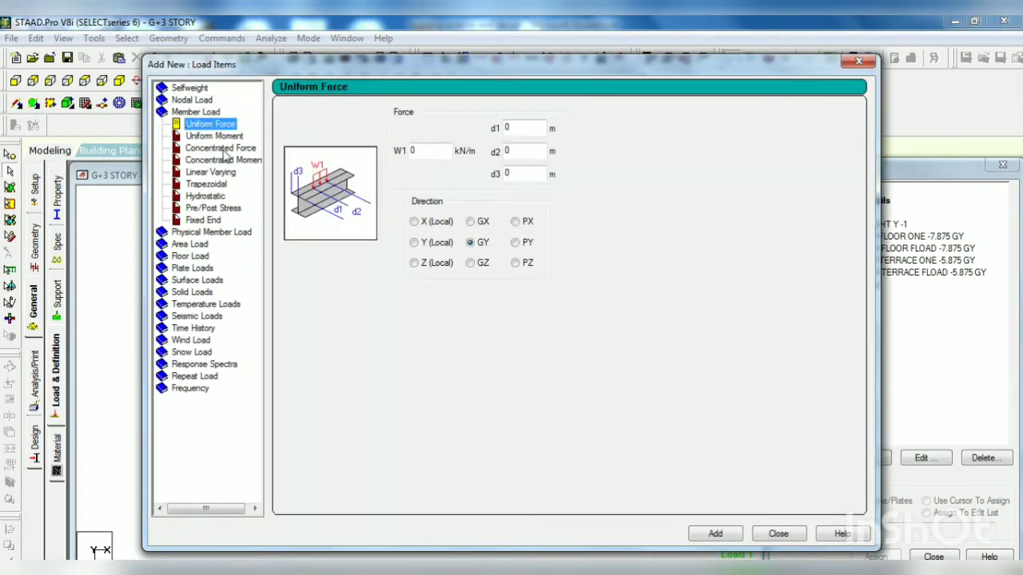
left_click(424, 151)
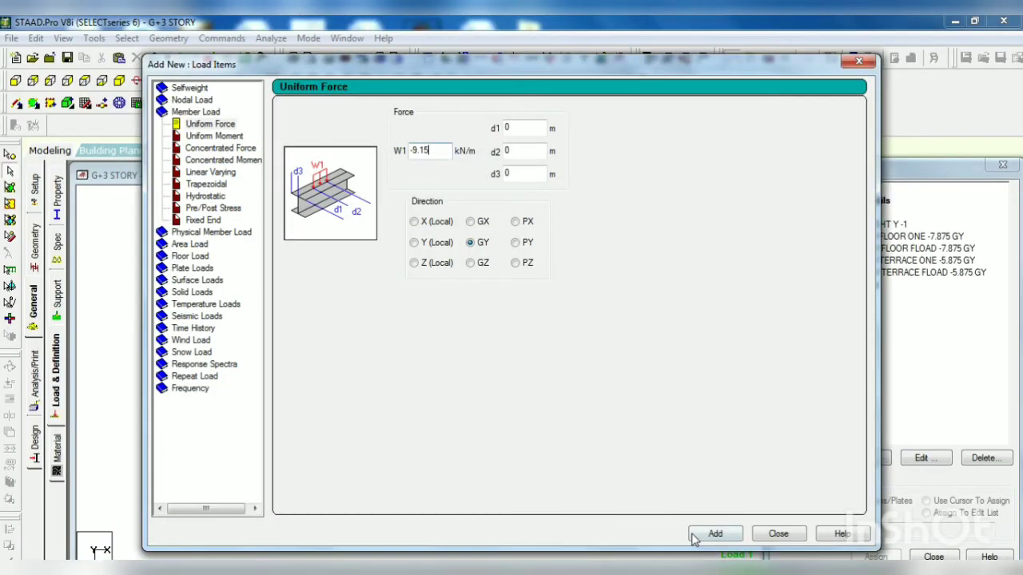
left_click(711, 534)
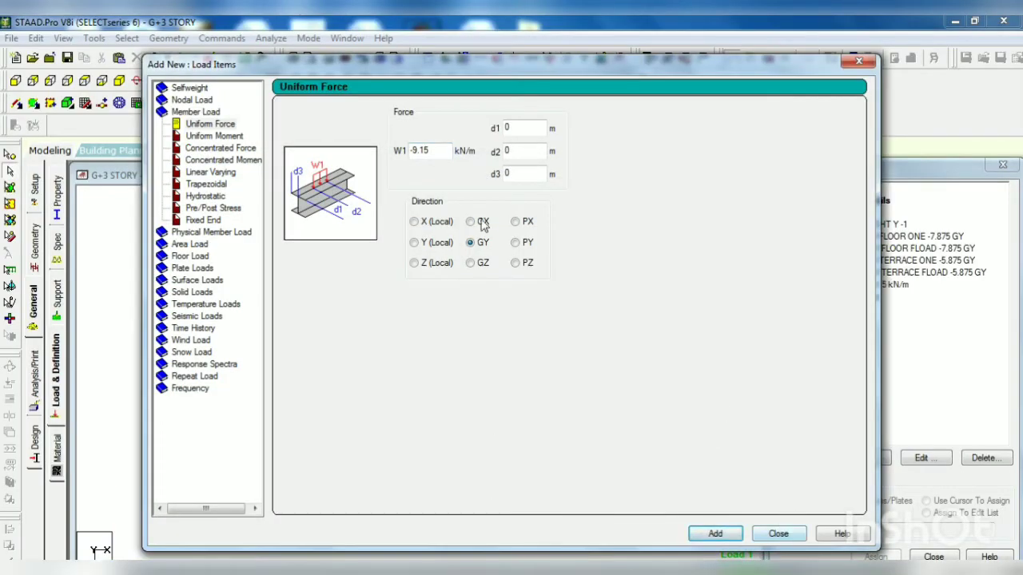
Step: Add a second uniform member force of -14.03 kN/m in the GY direction and finish adding load items
left_click_drag(441, 149, 400, 148)
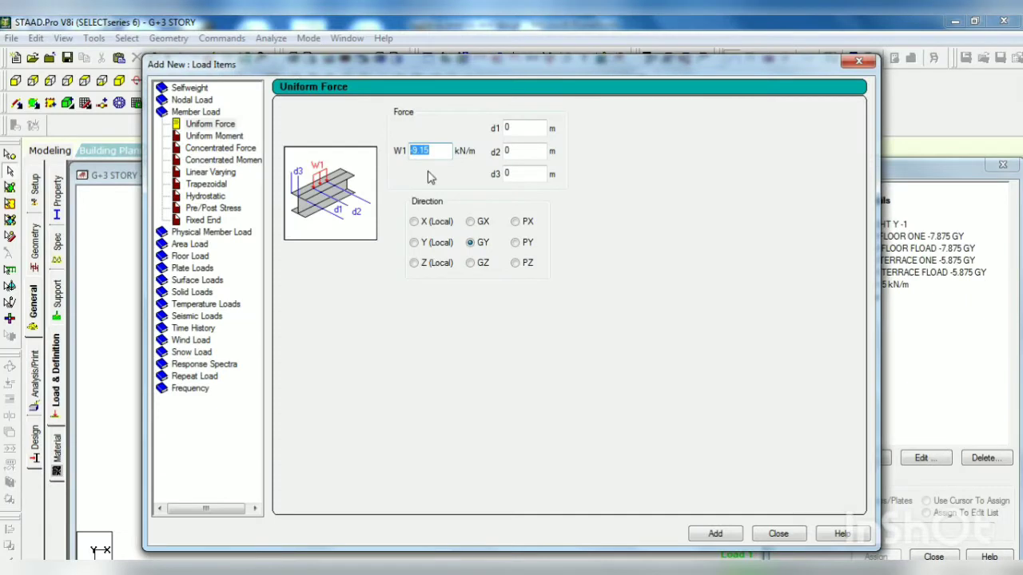
type("-14.03")
left_click(703, 537)
left_click(778, 534)
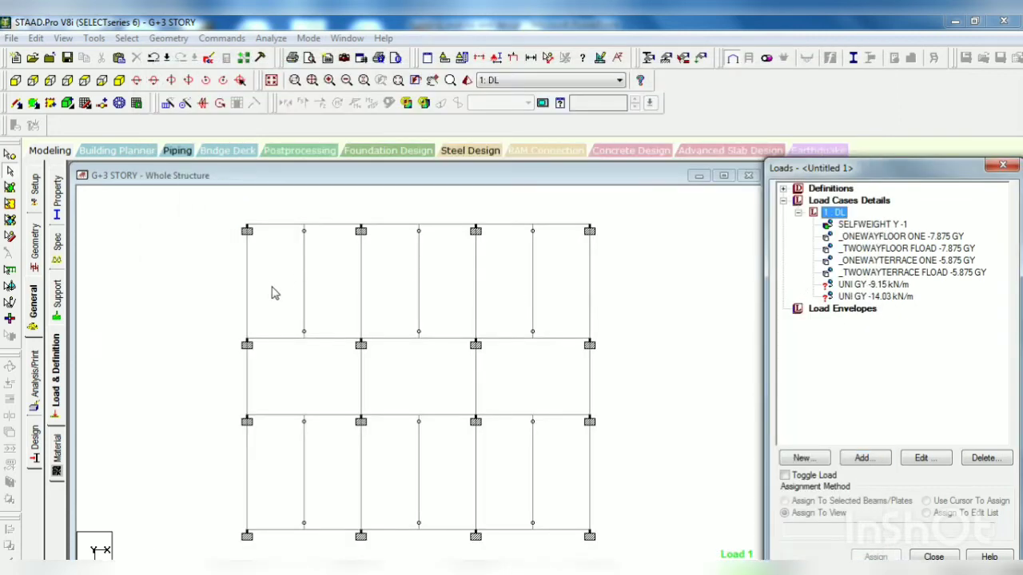
Step: Select the five interior transverse beams in the upper bay of the plan, leaving out the two outer edge beams
left_click(303, 297)
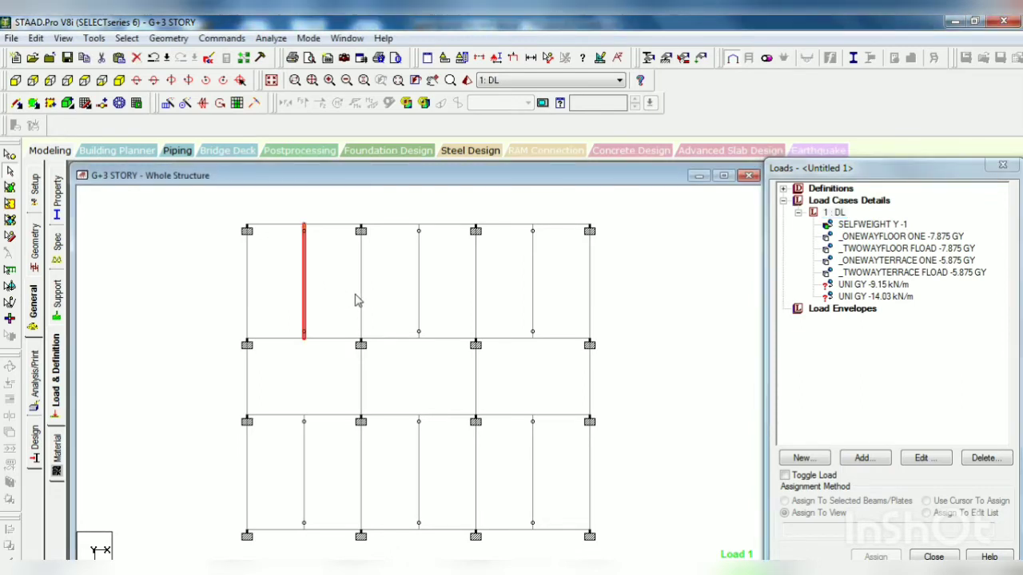
left_click(359, 300)
left_click(415, 296)
left_click(473, 297)
left_click(531, 293)
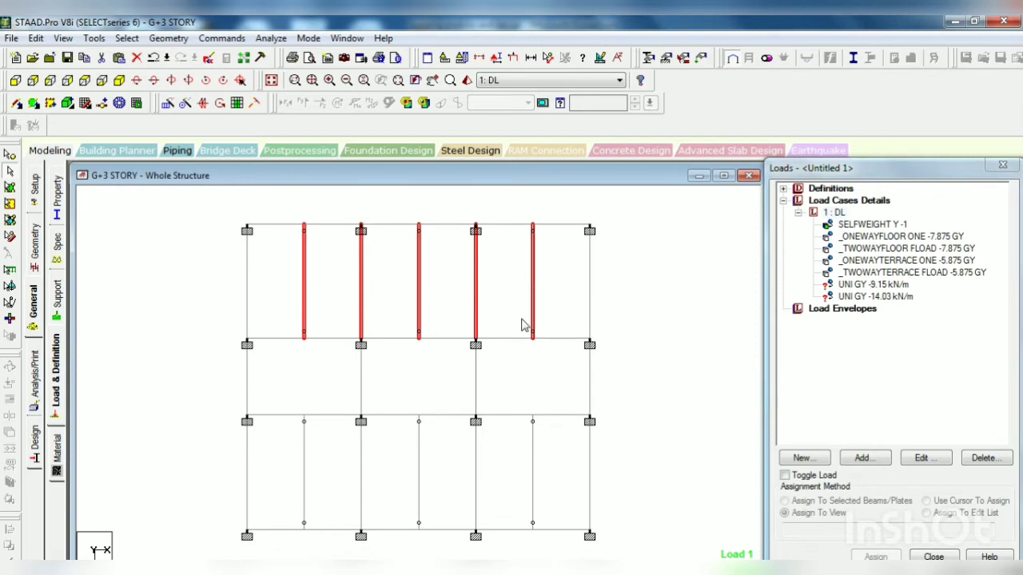
Step: Add all longitudinal beams on the two interior grid lines bordering the middle bay to the beam selection
left_click(562, 339)
left_click(504, 339)
left_click(445, 340)
left_click(391, 341)
left_click(334, 341)
left_click(281, 340)
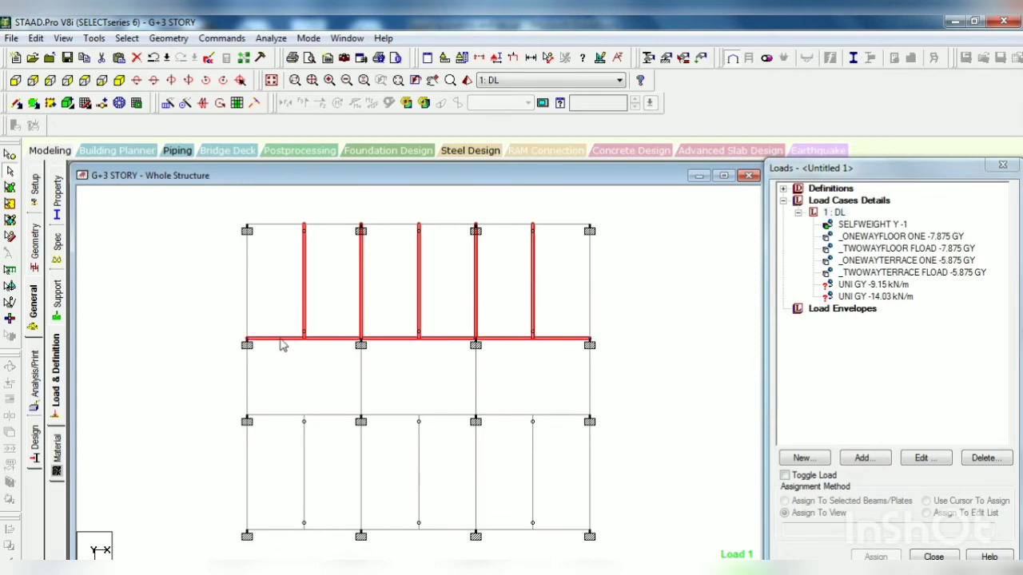
left_click(280, 416)
left_click(334, 416)
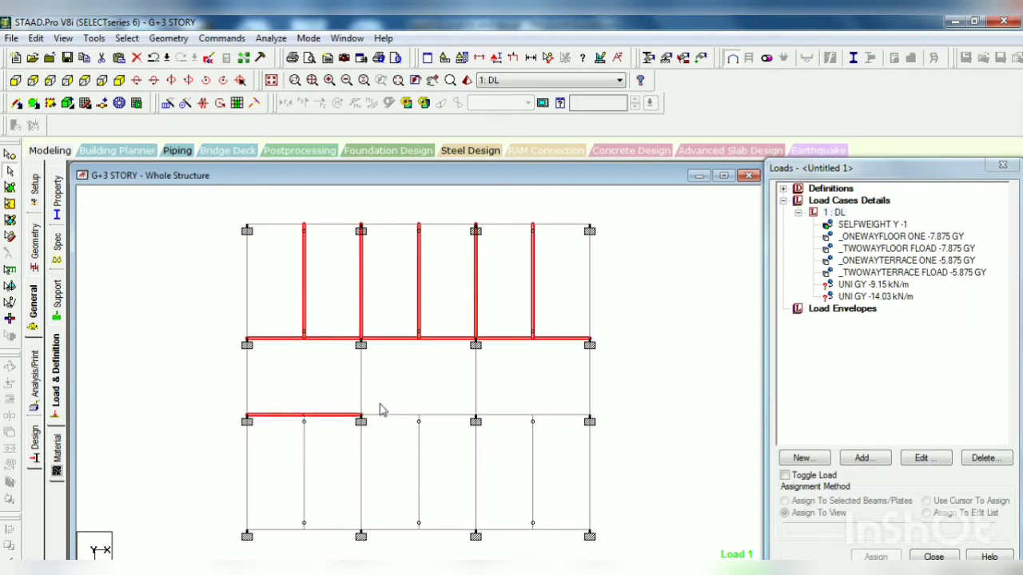
left_click(399, 416)
left_click(456, 416)
left_click(504, 417)
left_click(563, 416)
Step: Add the two interior transverse beams of the middle bay and the five of the lower bay to the selection
left_click(476, 384)
left_click(363, 385)
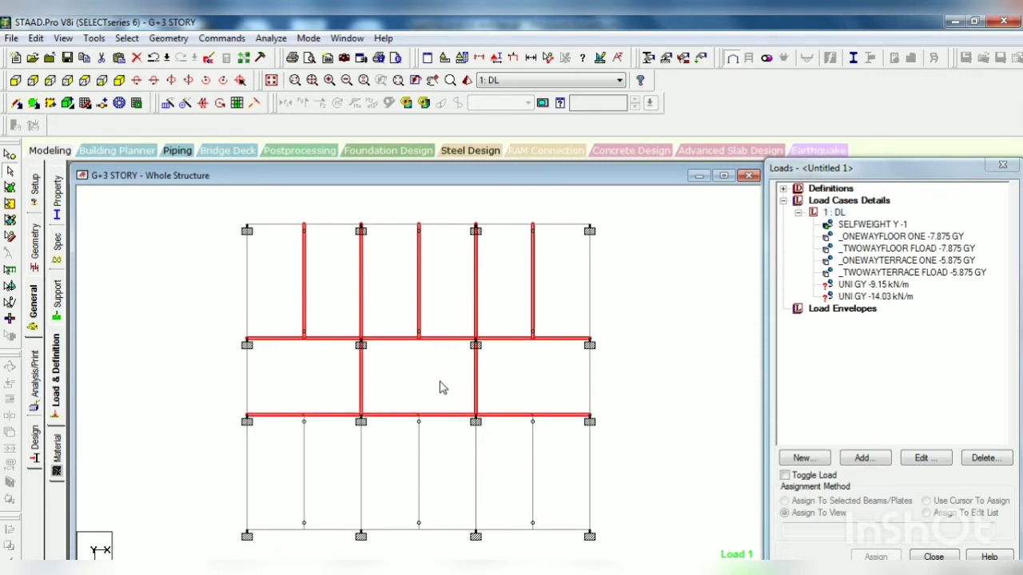
left_click(306, 480)
left_click(362, 479)
left_click(416, 480)
left_click(476, 480)
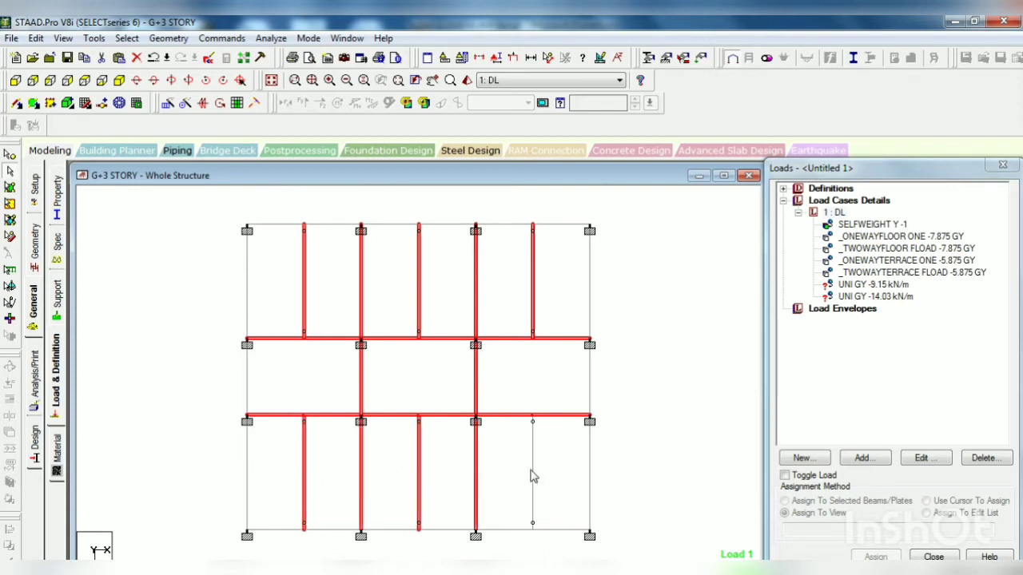
left_click(532, 476)
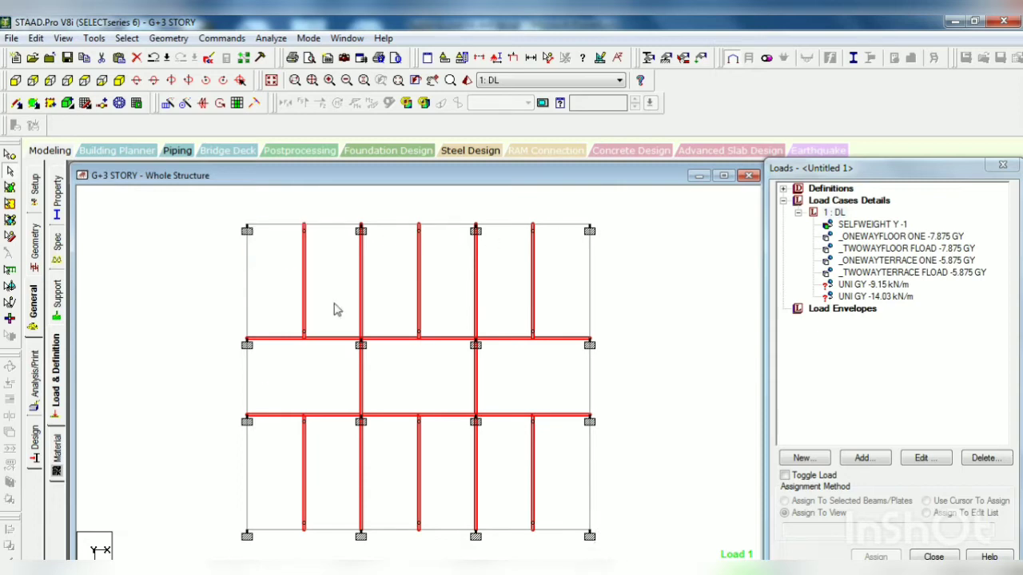
Step: Assign the UNI GY -9.15 kN/m wall load to the selected interior beams
left_click(887, 286)
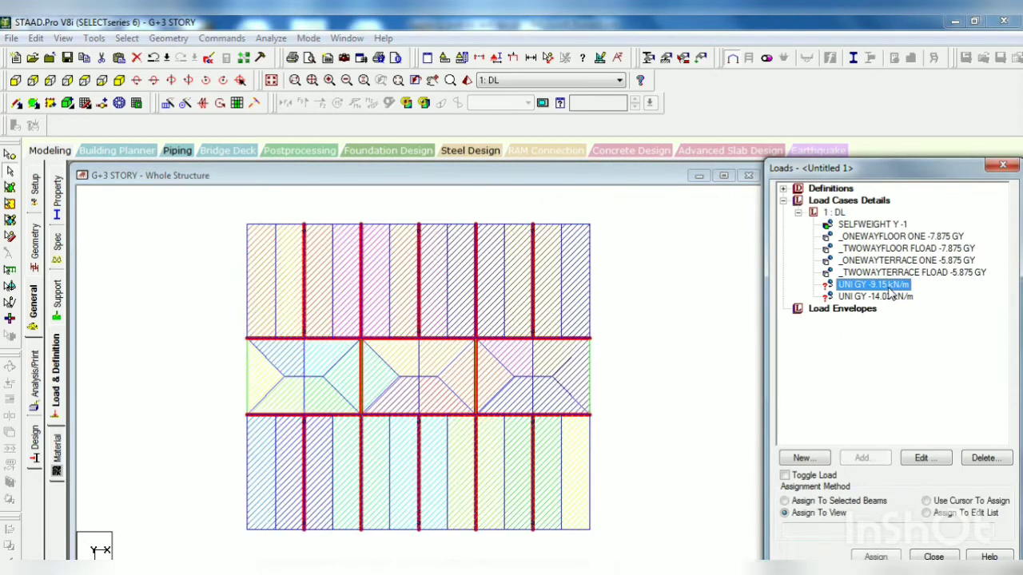
left_click(863, 503)
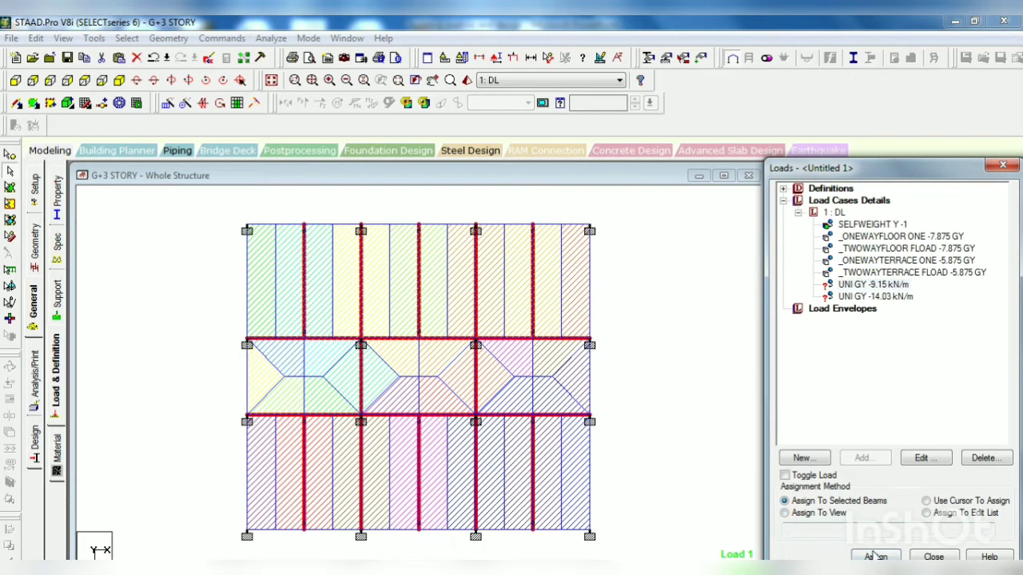
left_click(875, 557)
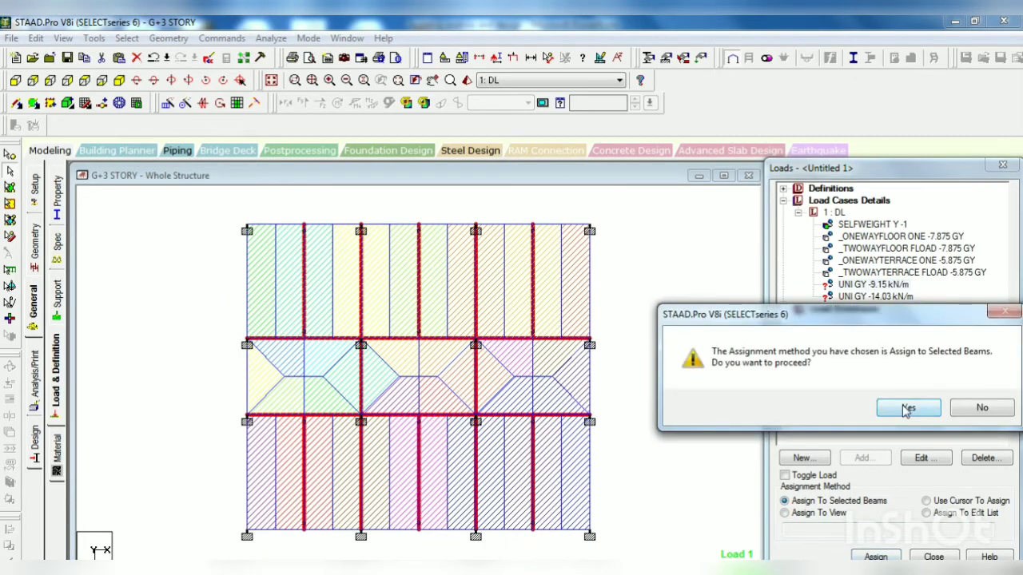
left_click(906, 408)
left_click(119, 81)
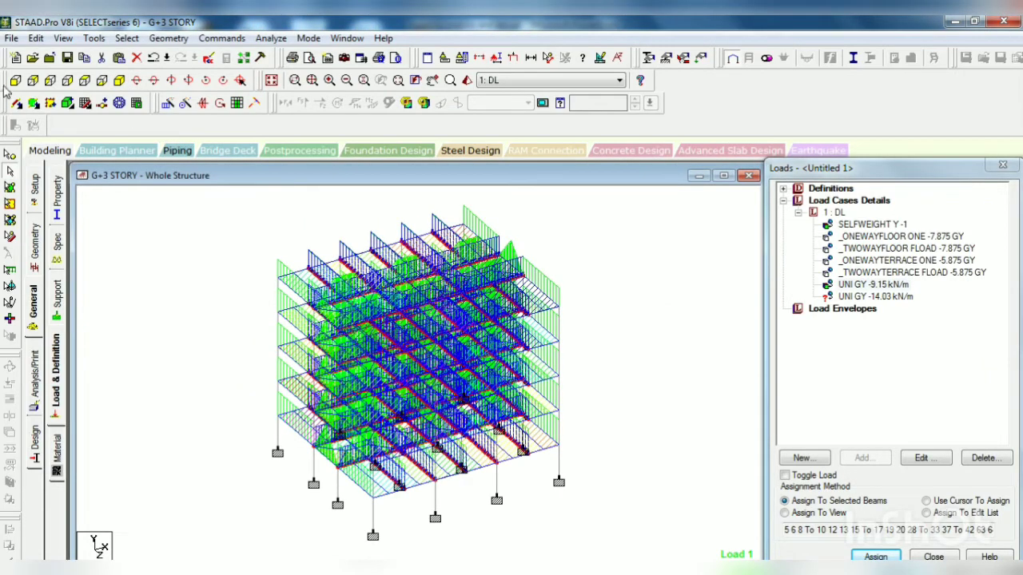
Step: Pick the UNI GY -14.03 kN/m load and select all outer perimeter beams around the plan
left_click(84, 81)
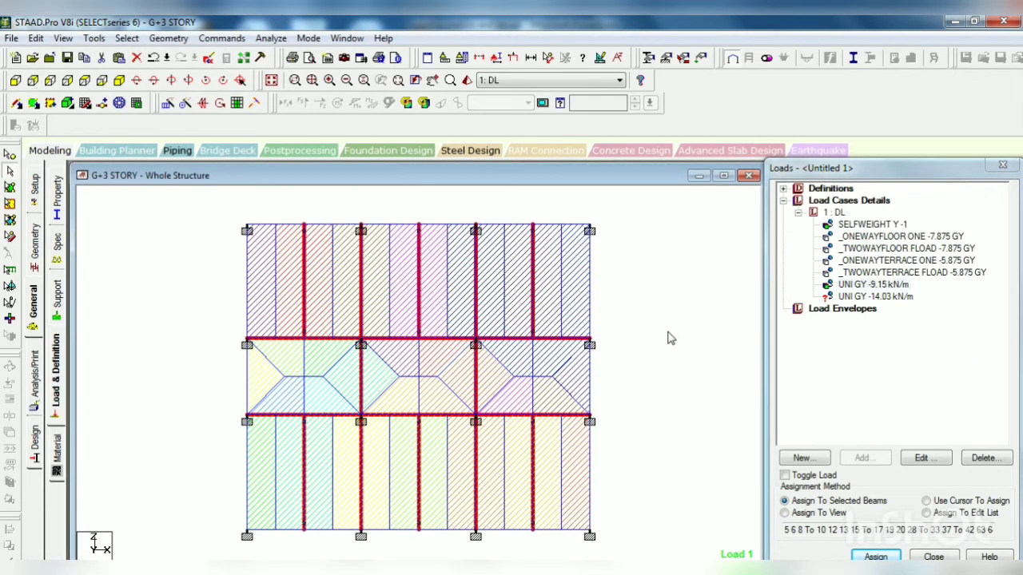
left_click(894, 284)
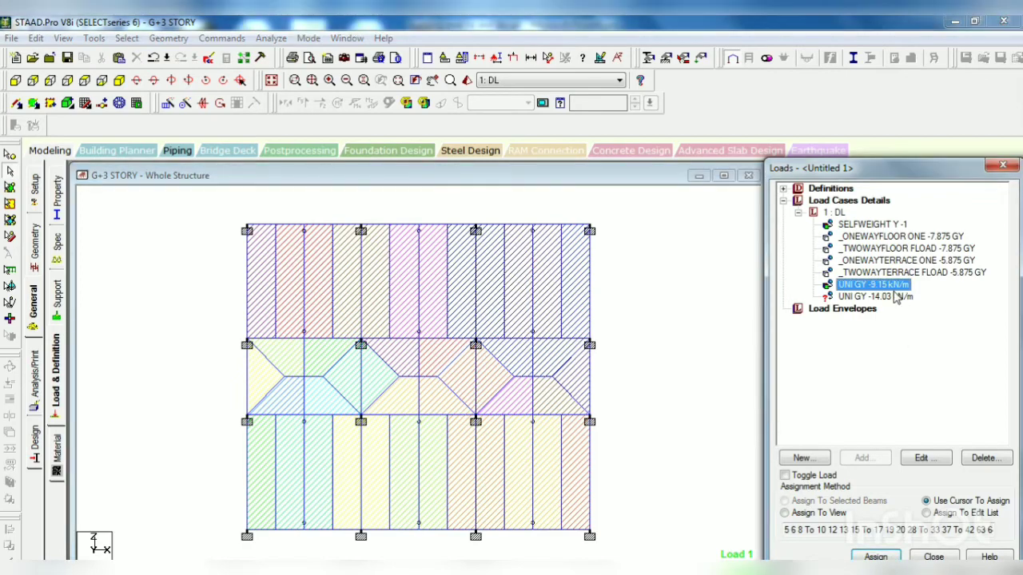
left_click(893, 296)
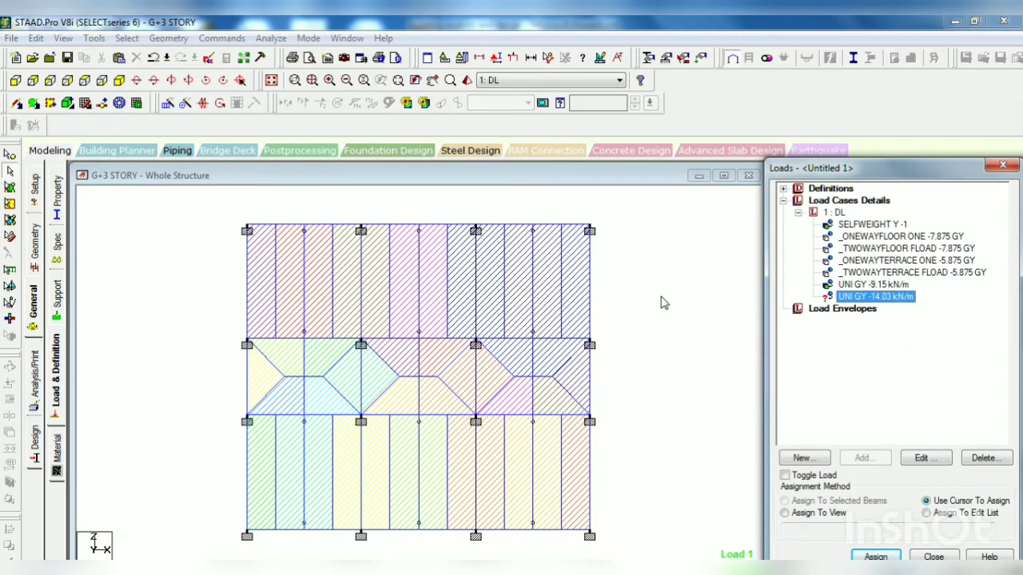
left_click(276, 226)
left_click(327, 227)
left_click(382, 227)
left_click(433, 227)
left_click(511, 226)
left_click(563, 227)
left_click(590, 272)
left_click(590, 392)
left_click(591, 462)
left_click(559, 529)
left_click(504, 530)
left_click(447, 530)
left_click(391, 530)
left_click(334, 530)
left_click(281, 530)
left_click(246, 502)
left_click(252, 377)
left_click(250, 313)
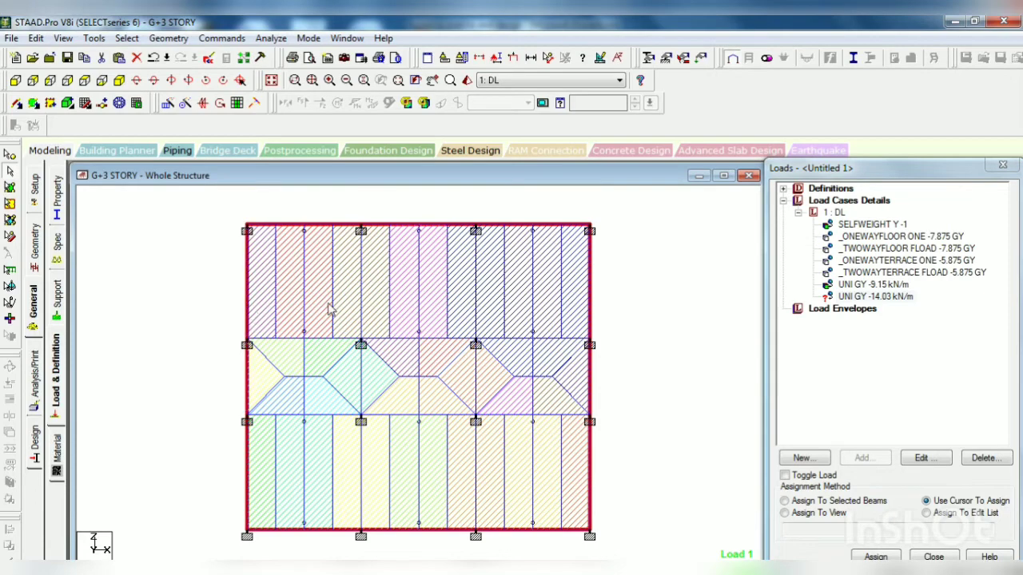
Step: Assign the UNI GY -14.03 kN/m wall load to the selected perimeter beams and let the file auto-save
left_click(839, 501)
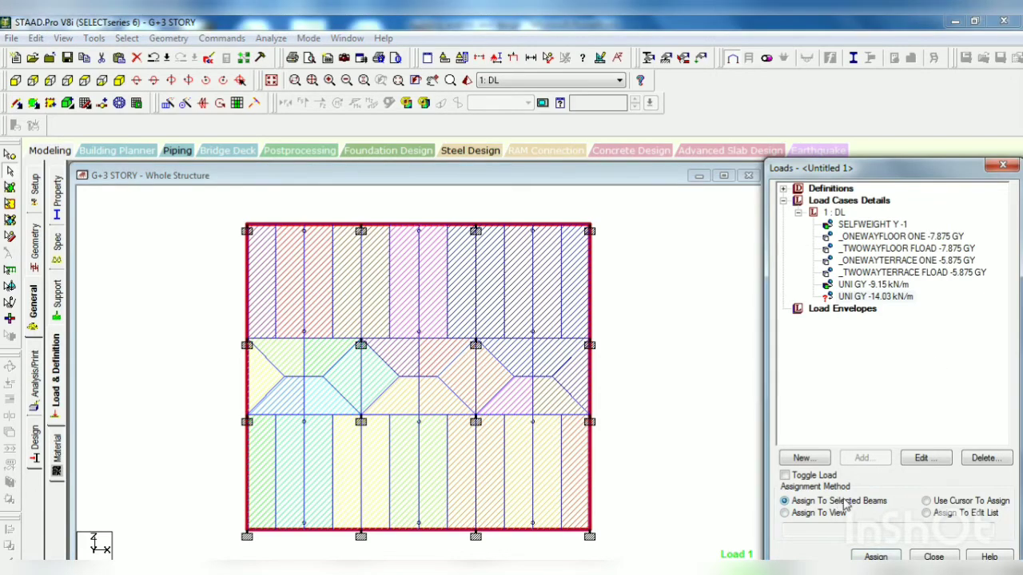
left_click(876, 557)
left_click(908, 409)
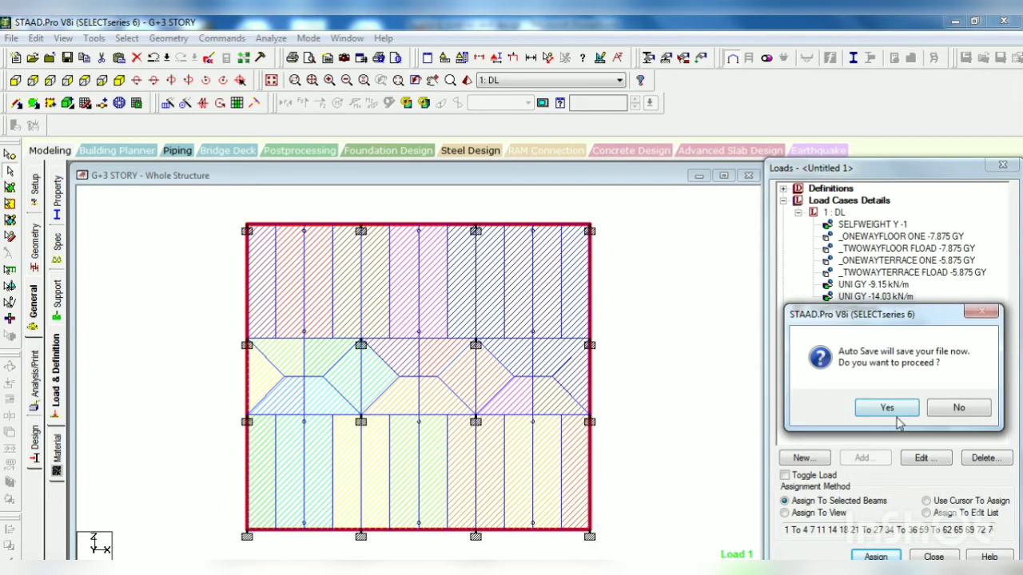
left_click(887, 409)
left_click(422, 332)
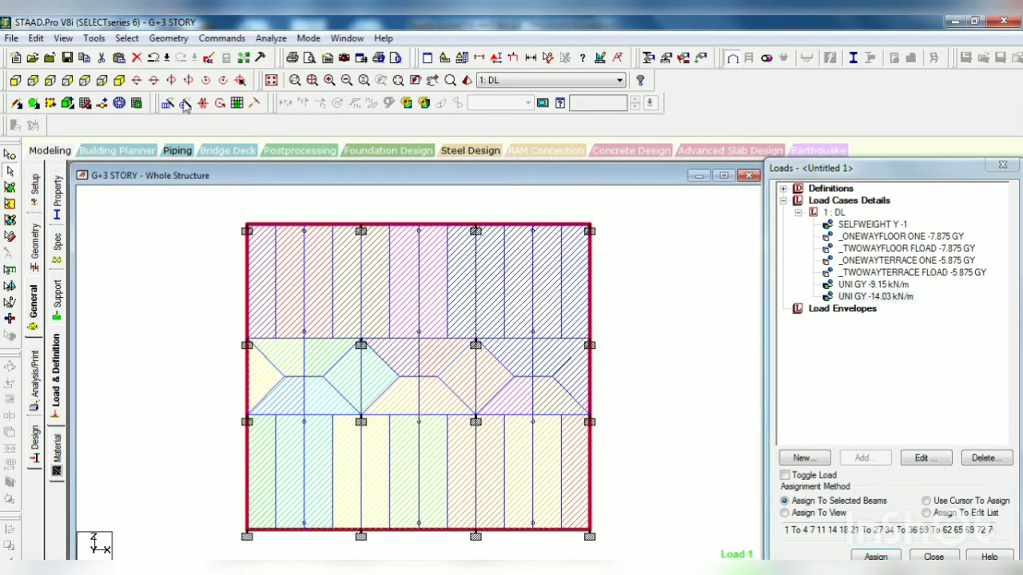
left_click(119, 80)
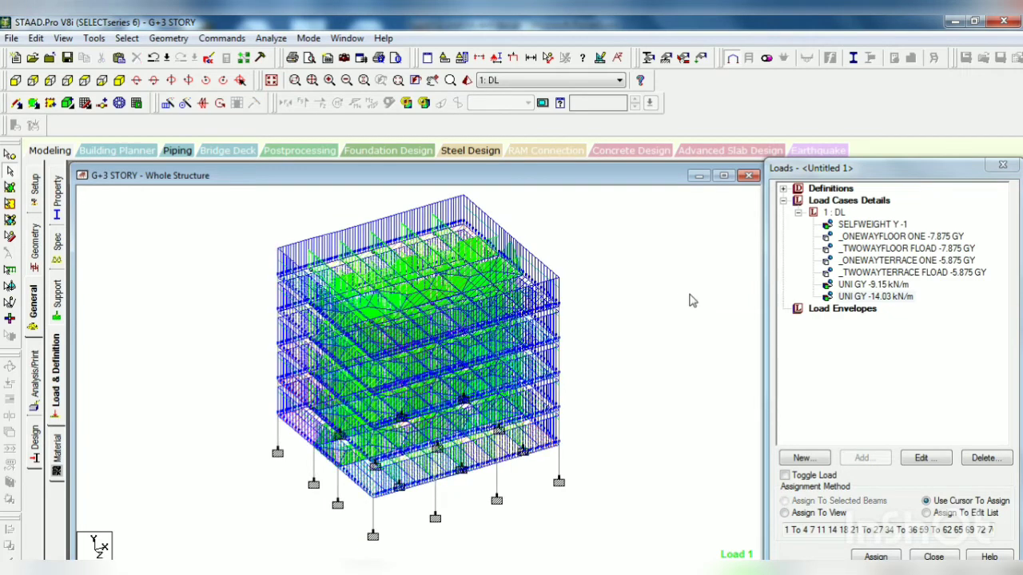
Step: Define a normal load combination named 1.5(DL) that applies a factor of 1.5 to load case 1: DL
left_click(833, 200)
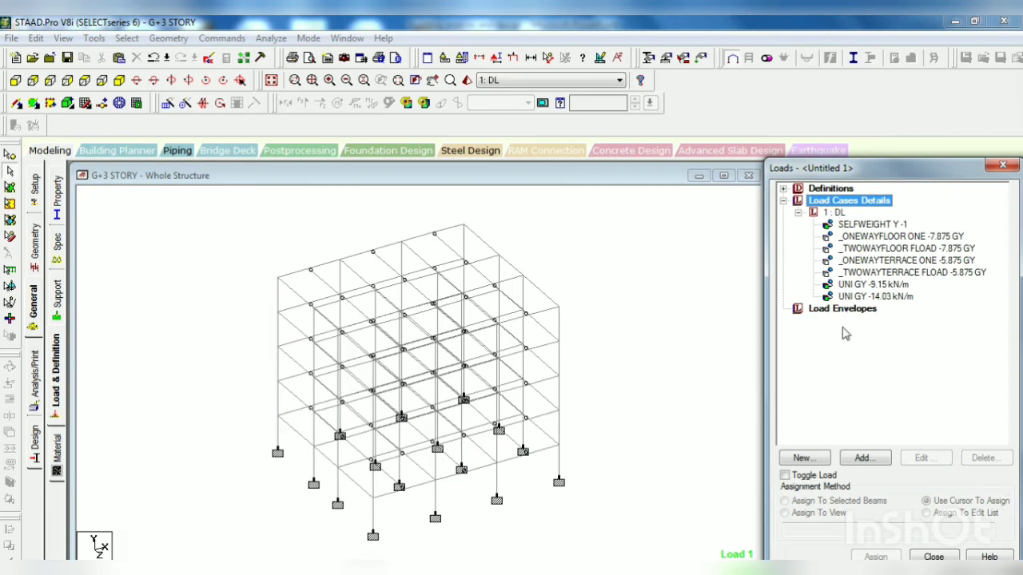
left_click(863, 457)
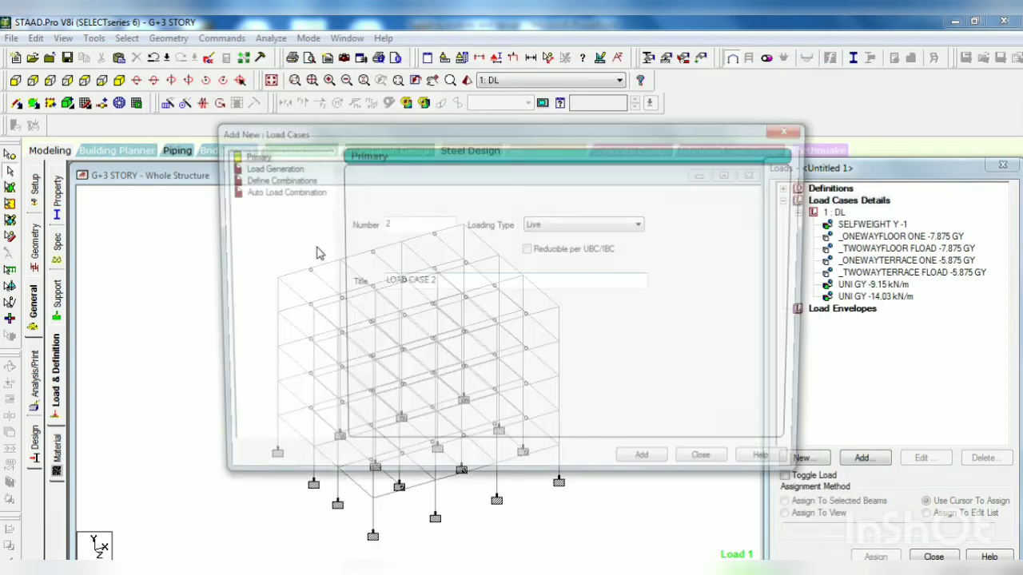
left_click(276, 180)
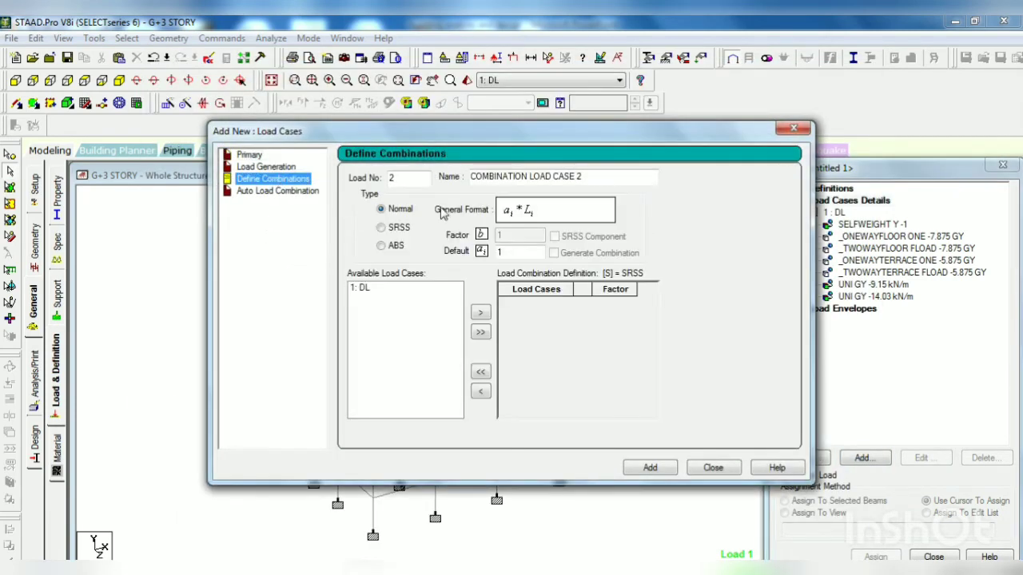
left_click_drag(594, 177, 452, 177)
type("1.5(DL")
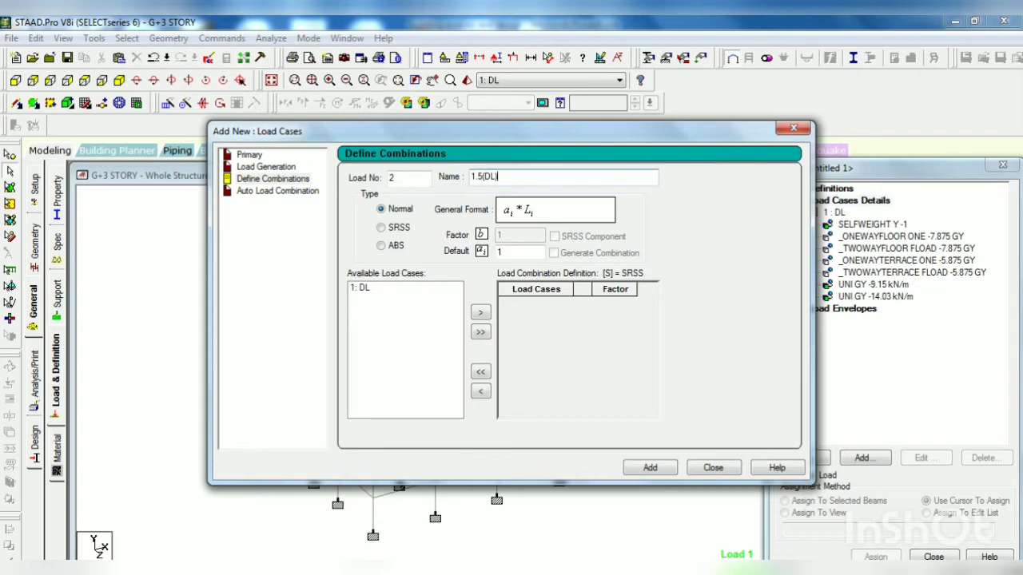
left_click(480, 312)
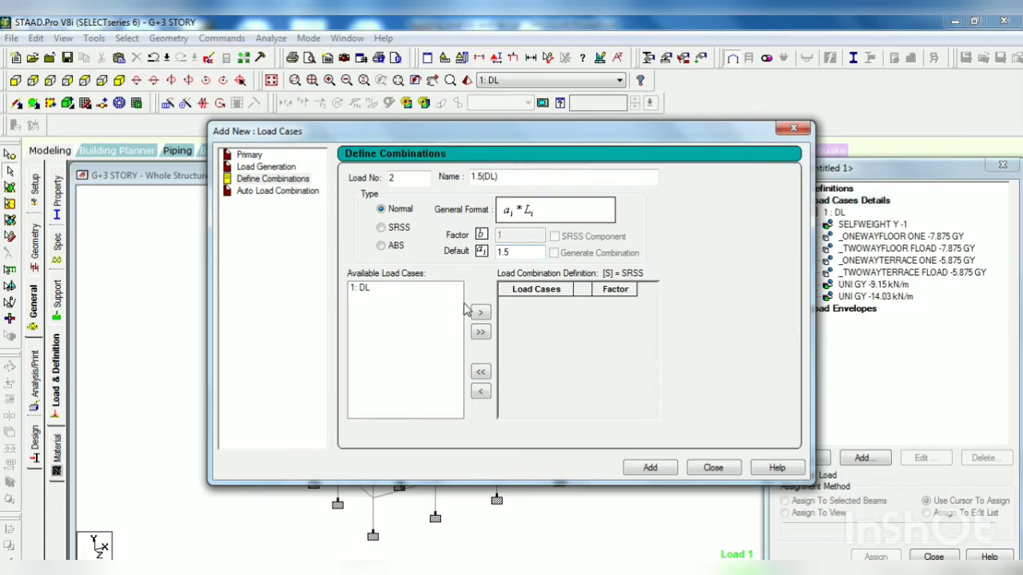
left_click(369, 288)
left_click(480, 313)
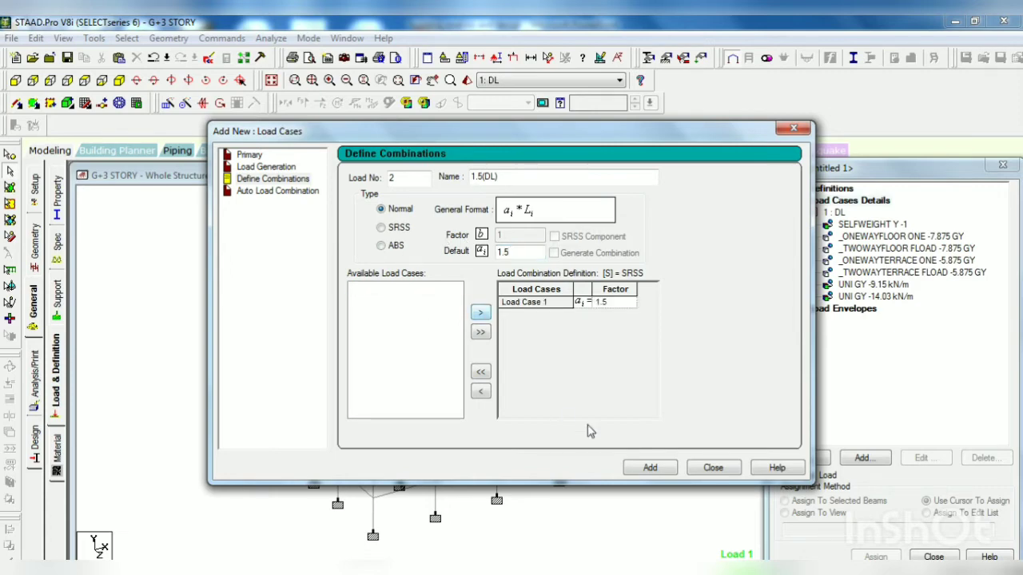
left_click(649, 465)
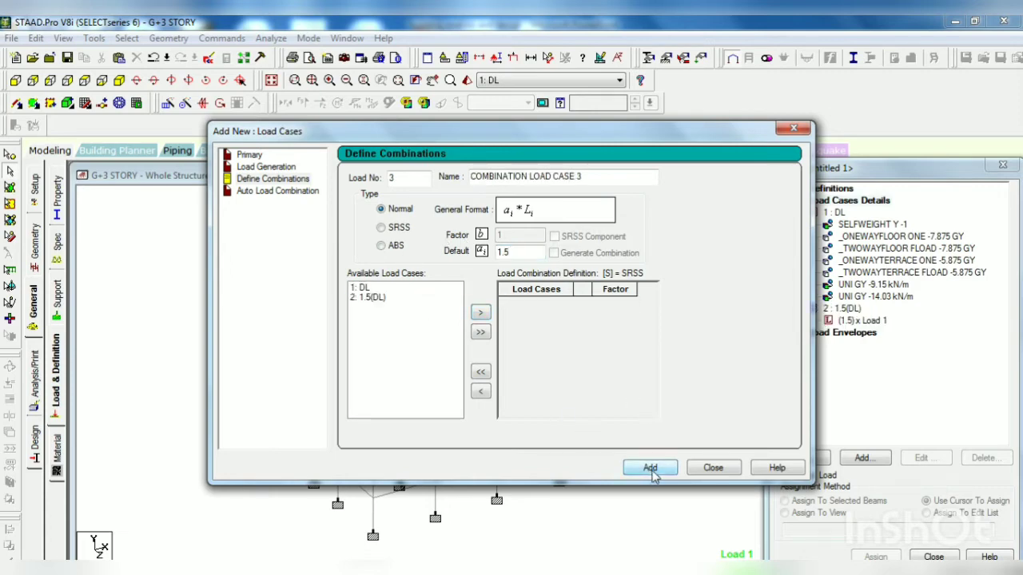
left_click(363, 290)
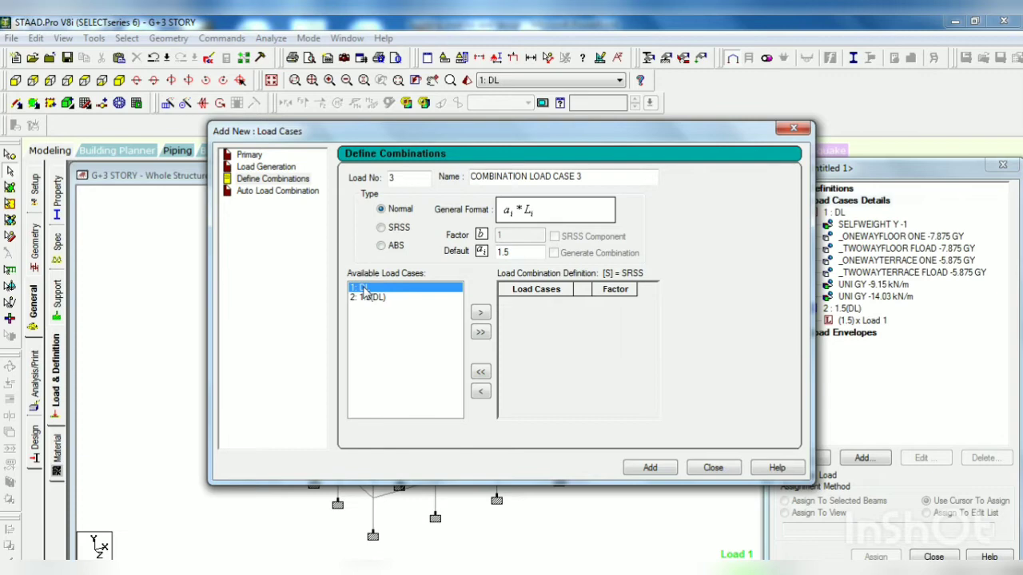
left_click(711, 471)
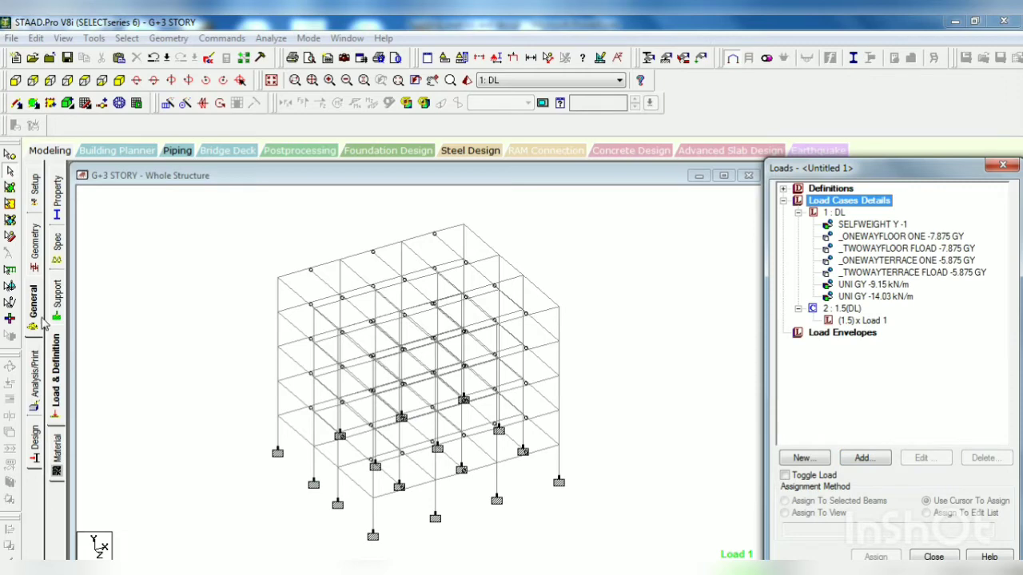
Step: Add a Perform Analysis command with the No Print option
left_click(15, 80)
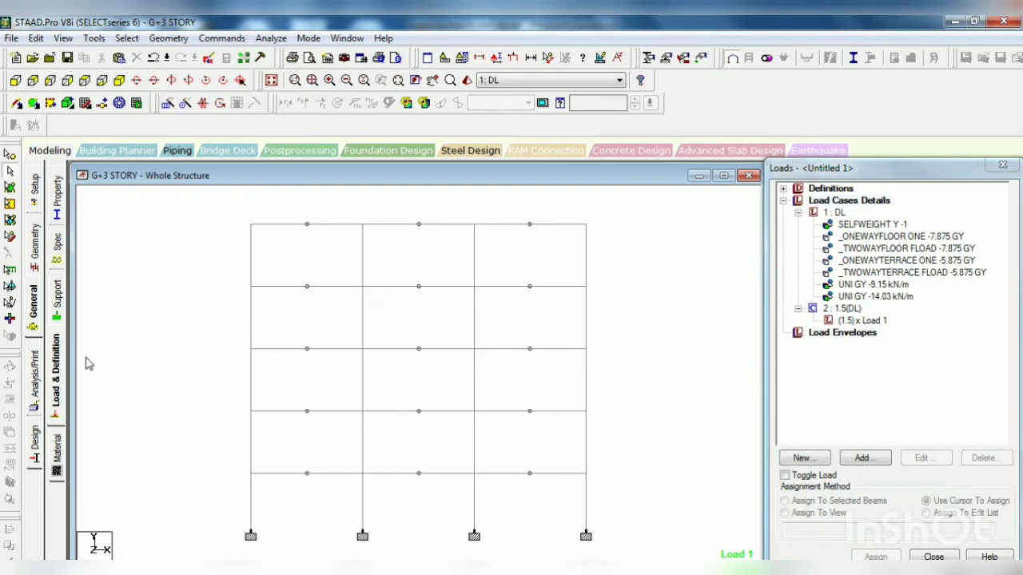
left_click(36, 388)
left_click(465, 470)
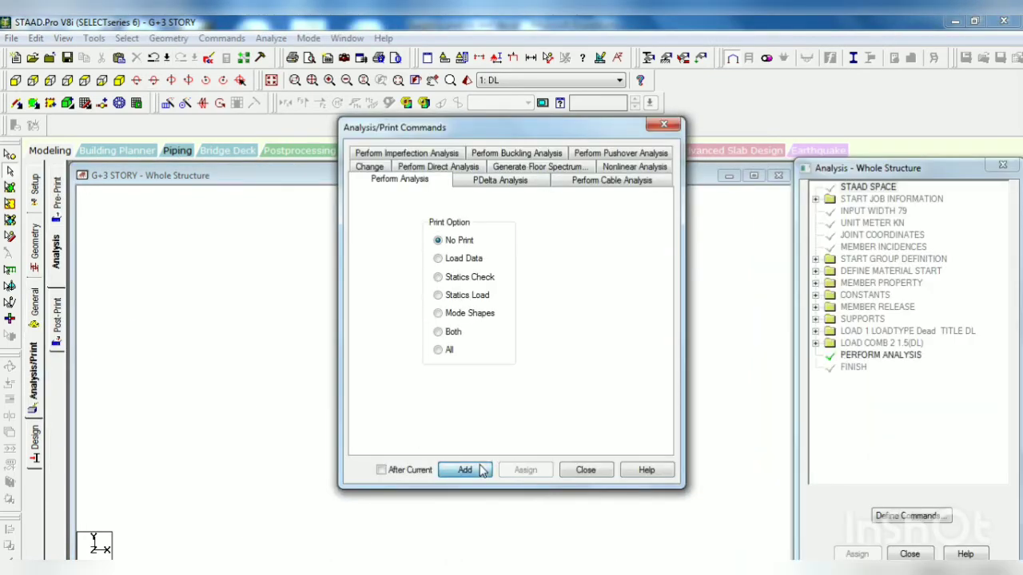
left_click(584, 470)
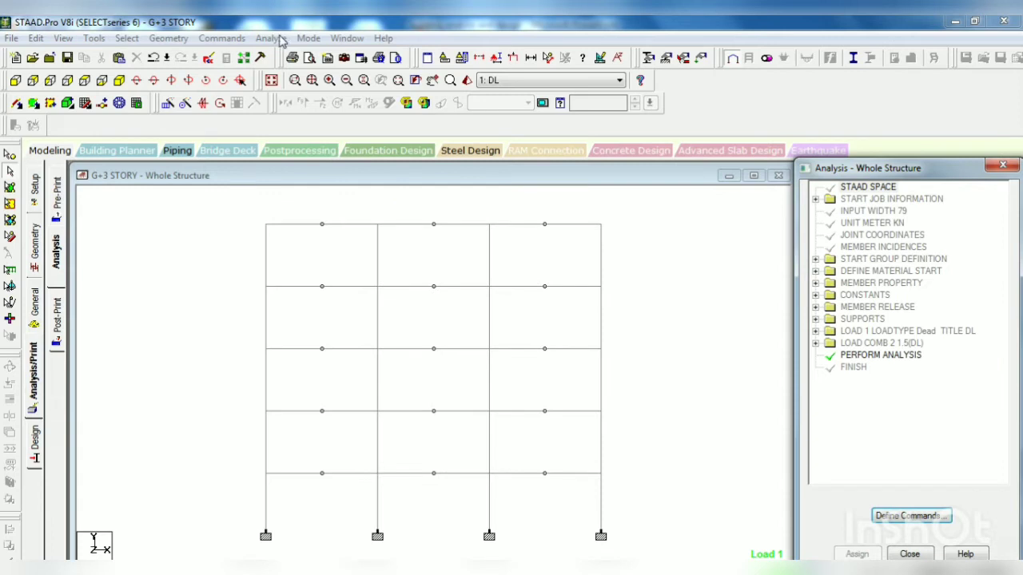
Step: Run the analysis, saving the modified structure, and continue to post-processing mode
left_click(278, 40)
left_click(293, 55)
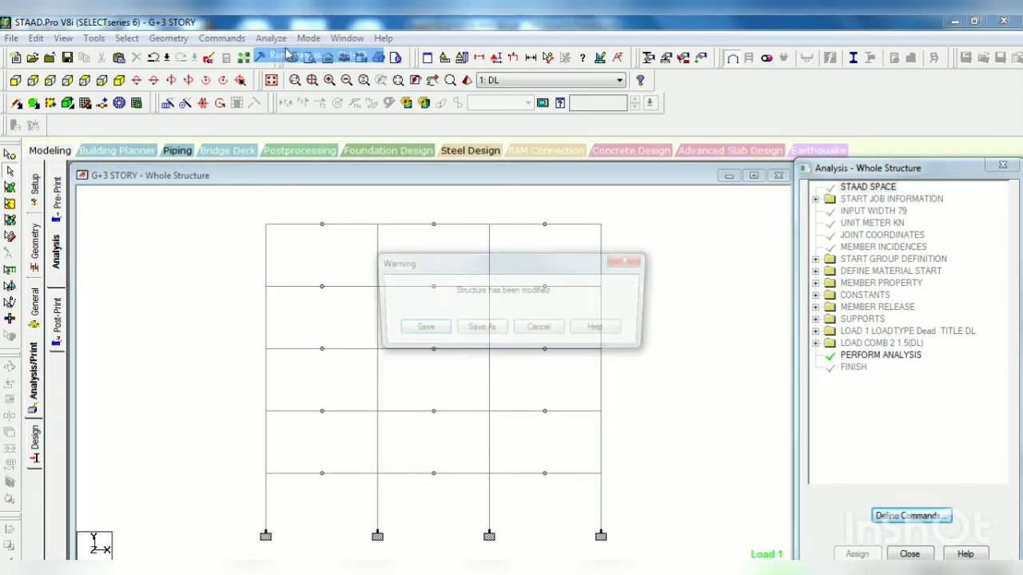
left_click(411, 331)
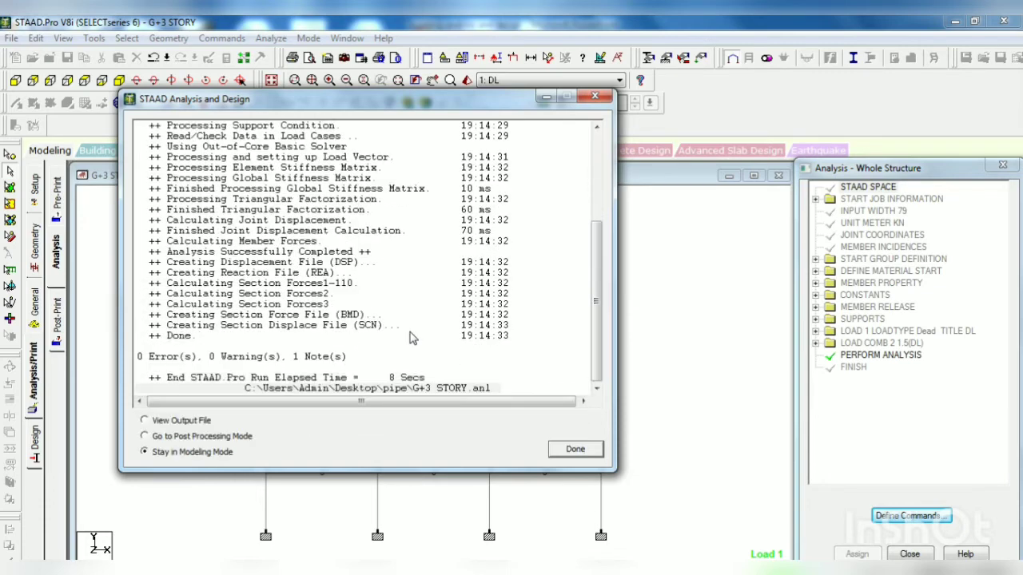
left_click(244, 438)
left_click(574, 450)
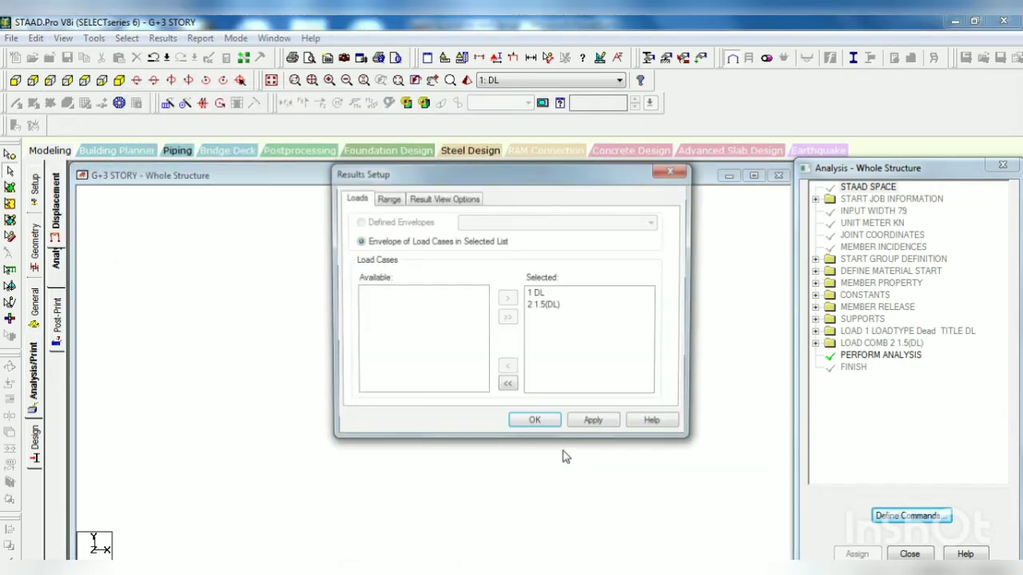
Step: Limit the results setup to load case 2 1.5(DL) only, and open the results
left_click(507, 387)
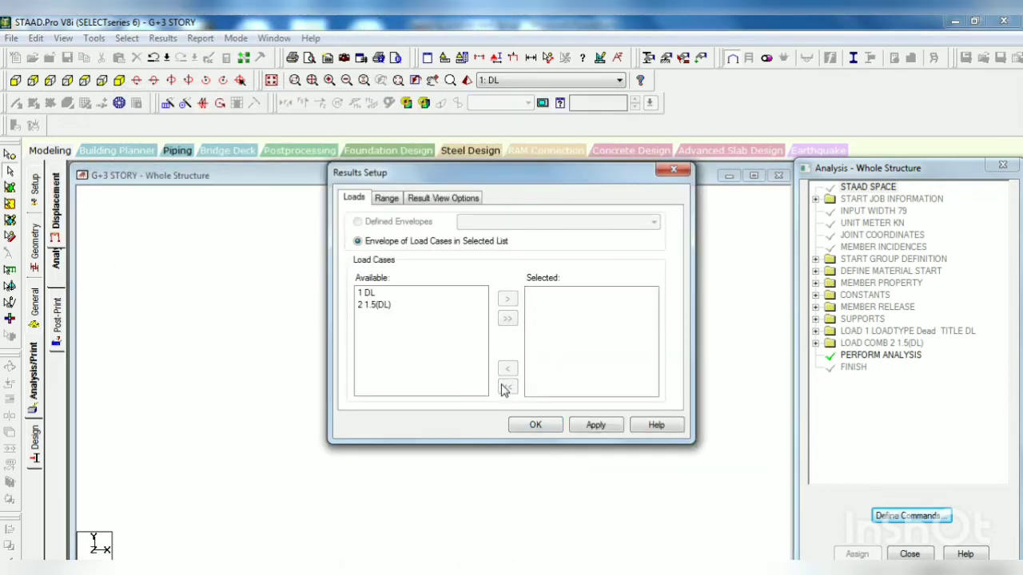
left_click(448, 306)
left_click(507, 299)
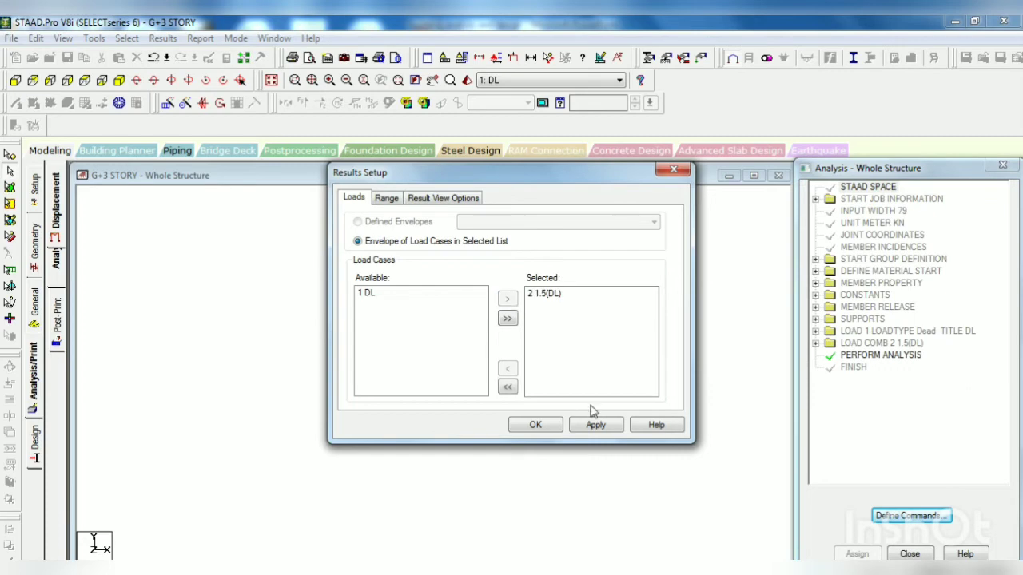
left_click(585, 425)
left_click(535, 425)
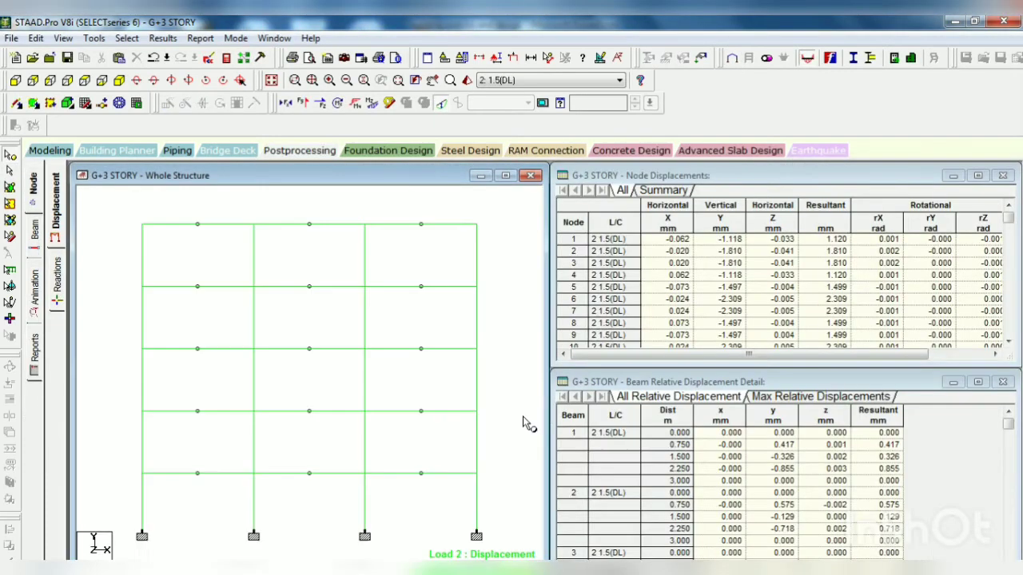
Step: Show the beam force results, and switch to PowerPoint to view the result comparison slide
left_click(35, 235)
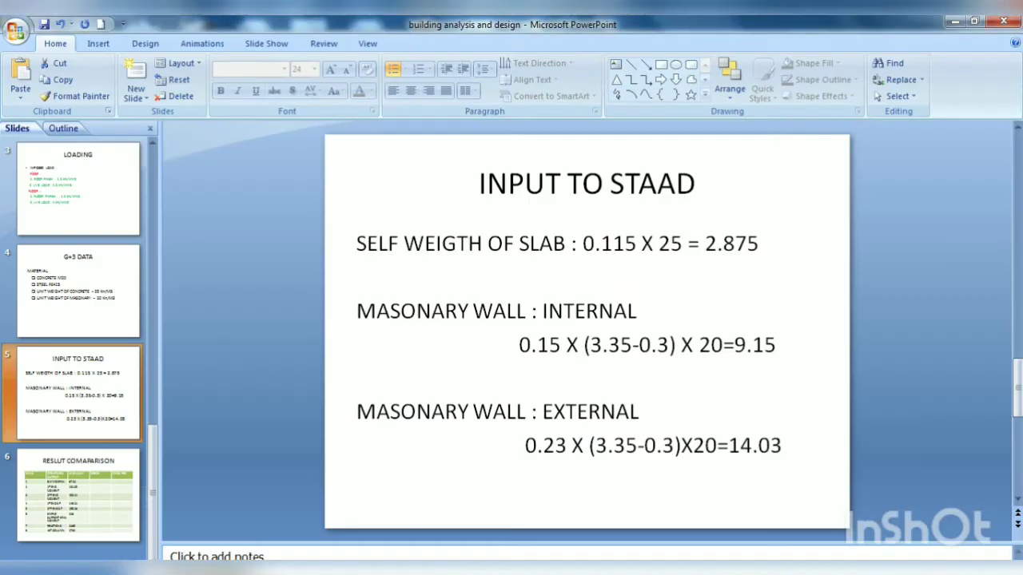
left_click(112, 473)
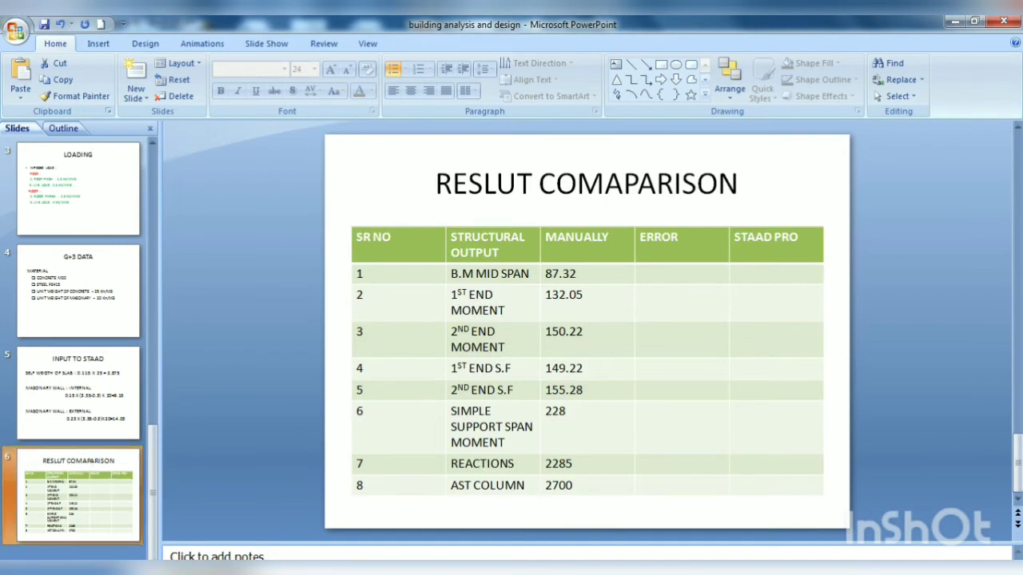
Step: Switch back to STAAD.Pro and, from the front view, isolate the second beam level above the supports in the active window
mouse_move(484, 570)
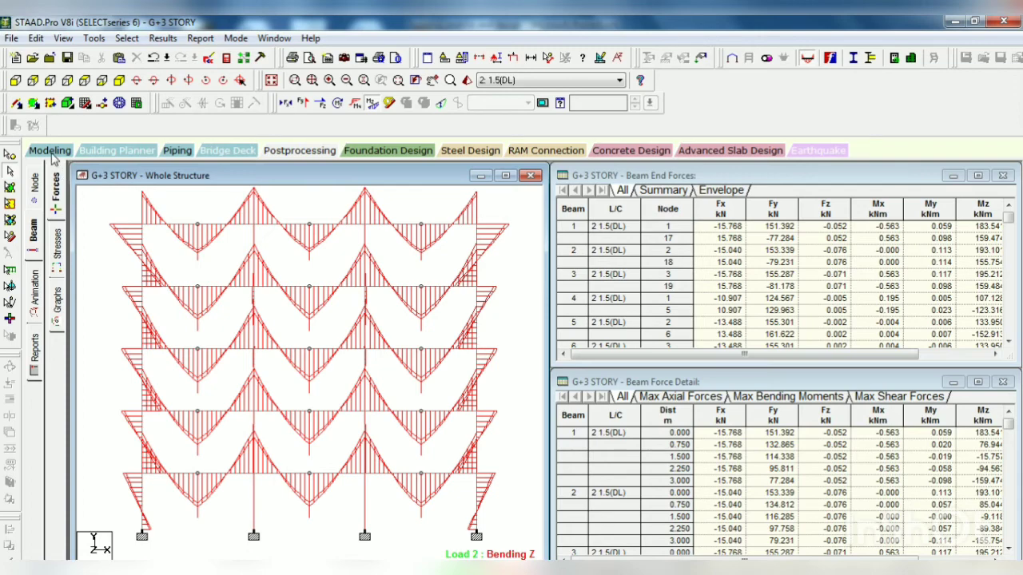
left_click(119, 80)
left_click(15, 80)
left_click_drag(124, 398, 490, 415)
right_click(493, 404)
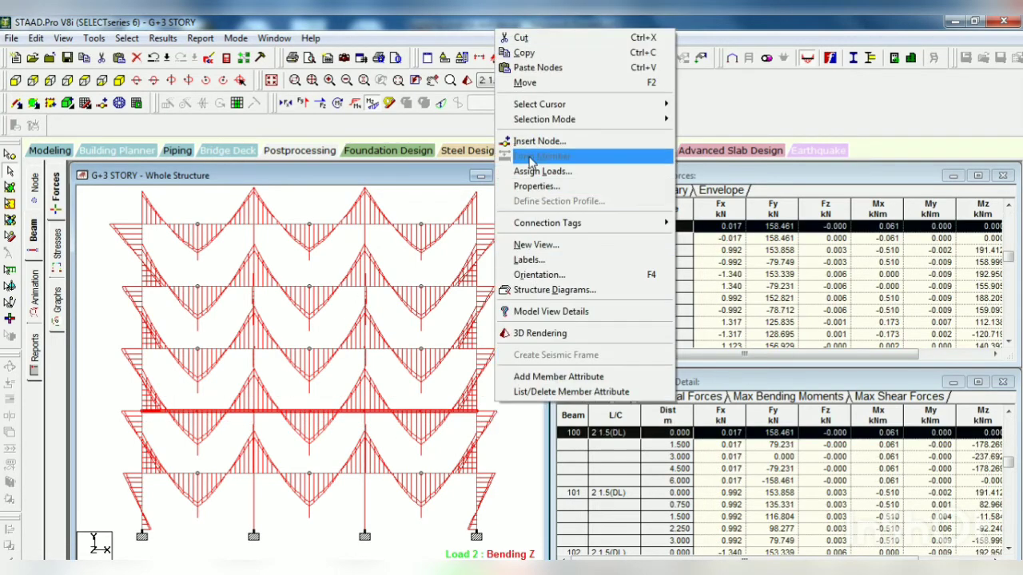
left_click(572, 244)
left_click(607, 285)
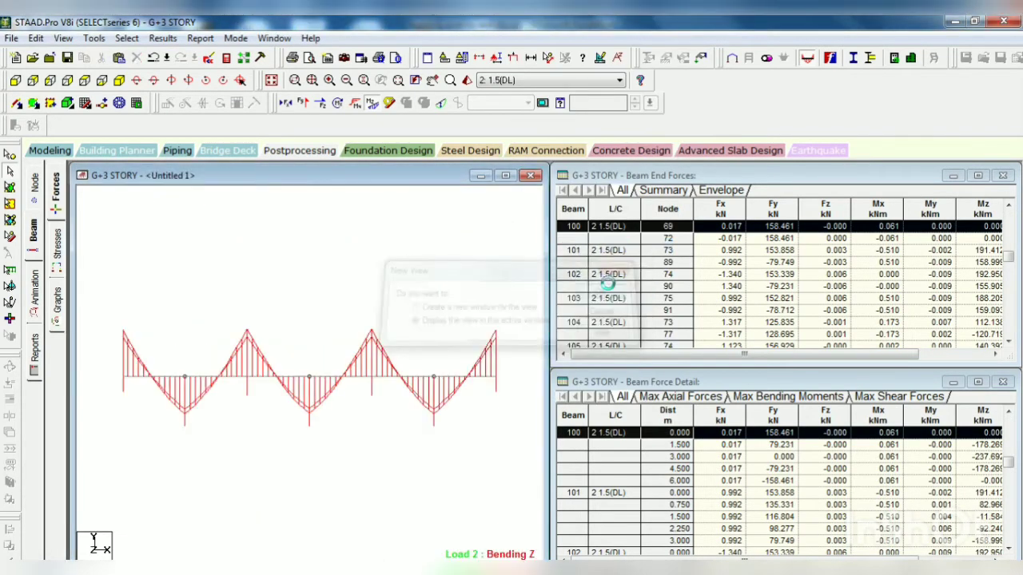
Step: View the isolated floor in plan and display beam 63's Bending-Z diagram for load case 2:1.5(DL)
left_click(33, 183)
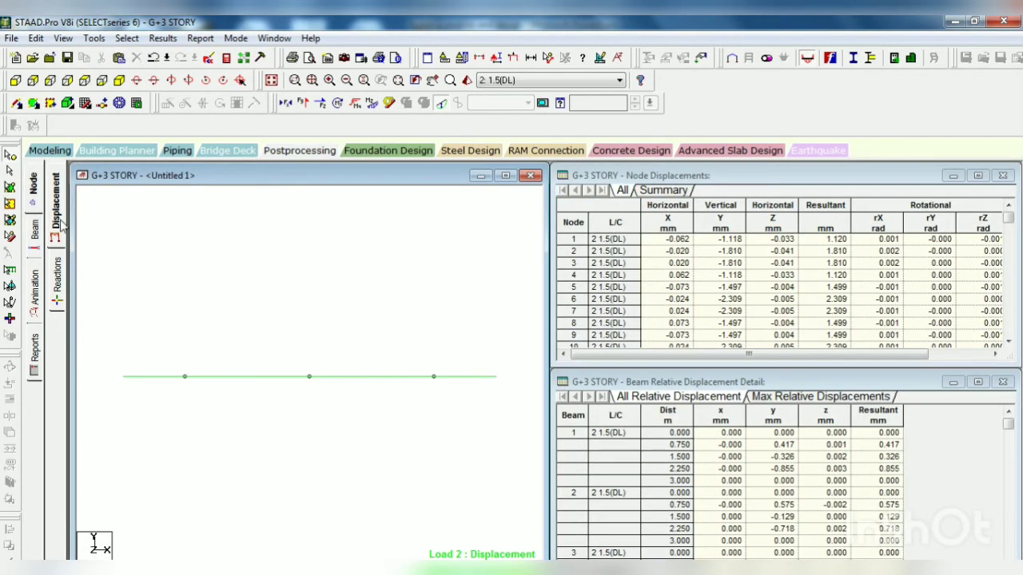
left_click(102, 80)
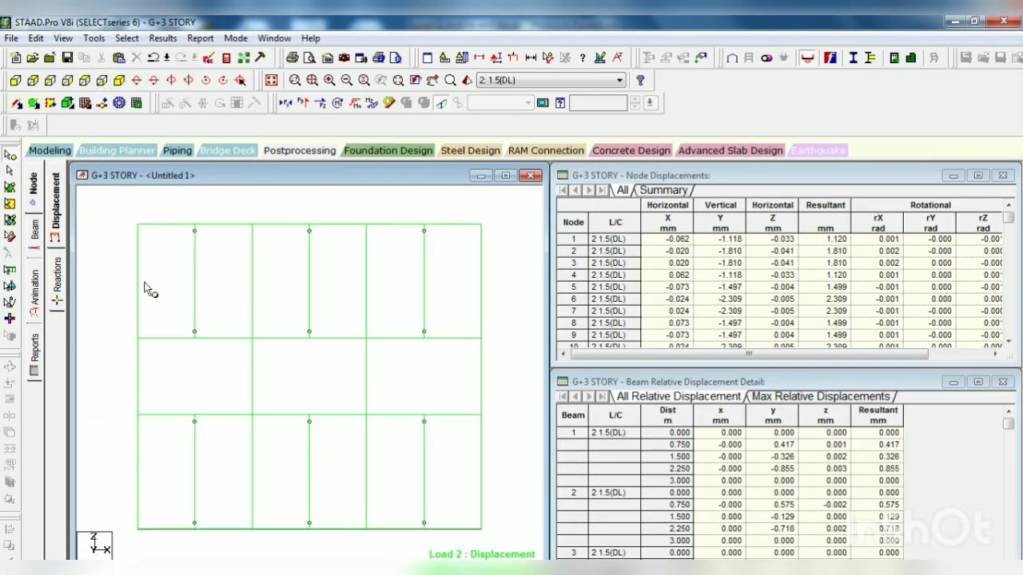
left_click(34, 231)
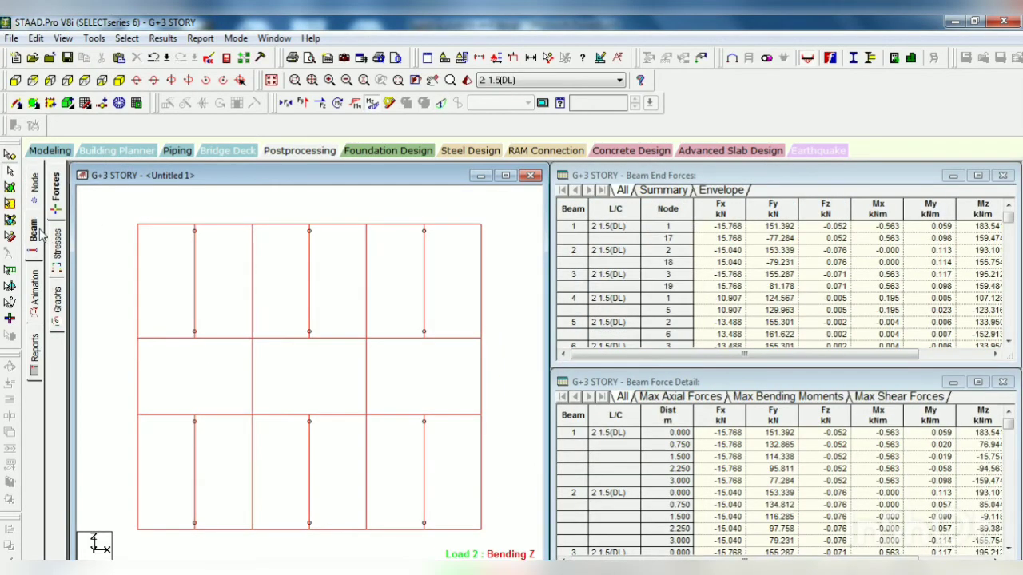
double_click(252, 448)
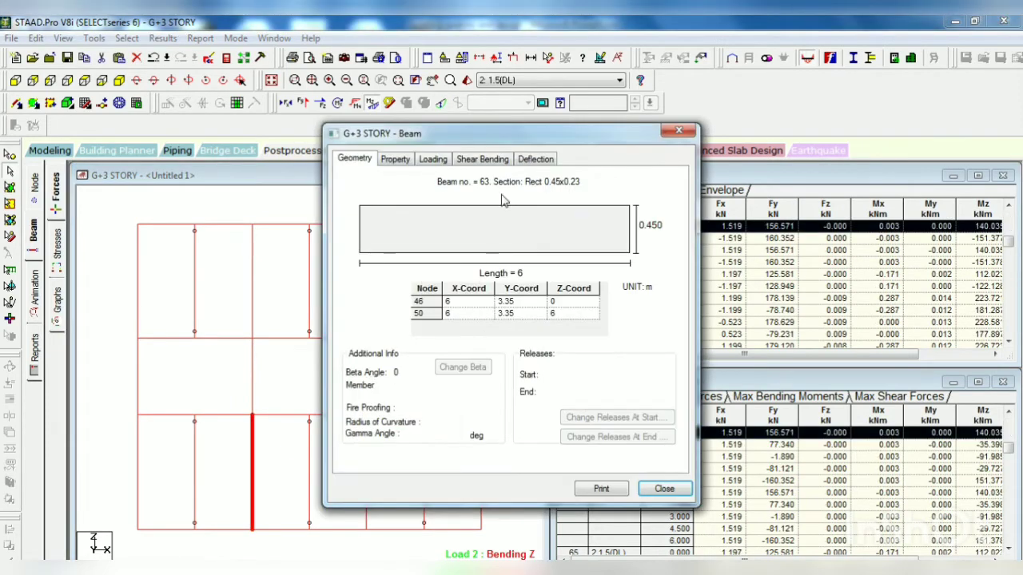
left_click(483, 159)
left_click(663, 406)
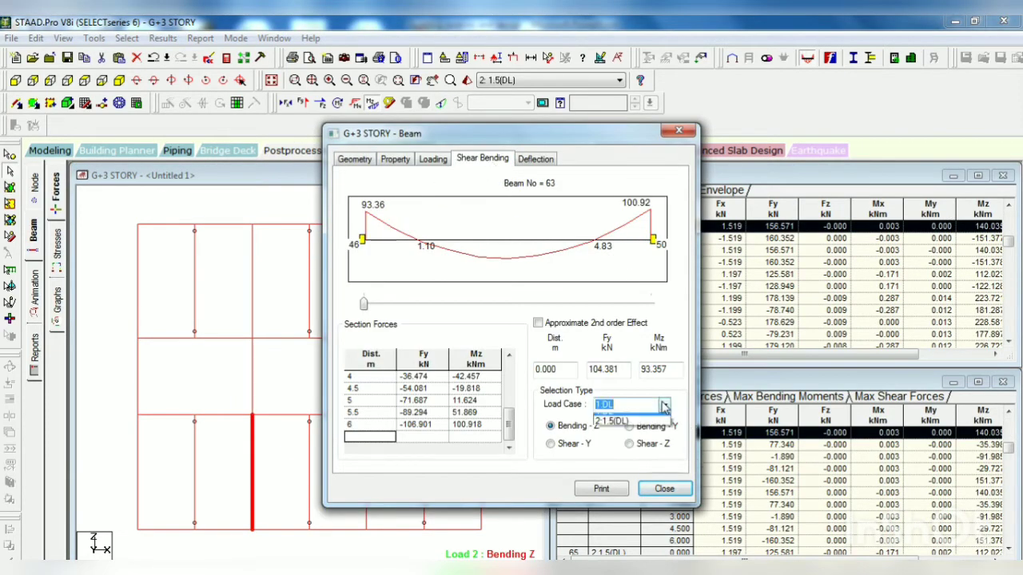
left_click(612, 421)
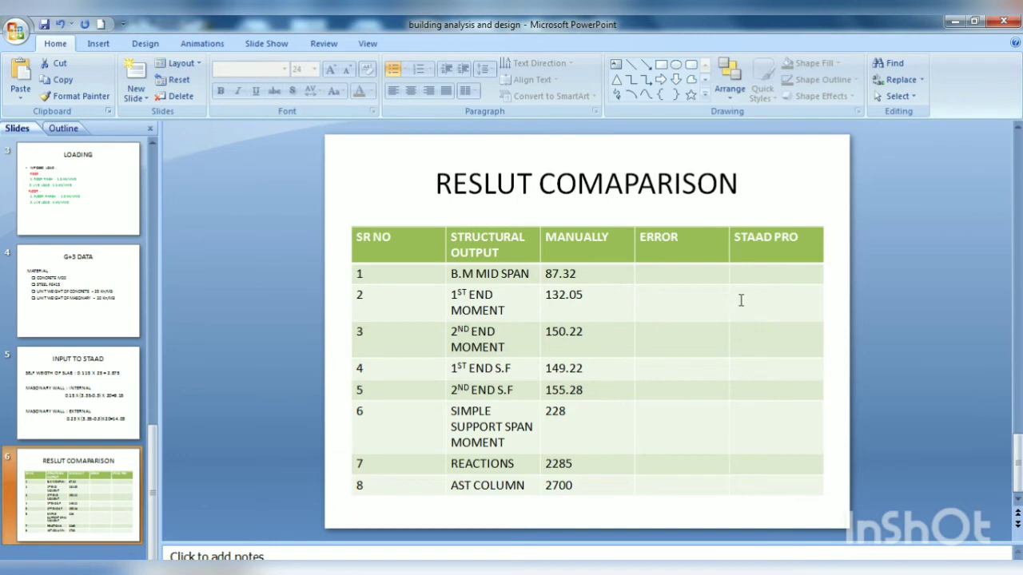
Step: In the PowerPoint comparison table, enter STAAD PRO values of 140 for the 1st end moment and 151 for the 2nd end moment
left_click(741, 300)
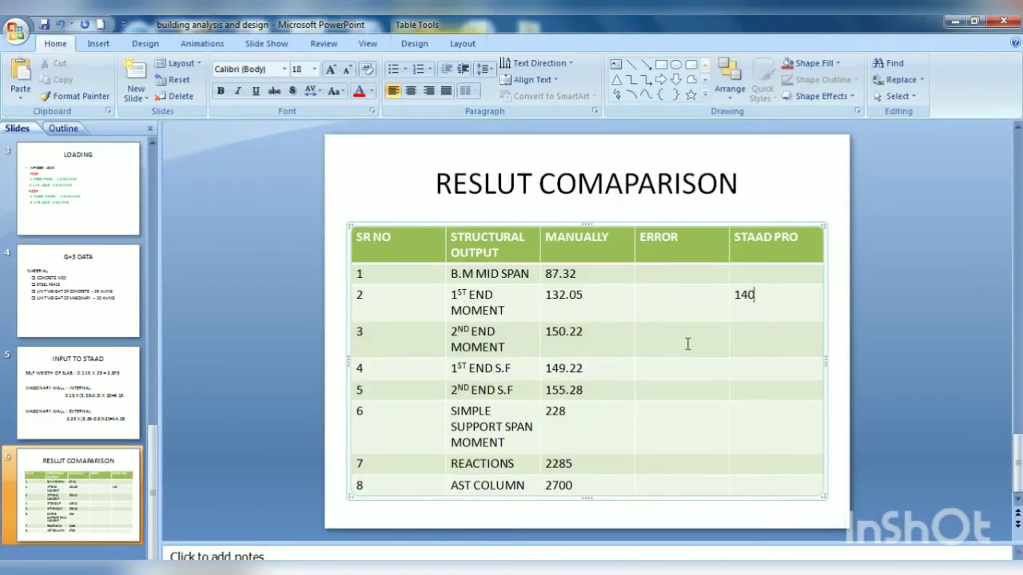
type("15")
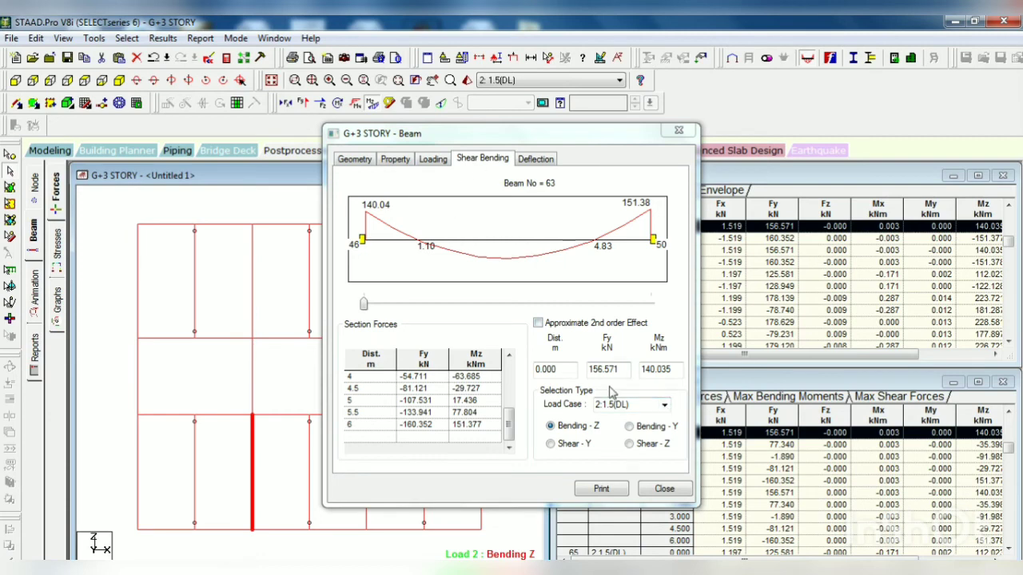
Step: Display beam 63's Shear-Y diagram in STAAD.Pro and record 156 and 160 in PowerPoint as the 1st and 2nd end shear forces
left_click(572, 449)
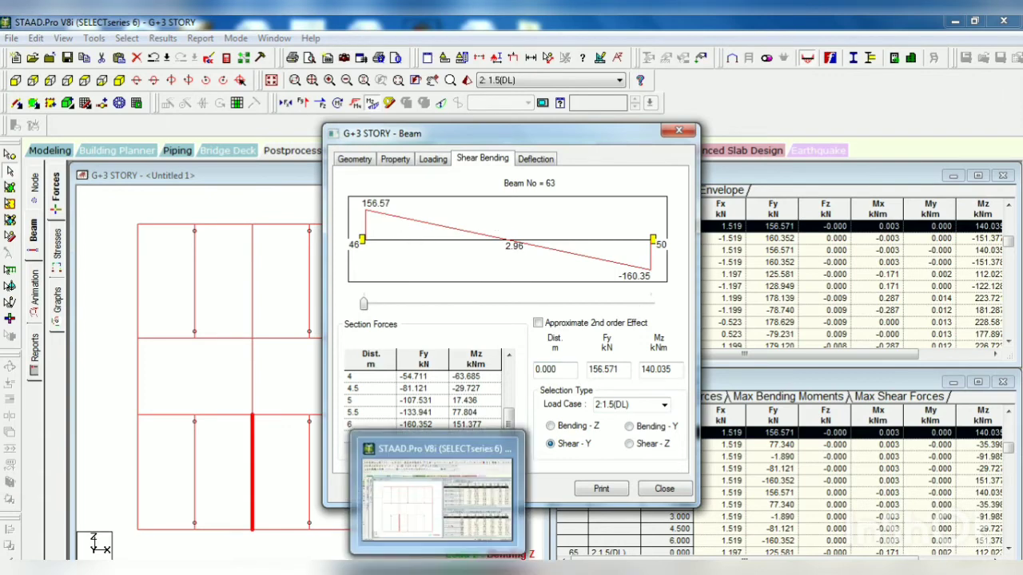
left_click(495, 570)
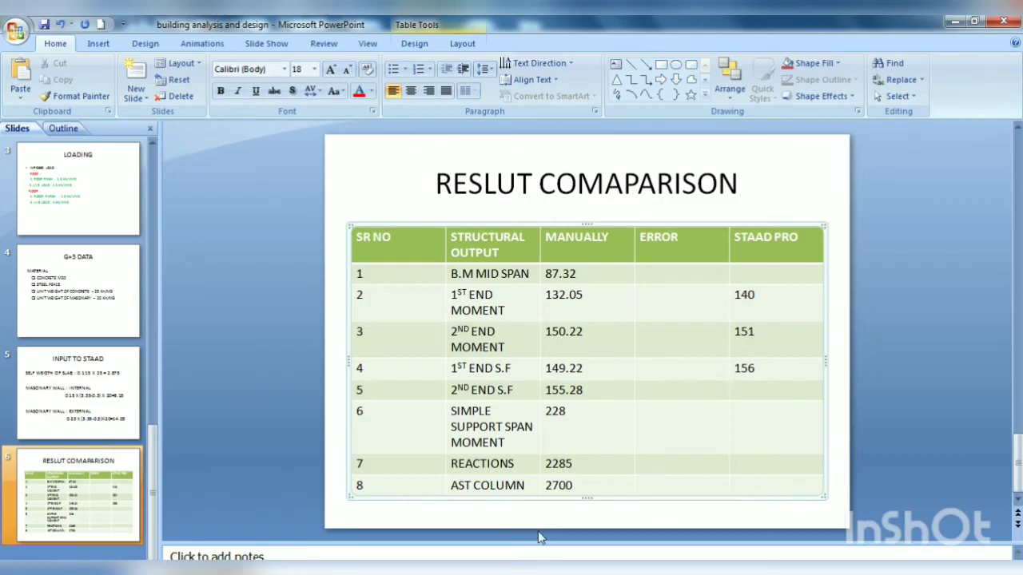
left_click(473, 572)
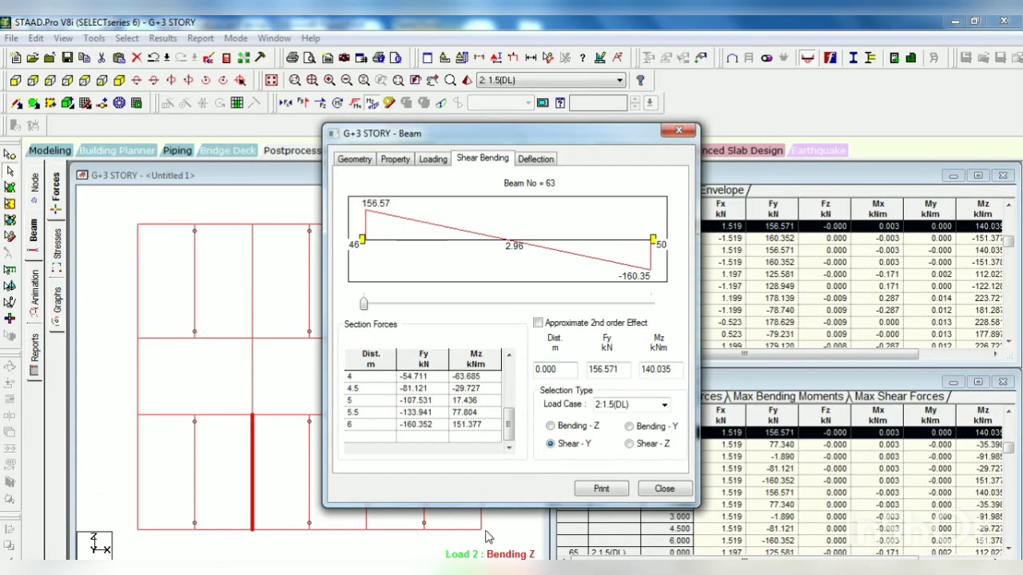
left_click(495, 570)
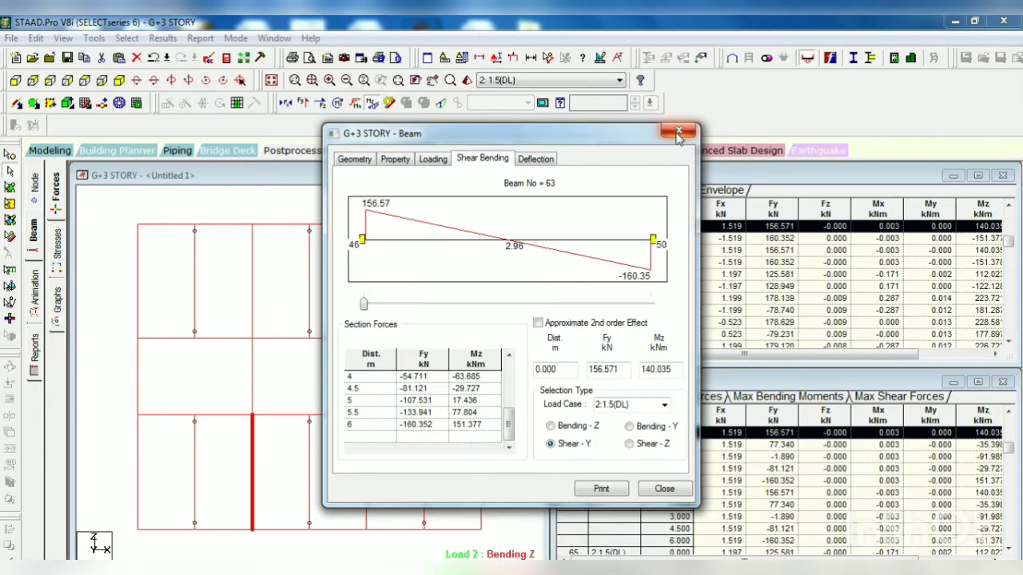
Step: Close beam 63's details in STAAD.Pro and display the bending diagram of end-released secondary beam 95 for load case 2:1.5(DL)
left_click(678, 133)
left_click(206, 475)
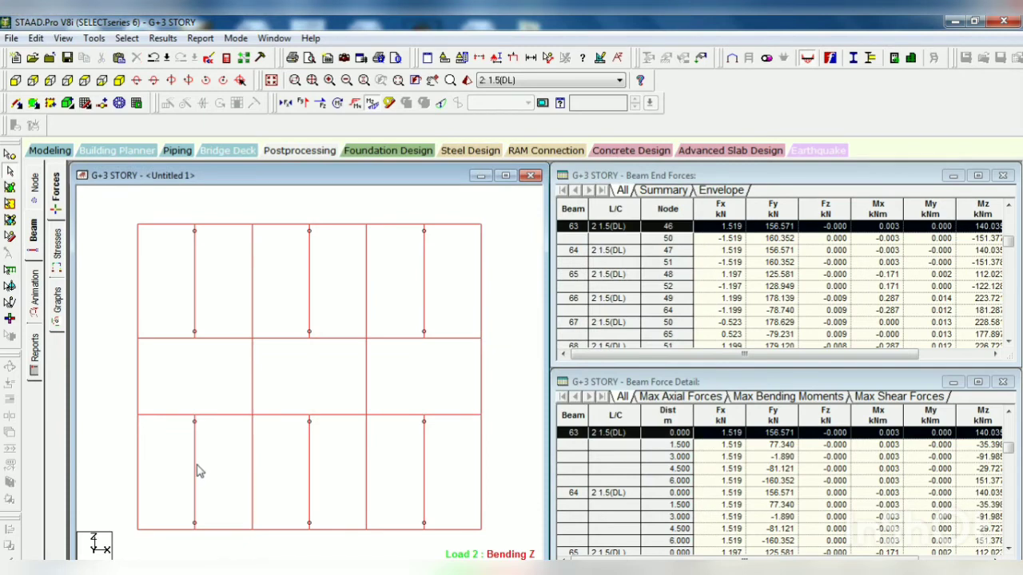
double_click(197, 467)
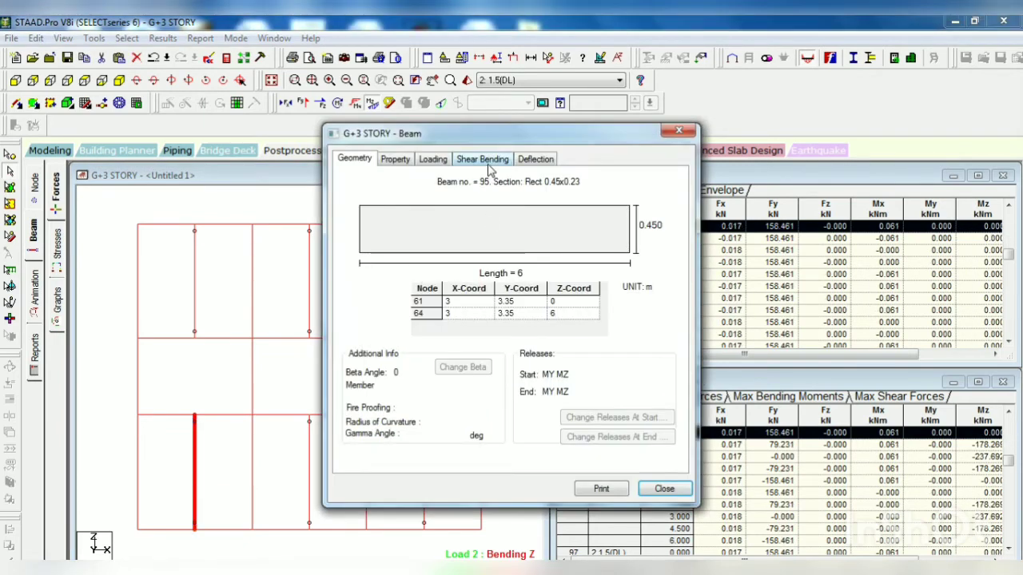
left_click(484, 159)
left_click(664, 404)
left_click(638, 429)
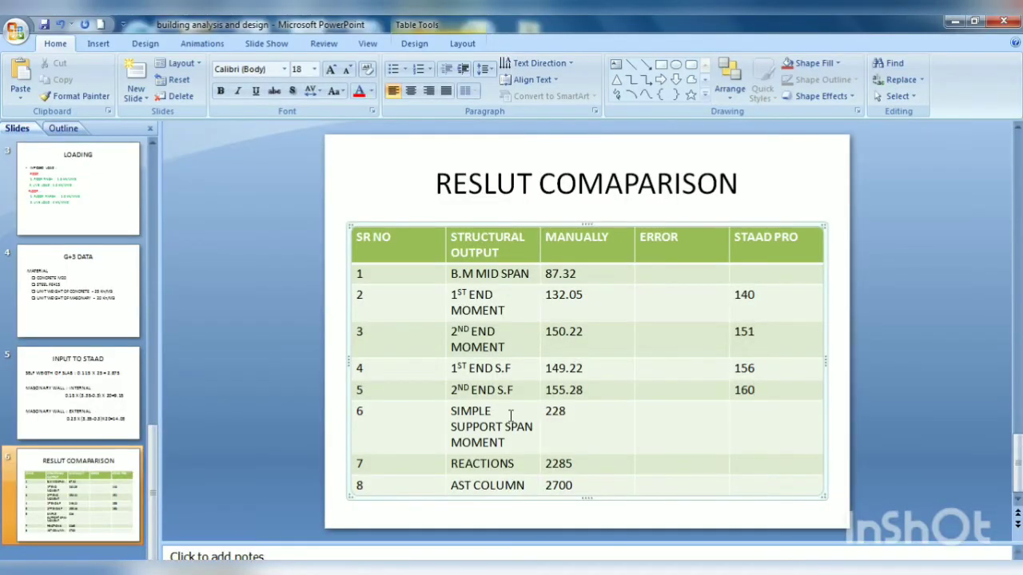
Step: Record beam 95's midspan moment as the STAAD PRO simple support span moment in PowerPoint, and close the beam's details in STAAD.Pro
left_click(744, 413)
type("23")
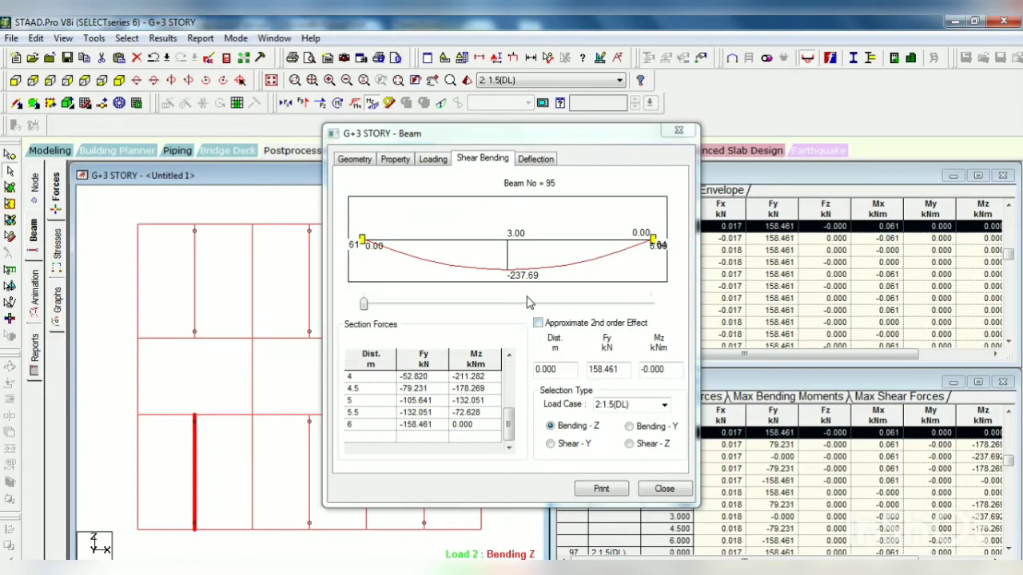
left_click(677, 131)
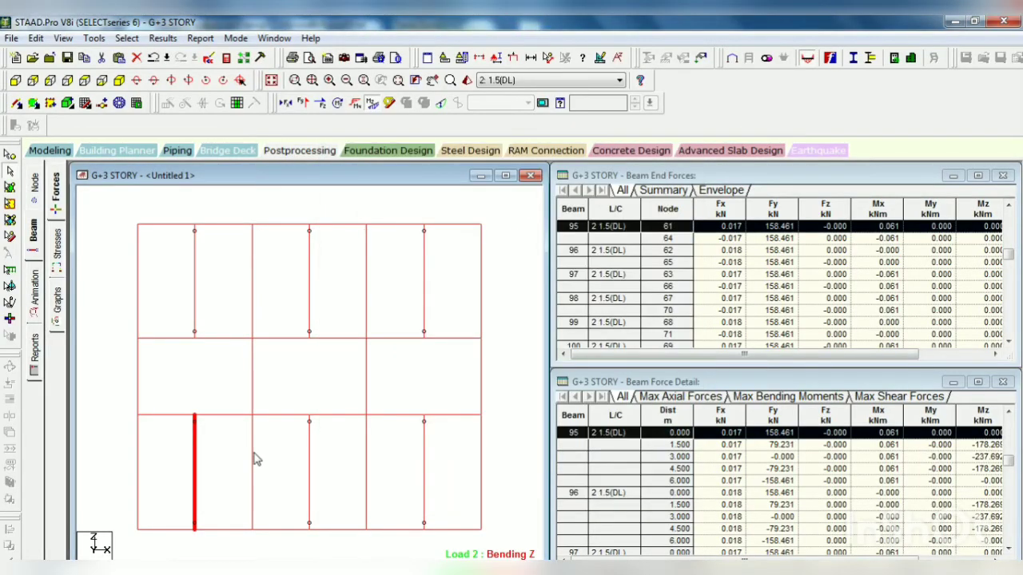
Step: Read beam 63's bending moment near midspan, at about 3.054 m, for load case 2:1.5(DL)
double_click(253, 459)
left_click(483, 159)
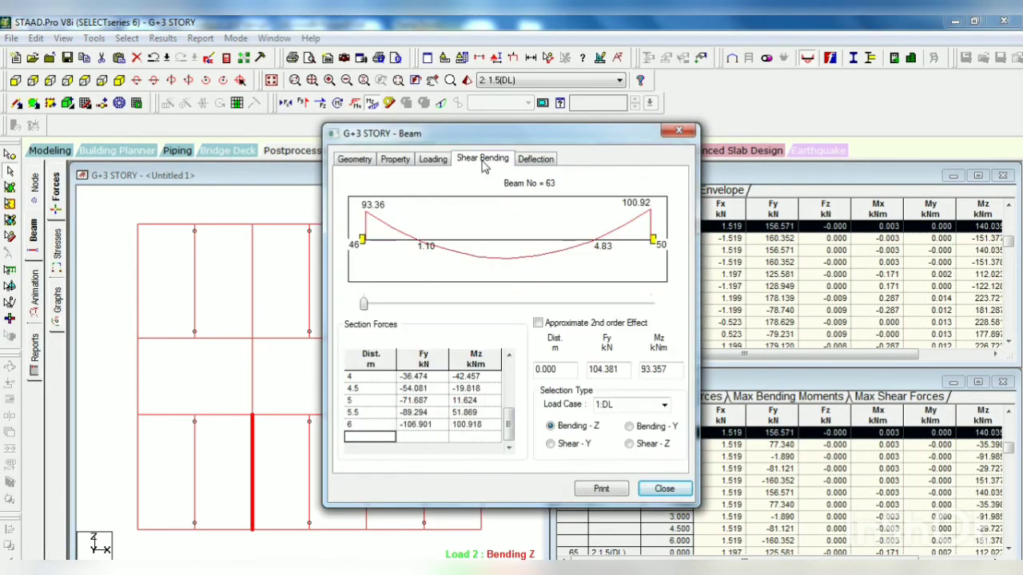
left_click(664, 405)
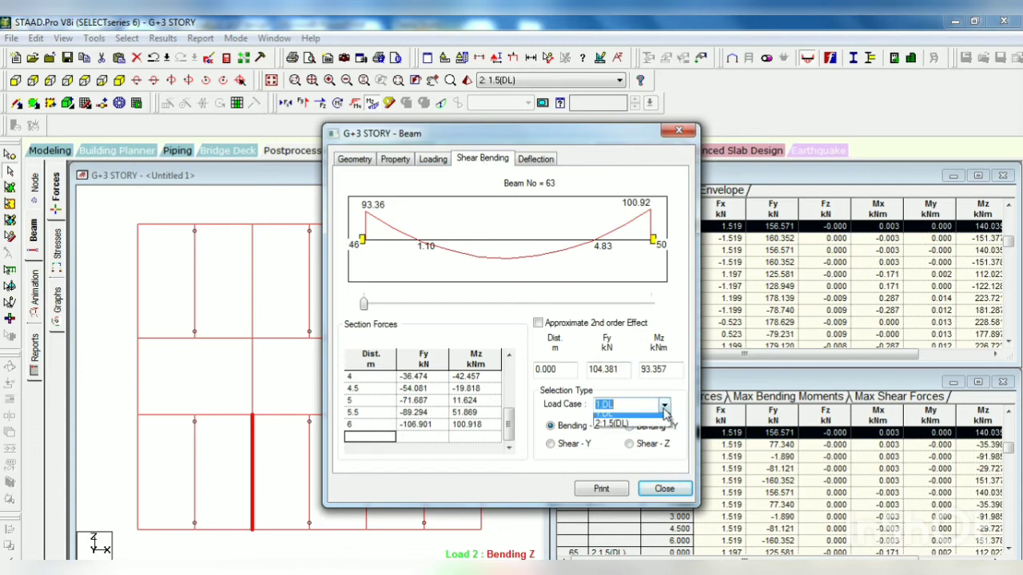
left_click(639, 429)
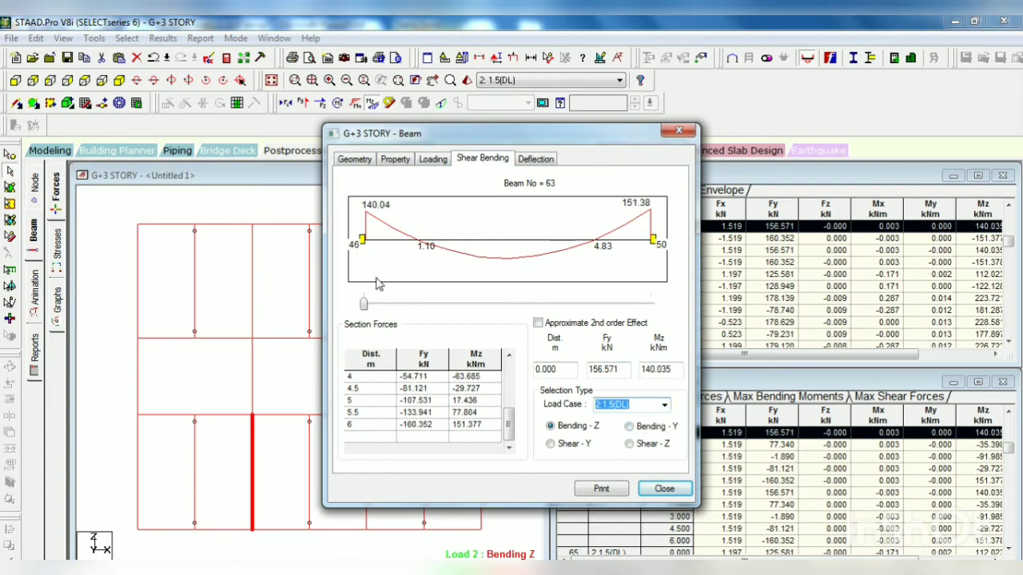
left_click_drag(363, 305, 518, 310)
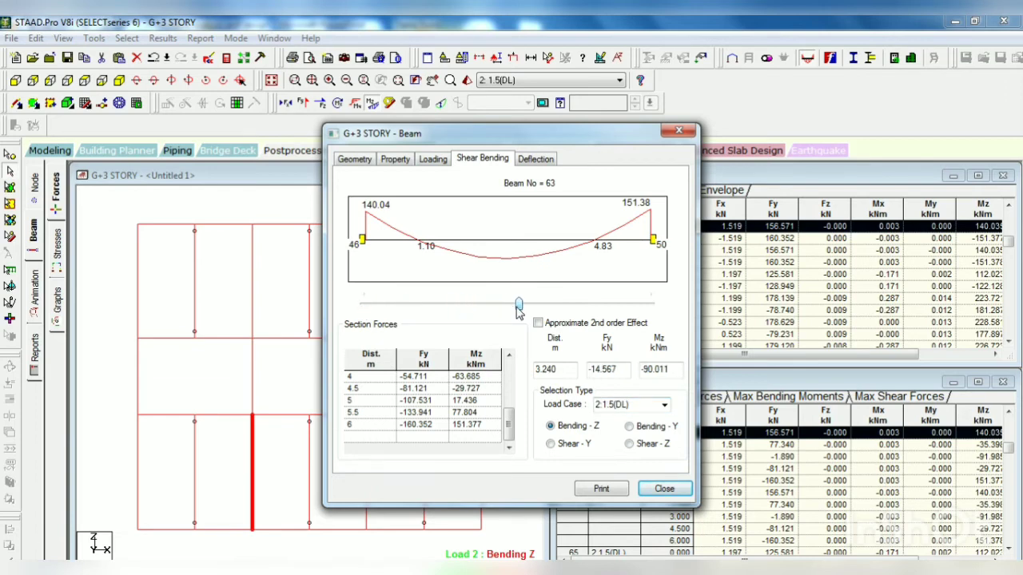
mouse_move(517, 311)
left_mouse_down()
mouse_move(526, 309)
mouse_move(484, 312)
mouse_move(510, 310)
left_mouse_up()
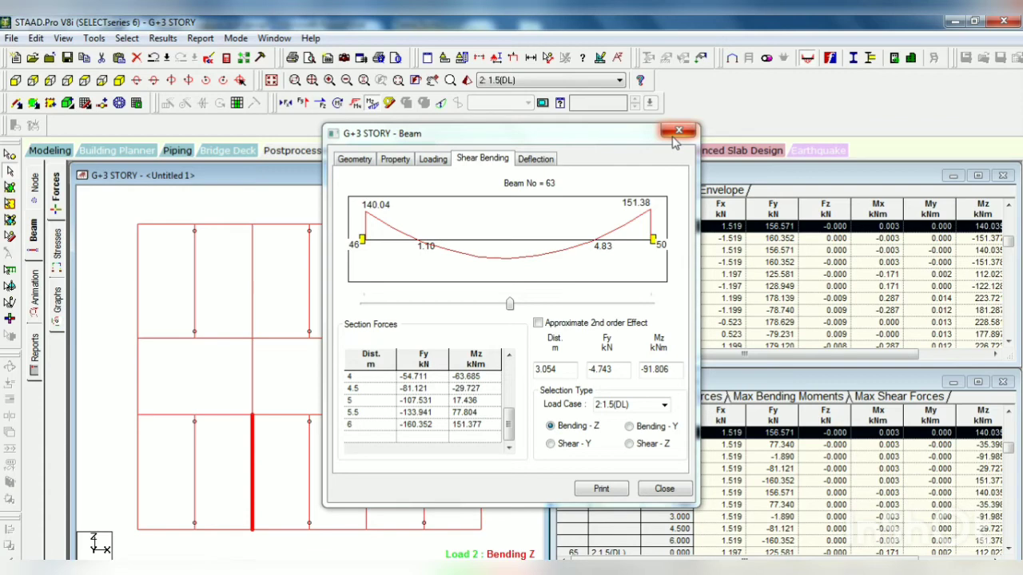
Step: Close the beam details, restore the whole structure and show it in front view
left_click(677, 132)
left_click(118, 81)
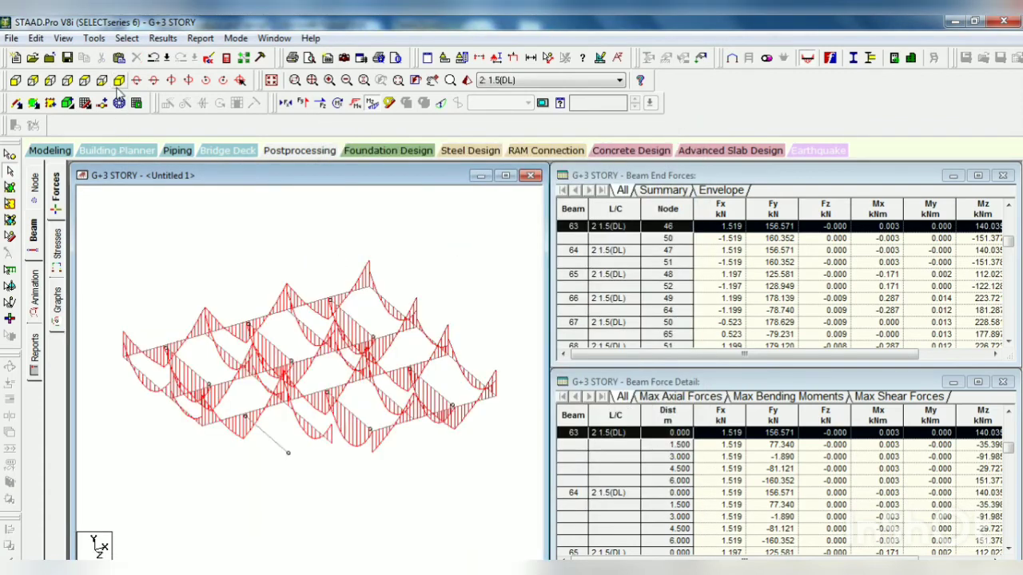
left_click(64, 39)
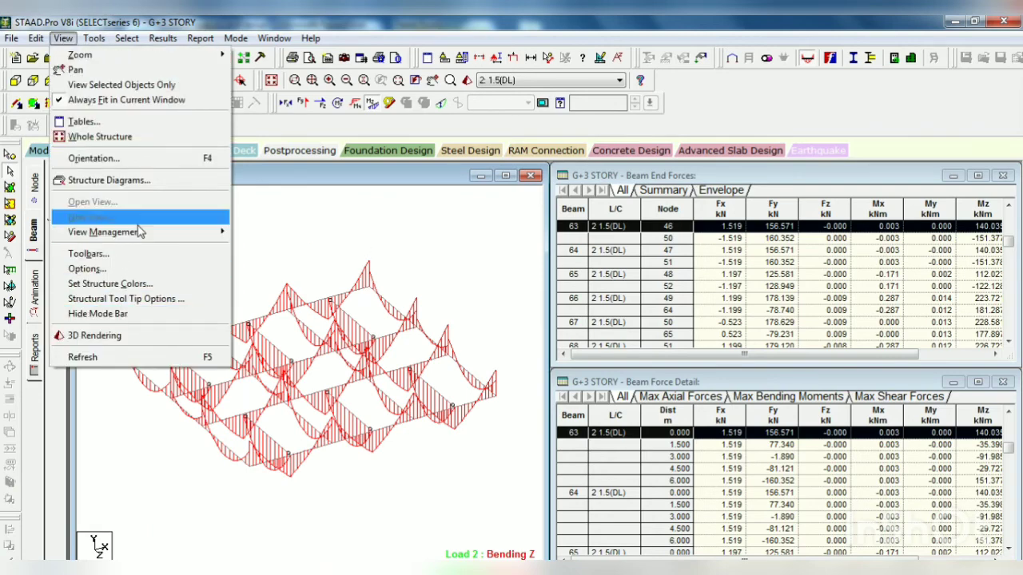
left_click(100, 137)
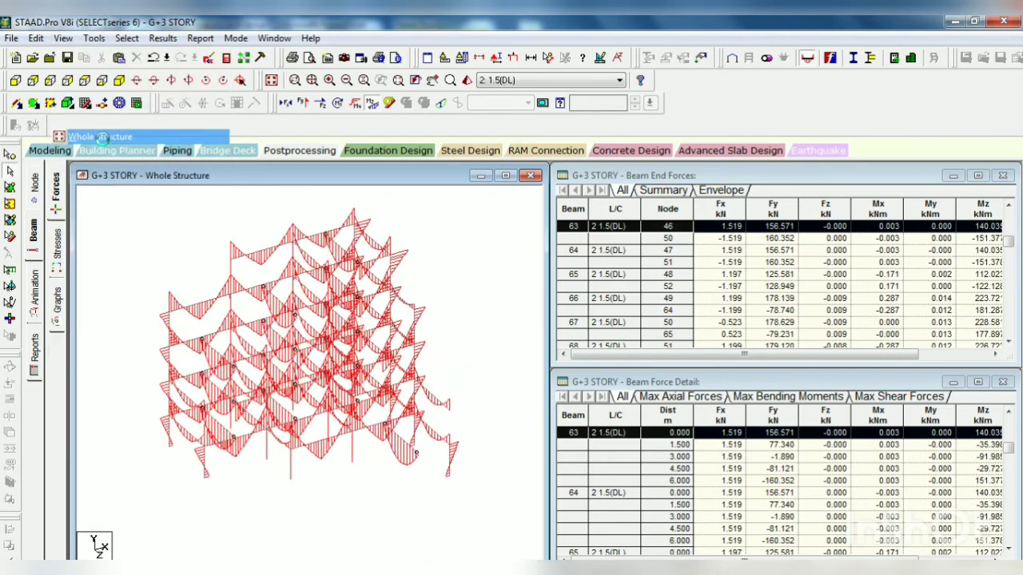
left_click(15, 81)
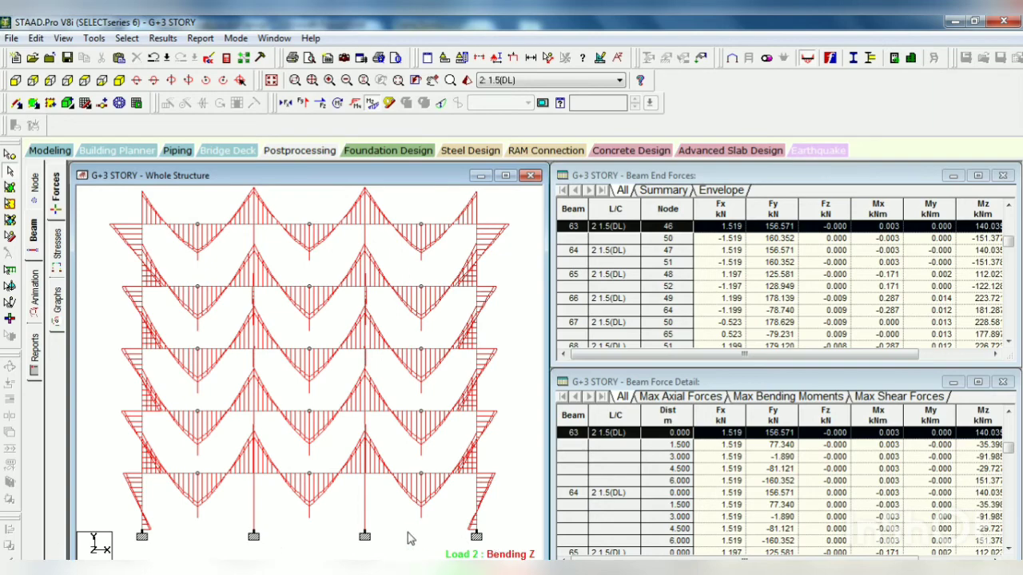
Step: Show the node displacement results and isolate all the base support nodes in the active window
left_click(34, 189)
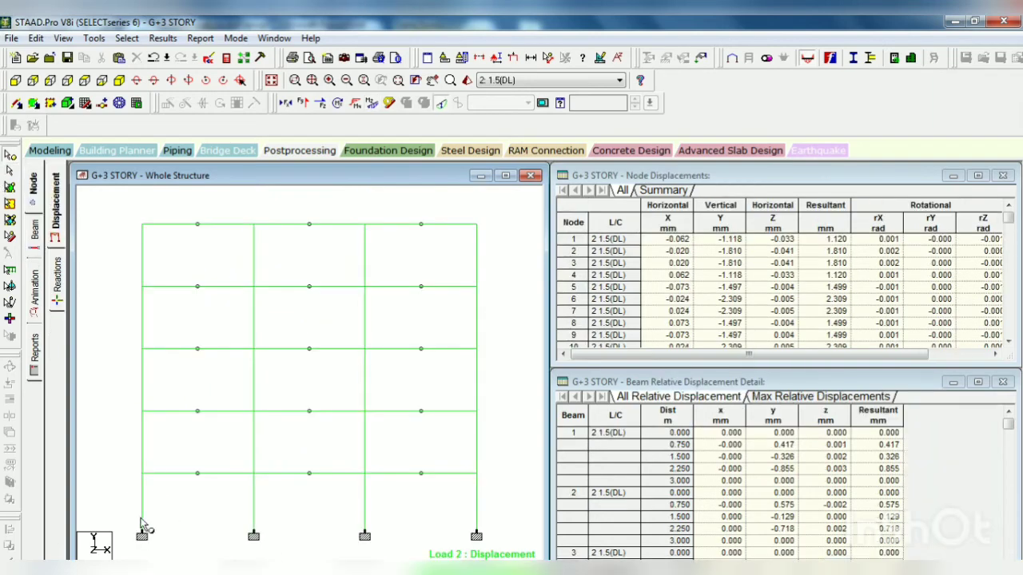
left_click(476, 533)
right_click(505, 505)
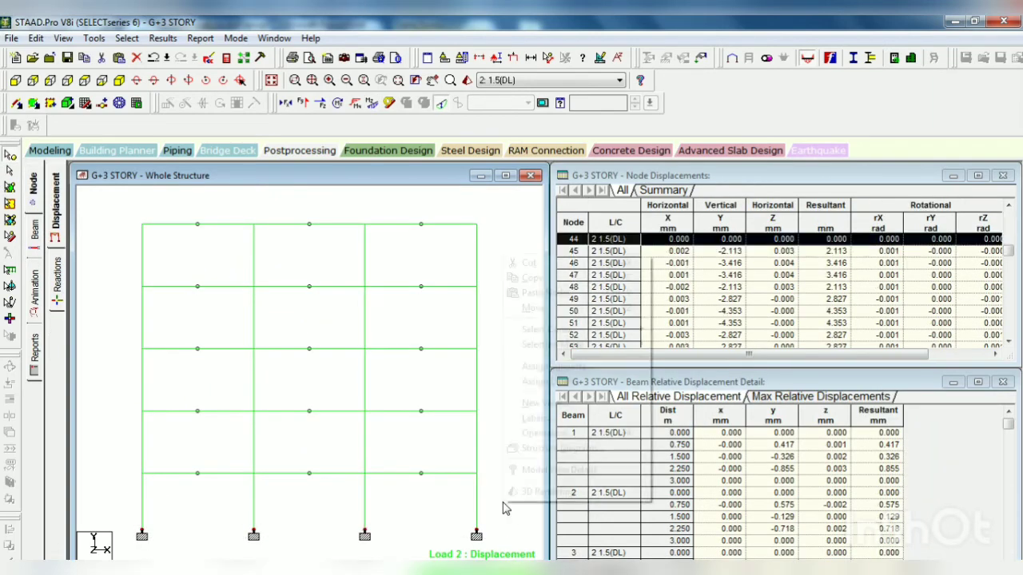
left_click(544, 402)
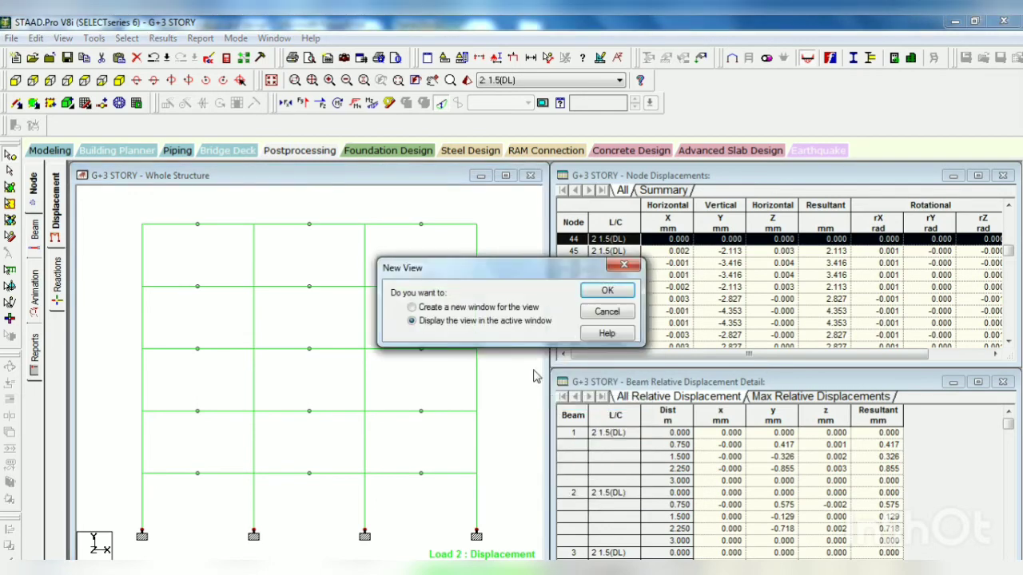
left_click(608, 290)
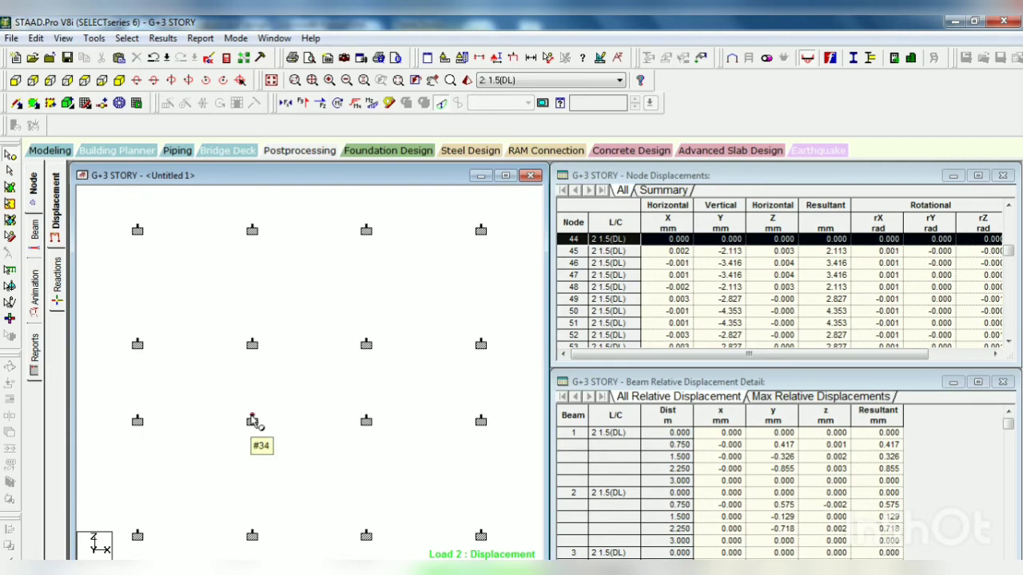
Step: Read the support reactions of base node 34 for load case 2:1.5(DL), and close the reactions table
double_click(252, 421)
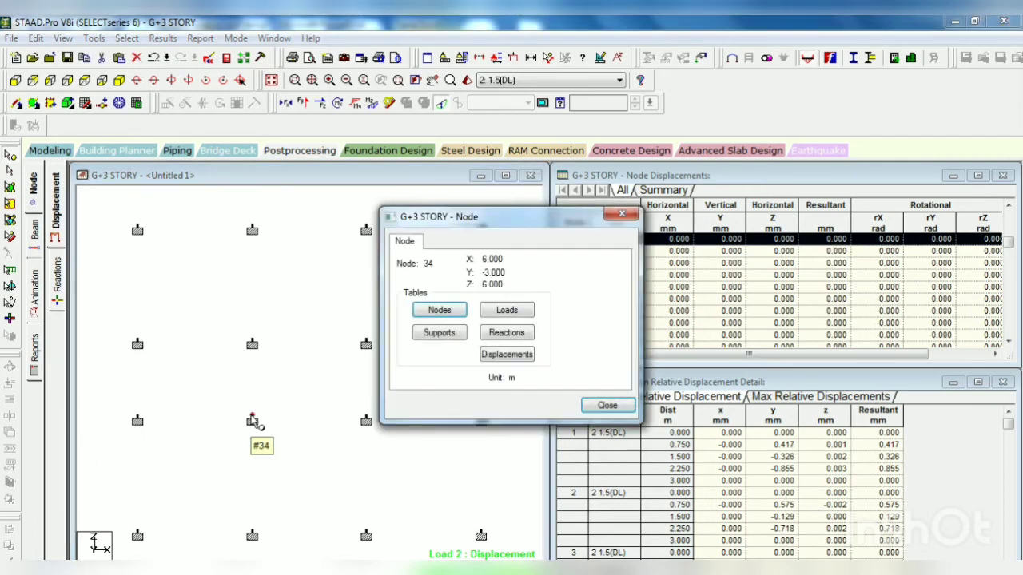
left_click(487, 336)
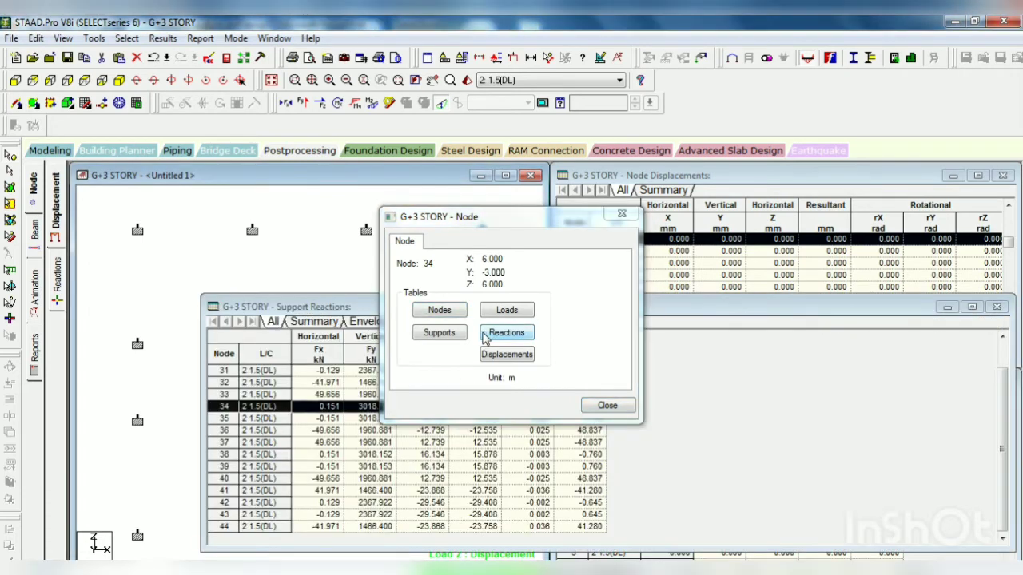
left_click_drag(561, 222, 754, 264)
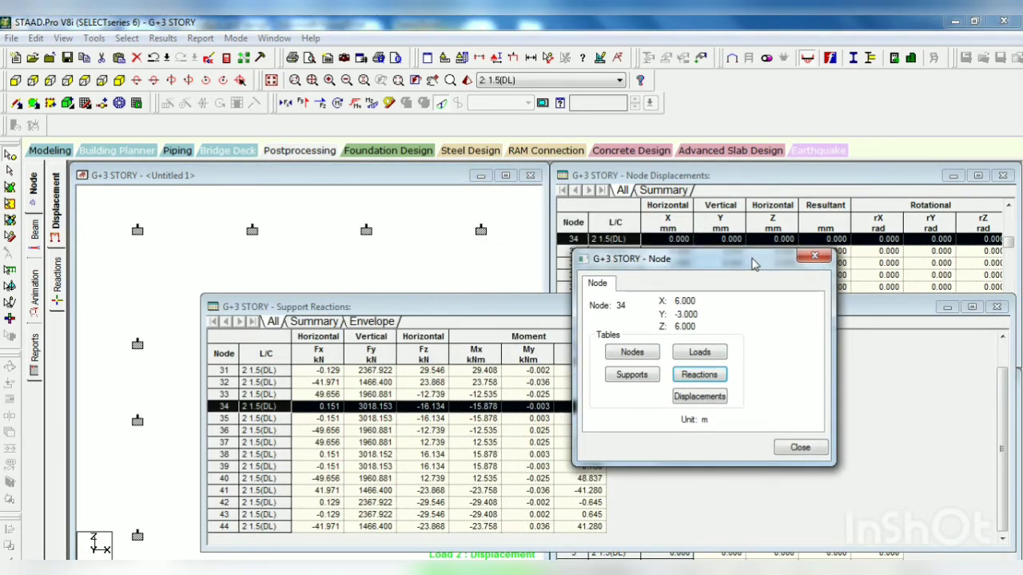
left_click(813, 257)
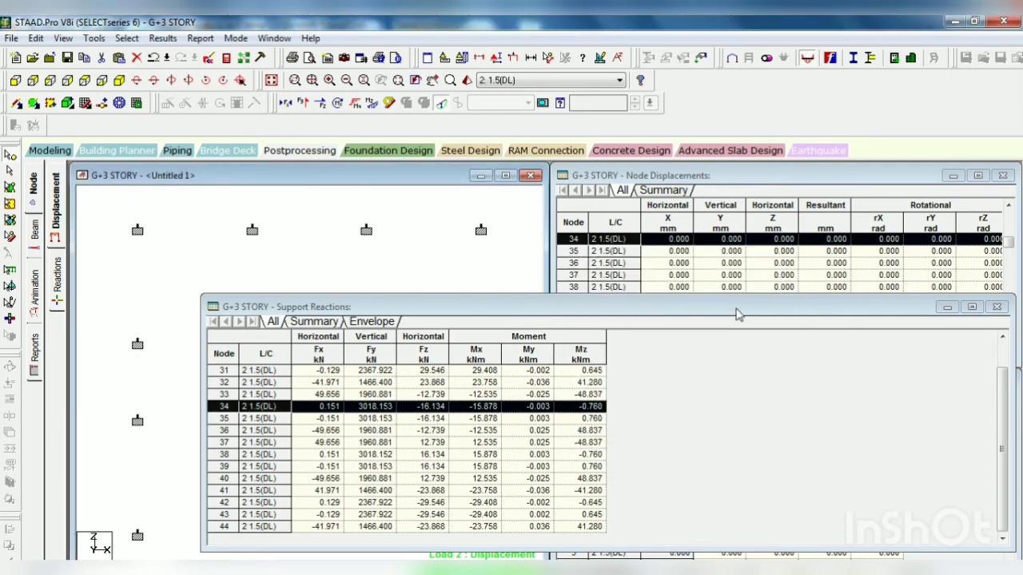
left_click(996, 307)
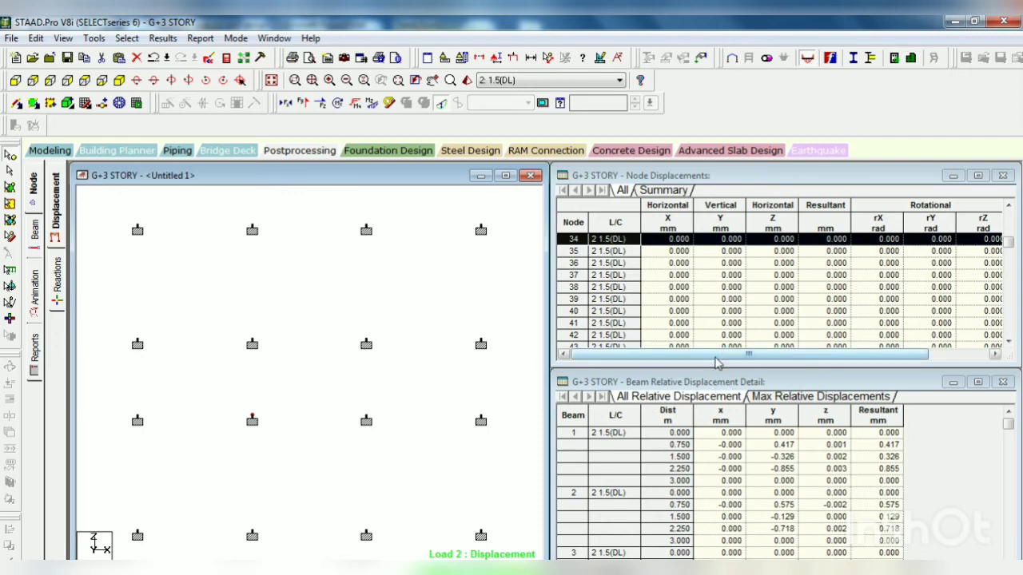
Step: Reopen the support reactions of node 34 and move the node dialog clear of the table
mouse_move(718, 361)
left_mouse_down()
mouse_move(762, 359)
mouse_move(711, 364)
left_mouse_up()
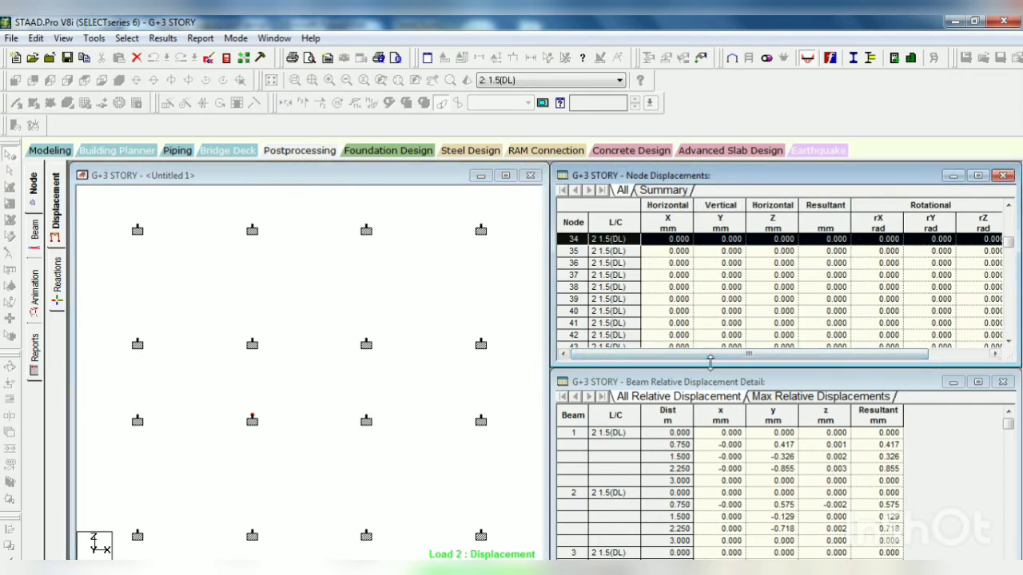
scroll(743, 423, "down", 2)
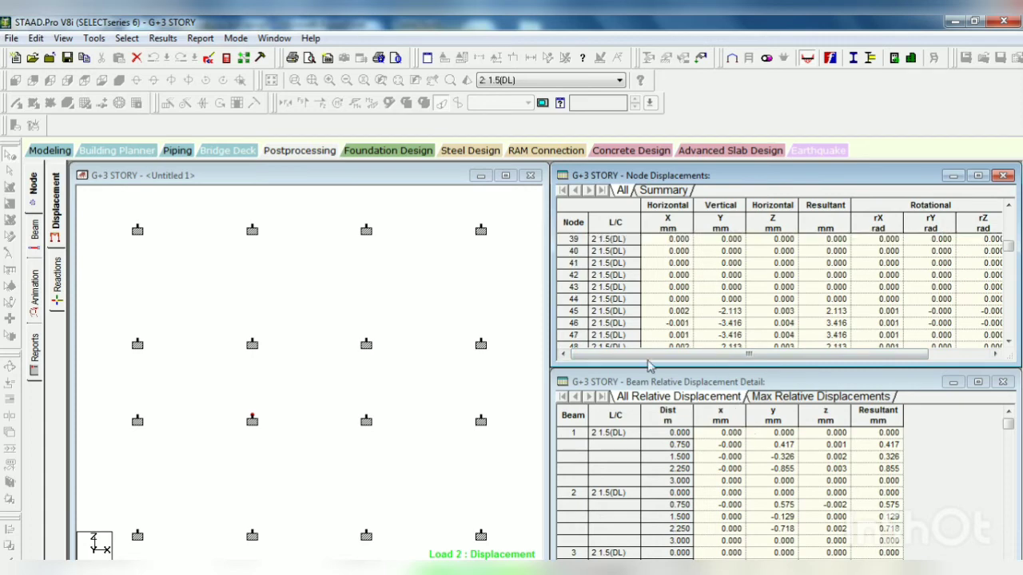
double_click(254, 422)
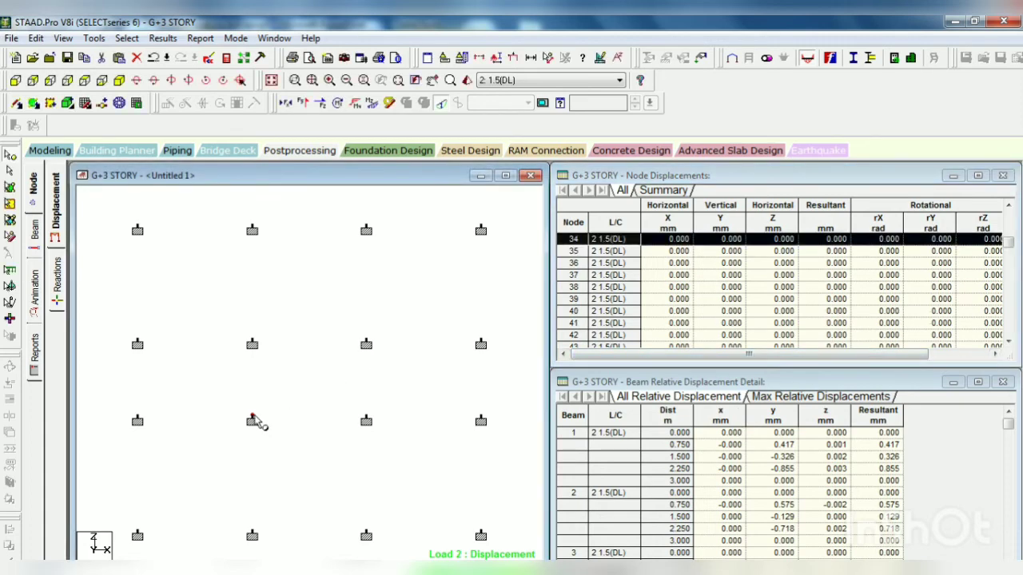
left_click(498, 334)
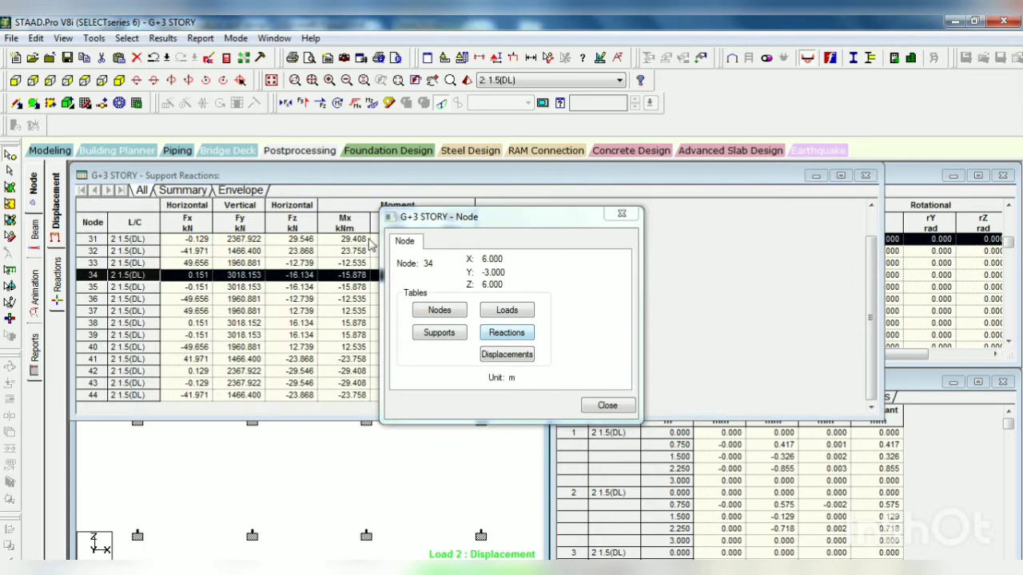
left_click_drag(474, 219, 673, 231)
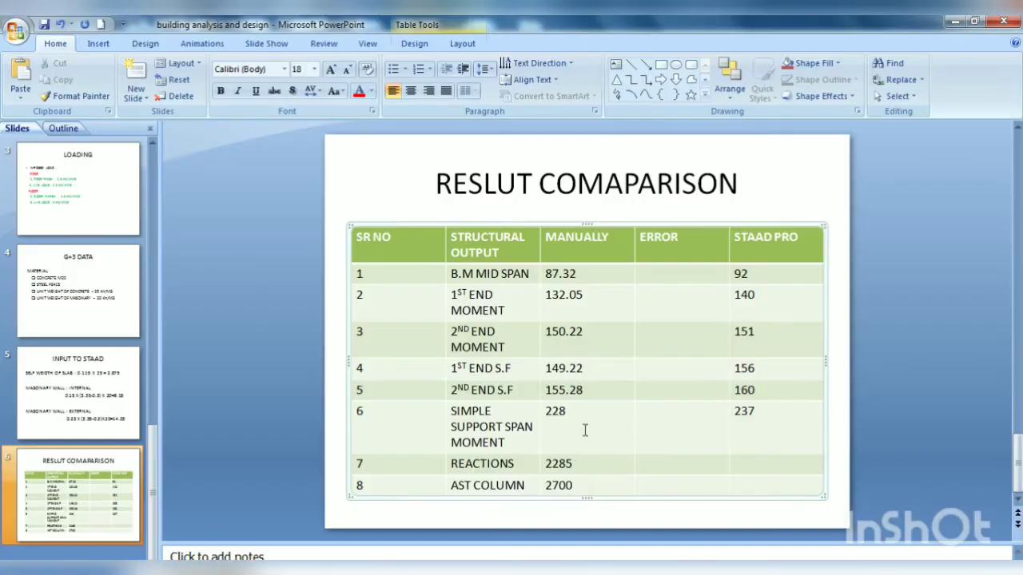
Step: Record 3000 as the STAAD PRO value for reactions in the PowerPoint comparison table, and close the node details in STAAD.Pro
left_click(742, 461)
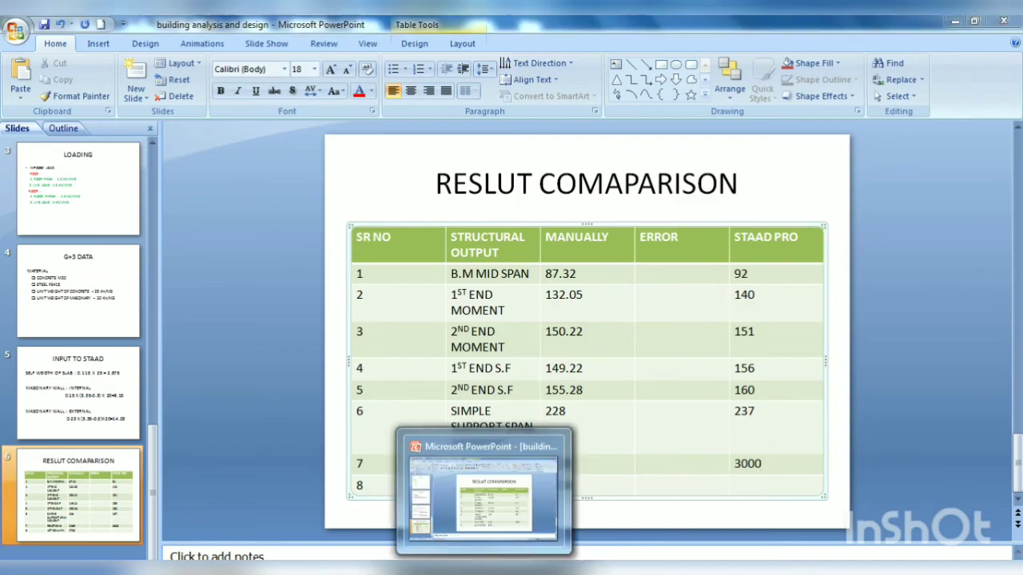
left_click(489, 573)
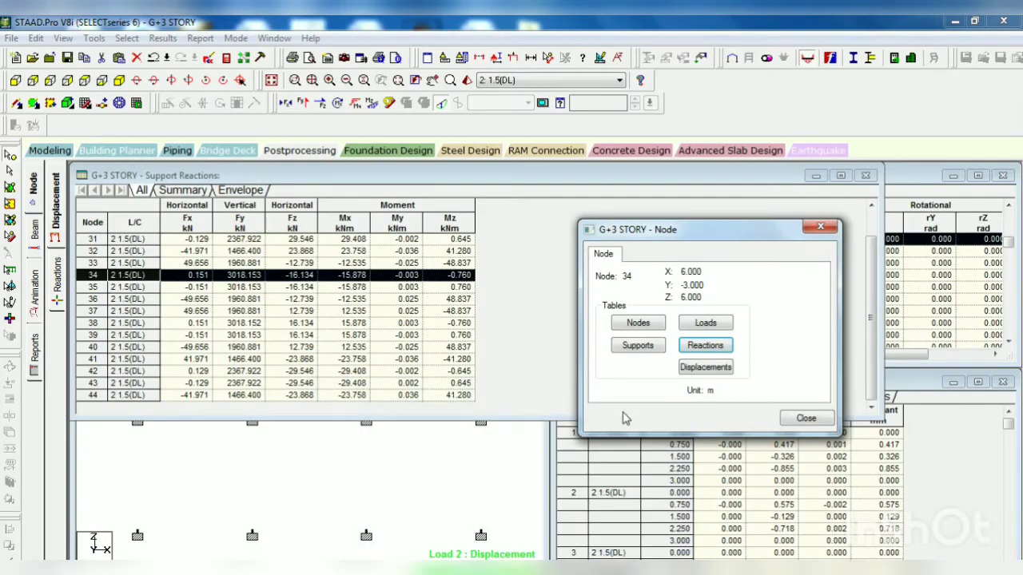
left_click(820, 227)
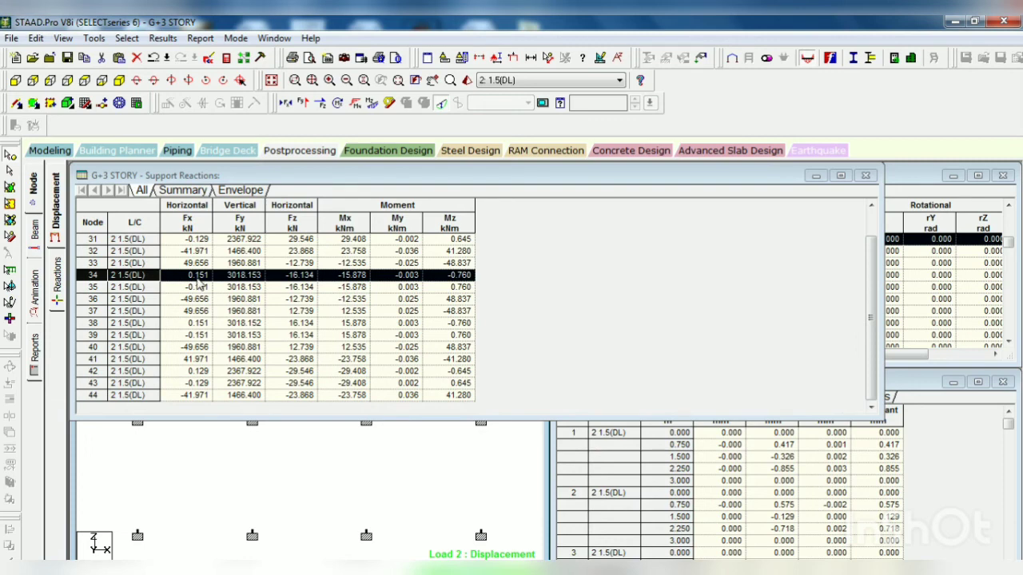
Step: Return to modeling mode and restore the whole structure in the view
left_click(53, 152)
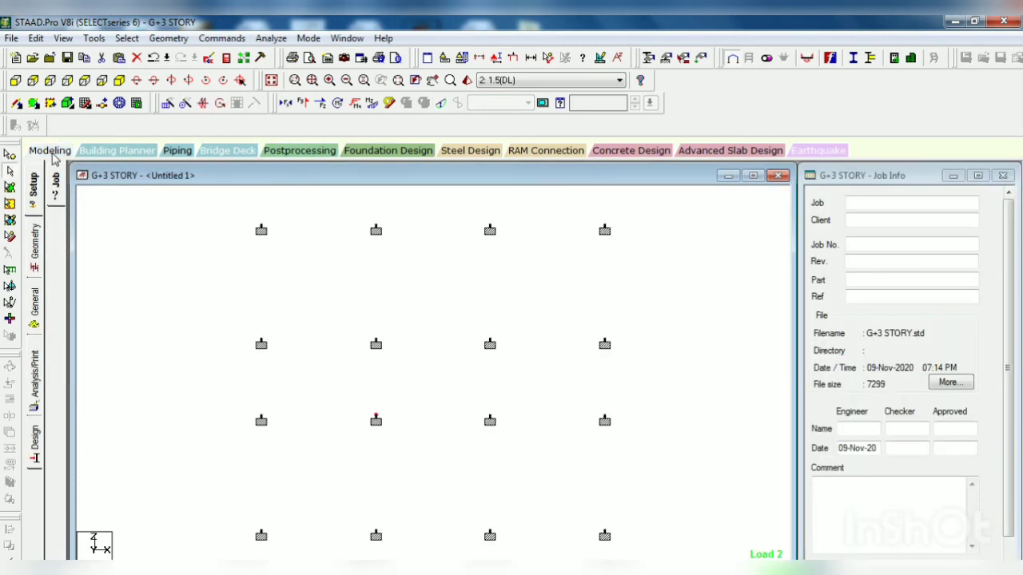
left_click(63, 39)
left_click(102, 137)
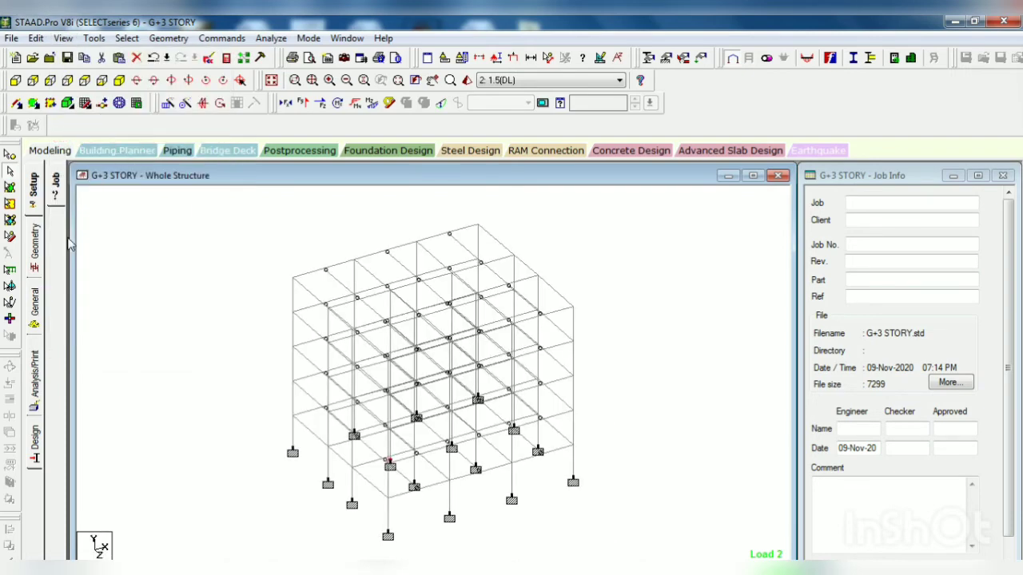
Step: Start a concrete design and set its current code to IS456
left_click(35, 445)
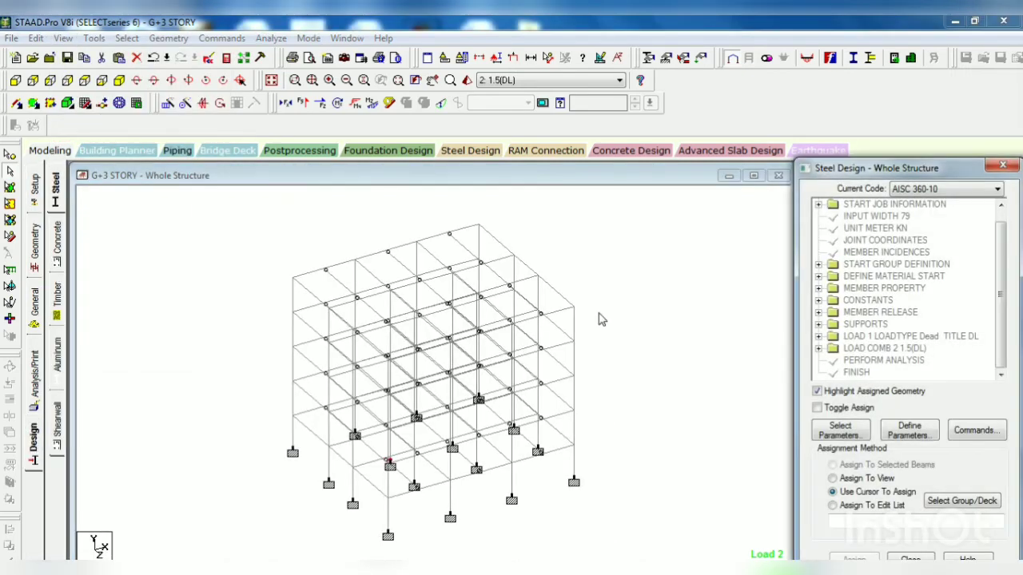
left_click(57, 244)
left_click(970, 189)
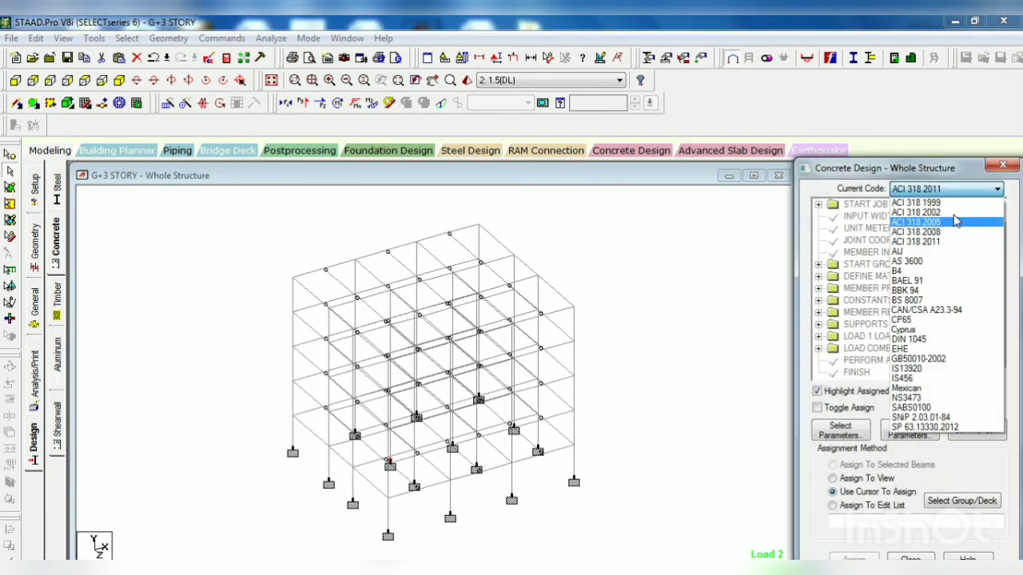
left_click(920, 378)
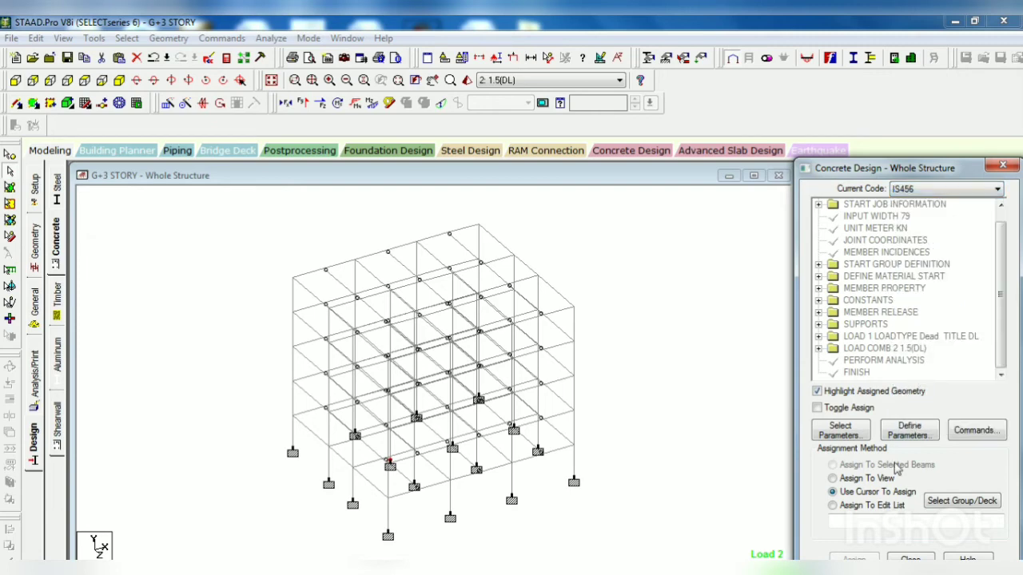
Step: Limit the selected design parameters to Fc compressive strength of concrete and Fymain yield strength for main reinforcement
left_click(839, 432)
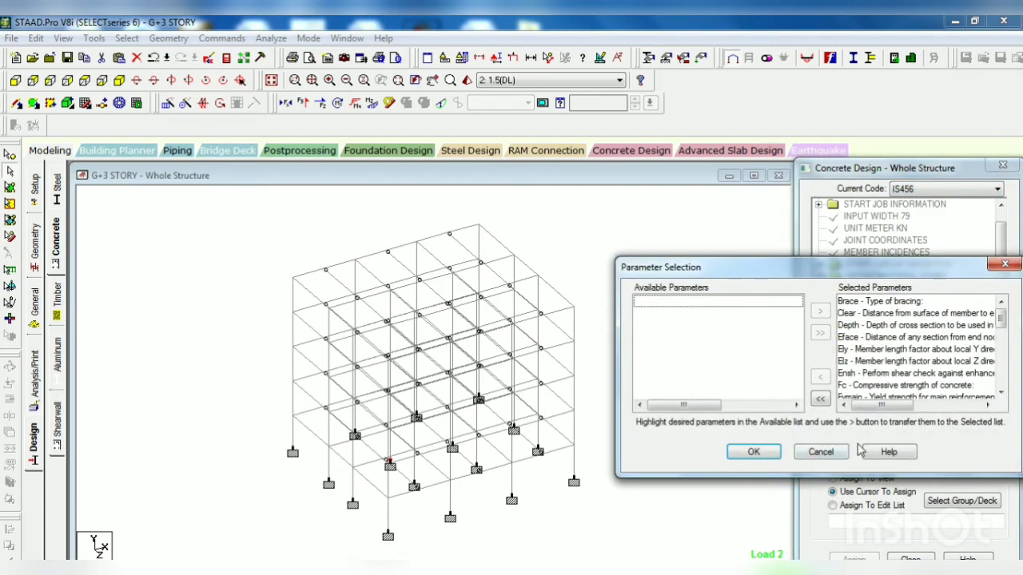
left_click(820, 397)
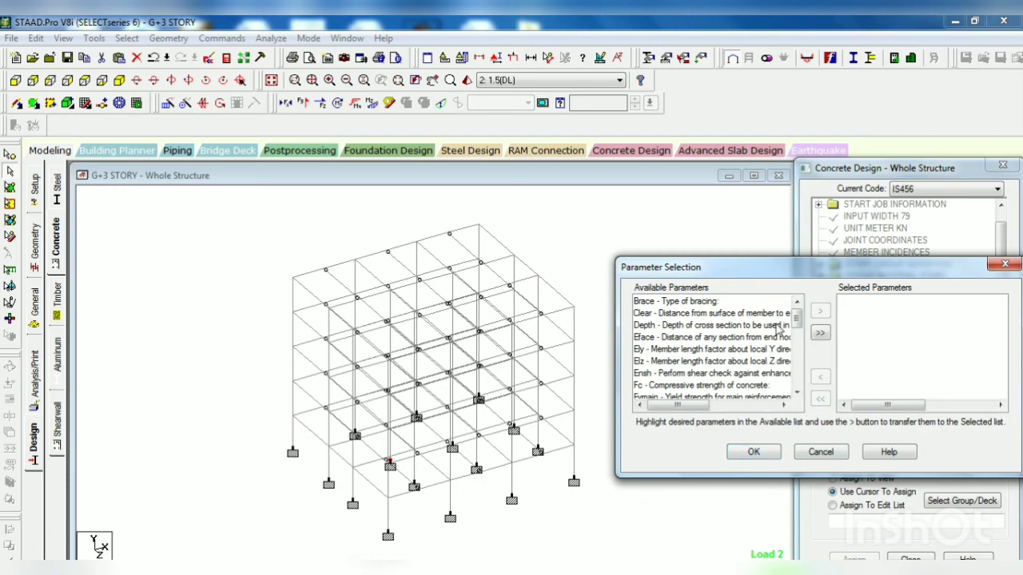
left_click(733, 386)
left_click(819, 311)
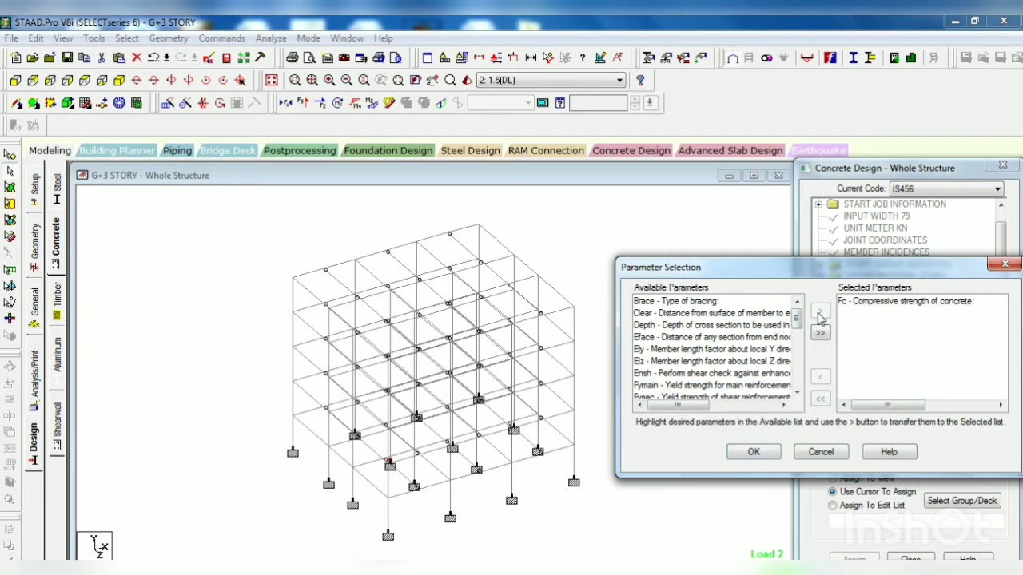
left_click(743, 386)
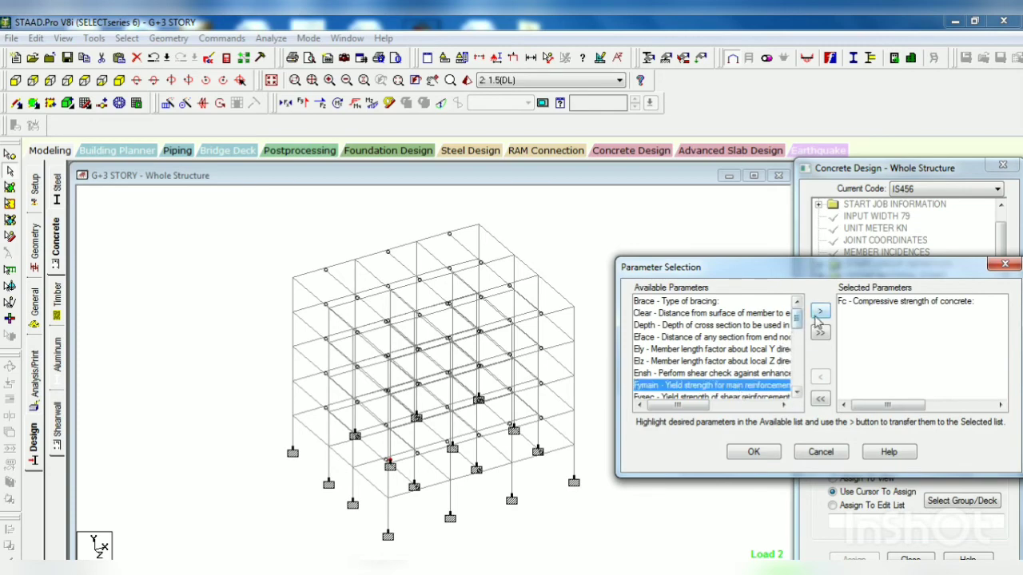
left_click(820, 310)
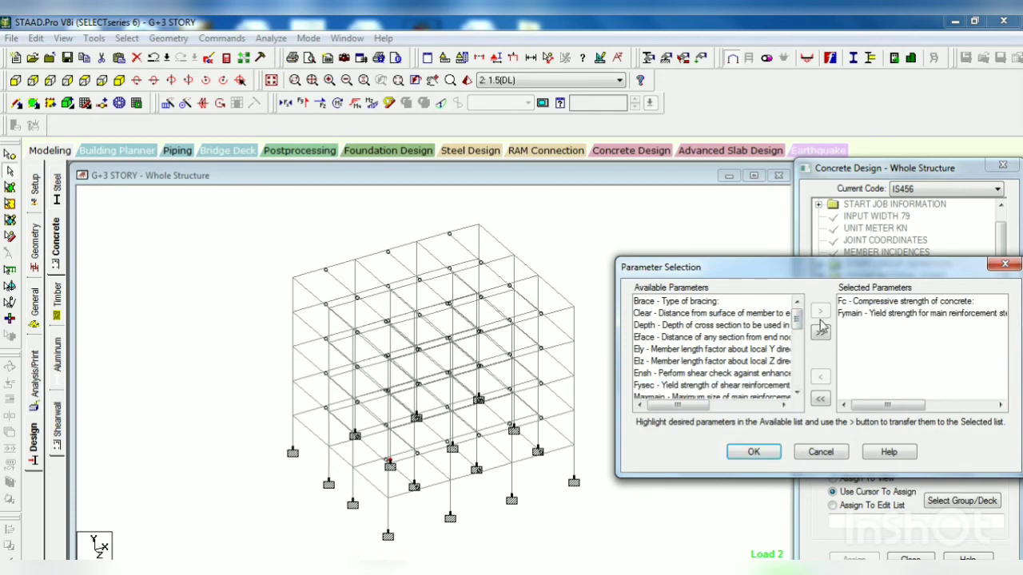
left_click(753, 452)
Step: Check the concrete grade on PowerPoint's material slide, and add the FC design parameter as 20000 kN/m2 in STAAD.Pro
left_click(906, 432)
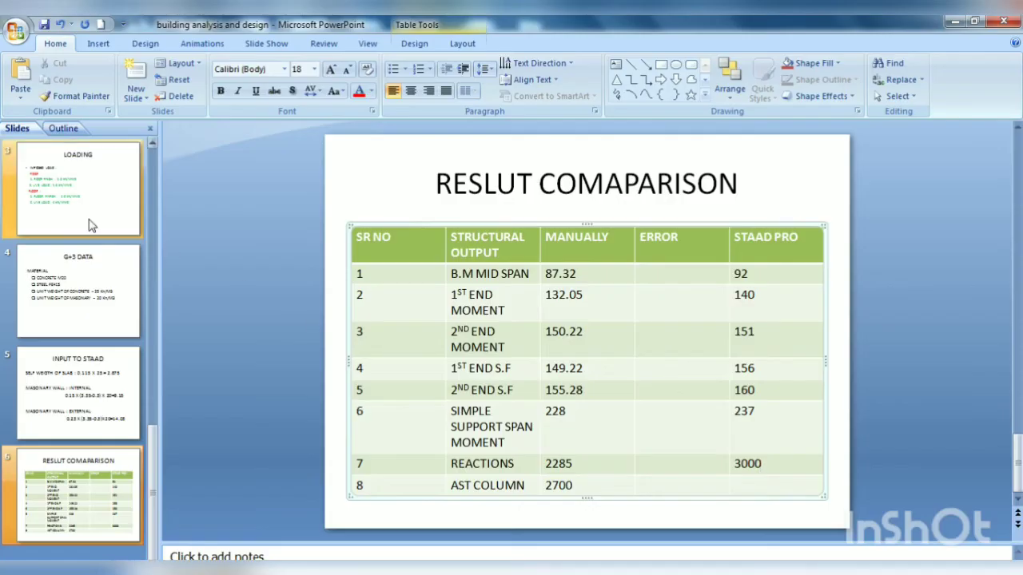
left_click(90, 226)
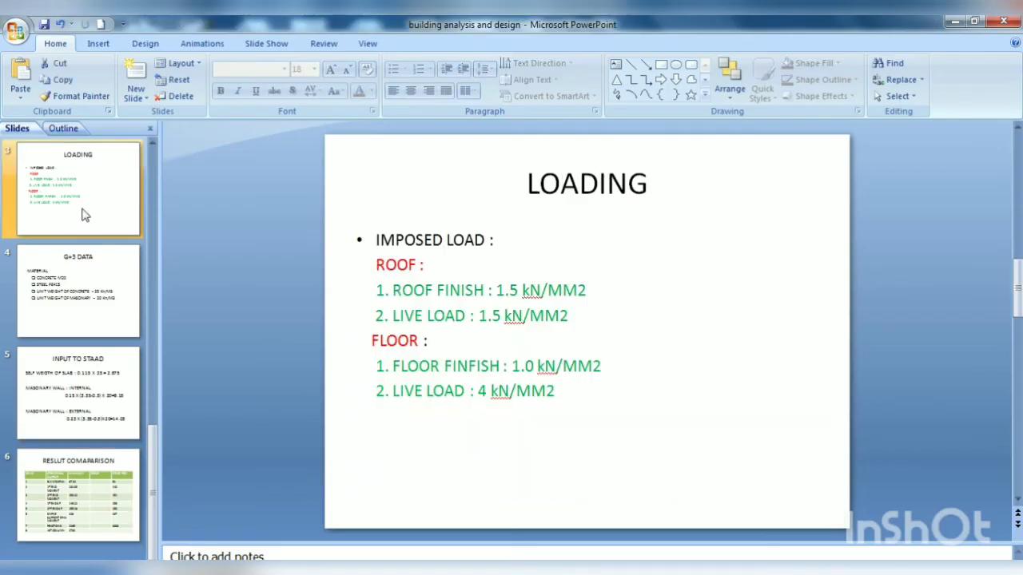
scroll(75, 216, "up", 3)
left_click(101, 311)
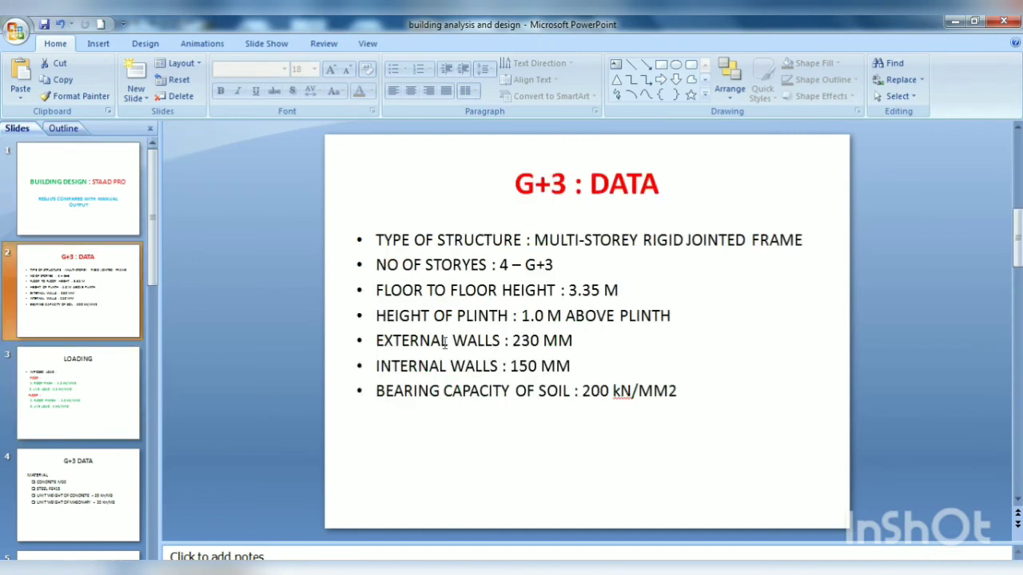
left_click(84, 386)
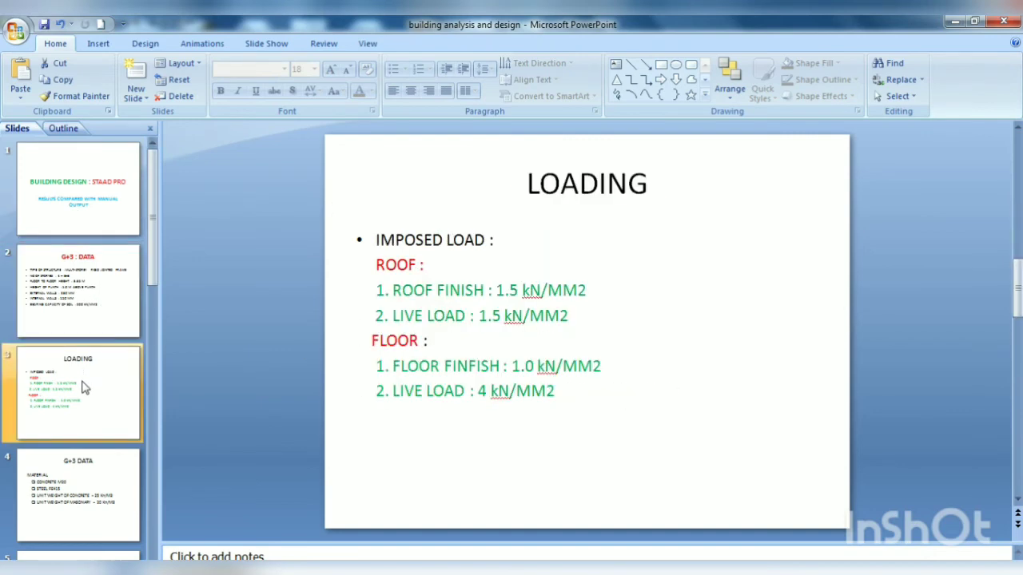
left_click(102, 485)
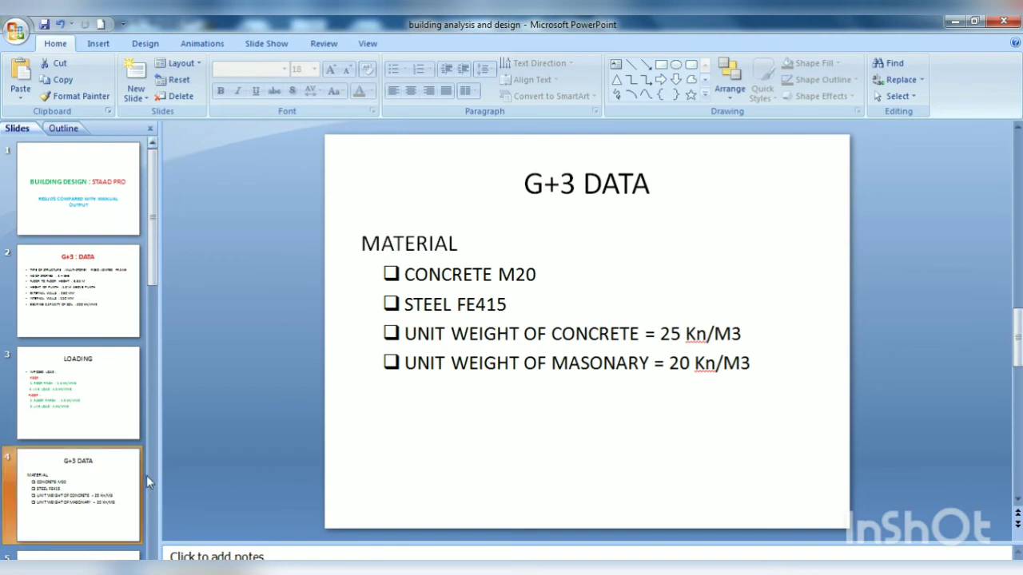
left_click_drag(519, 274, 533, 274)
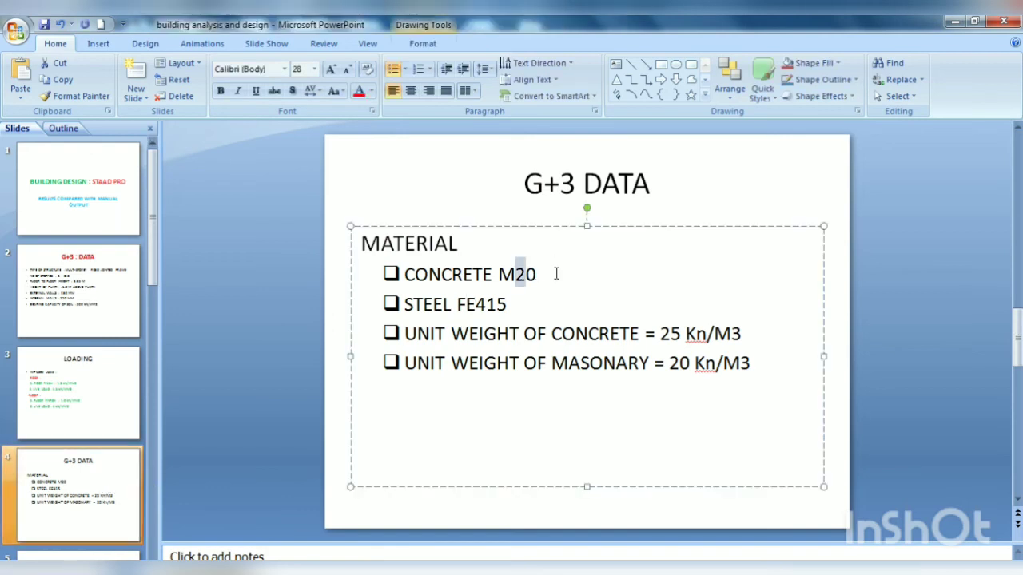
key("End")
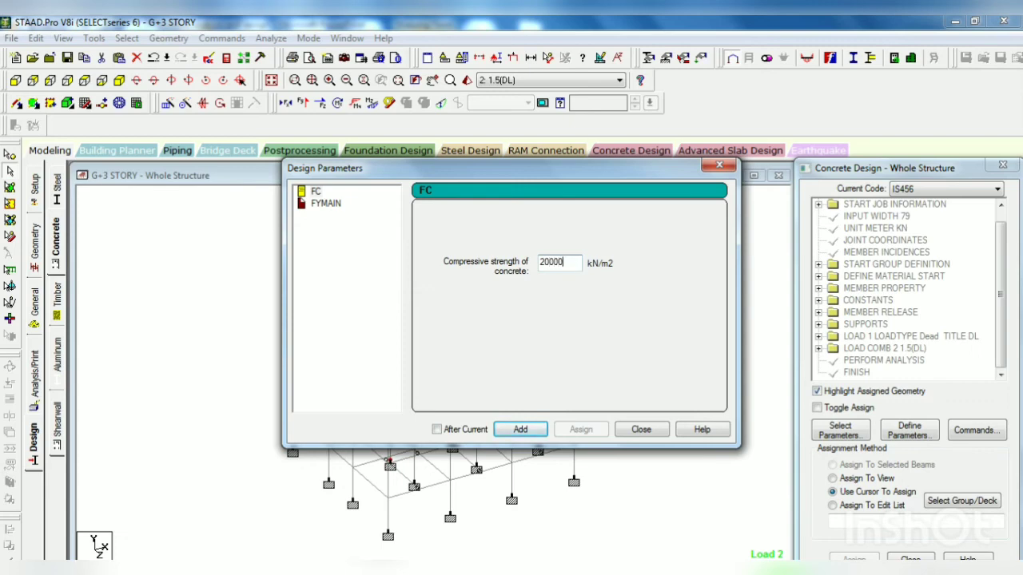
left_click(520, 430)
Step: Add the FYMAIN main reinforcement yield strength as 415000 kN/m2 and close the parameter definitions
left_click(326, 203)
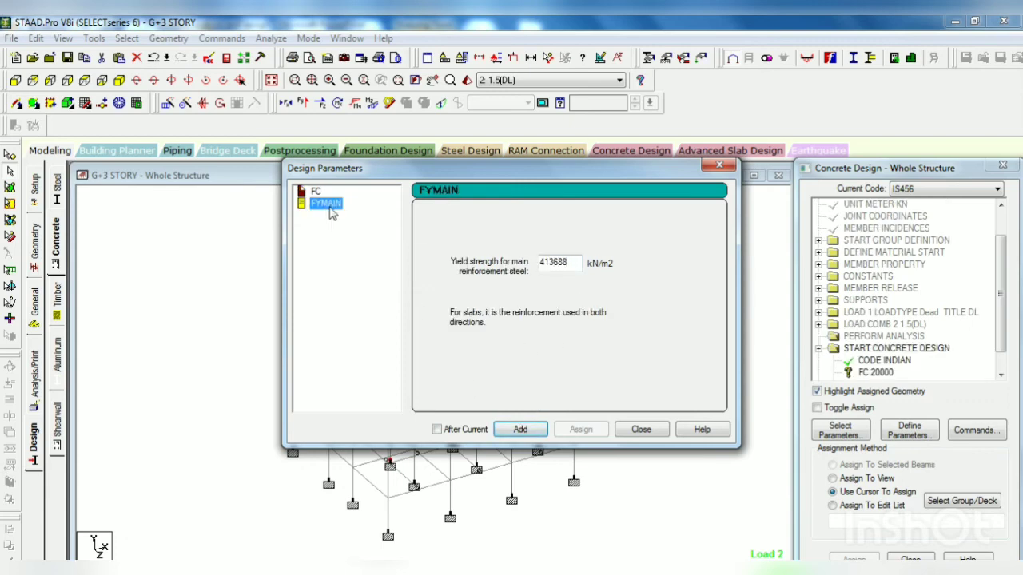
left_click(575, 262)
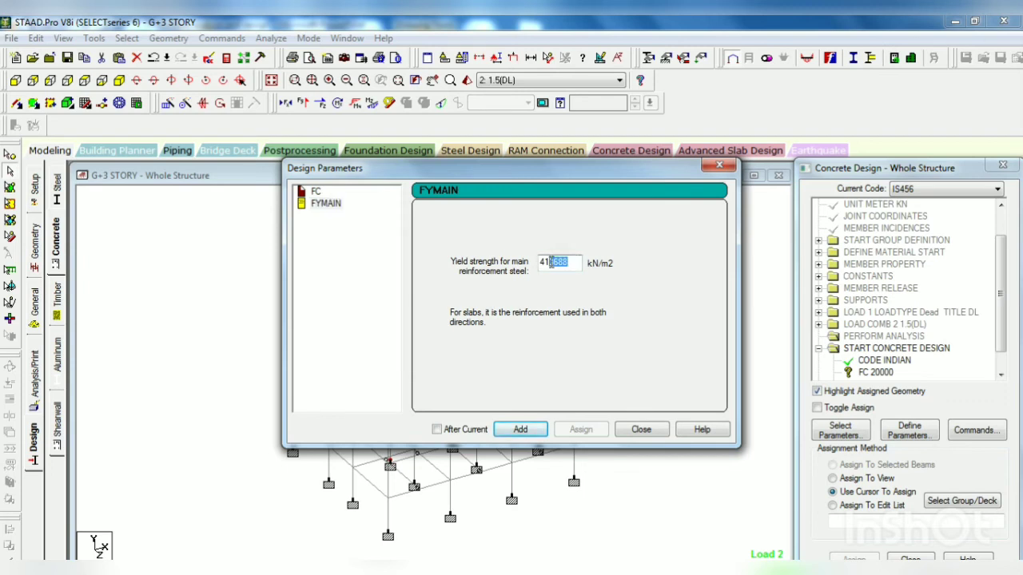
type("5")
left_click(521, 430)
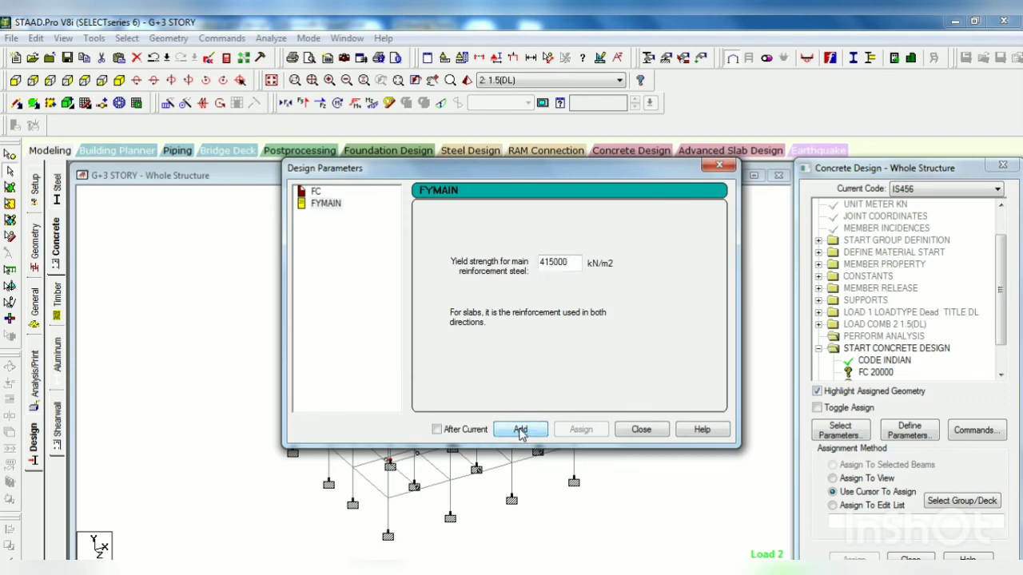
left_click(639, 431)
Step: Assign the FC 20000 design parameter to the whole structure in view
scroll(999, 335, "down", 1)
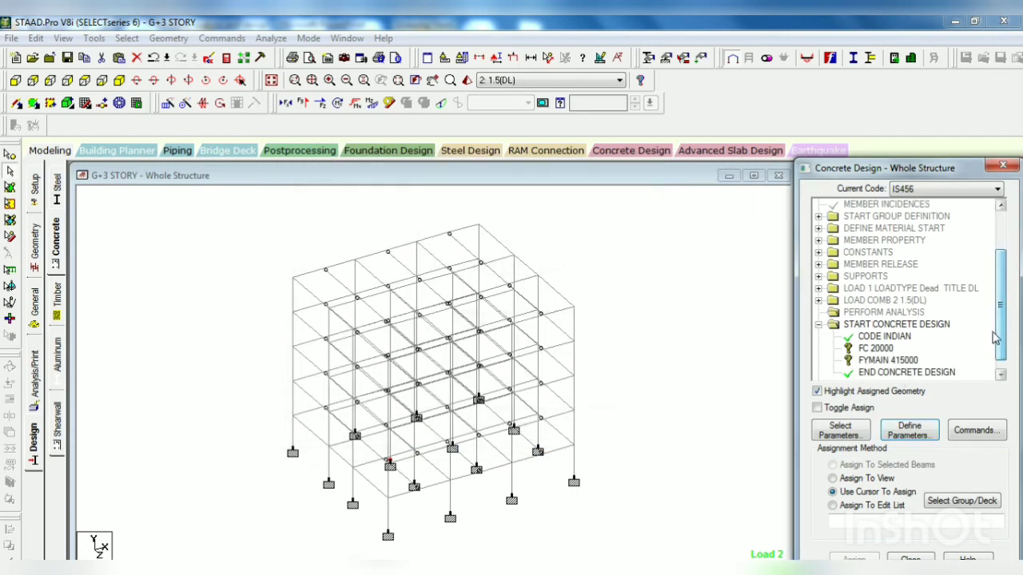
left_click(878, 349)
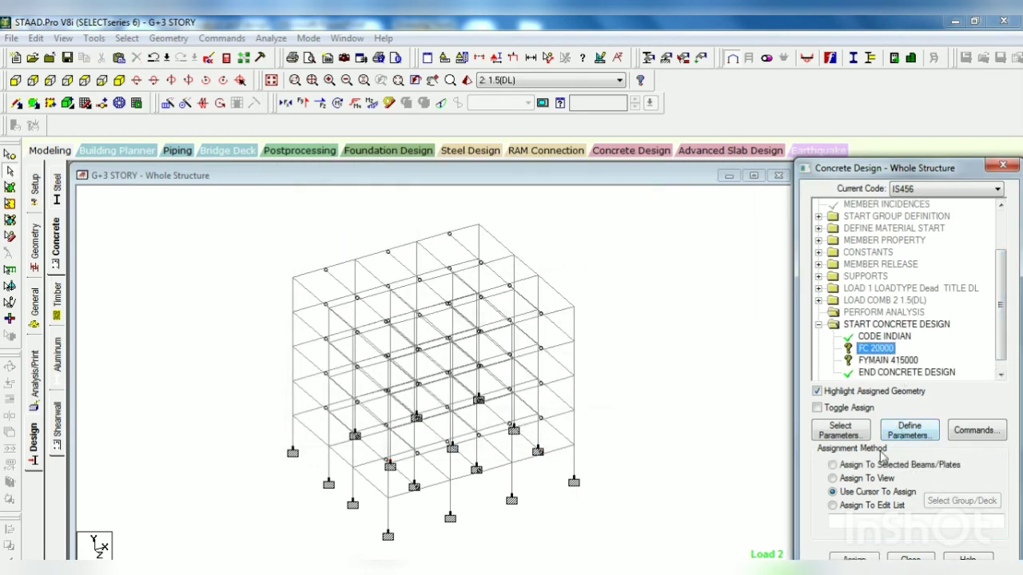
left_click(866, 478)
left_click(853, 559)
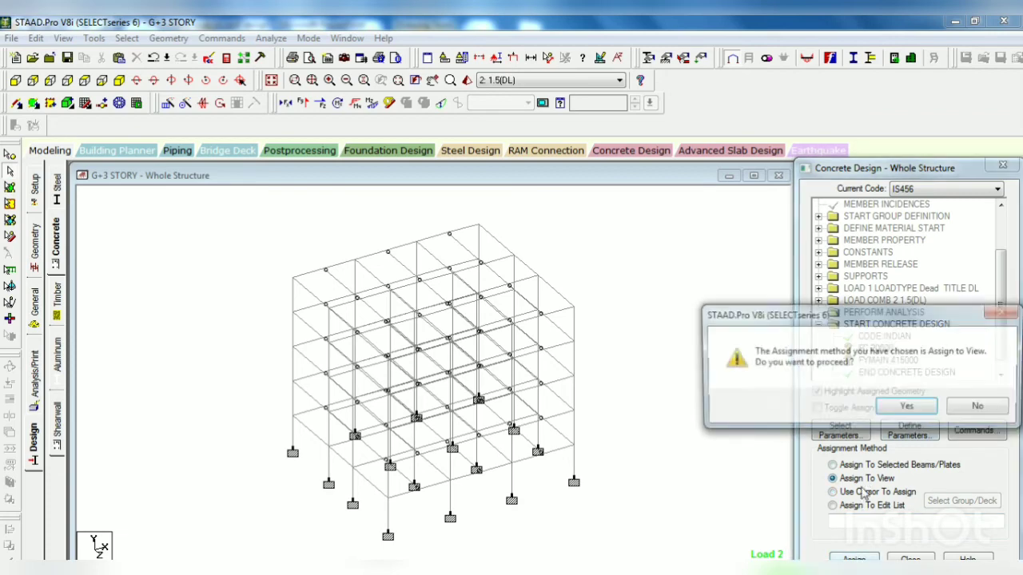
left_click(845, 407)
Step: Assign the FYMAIN 415000 design parameter to the whole structure in view
left_click(886, 361)
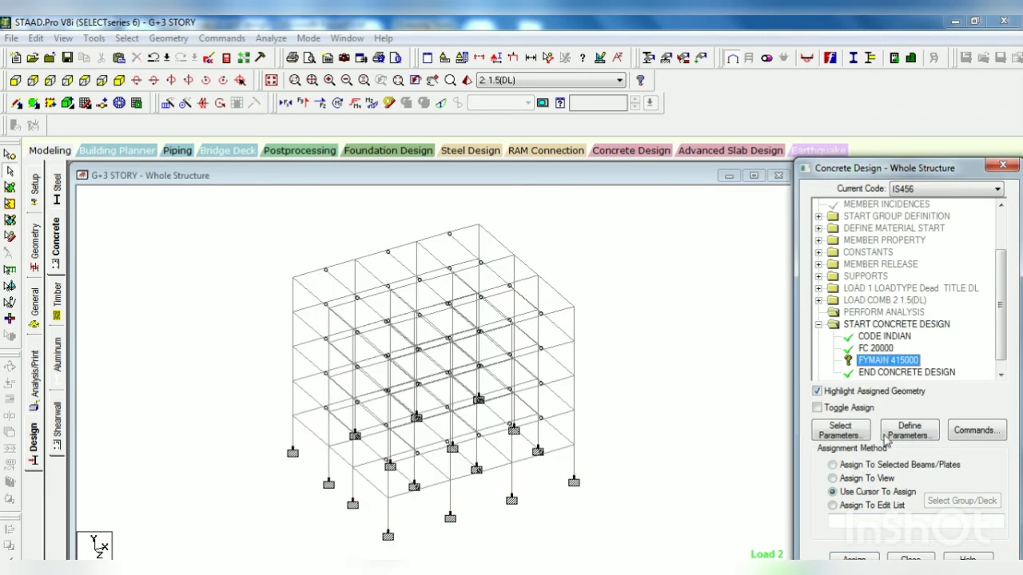
left_click(860, 559)
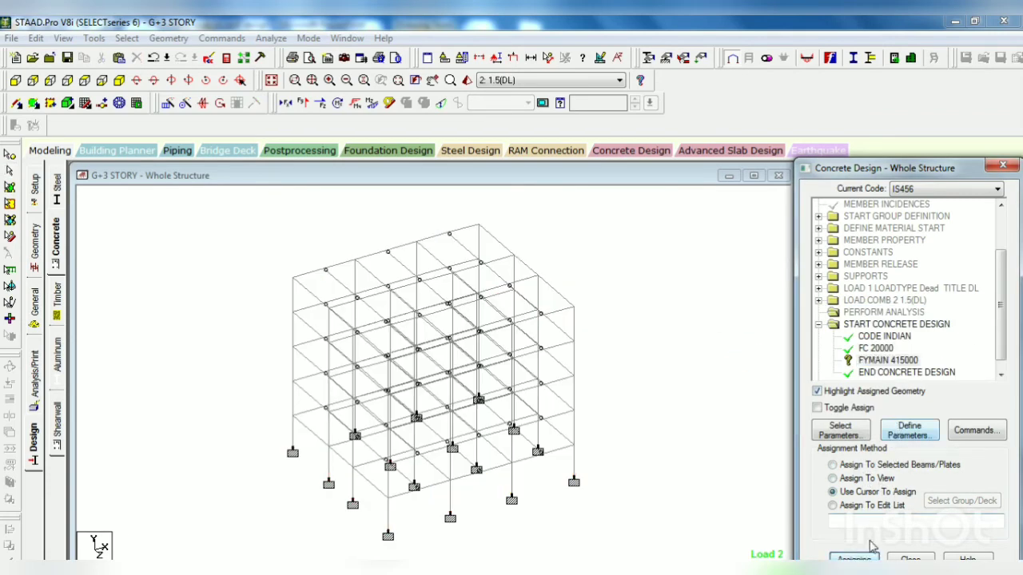
left_click(871, 479)
left_click(854, 559)
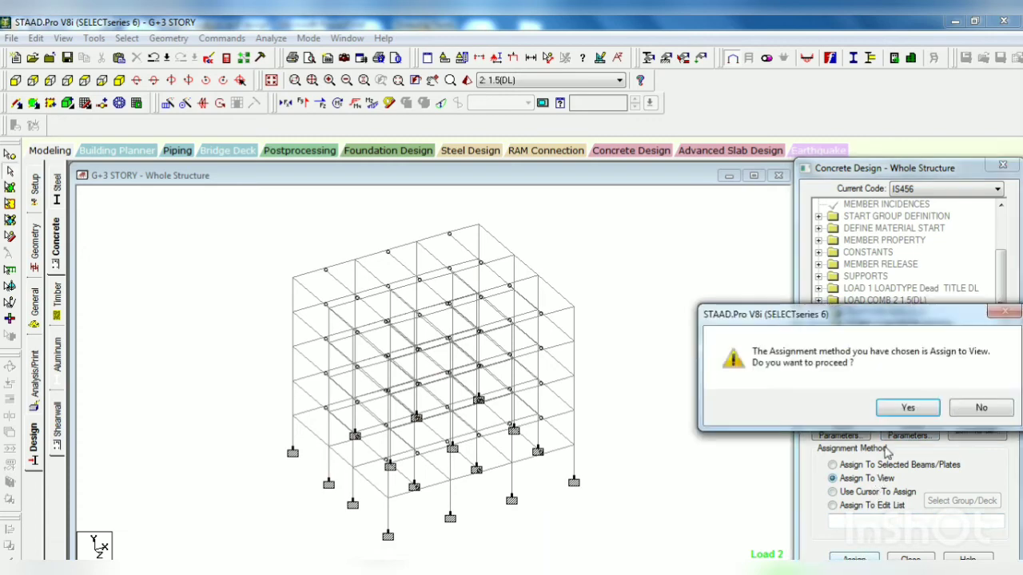
left_click(850, 406)
Step: Add the DESIGN BEAM, DESIGN COLUMN and TAKE OFF design commands, and clear the member selection
left_click(969, 431)
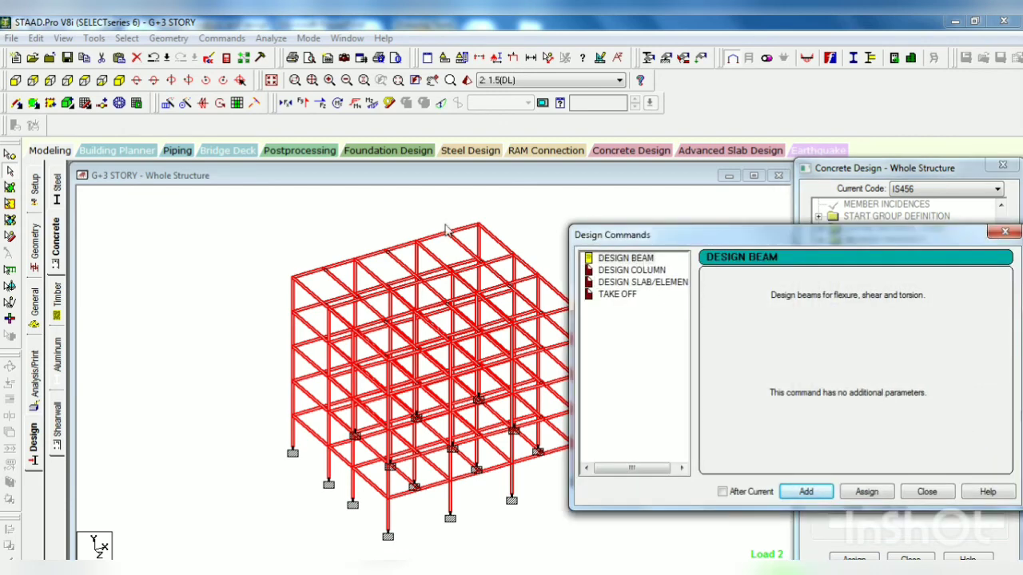
left_click(818, 495)
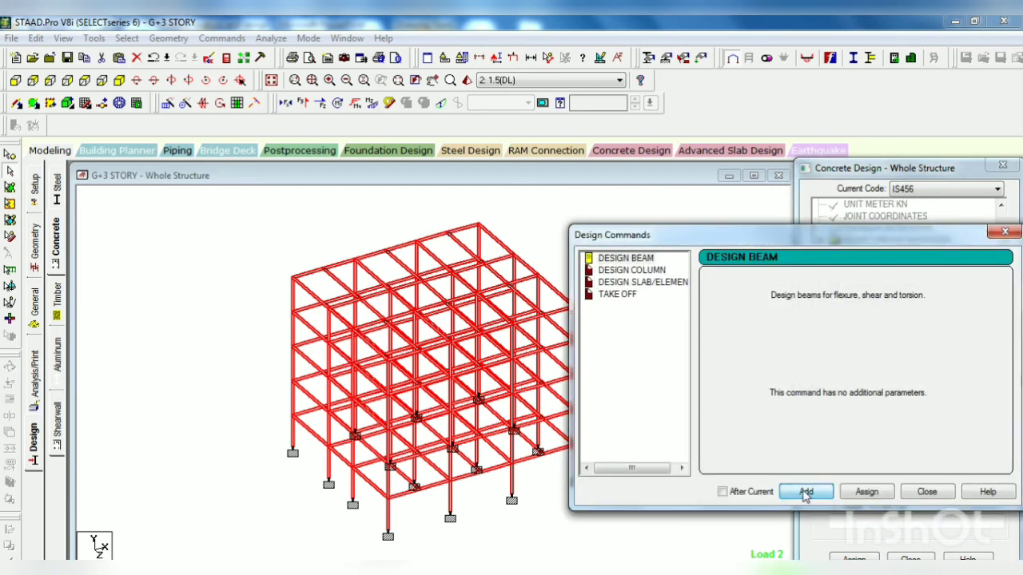
left_click(632, 270)
left_click(799, 493)
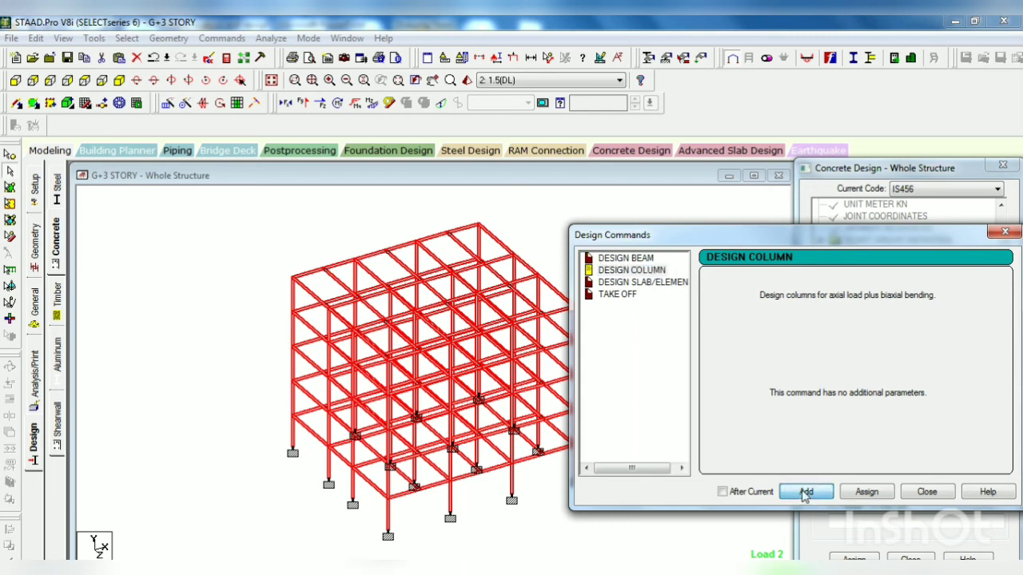
left_click(617, 294)
left_click(805, 493)
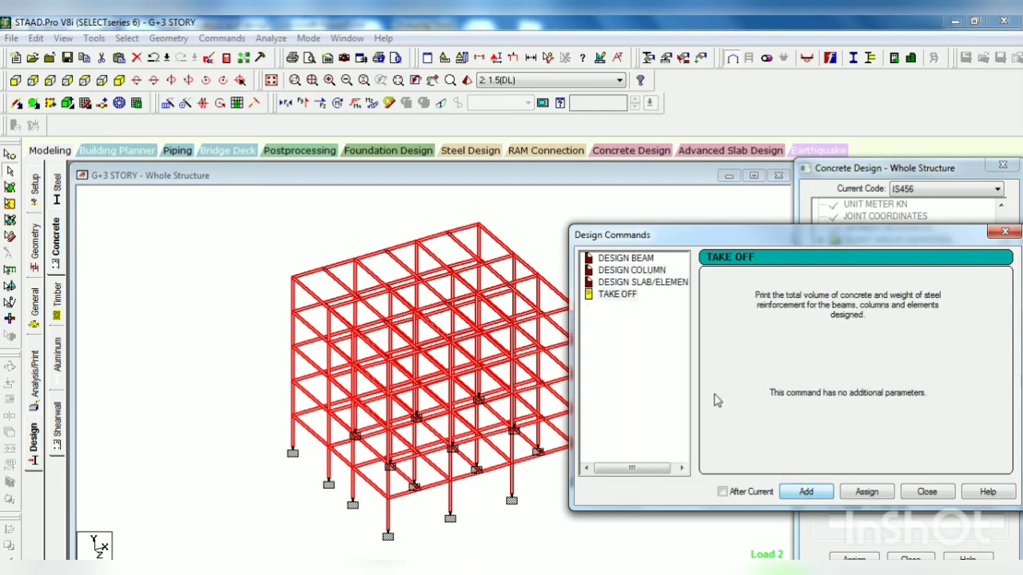
left_click(927, 493)
left_click(703, 322)
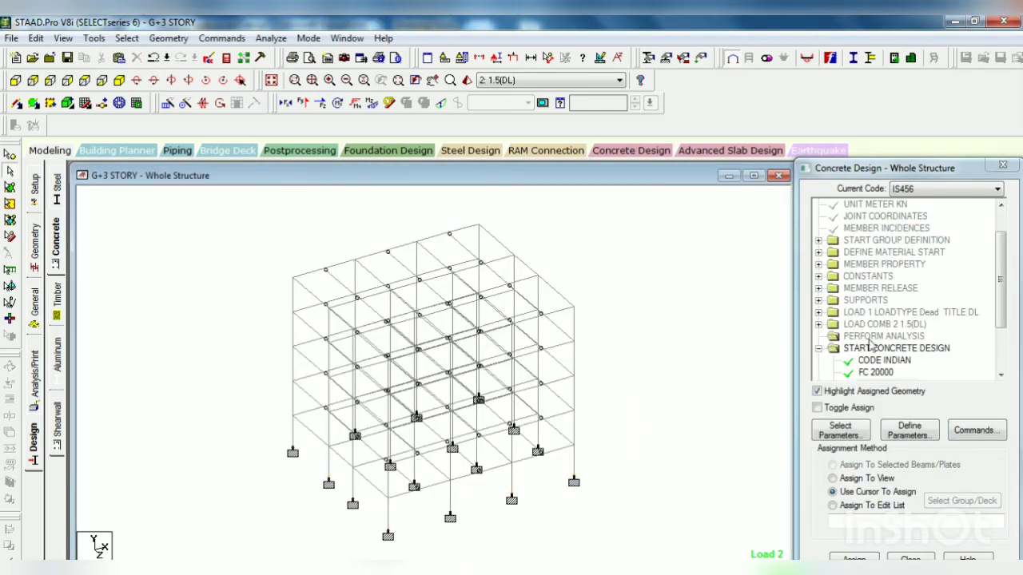
Step: Assign the DESIGN BEAM command to all beams parallel to X and Z
left_click_drag(1000, 308, 1002, 346)
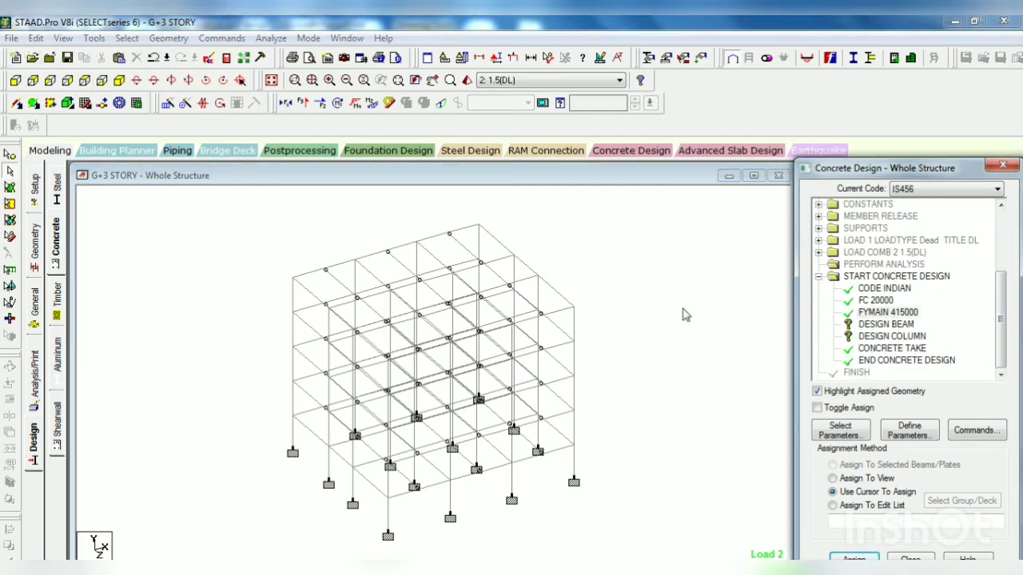
left_click(893, 324)
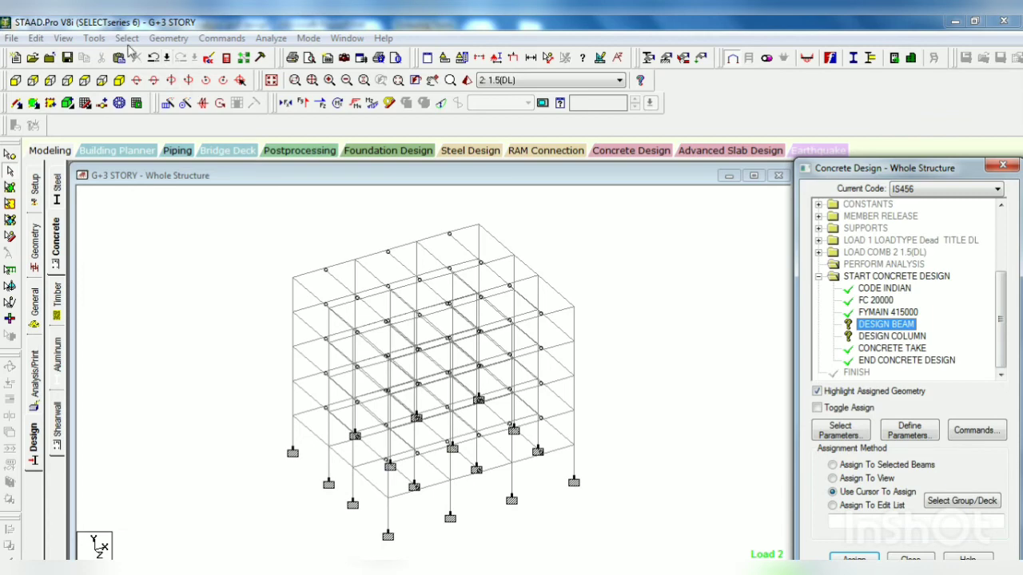
left_click(127, 39)
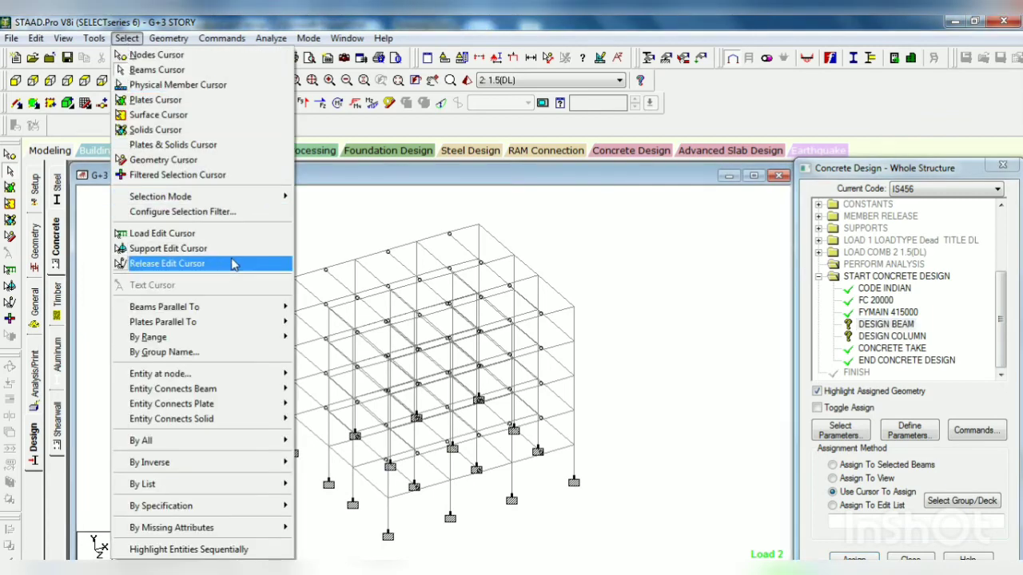
mouse_move(248, 306)
left_click(316, 307)
left_click(128, 38)
mouse_move(247, 314)
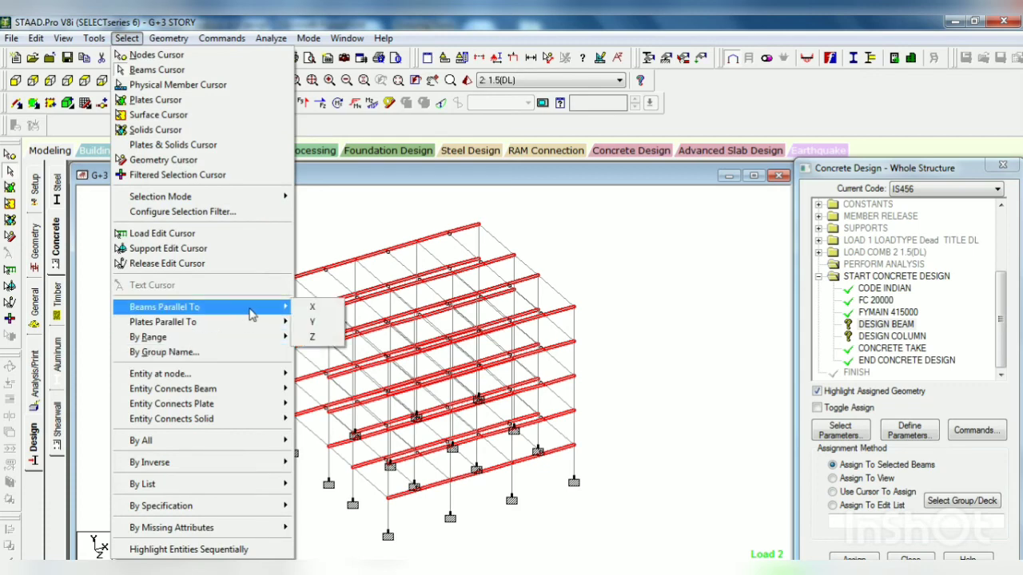
left_click(331, 338)
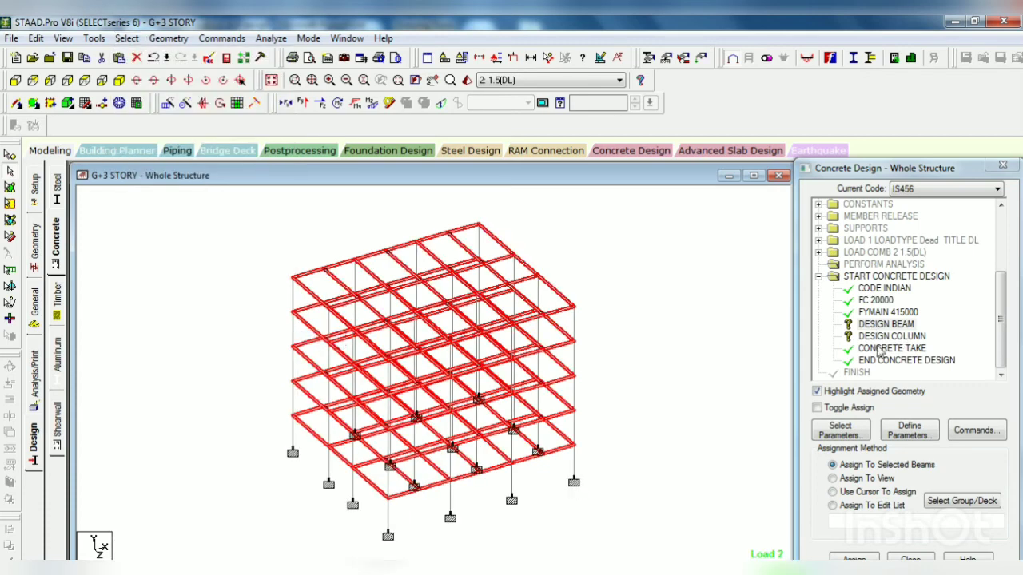
left_click(854, 559)
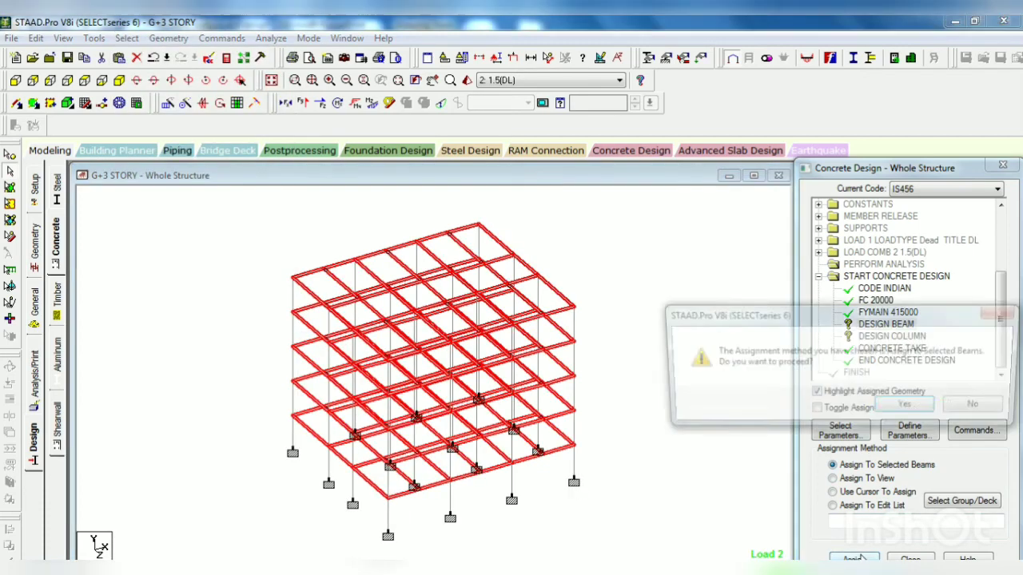
left_click(908, 408)
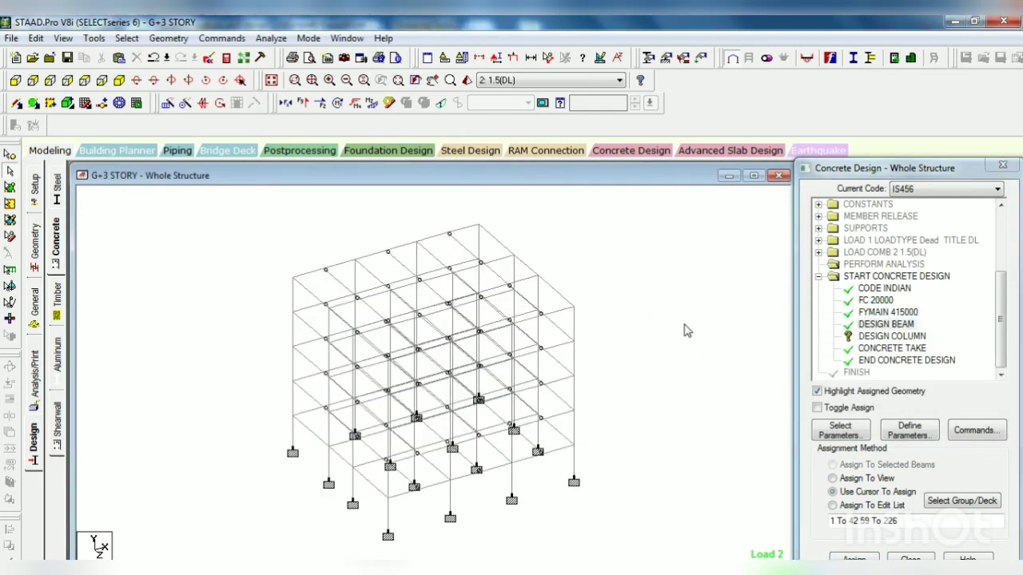
Step: Assign the DESIGN COLUMN command to all members parallel to Y, and clear the selection
left_click(892, 336)
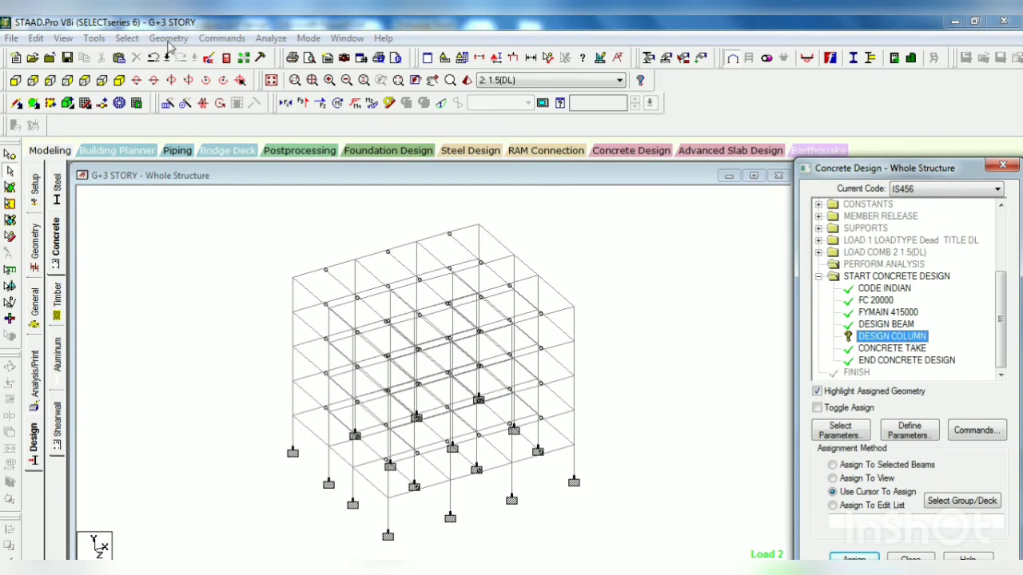
left_click(125, 38)
mouse_move(233, 309)
left_click(309, 321)
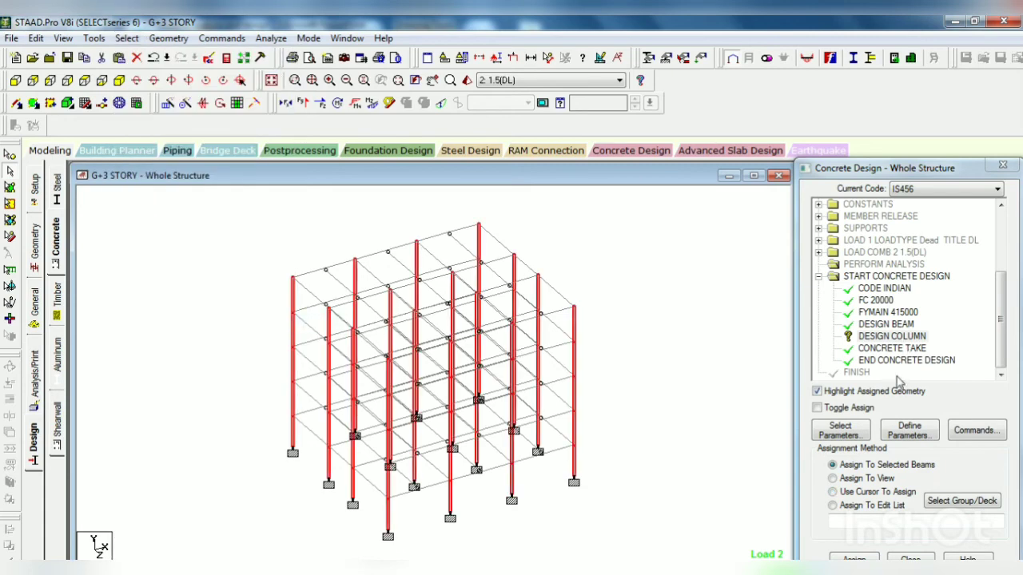
left_click(853, 559)
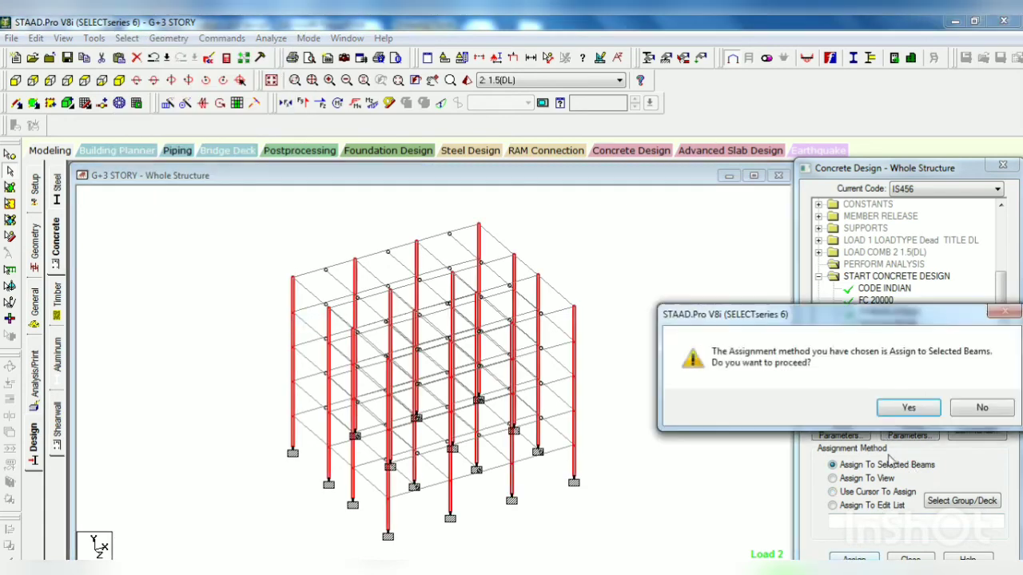
left_click(906, 410)
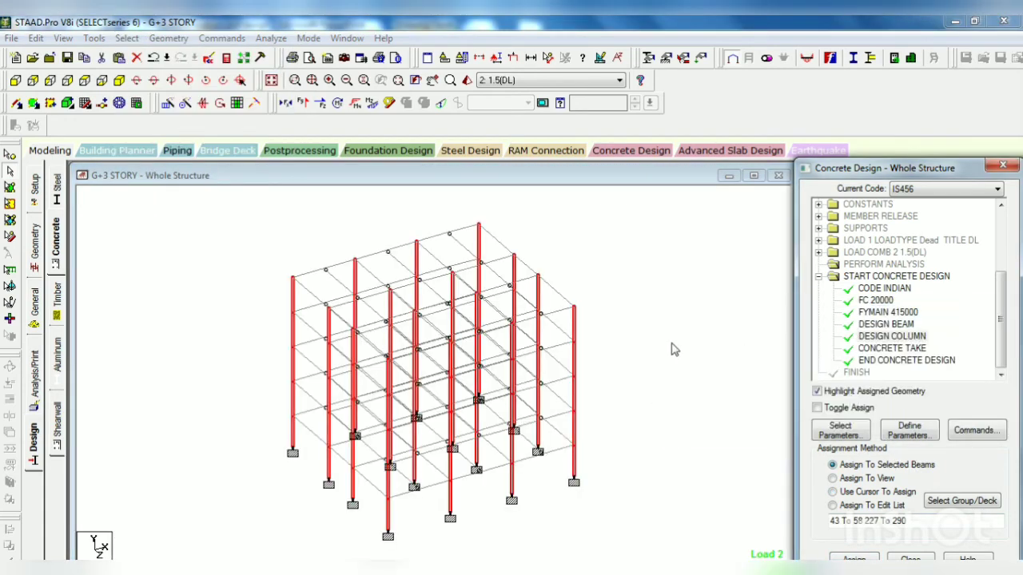
left_click(674, 349)
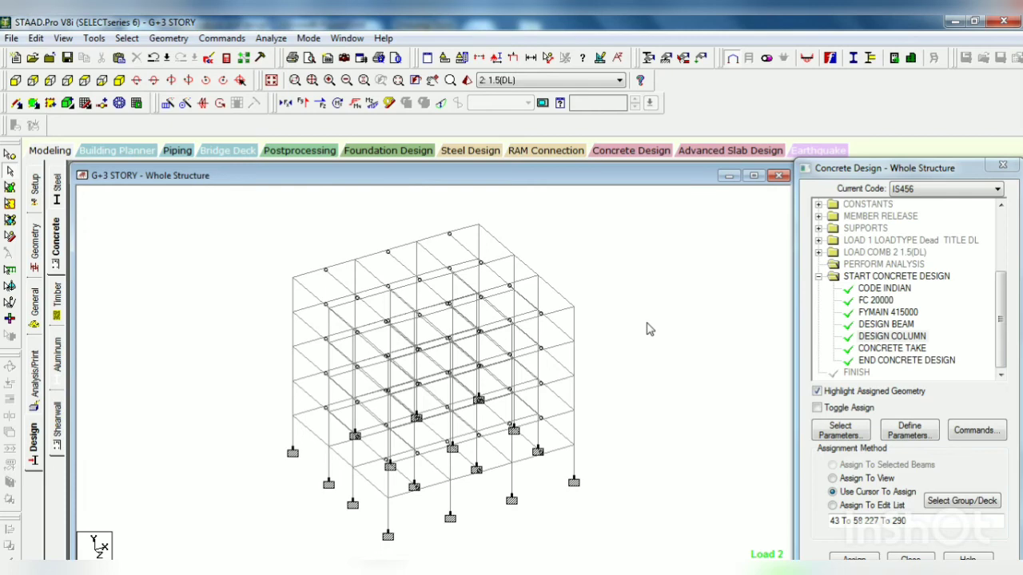
Step: Run the analysis and concrete design of the frame, and continue to Post Processing Mode
left_click(286, 39)
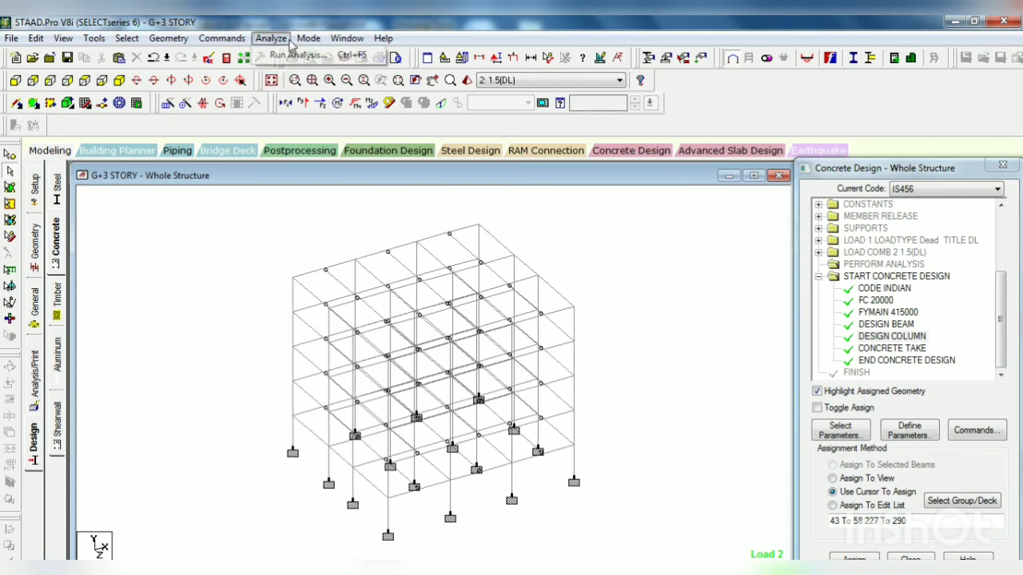
left_click(297, 55)
left_click(415, 345)
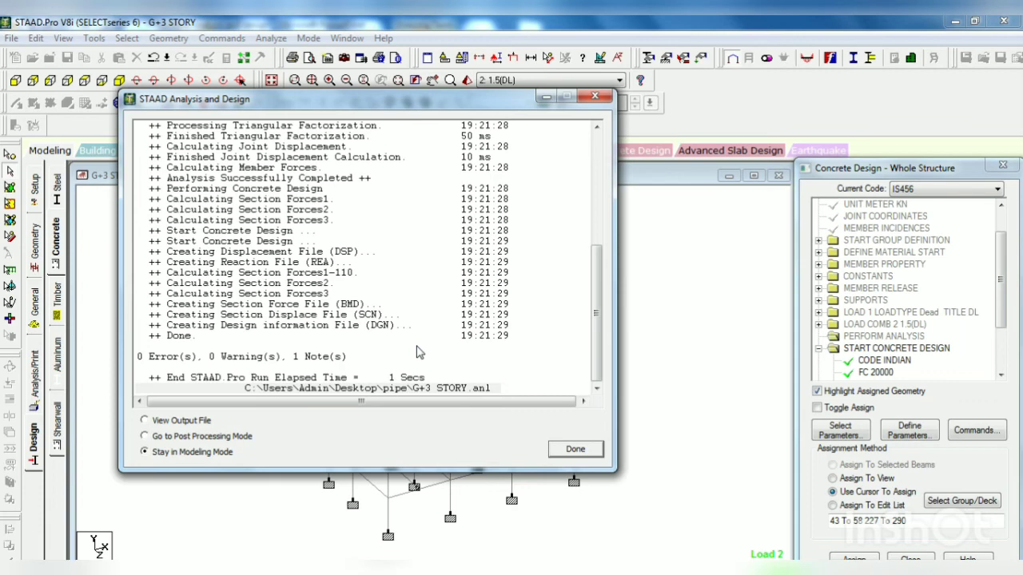
left_click(207, 438)
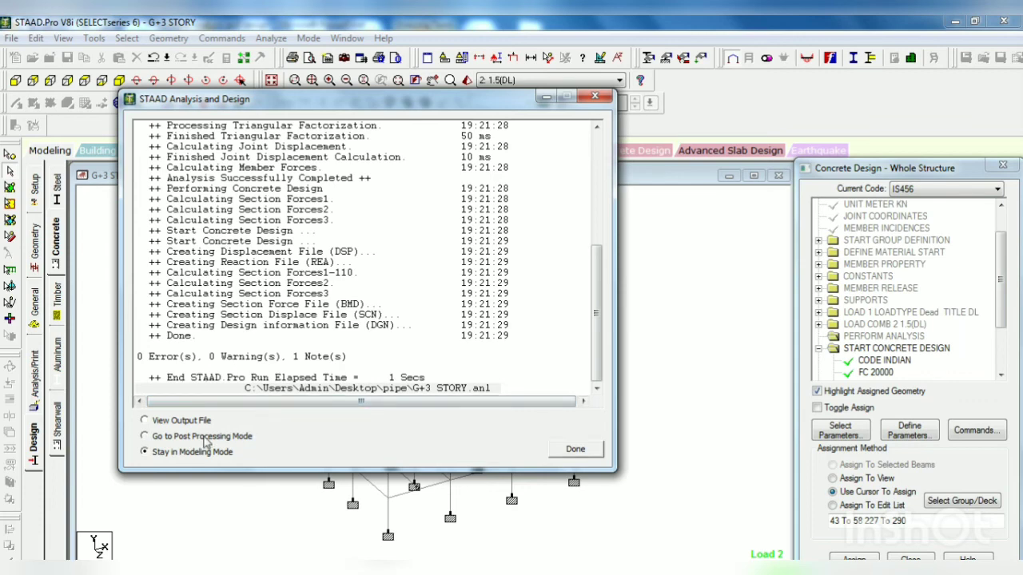
left_click(581, 452)
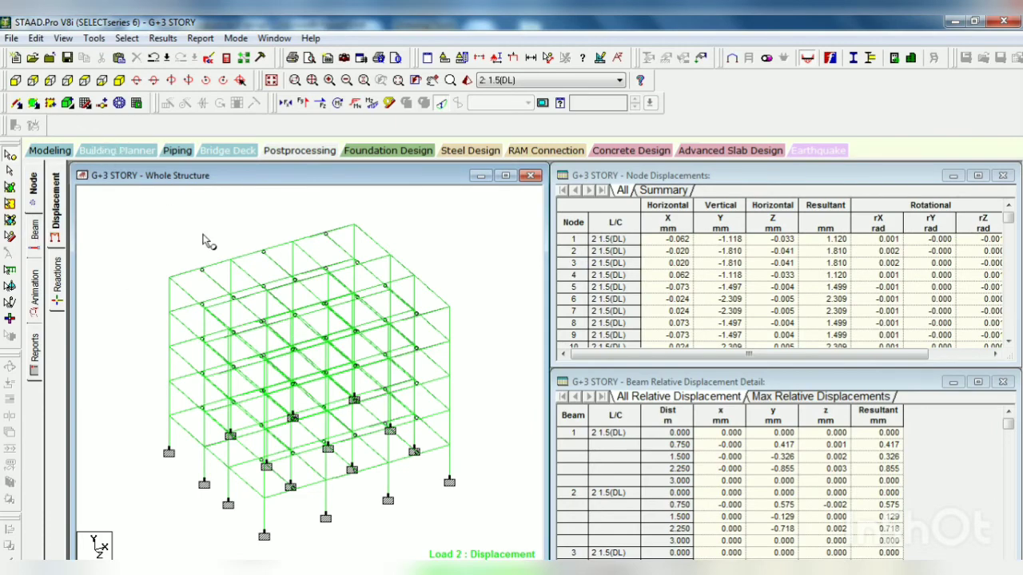
Step: Display the beam force results and compare the bending moment diagram in isometric and front views
left_click(15, 80)
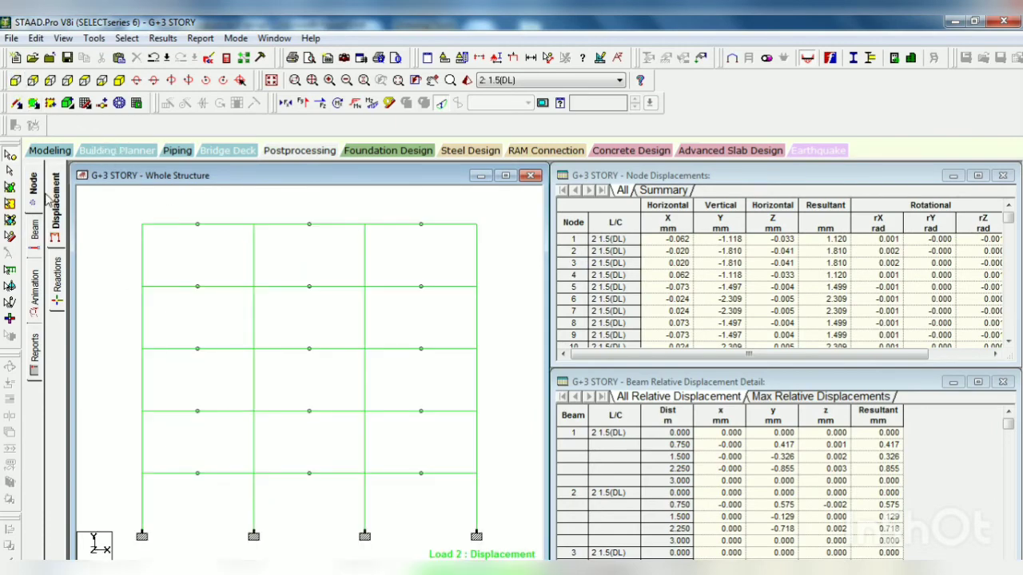
left_click(35, 239)
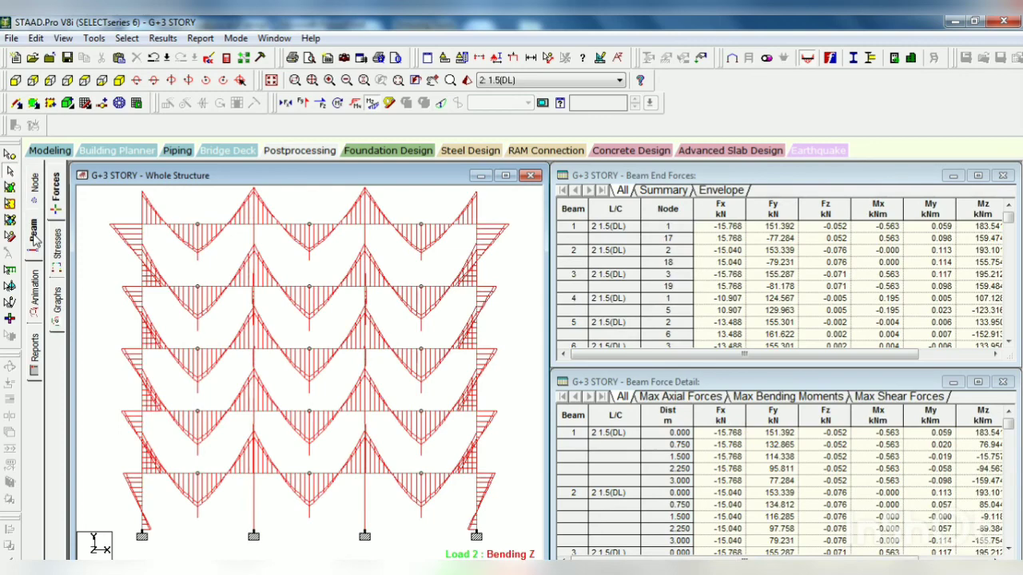
left_click(118, 80)
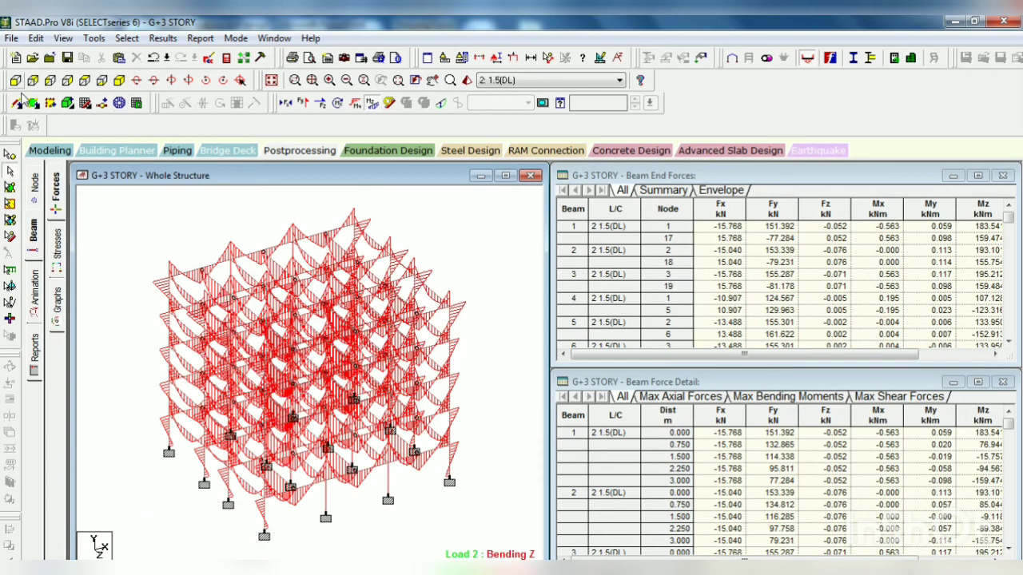
left_click(15, 82)
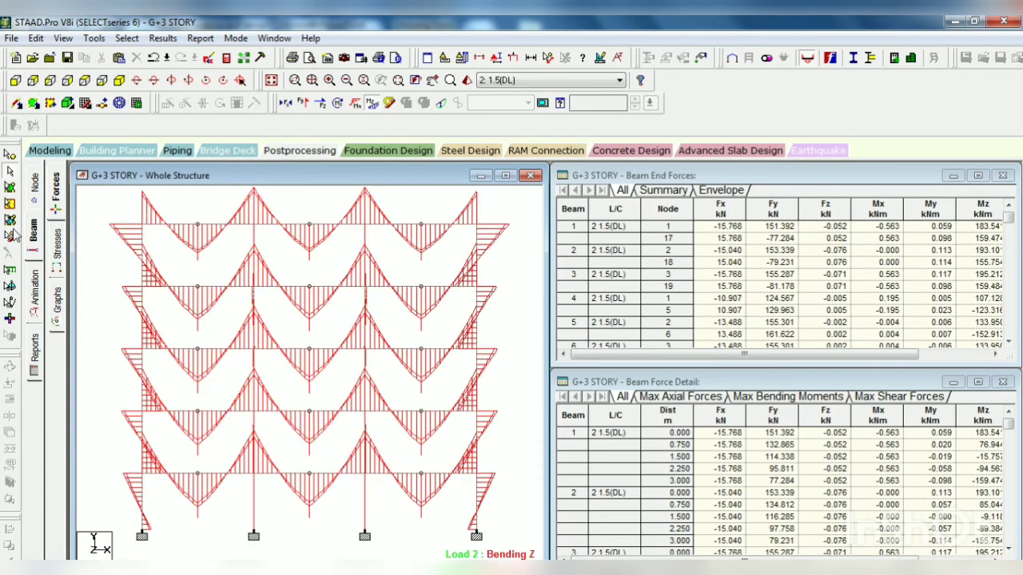
Step: Inspect the concrete design details of the second column from the front view's edge, in the storey above the lowest beams
left_click_drag(468, 432, 486, 432)
left_click(278, 429)
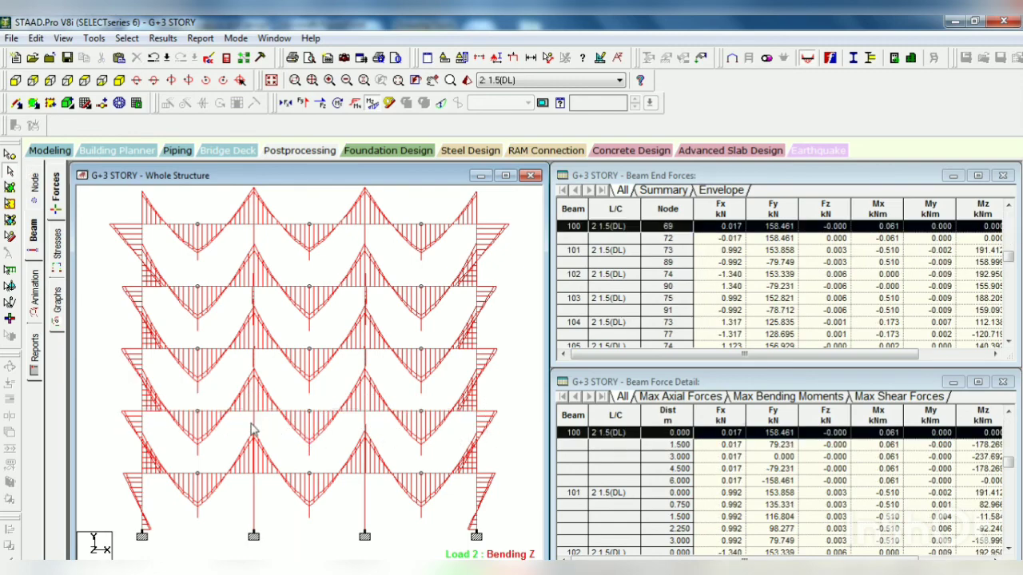
left_click(251, 424)
double_click(252, 430)
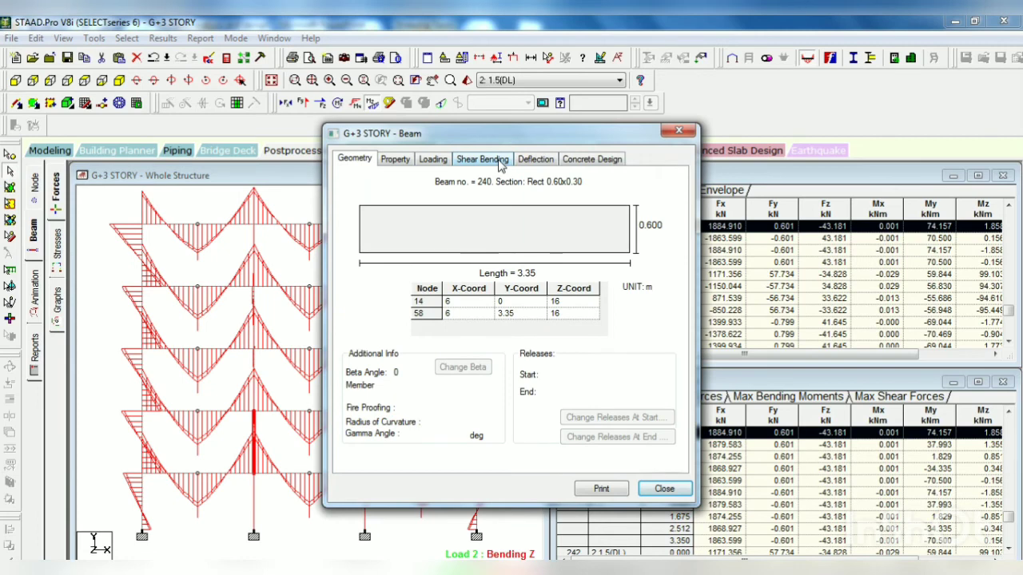
left_click(572, 160)
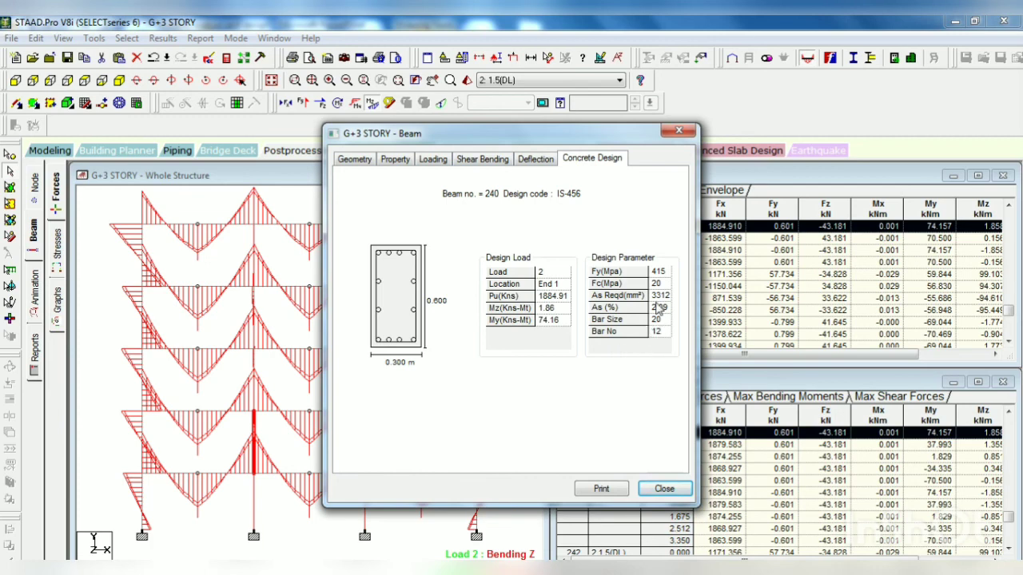
left_click(678, 130)
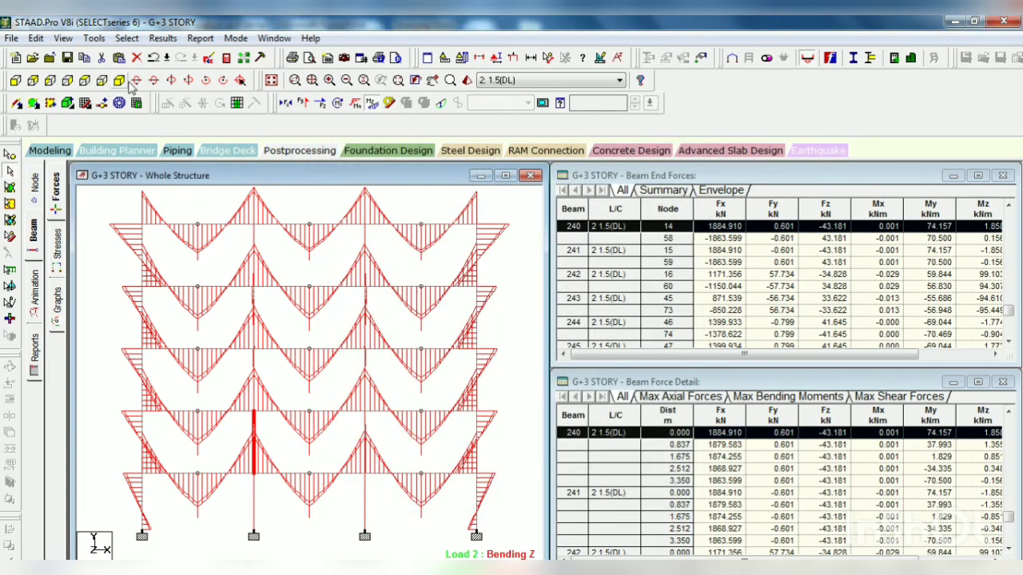
Step: Isolate the beams and columns of the storey directly above the lowest beams in a new view, and show it in isometric
left_click(120, 81)
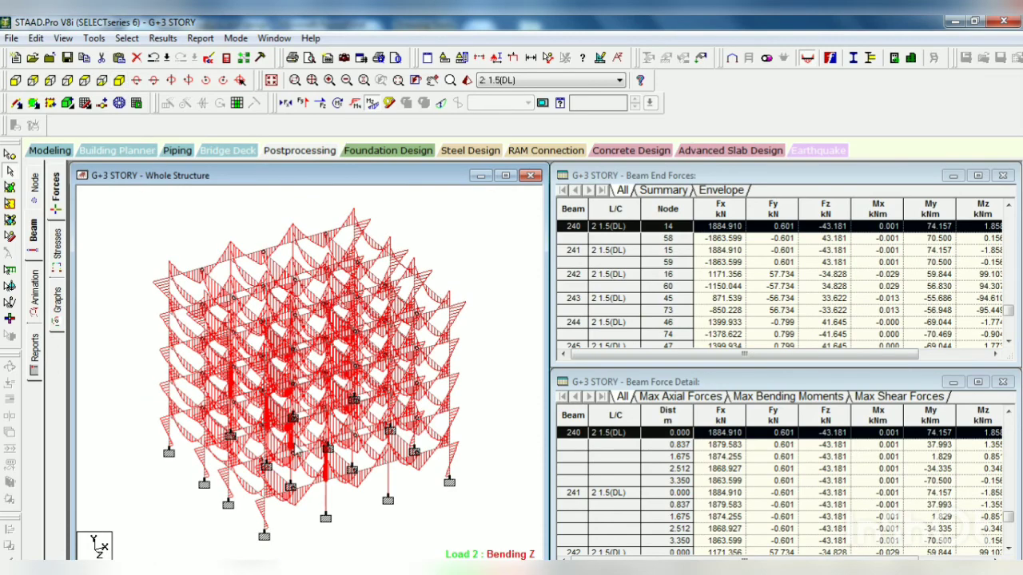
left_click(16, 81)
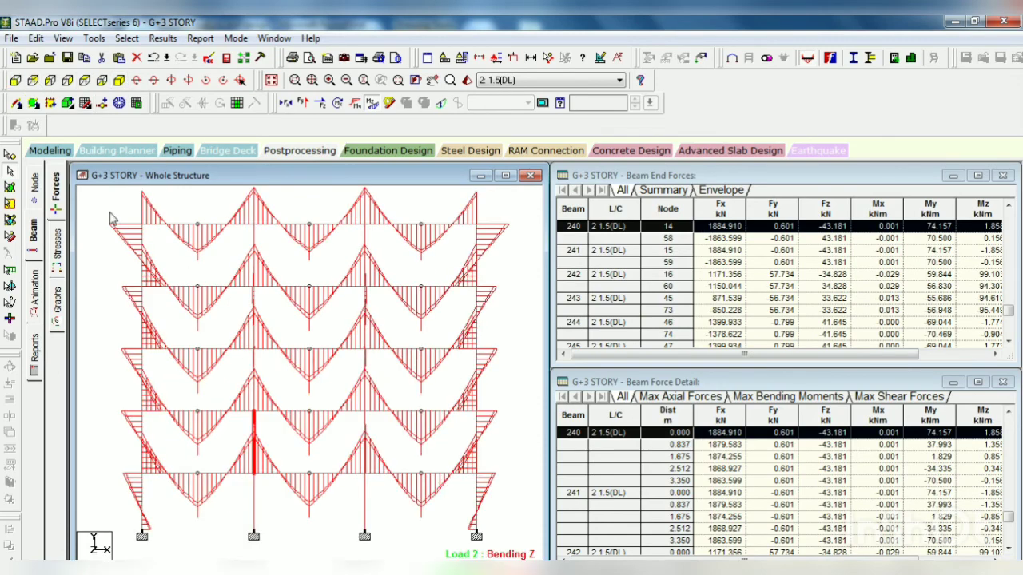
left_click_drag(113, 402, 503, 480)
right_click(407, 452)
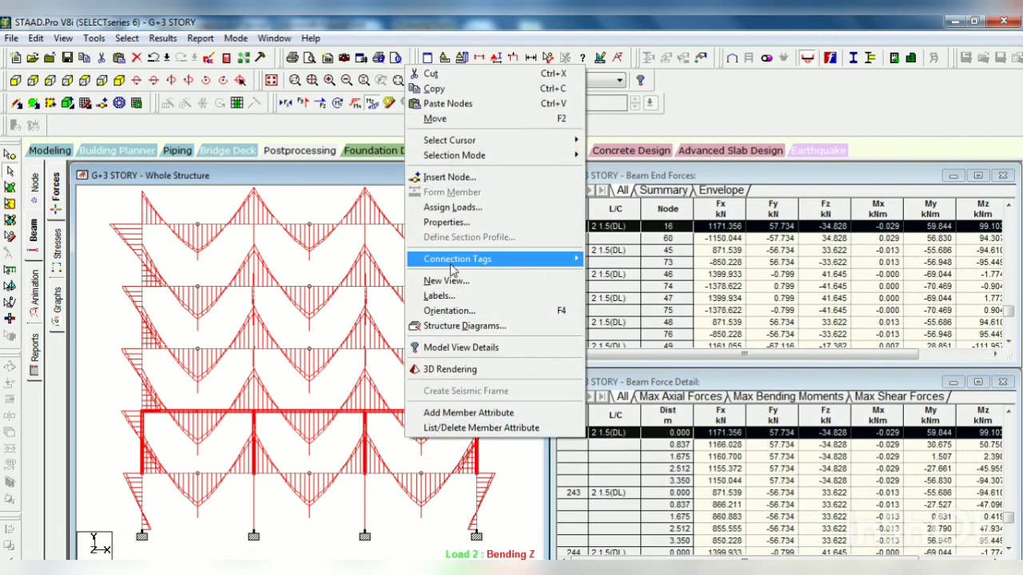
left_click(453, 281)
left_click(605, 290)
left_click(119, 104)
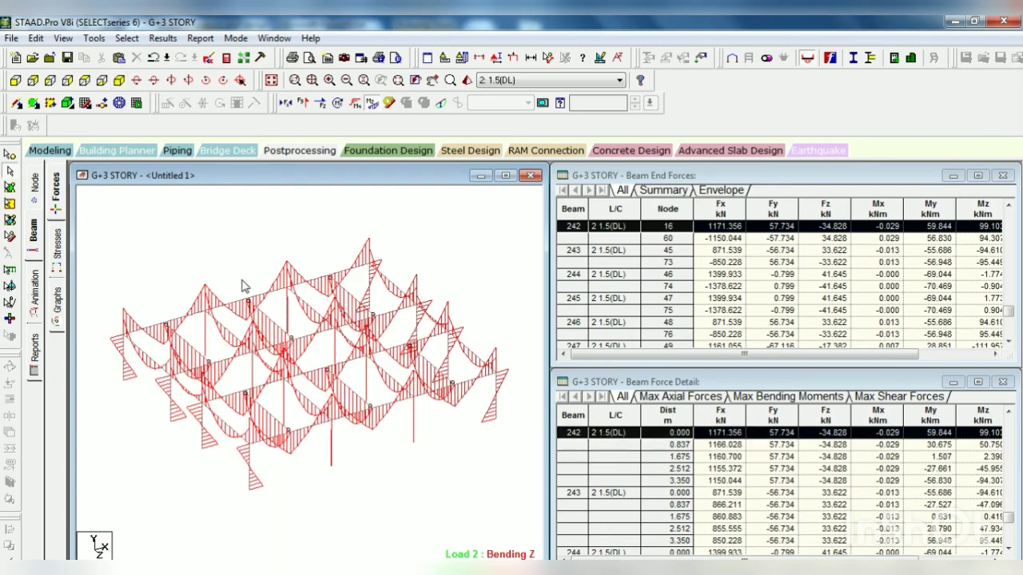
Step: Inspect the concrete design details of the isolated storey's interior column at X = 6 m, Z = 10 m
left_click(286, 406)
double_click(286, 406)
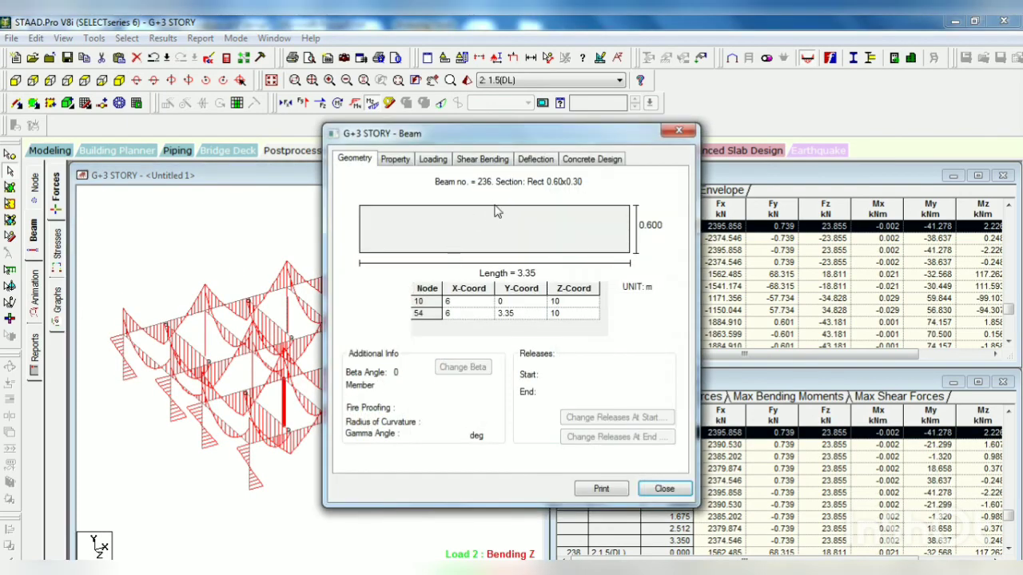
left_click(591, 163)
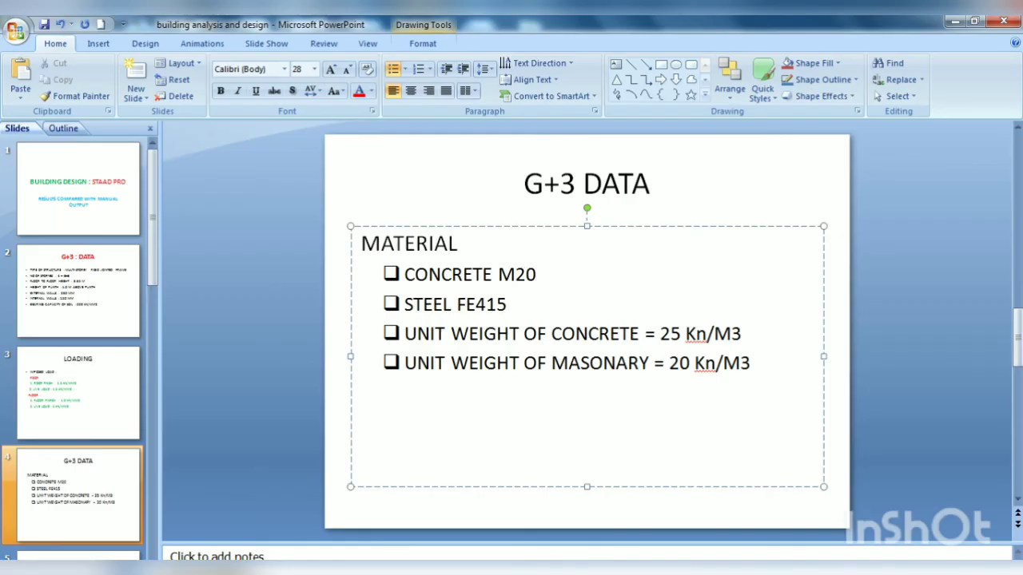
Step: Switch to PowerPoint, open the result comparison slide and select the STAAD PRO cell in the AST COLUMN row
scroll(102, 358, "down", 3)
left_click(103, 518)
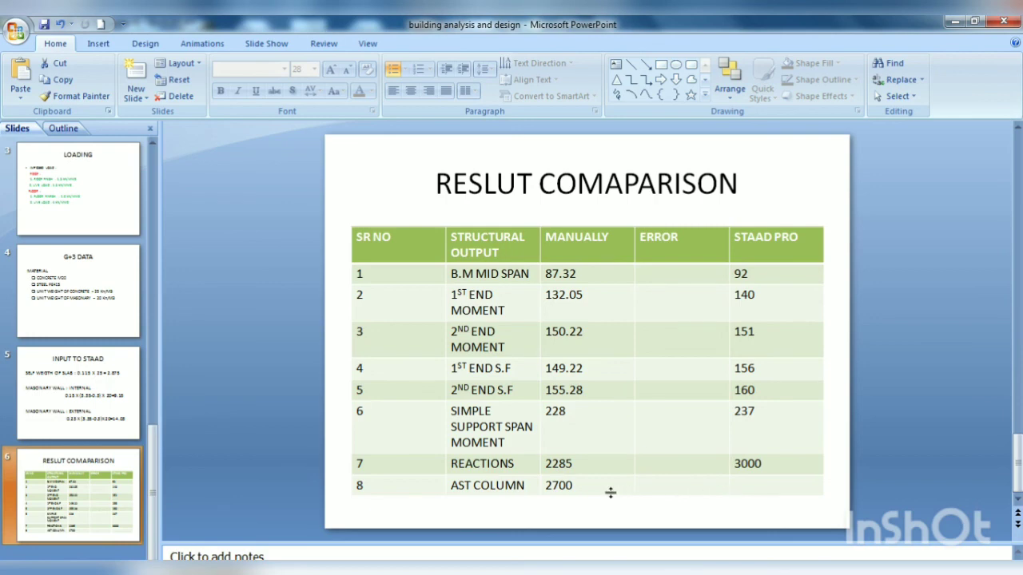
left_click(755, 484)
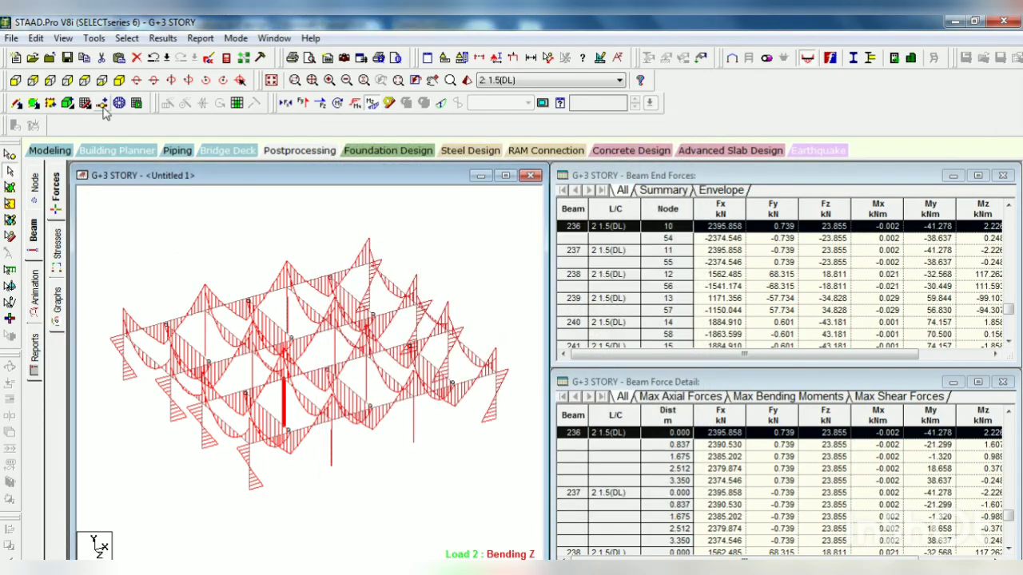
Step: In STAAD.Pro, inspect the concrete design of the plan view's 6 m beam at X = 6 m from Z = 0, and restore the isometric view
left_click(101, 82)
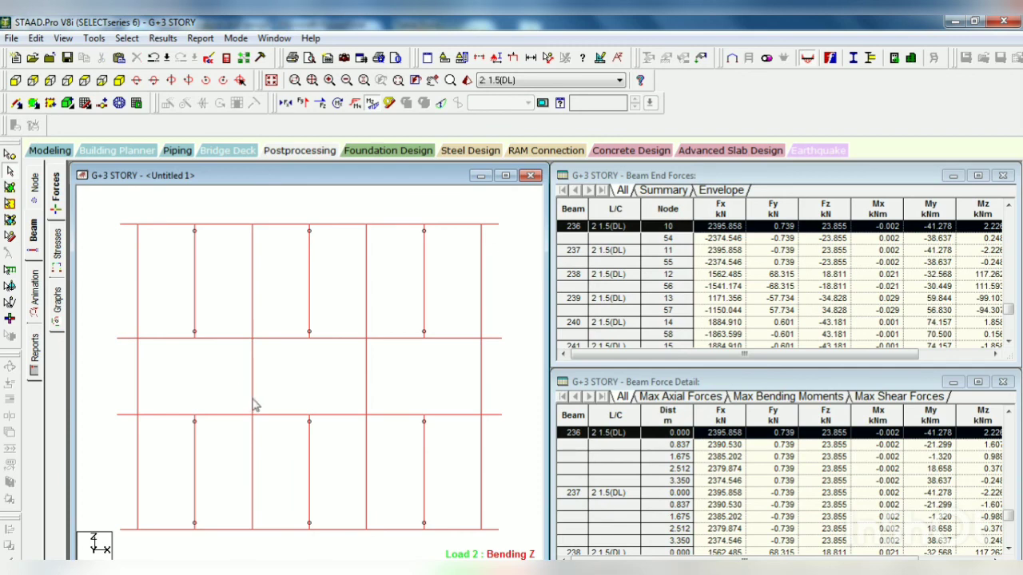
double_click(253, 462)
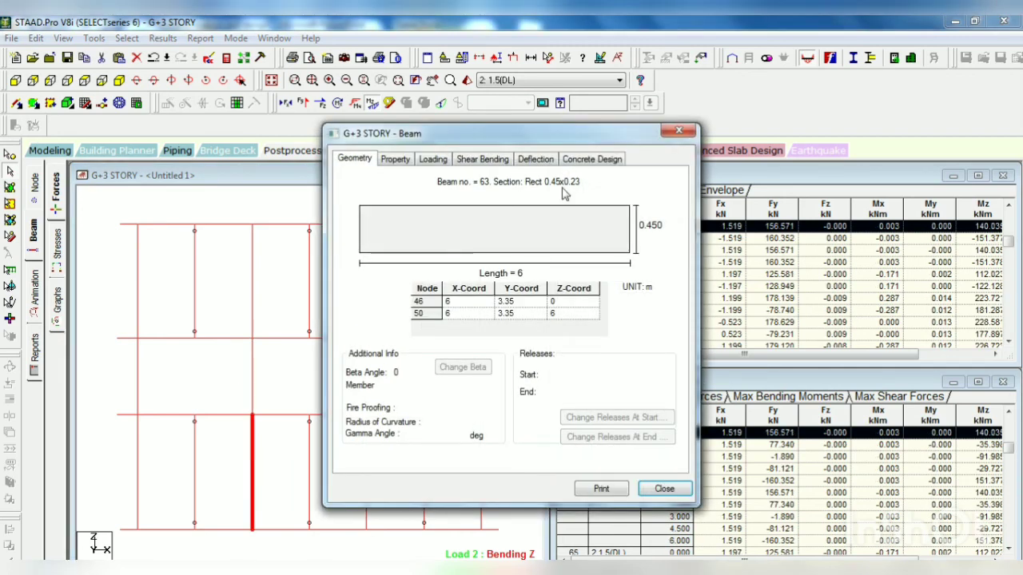
left_click(584, 163)
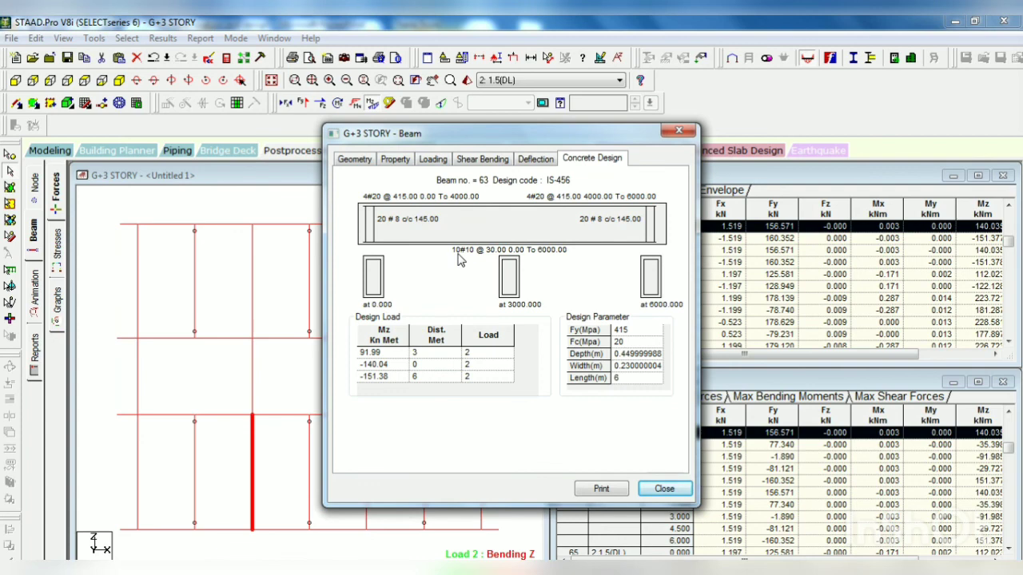
left_click(664, 489)
left_click(450, 392)
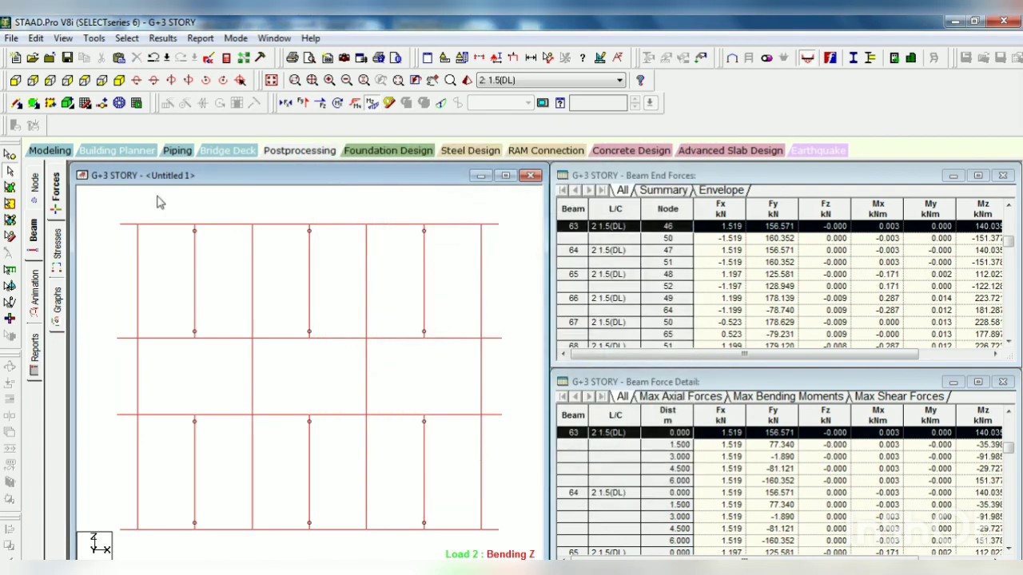
left_click(119, 81)
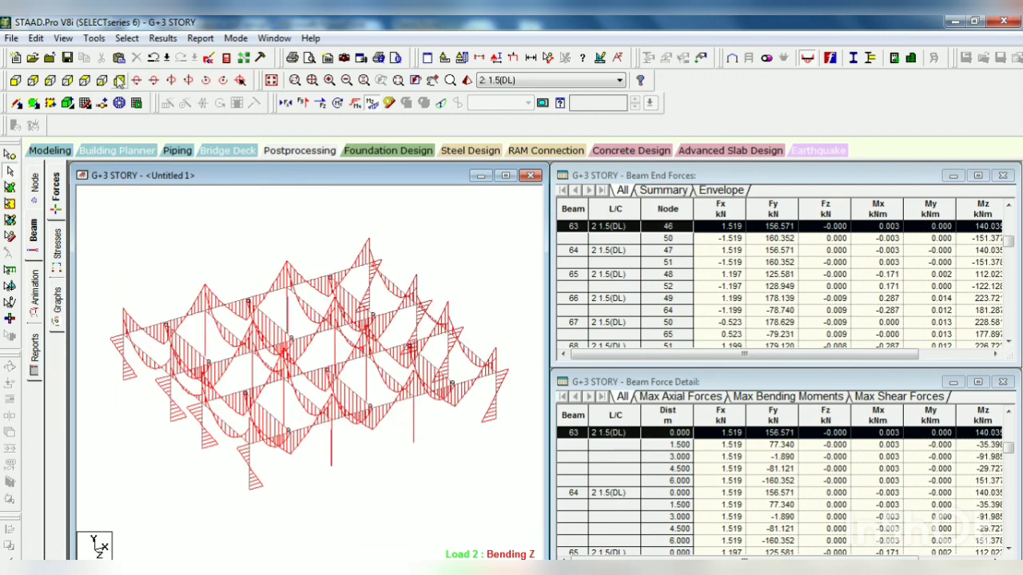